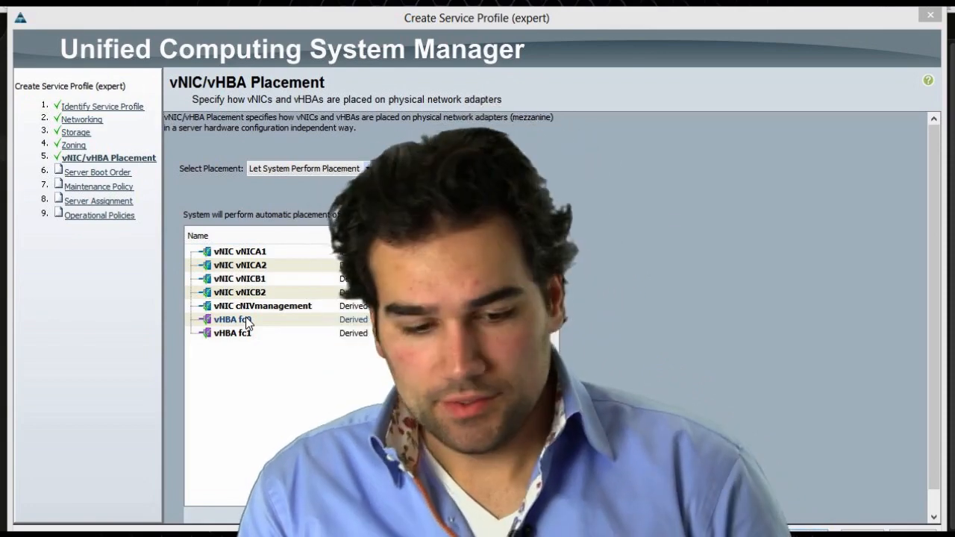
Review the existing vNICA2 and cNIVmanagement placement entries against the UCS Manager page
left_click(298, 265)
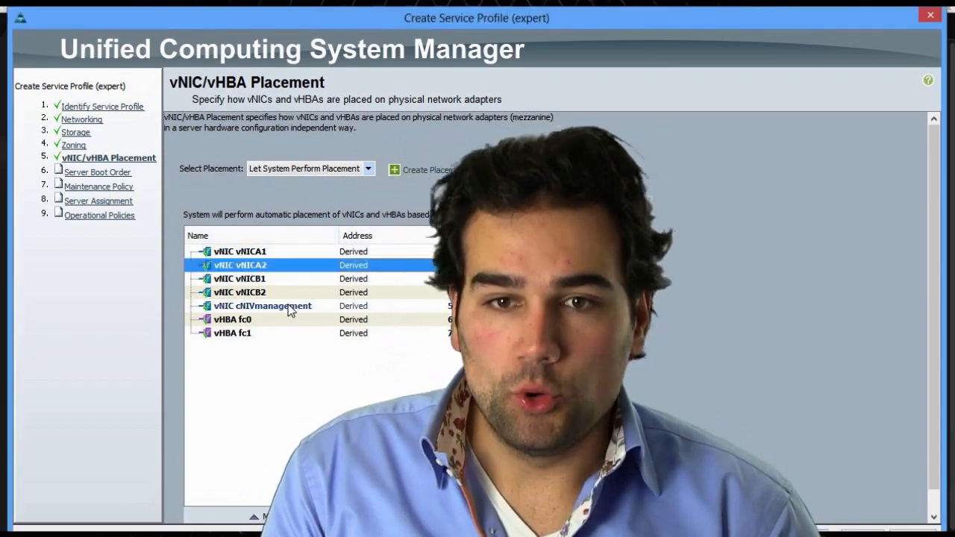
left_click(316, 306)
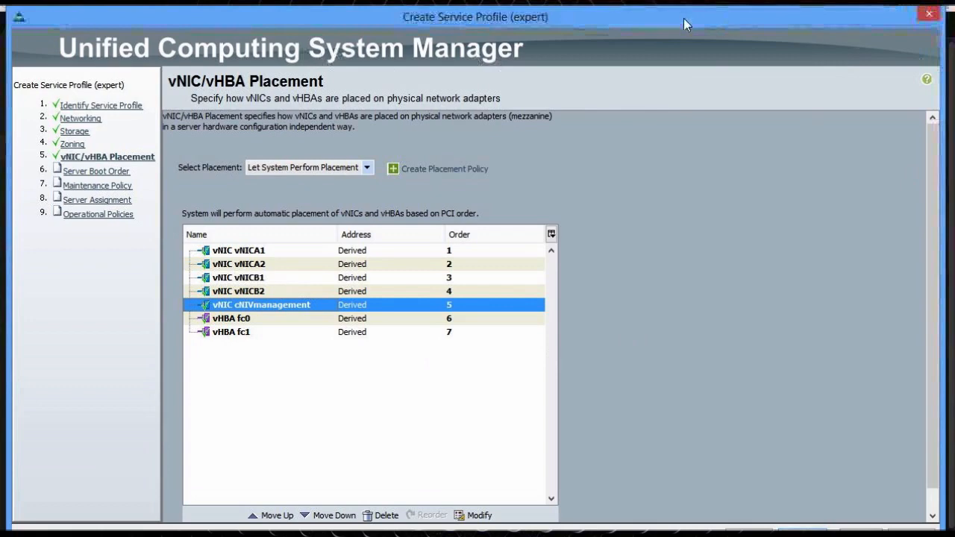
left_click_drag(687, 24, 839, 271)
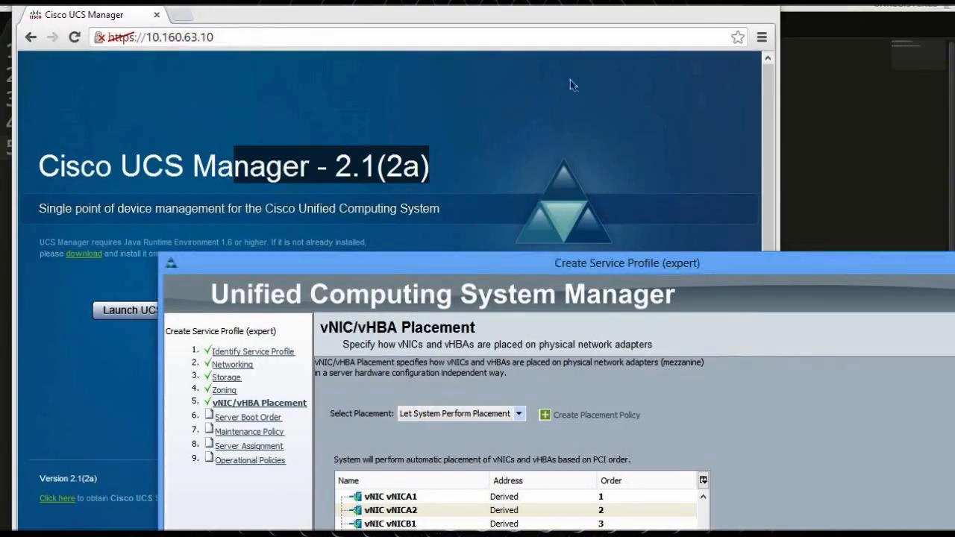
left_click_drag(575, 261, 453, 18)
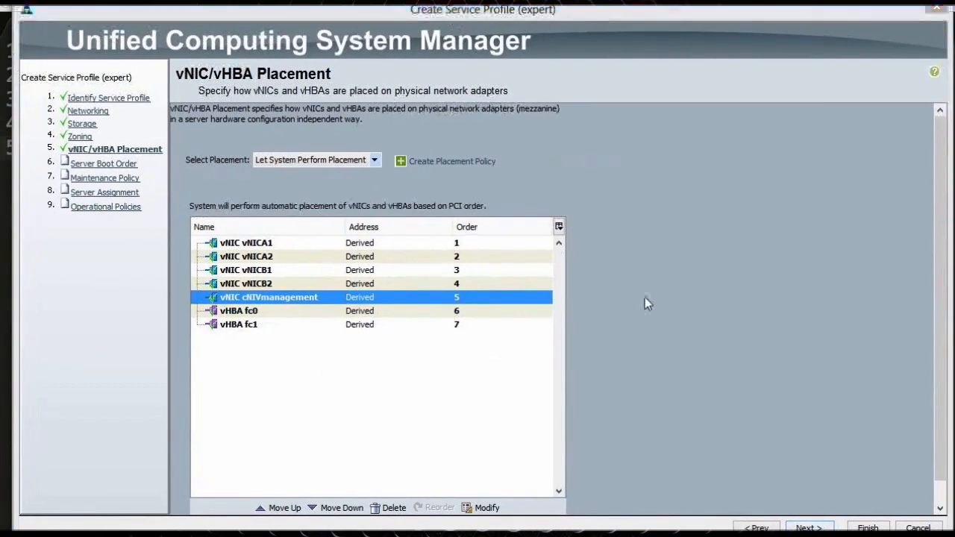
Switch placement to Specify Manually and assign vHBAs fc0 and fc1 to vCon 1
left_click(351, 160)
left_click(289, 198)
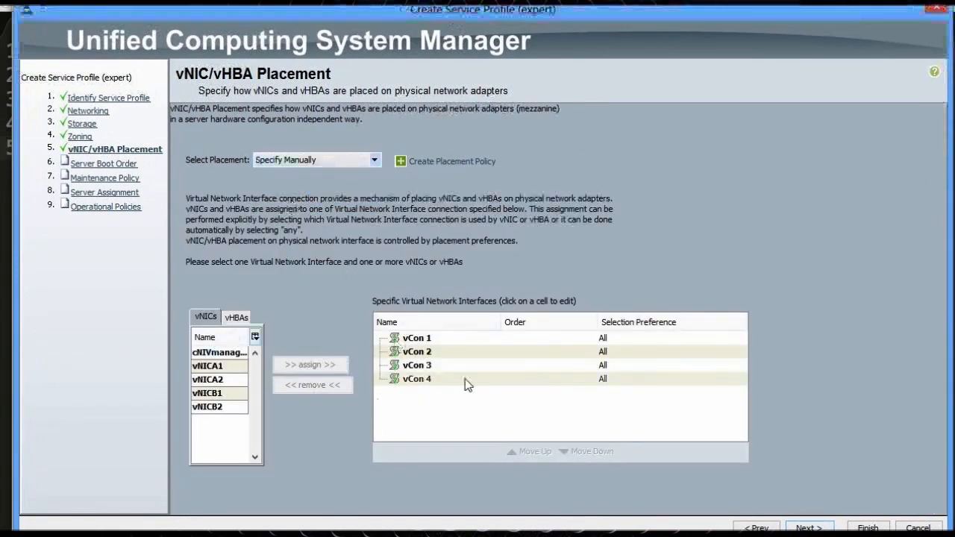
left_click(235, 317)
left_click(220, 353)
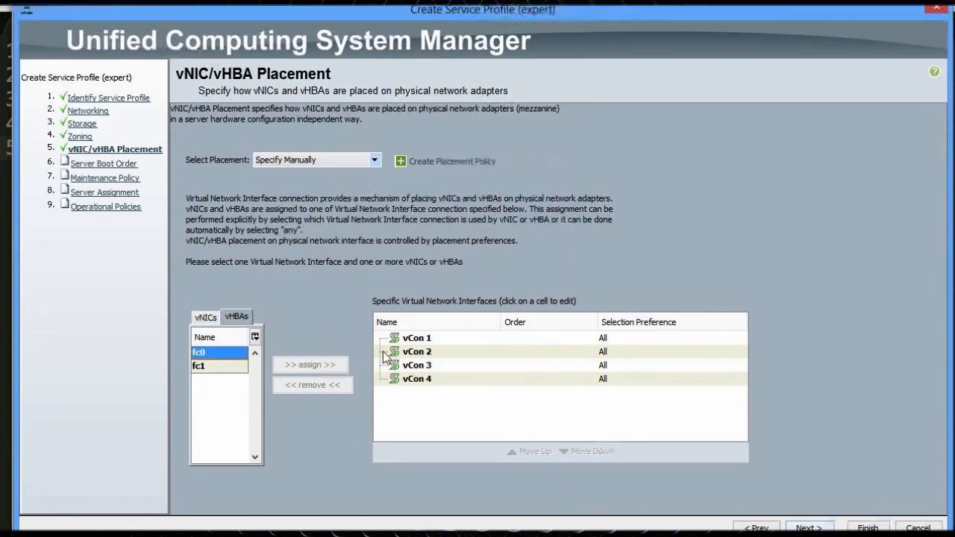
left_click(415, 338)
left_click(283, 367)
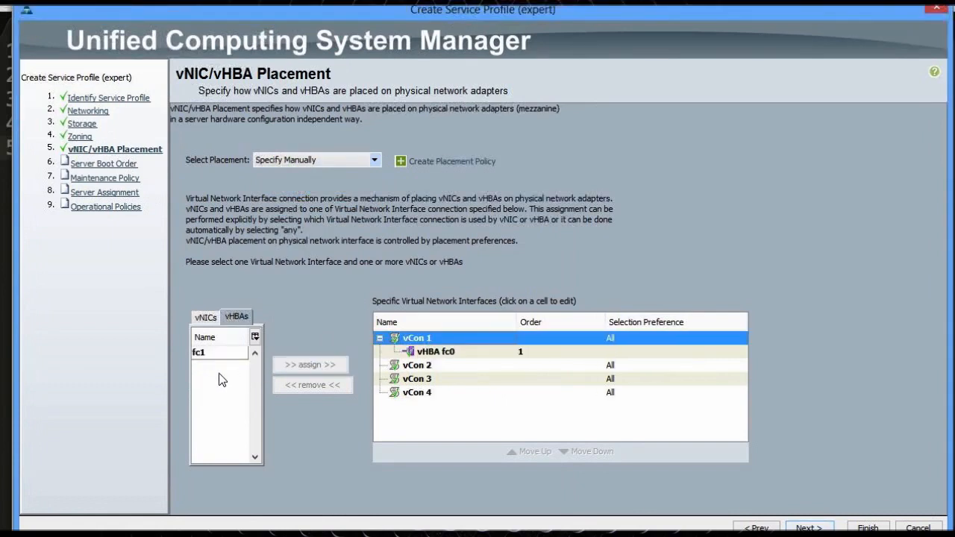
left_click(212, 353)
left_click(333, 369)
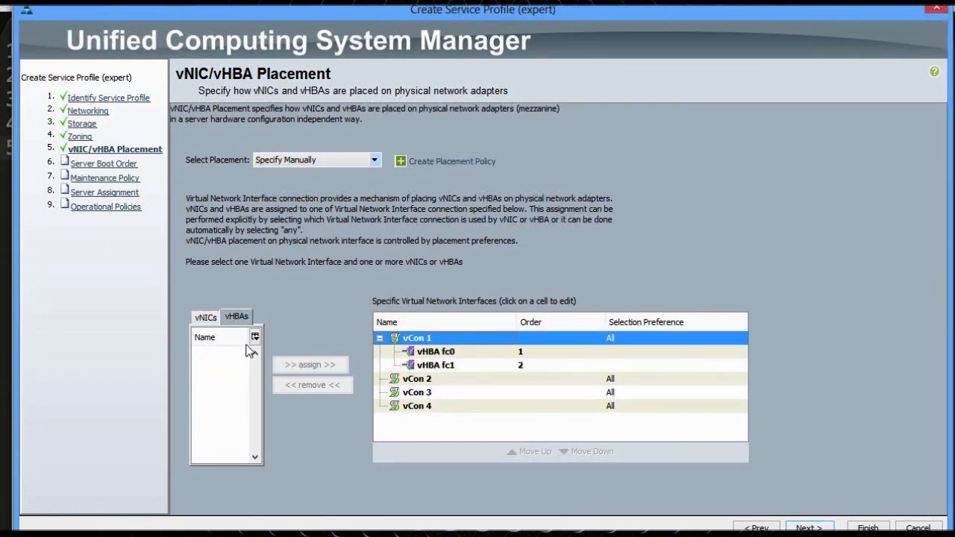
Assign vNICs cNIVmanagement, vNICA1 and vNICB1 to vCon 1
left_click(204, 318)
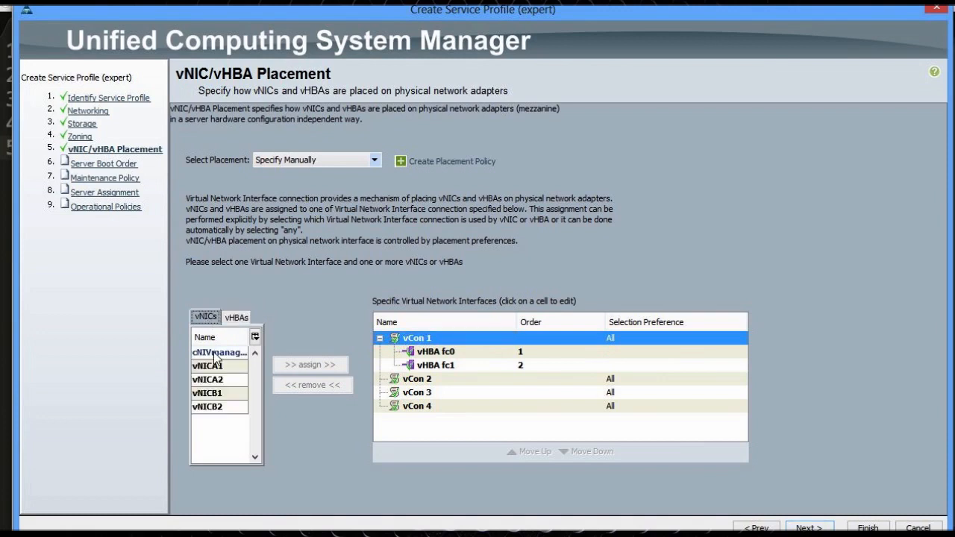
left_click(216, 353)
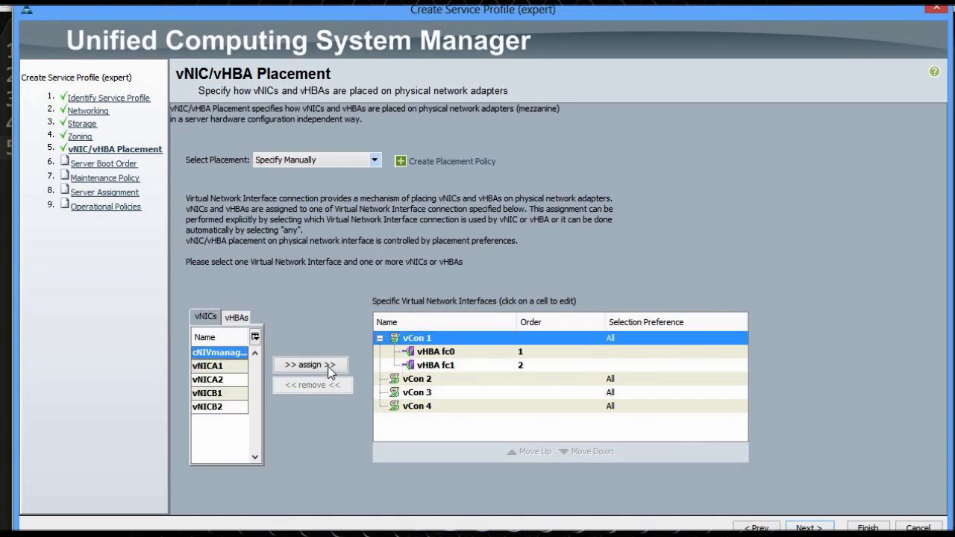
left_click(325, 366)
left_click(209, 352)
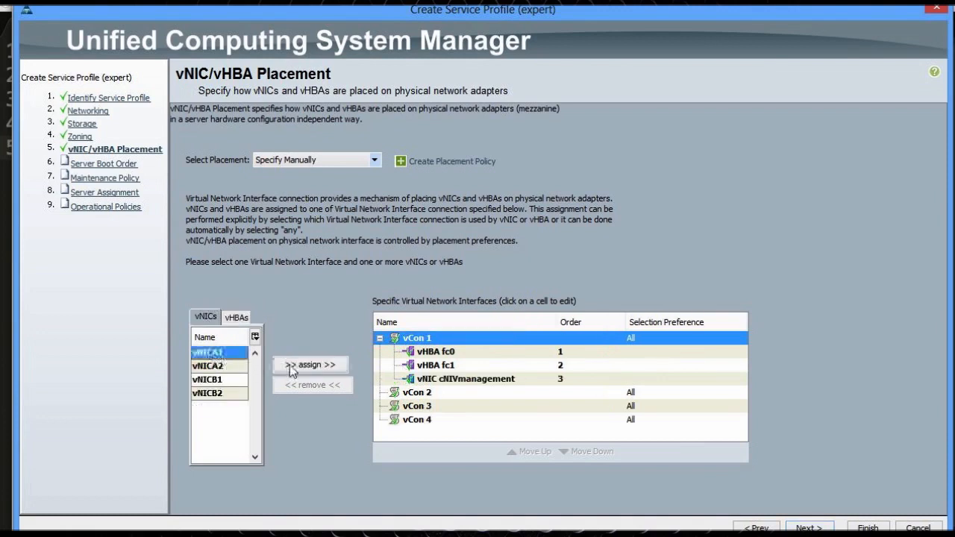
left_click(313, 366)
left_click(208, 366)
left_click(309, 365)
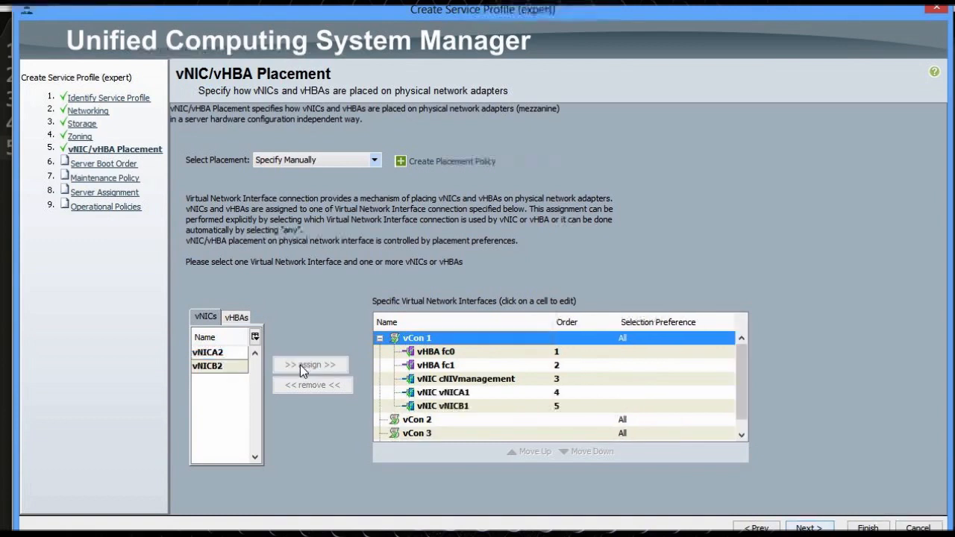
Assign vNICA2 and vNICB2 to vCon 2 and continue to Server Boot Order
left_click(415, 421)
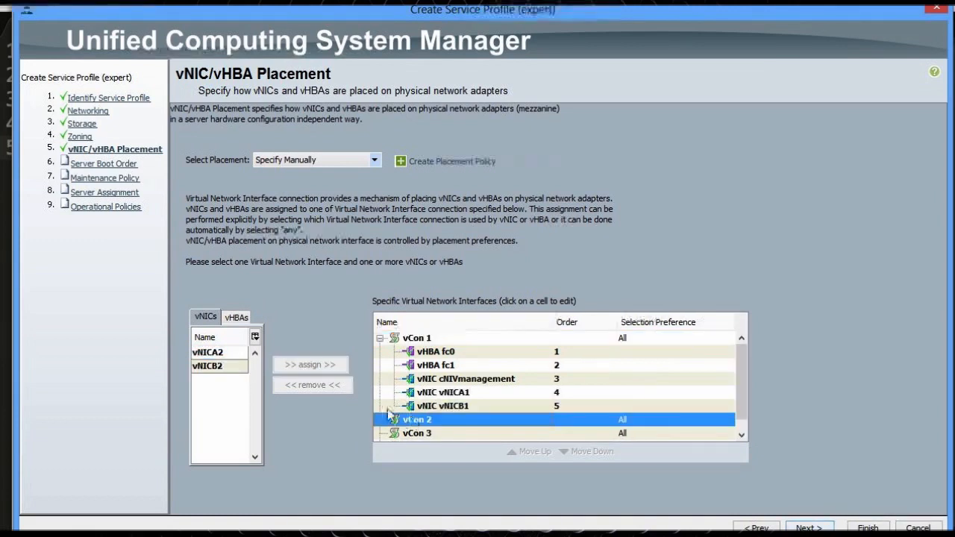
left_click(215, 353)
left_click(310, 365)
left_click(200, 365)
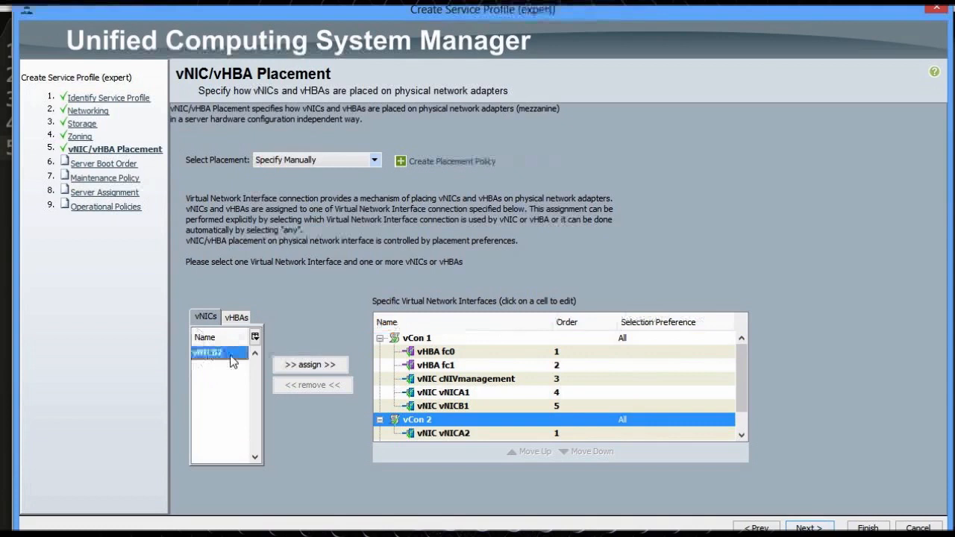
left_click(314, 363)
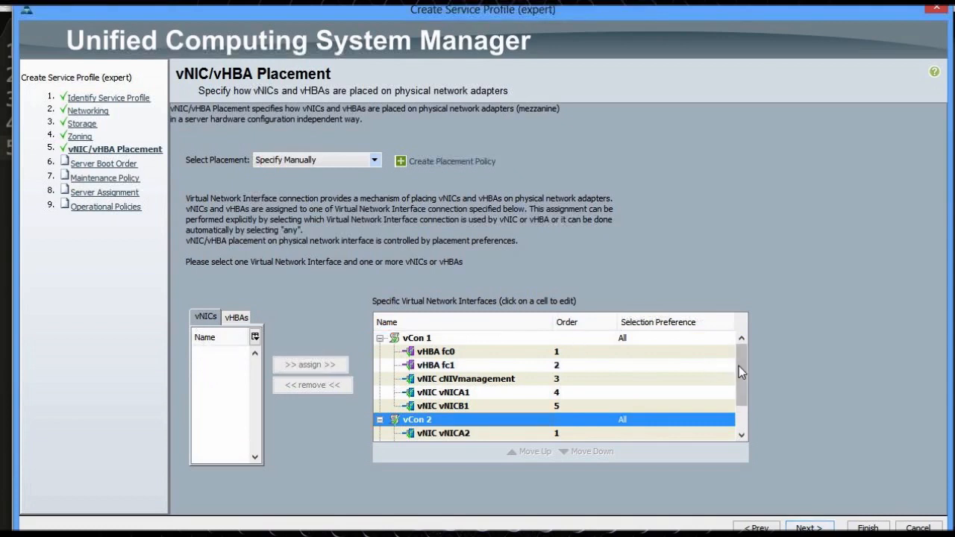
left_click_drag(739, 365, 749, 338)
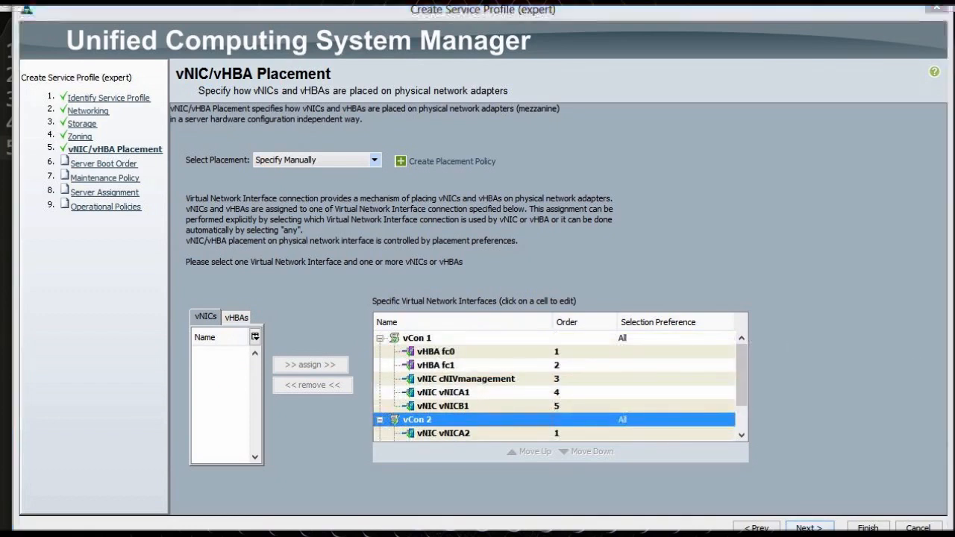
left_click(809, 528)
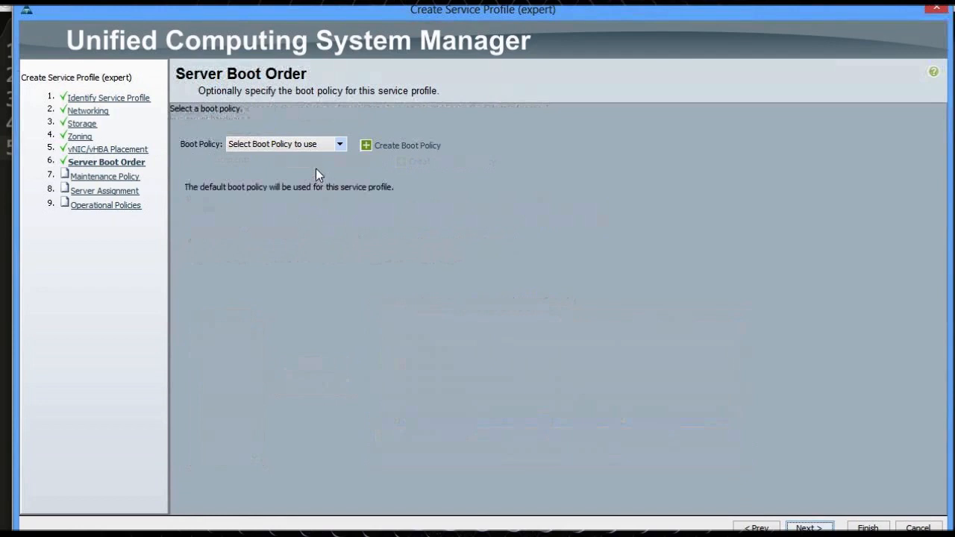
Preview the existing SAN boot policy, then switch to Create a Specific Boot Policy
left_click(310, 145)
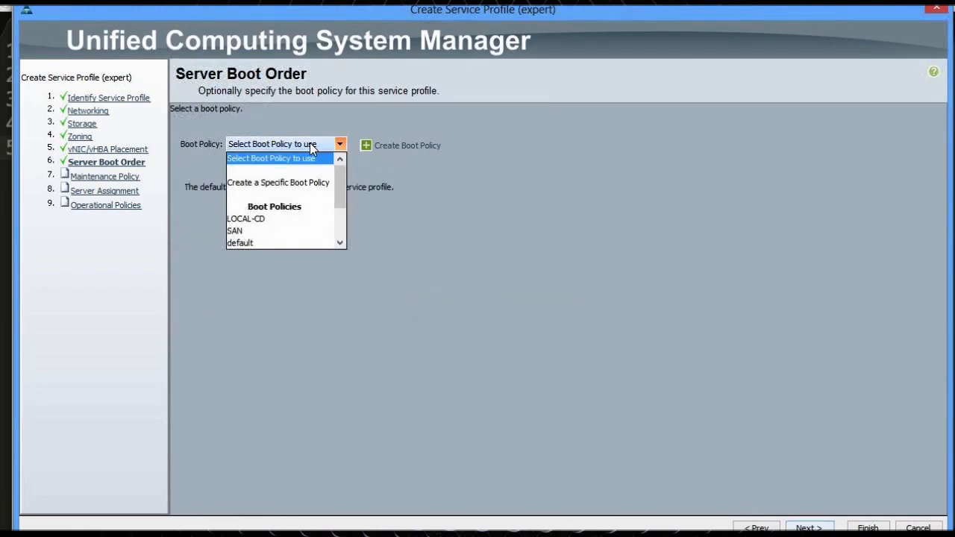
left_click(282, 232)
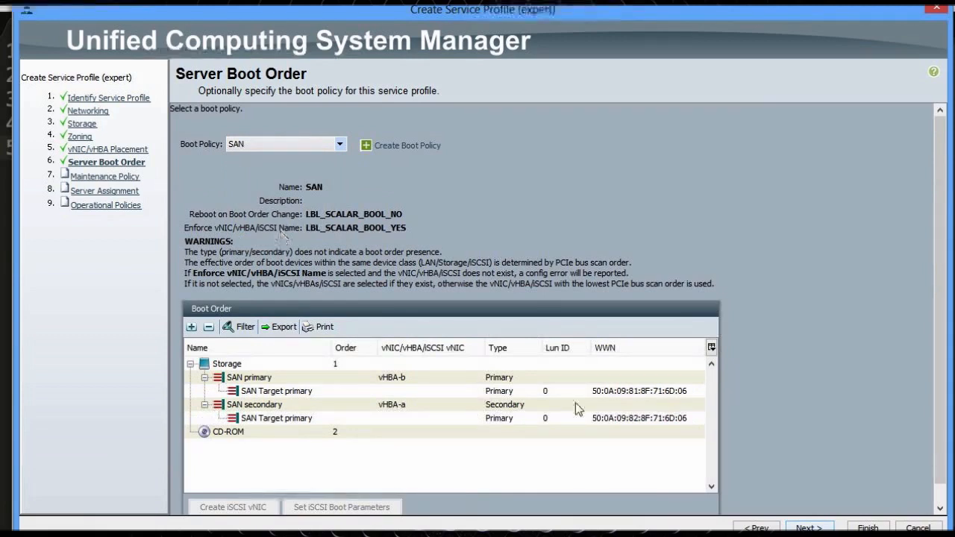
left_click(296, 144)
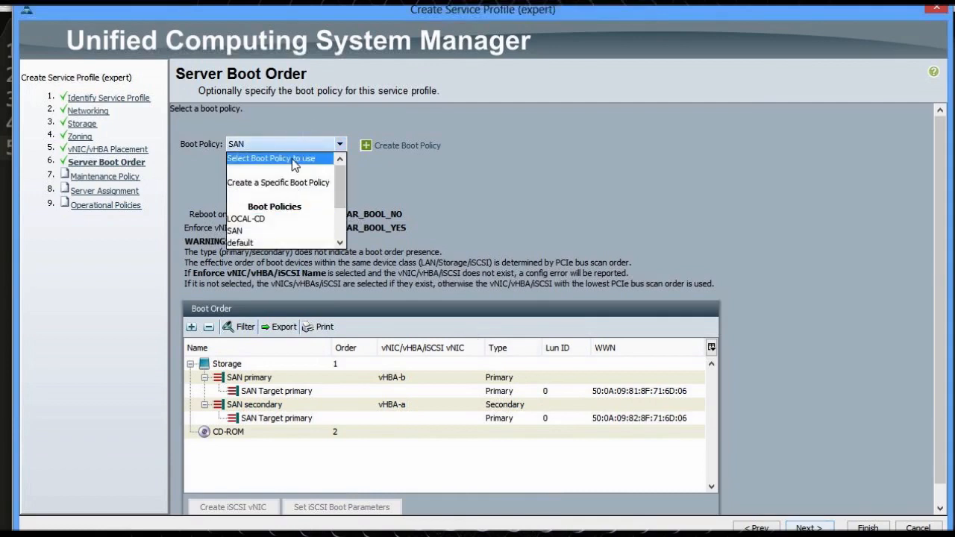
left_click(293, 183)
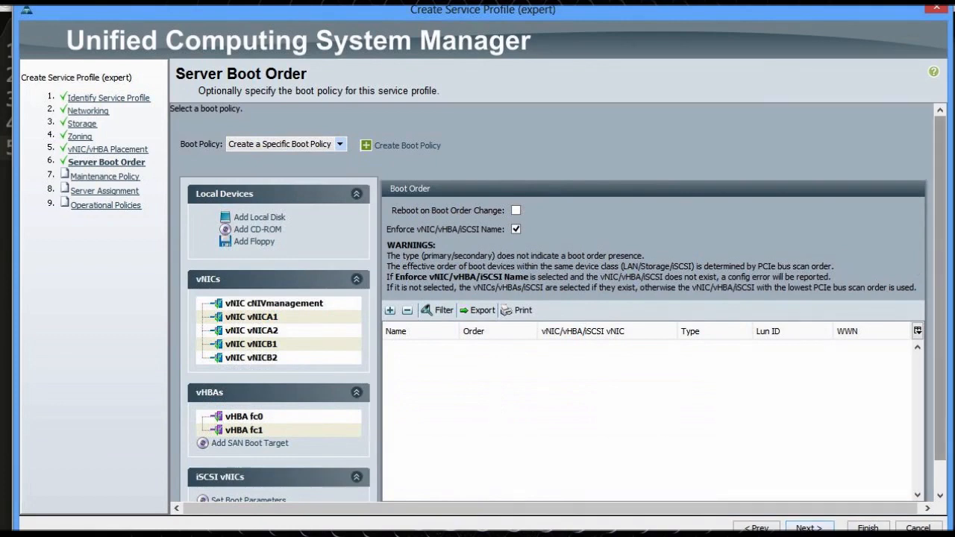
Add vNICA1 as a LAN boot entry, then remove that LAN entry again
scroll(938, 258, "down", 1)
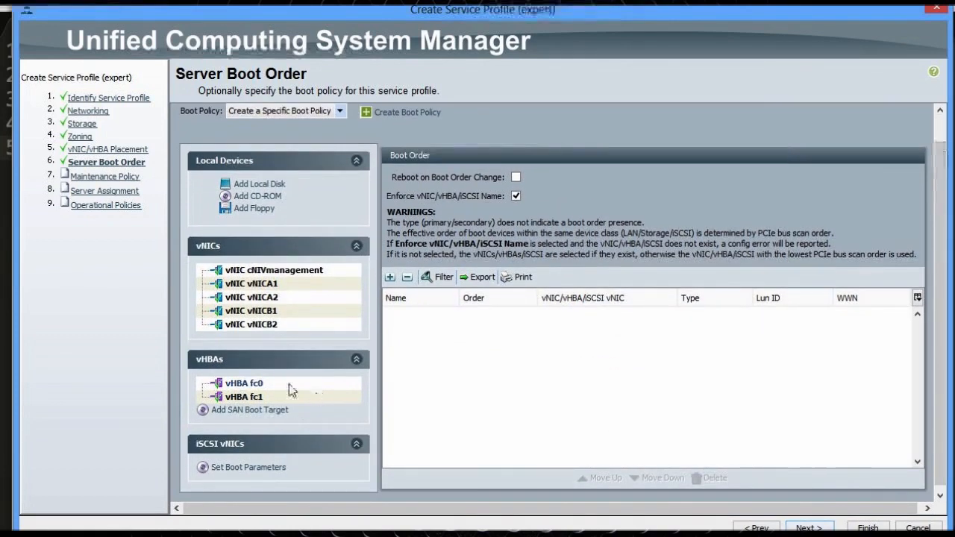
left_click(257, 284)
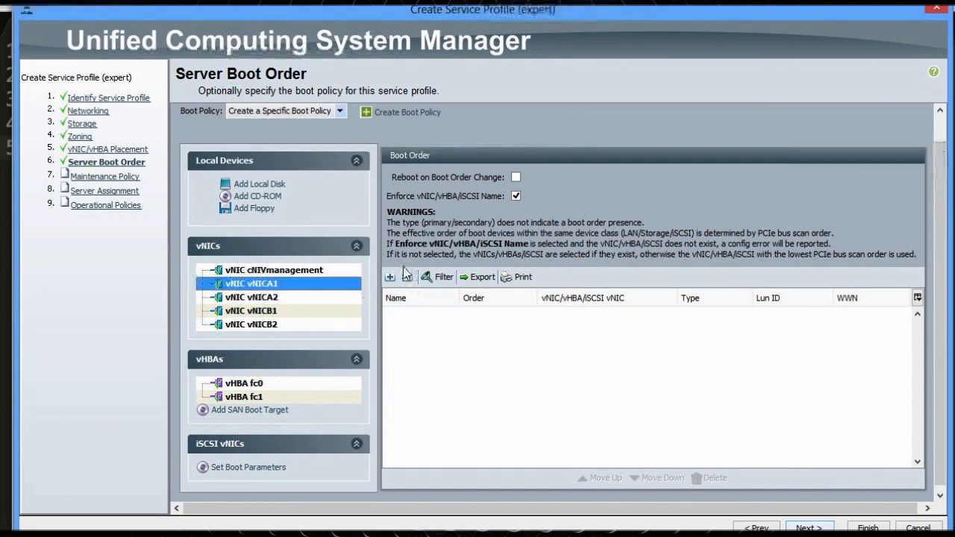
left_click_drag(260, 287, 482, 357)
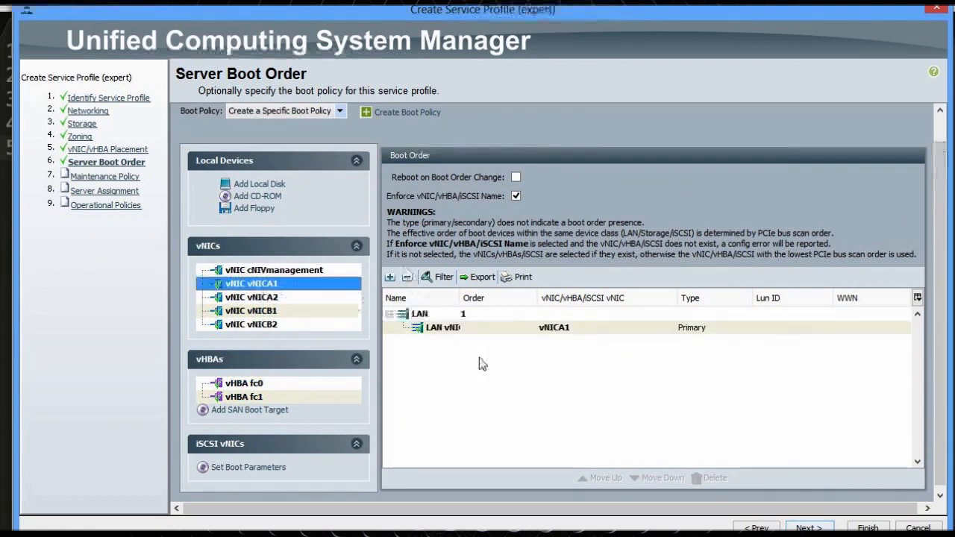
left_click(441, 314)
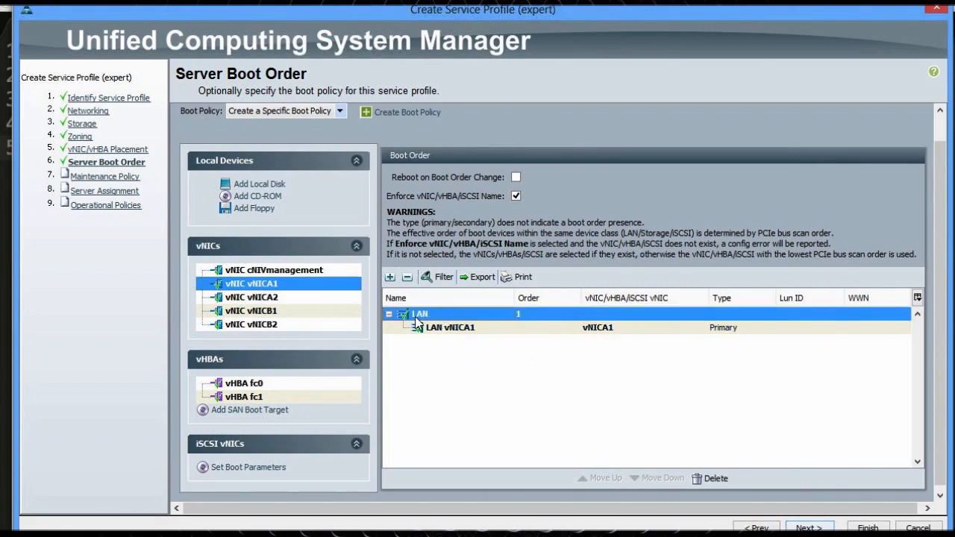
left_click(708, 479)
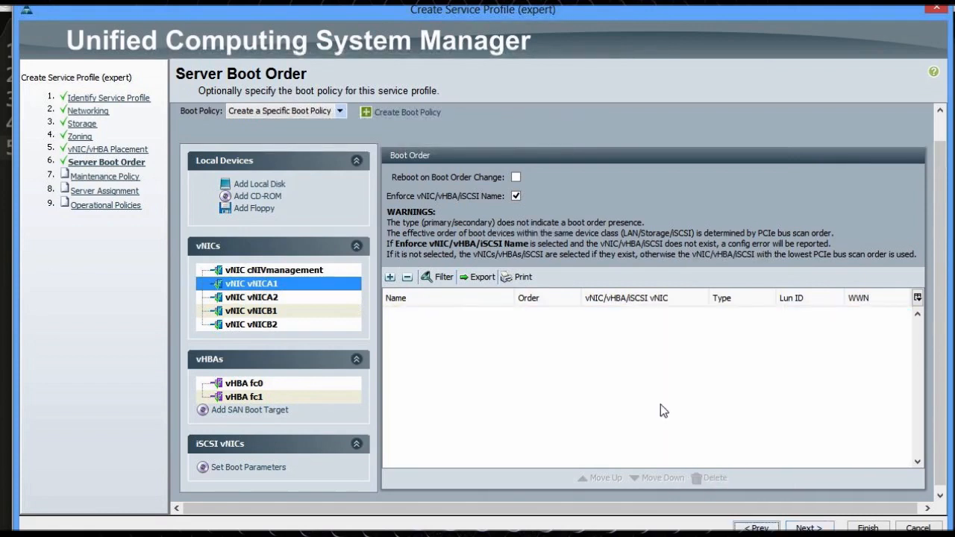
Add CD-ROM as first boot device, then vHBA fc0 as SAN primary boot
left_click(265, 198)
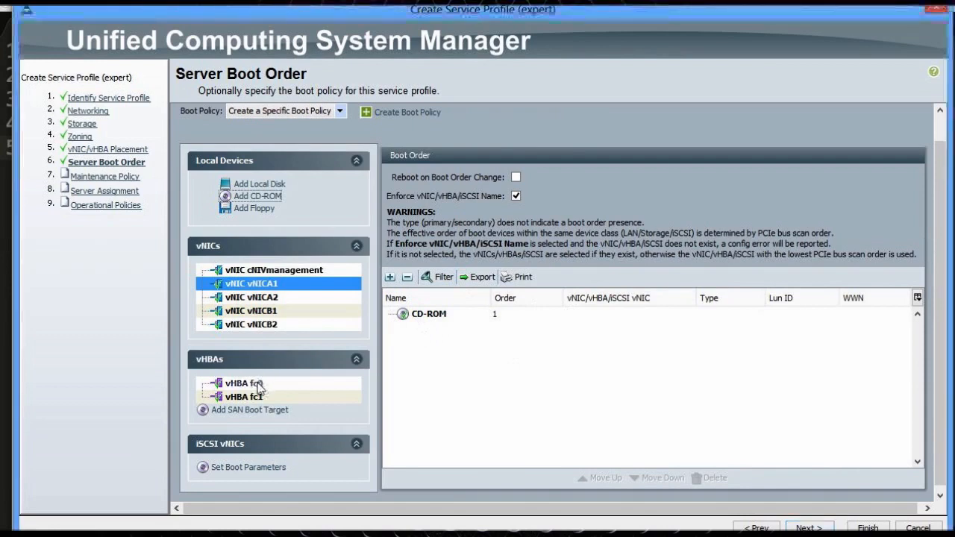
left_click_drag(246, 383, 471, 377)
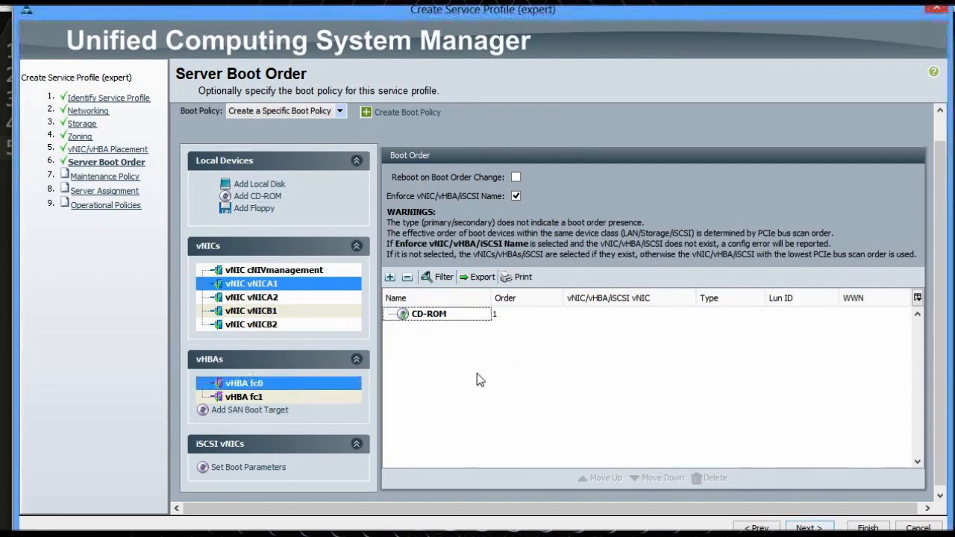
left_click_drag(233, 385, 471, 377)
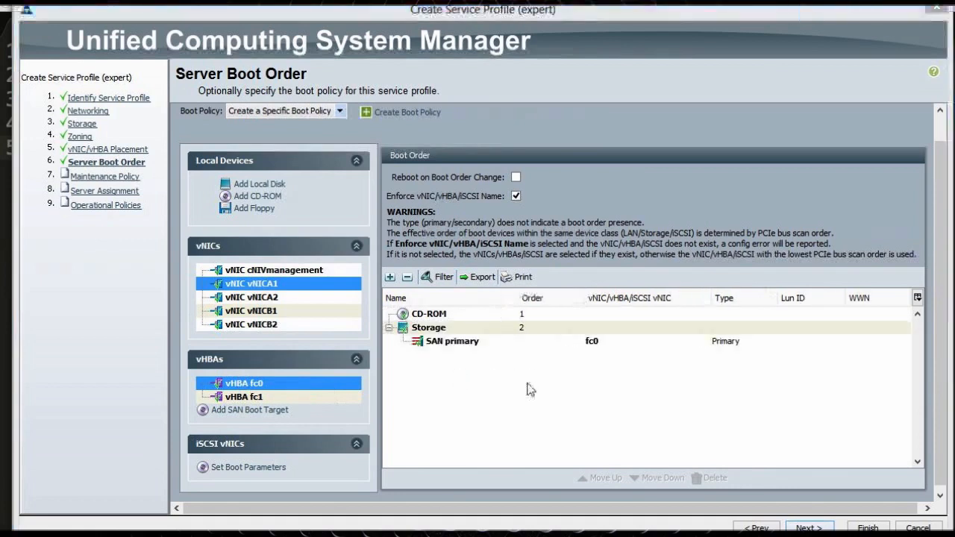
left_click(463, 342)
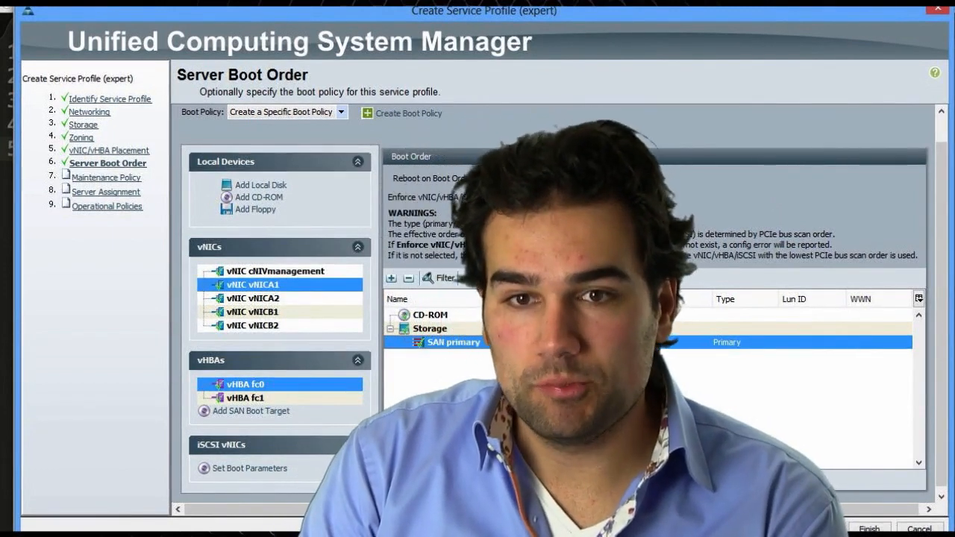
Start a new boot policy and add a SAN boot entry from the vHBA options
left_click(415, 113)
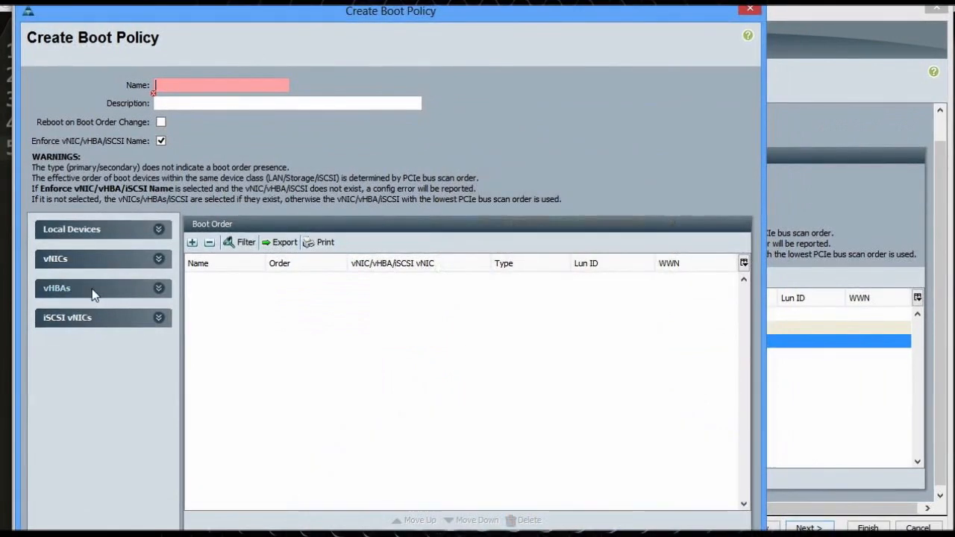
left_click(92, 291)
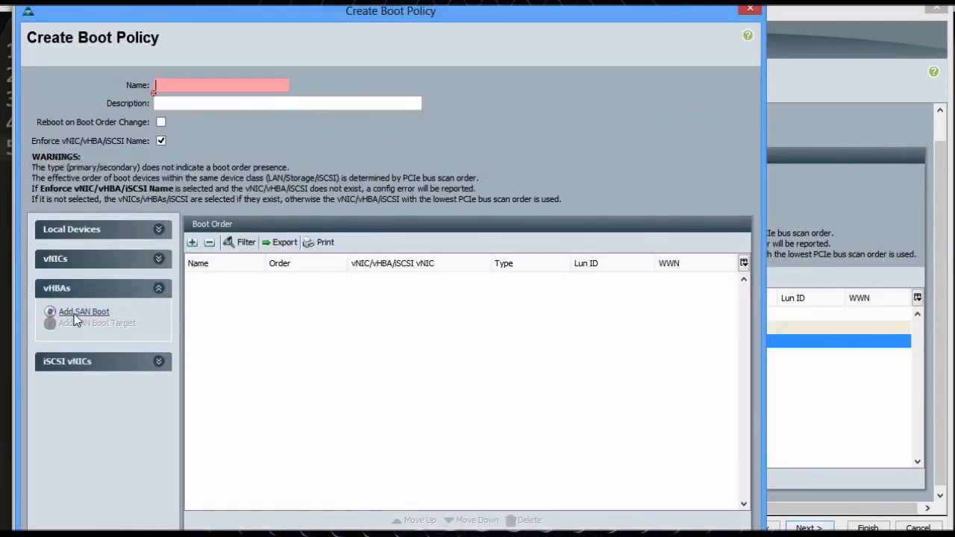
left_click(75, 314)
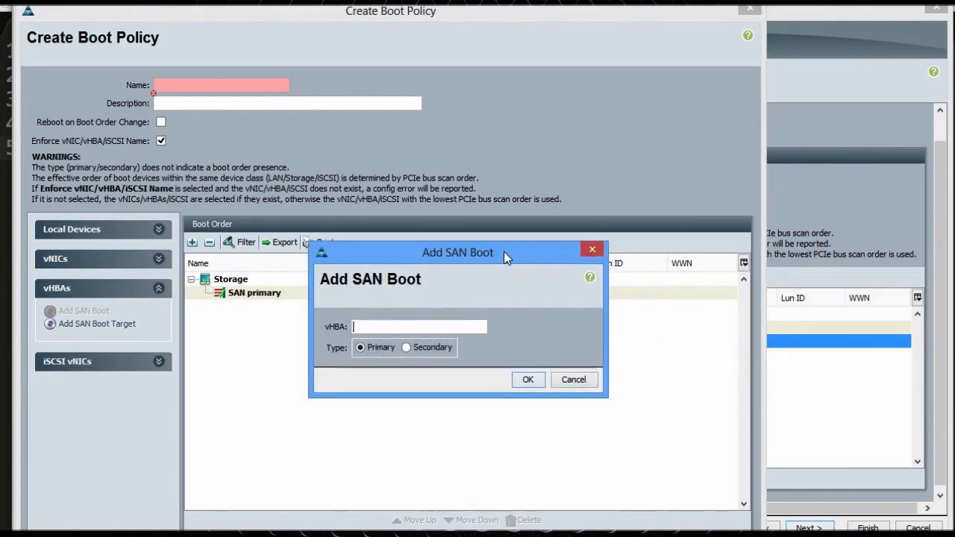
left_click_drag(504, 252, 318, 307)
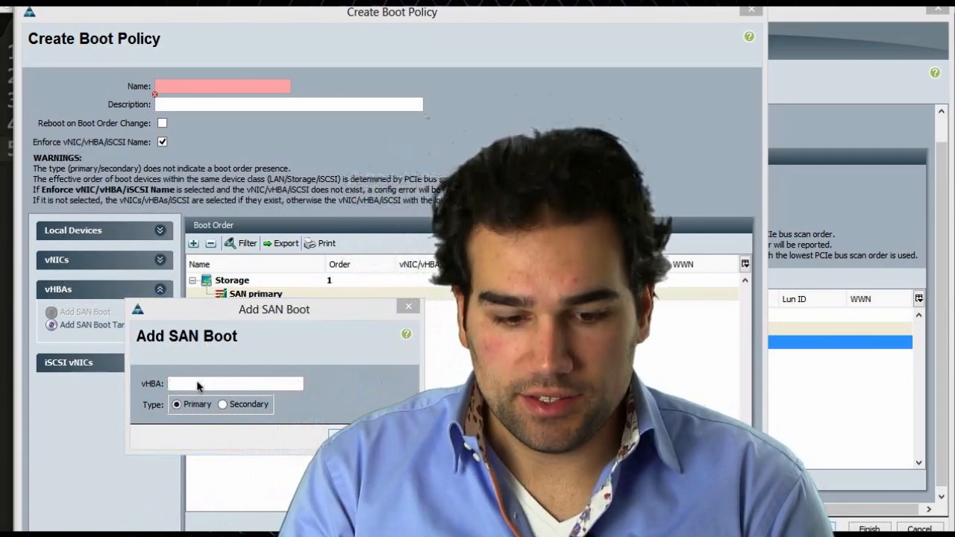
Set the SAN primary boot to vHBA fc0 and add a SAN boot target under it
left_click(198, 385)
type("f")
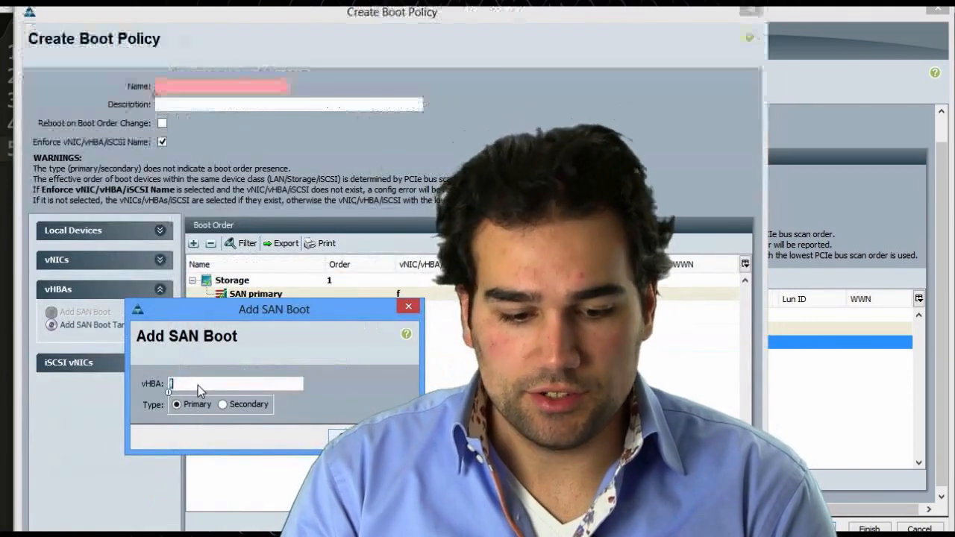
type("c0")
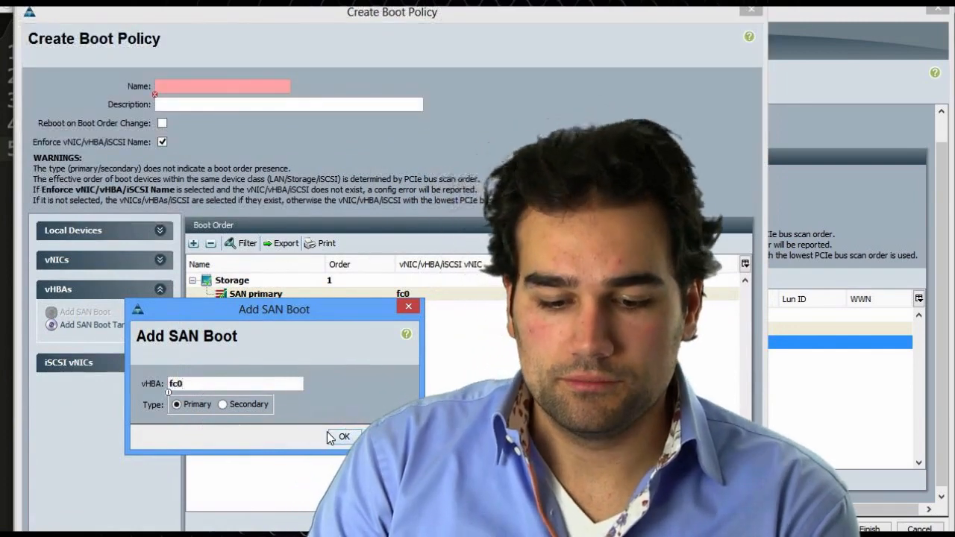
left_click(336, 437)
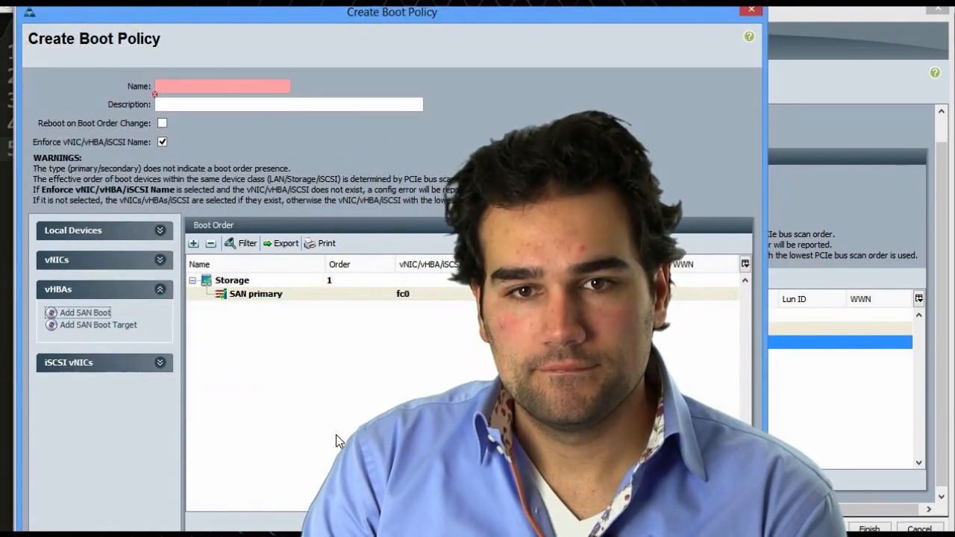
left_click(254, 299)
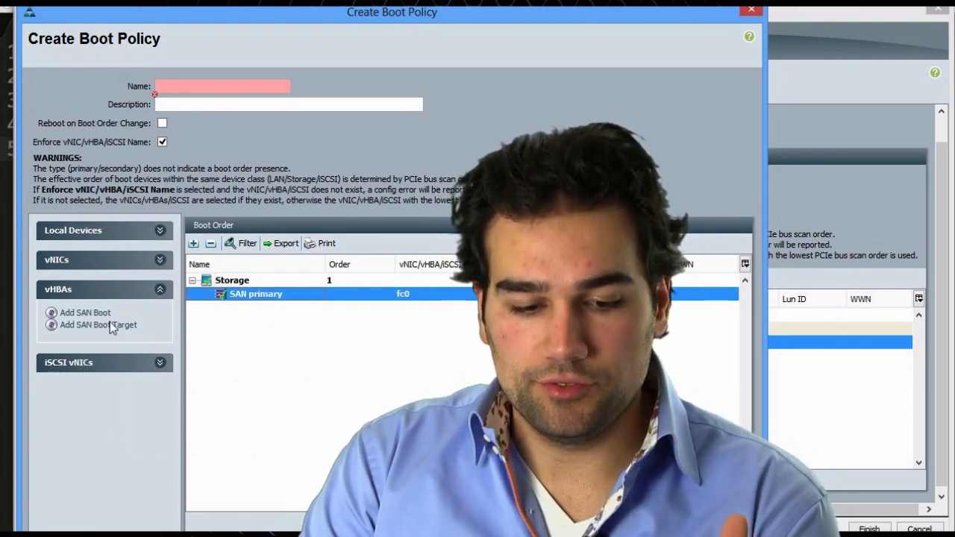
left_click(110, 324)
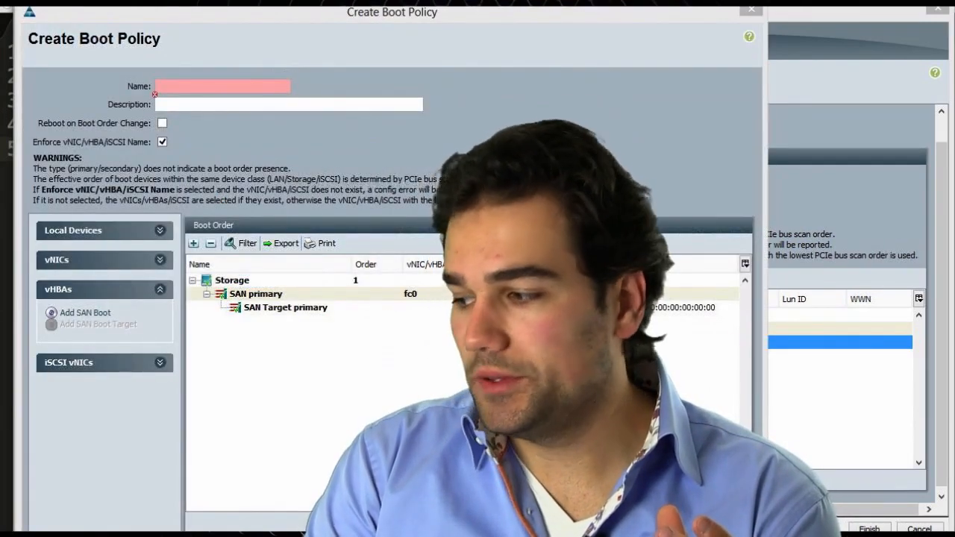
Review the SAN boot target's LUN and WWPN fields, then leave the boot policy window
left_click_drag(684, 255, 212, 269)
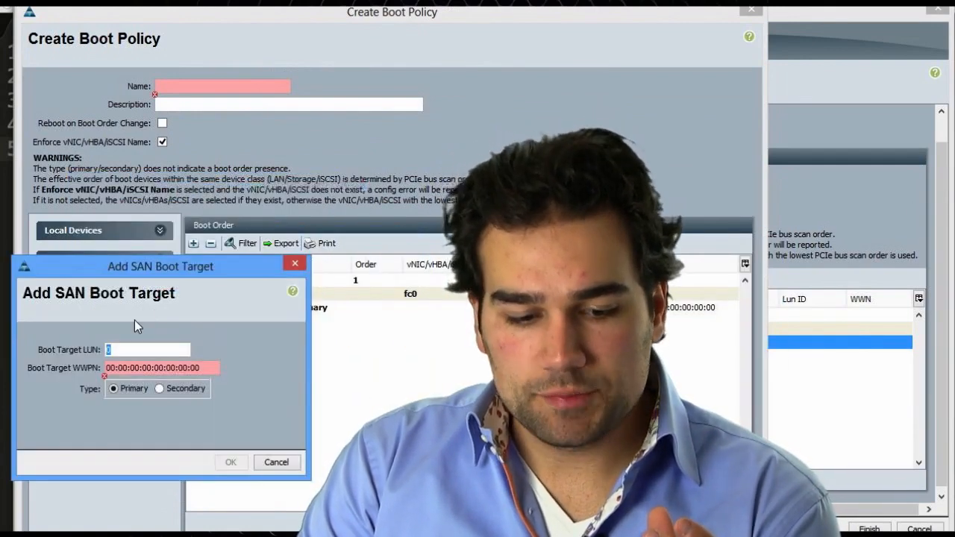
left_click(106, 368)
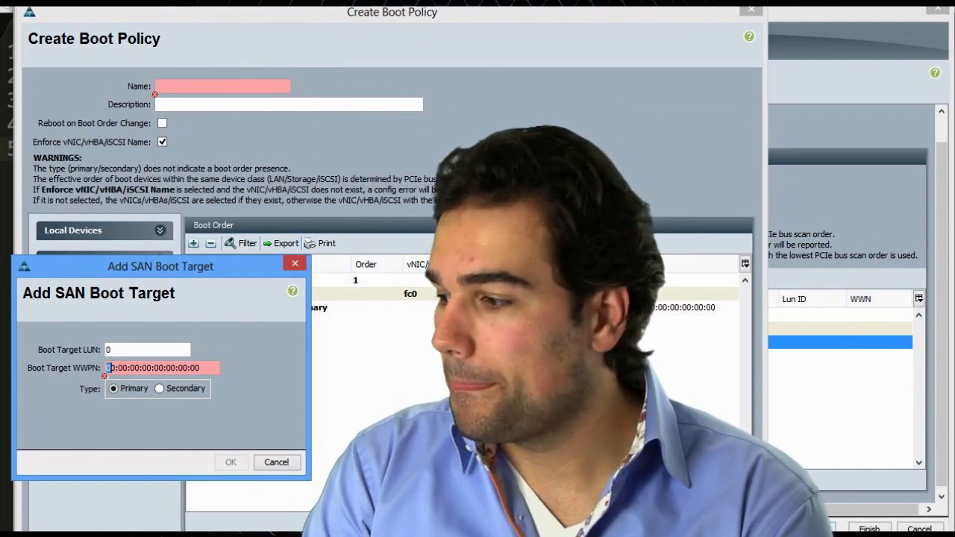
key("alt+Tab")
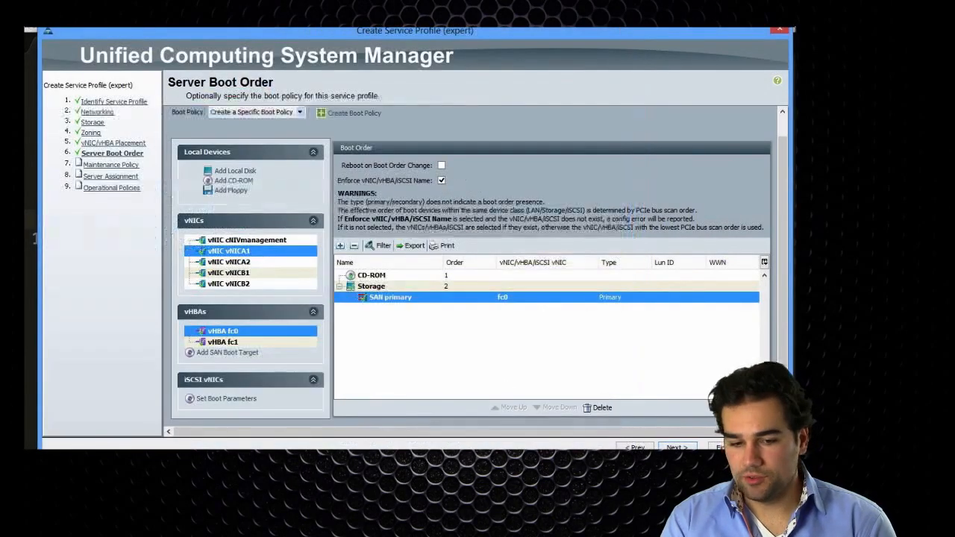
Apply the existing SAN boot policy and inspect its SAN primary/secondary entries and targets
left_click(243, 113)
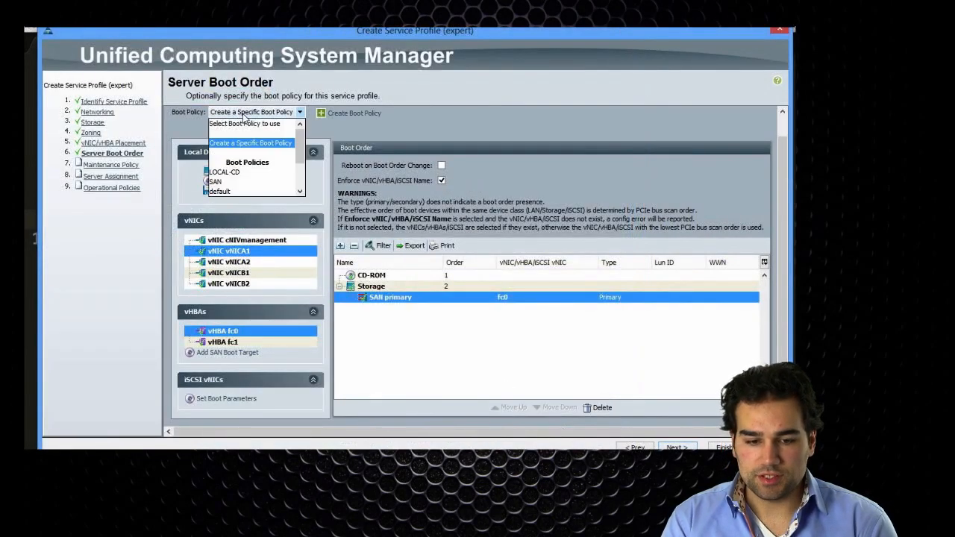
left_click(222, 182)
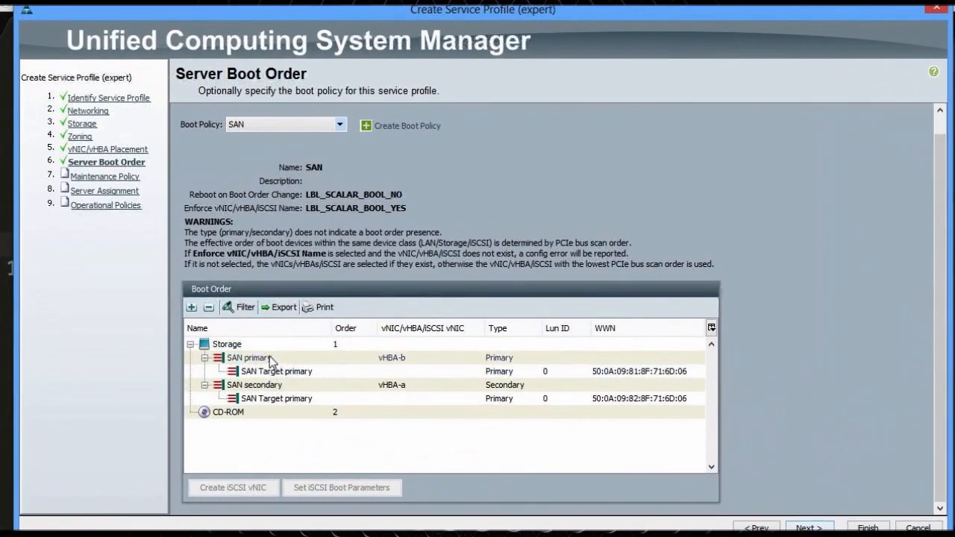
left_click(259, 338)
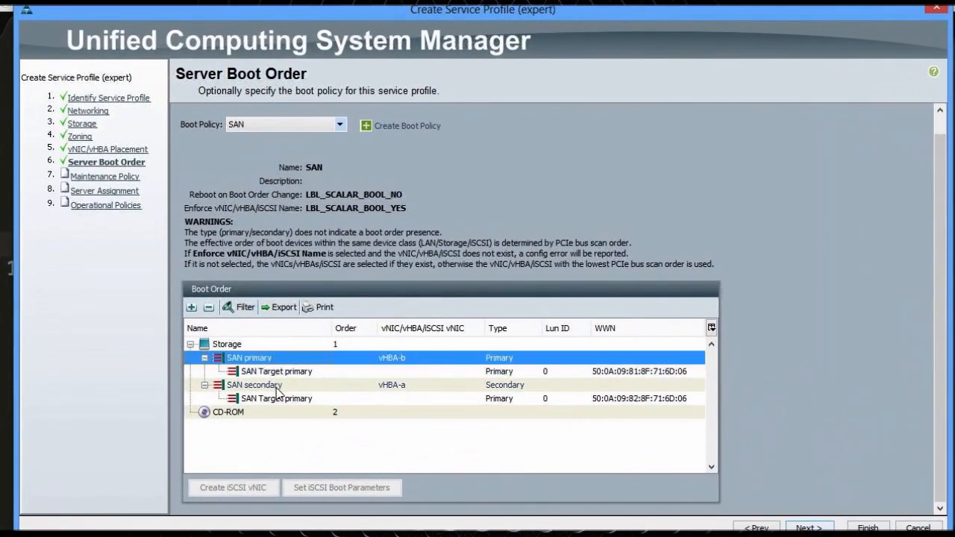
left_click(267, 364)
left_click(396, 359)
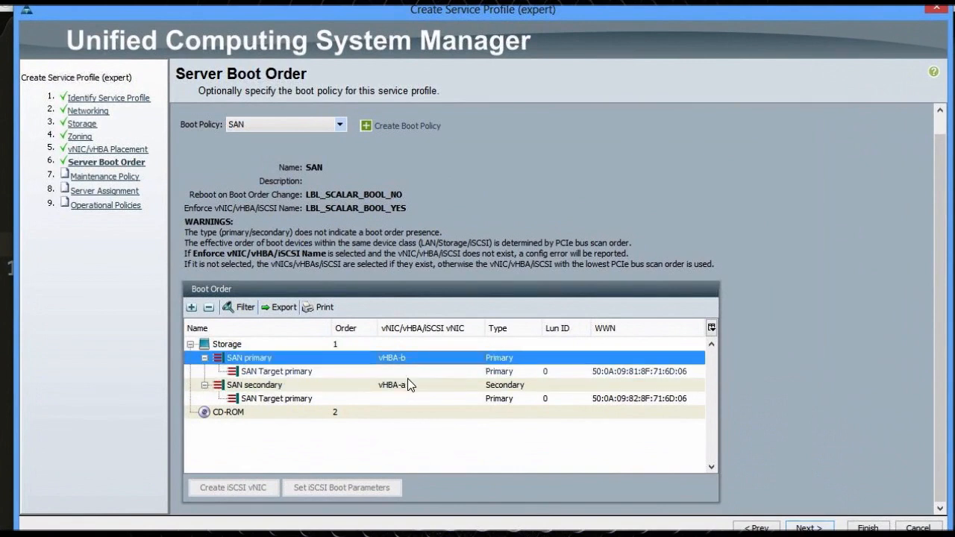
left_click(413, 387)
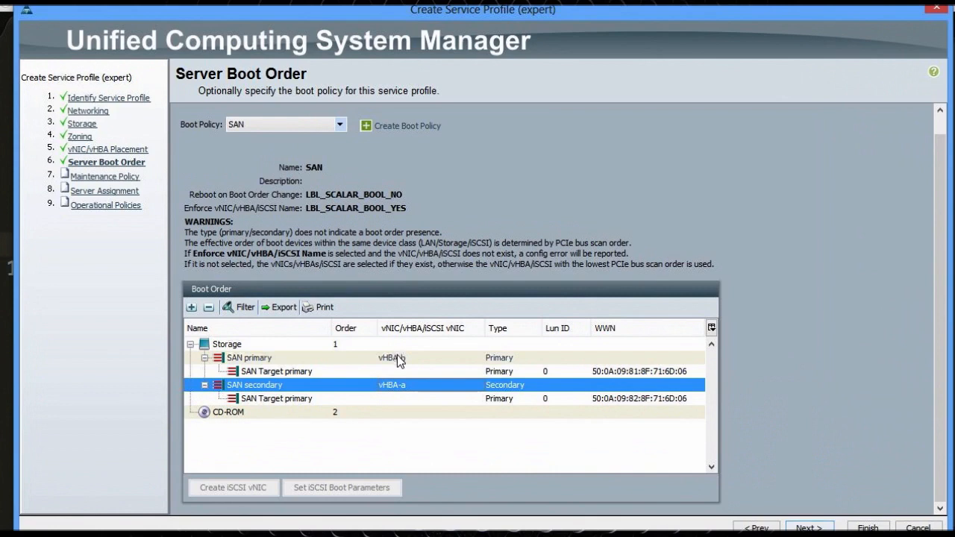
left_click(397, 357)
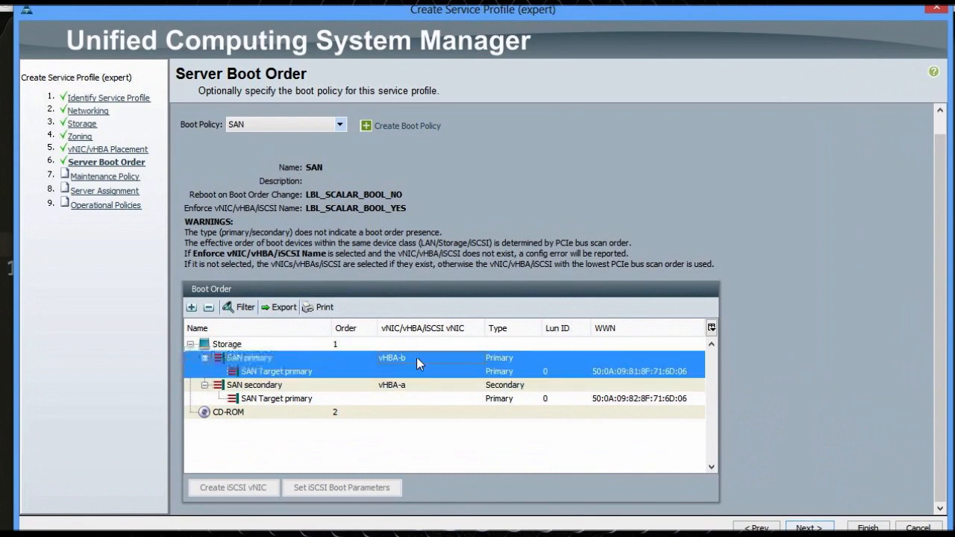
left_click(601, 399)
left_click(603, 372)
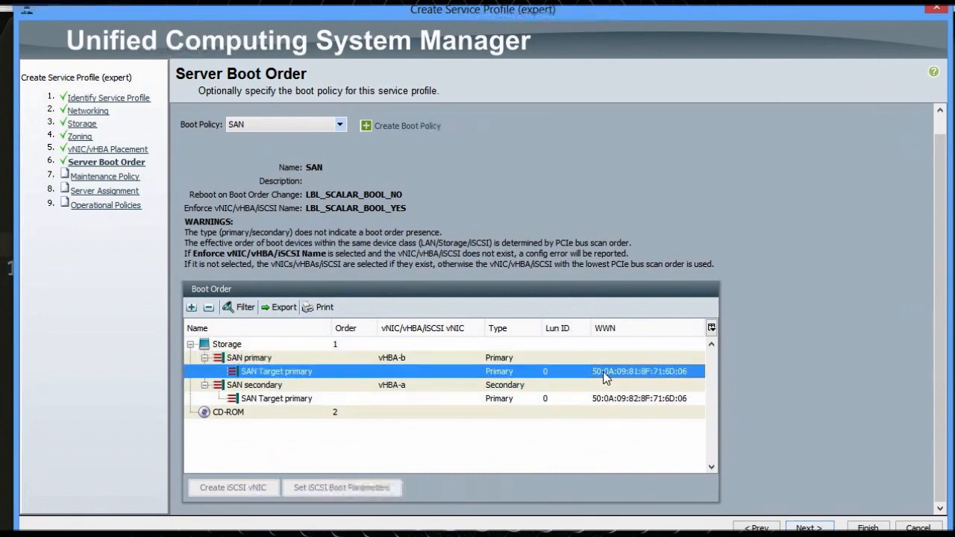
left_click(756, 528)
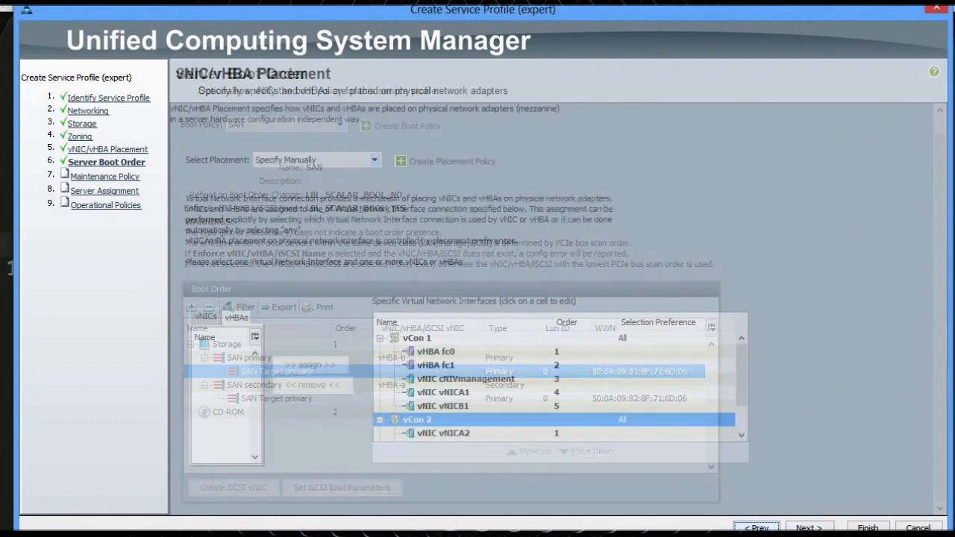
Return to the Storage step and delete vHBAs fc0 and fc1
left_click(756, 528)
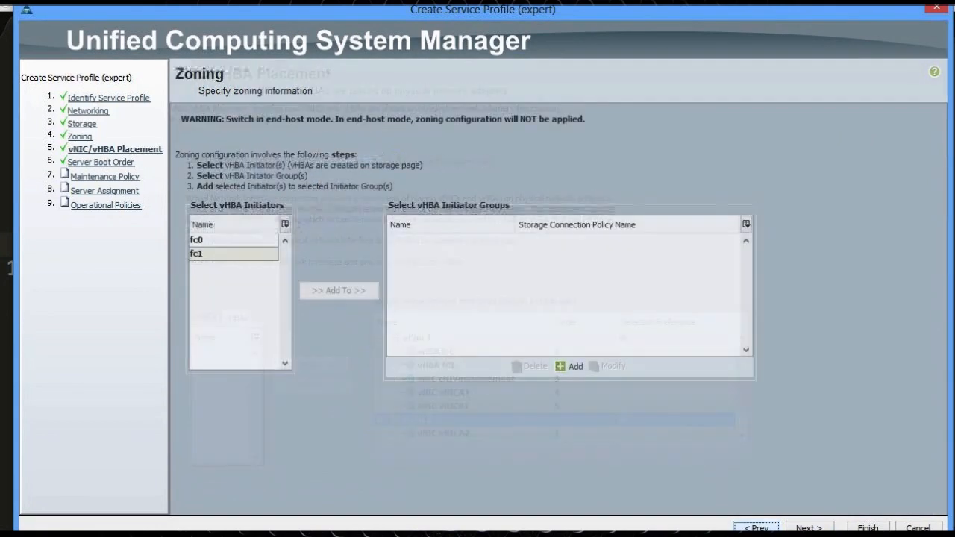
left_click(756, 528)
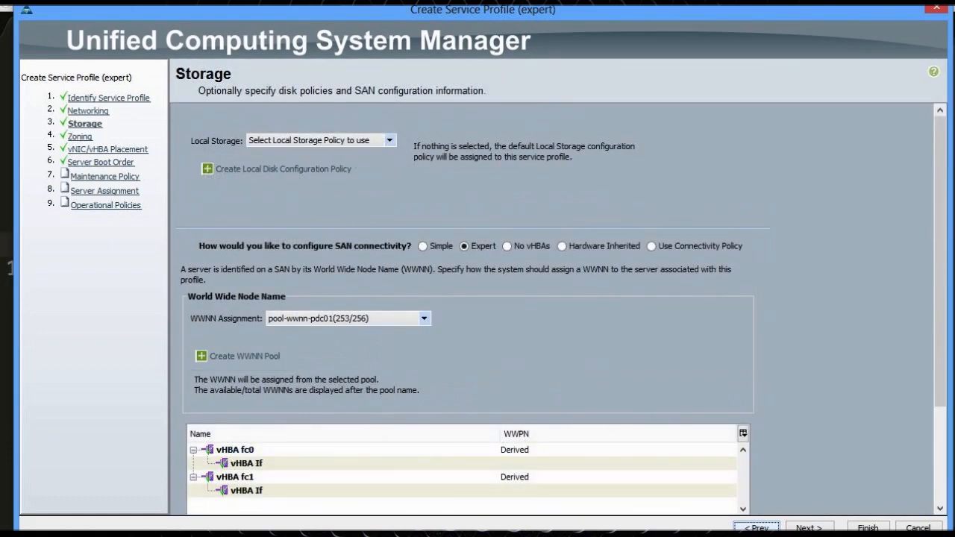
scroll(488, 321, "down", 3)
left_click(488, 315)
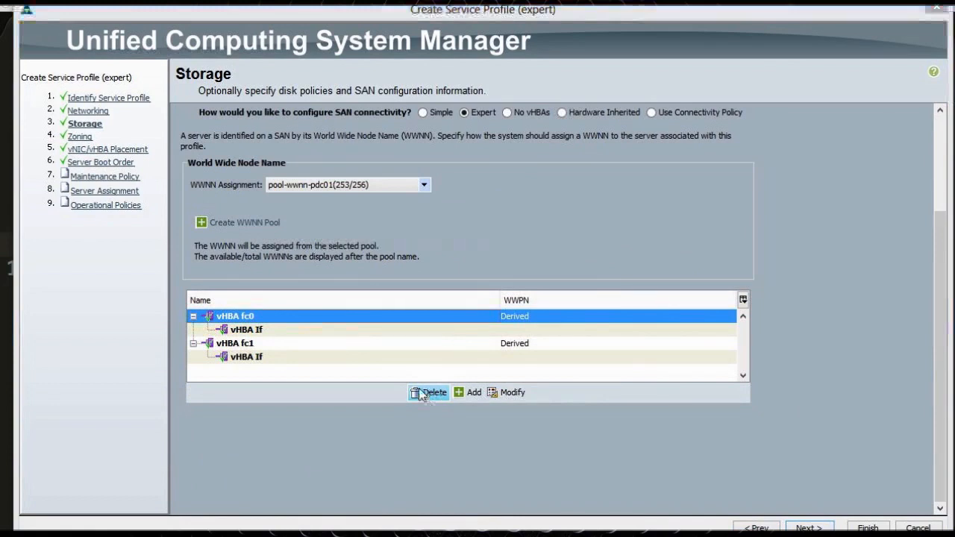
left_click(425, 394)
key("Return")
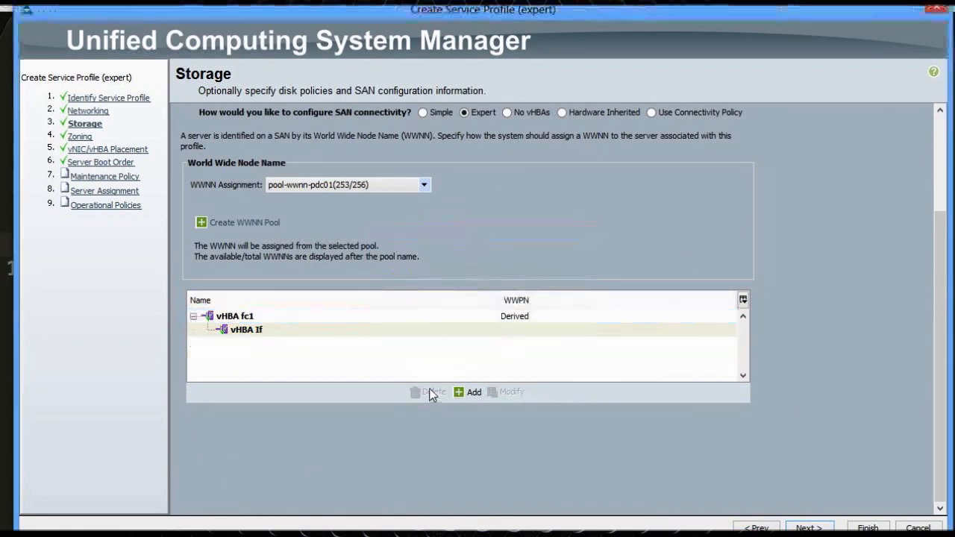
left_click(339, 320)
left_click(427, 394)
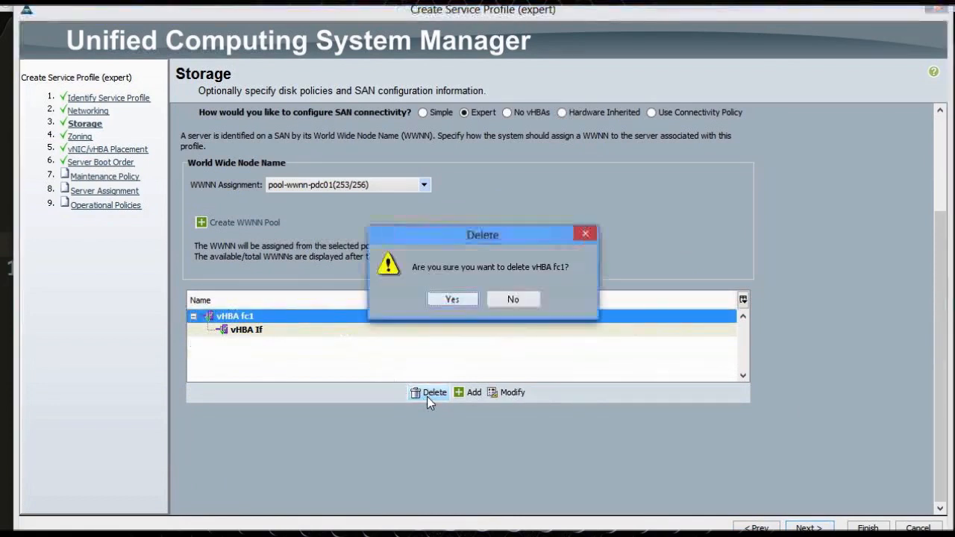
left_click(452, 299)
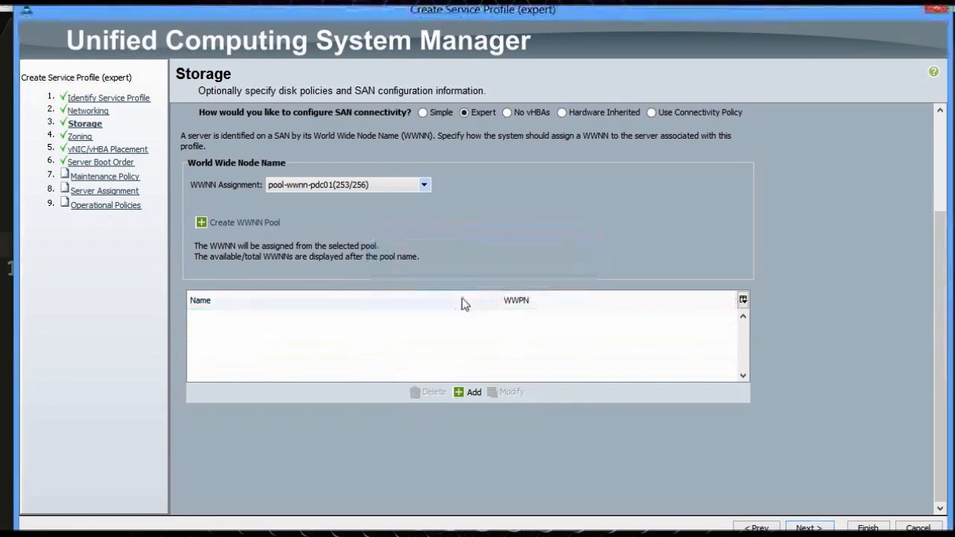
Create vHBA-a based on the vHBA-a template
left_click(469, 395)
type("vHBA-a")
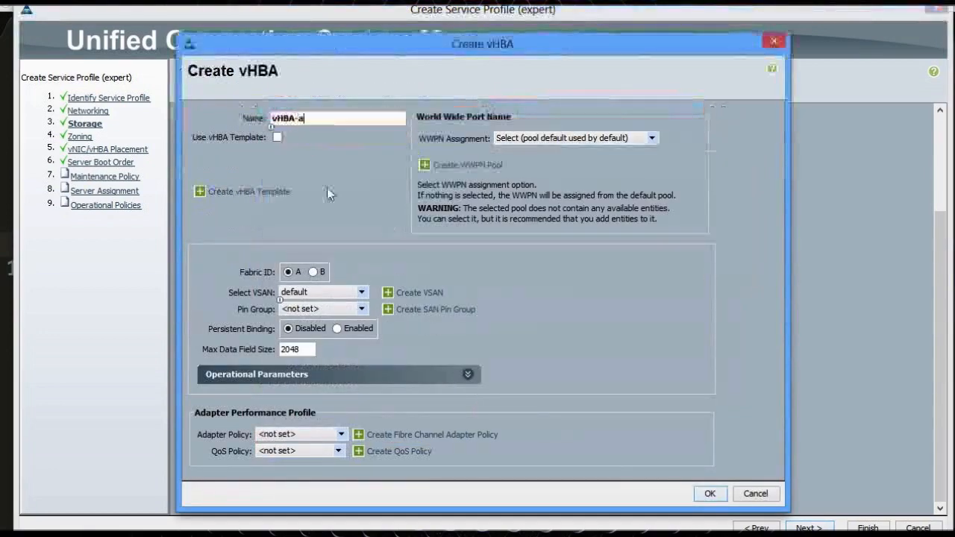
left_click(277, 137)
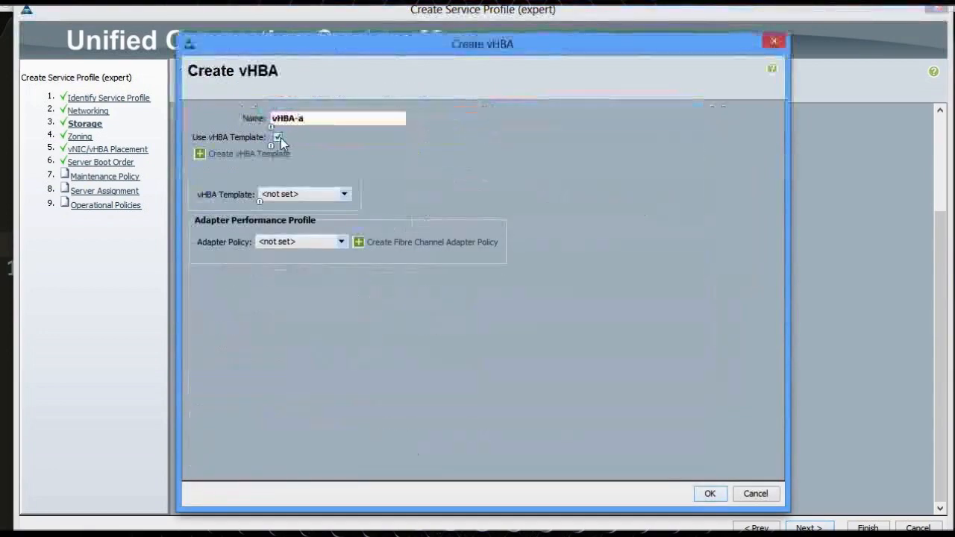
left_click(318, 195)
left_click(298, 243)
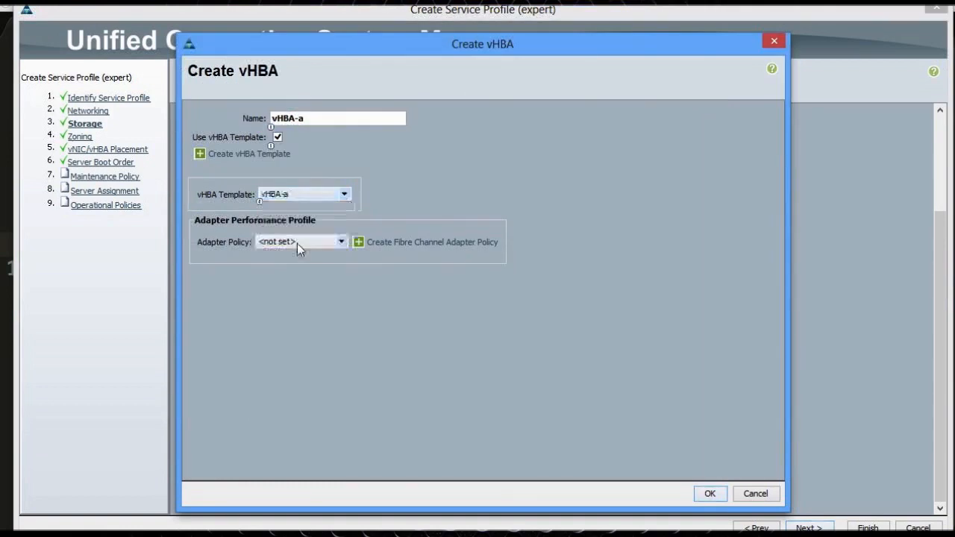
left_click(710, 494)
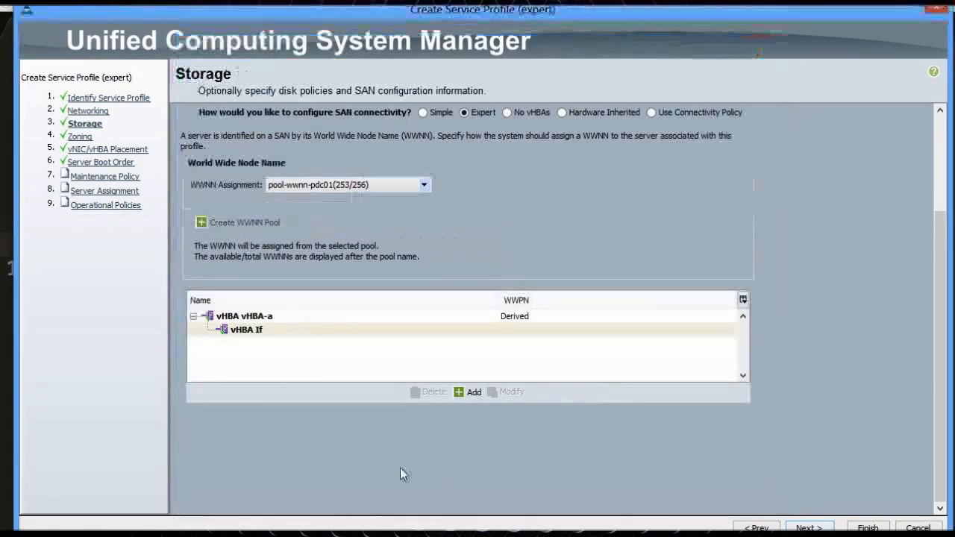
Create vHBA-b from the vHBA-b template and skip Zoning to reach placement
left_click(474, 396)
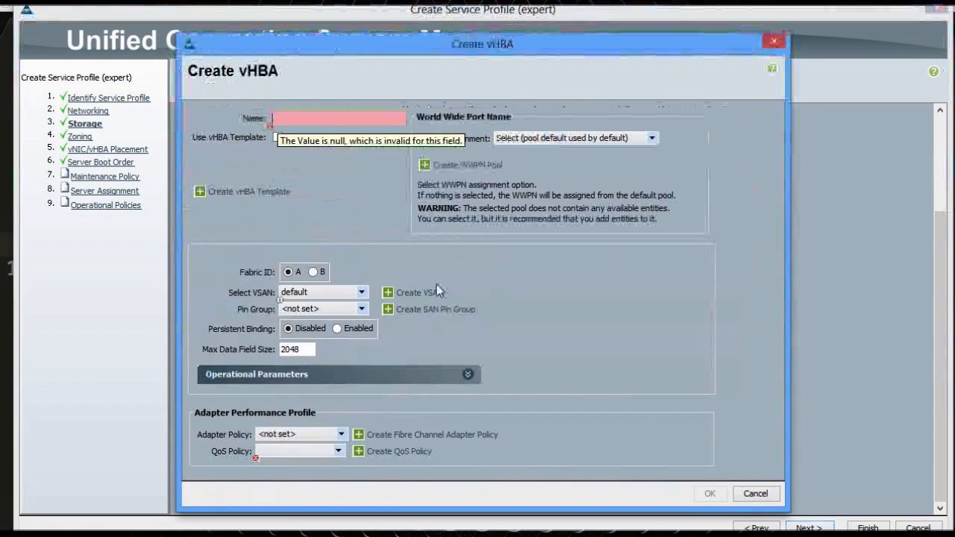
type("vHBA-b")
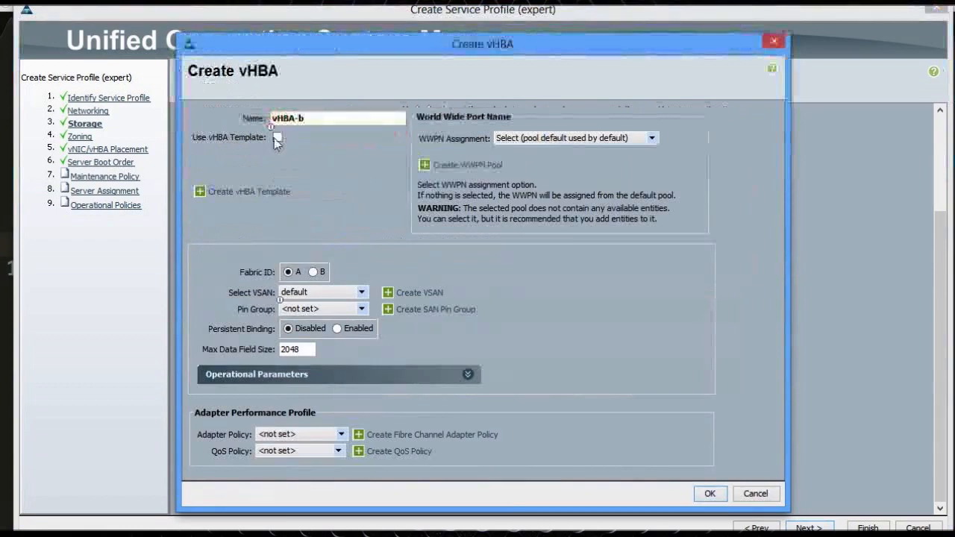
left_click(277, 137)
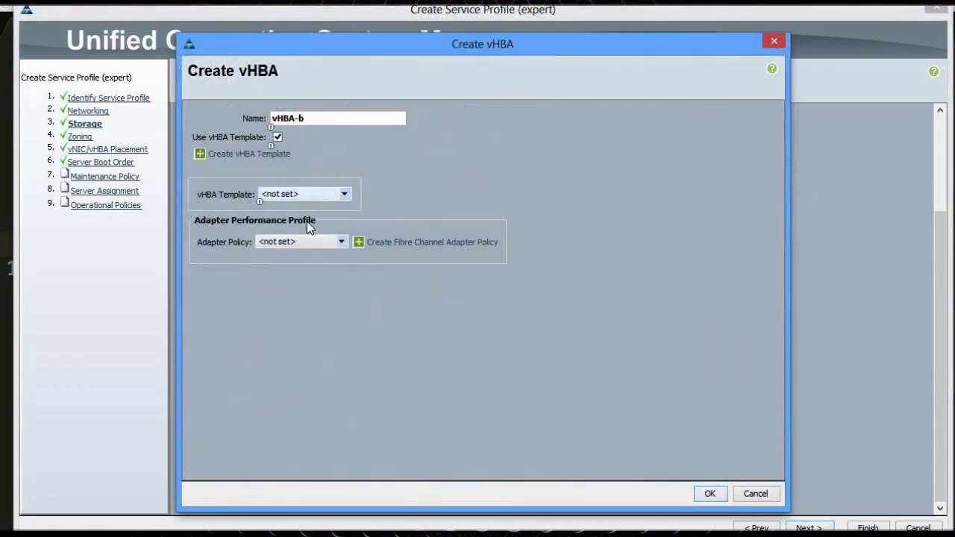
left_click(306, 194)
left_click(310, 255)
left_click(710, 494)
left_click(809, 527)
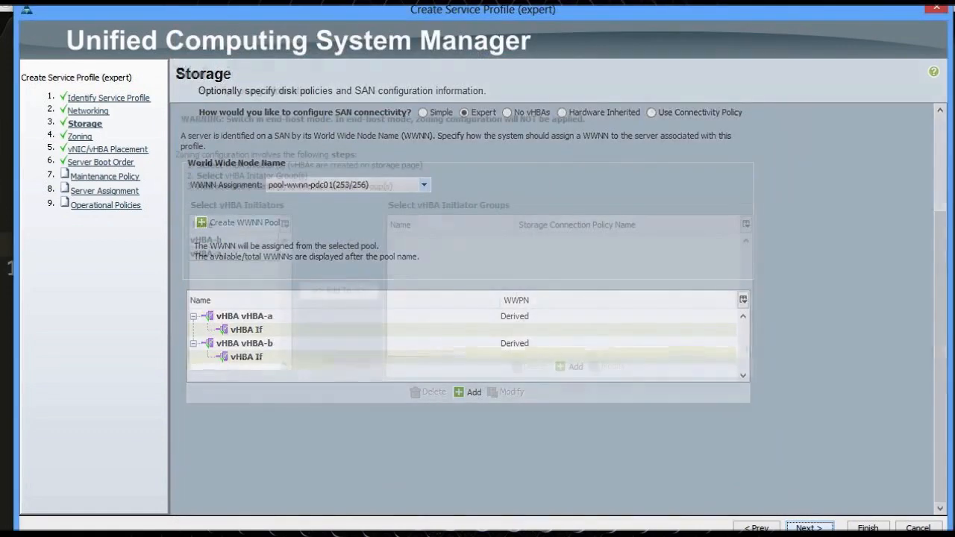
left_click(809, 528)
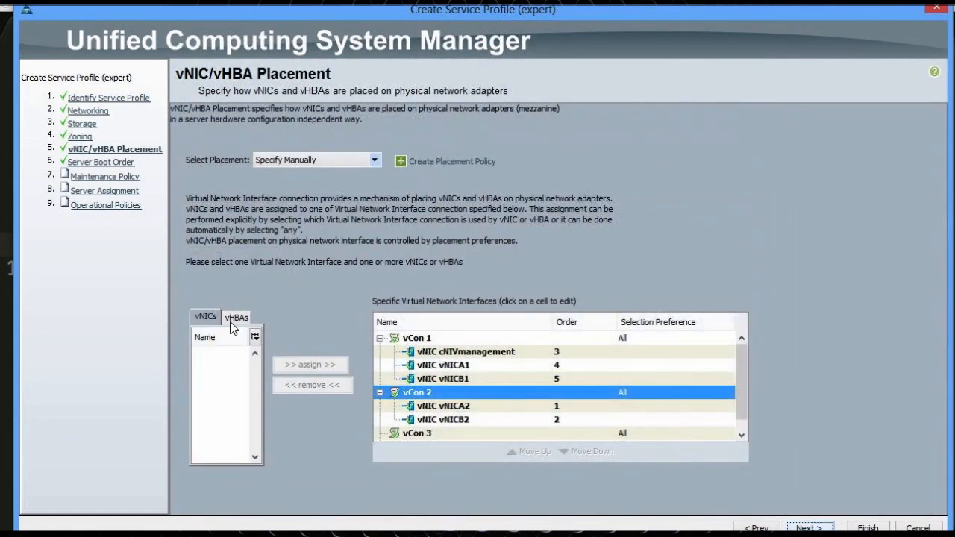
Assign vHBA-a and then vHBA-b to vCon 1 on the vHBAs tab
left_click(237, 318)
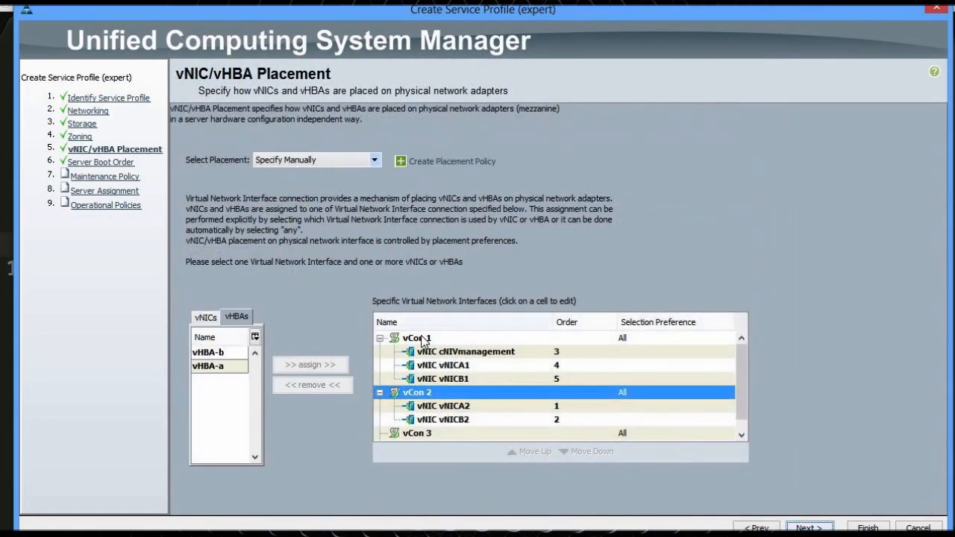
left_click(216, 367)
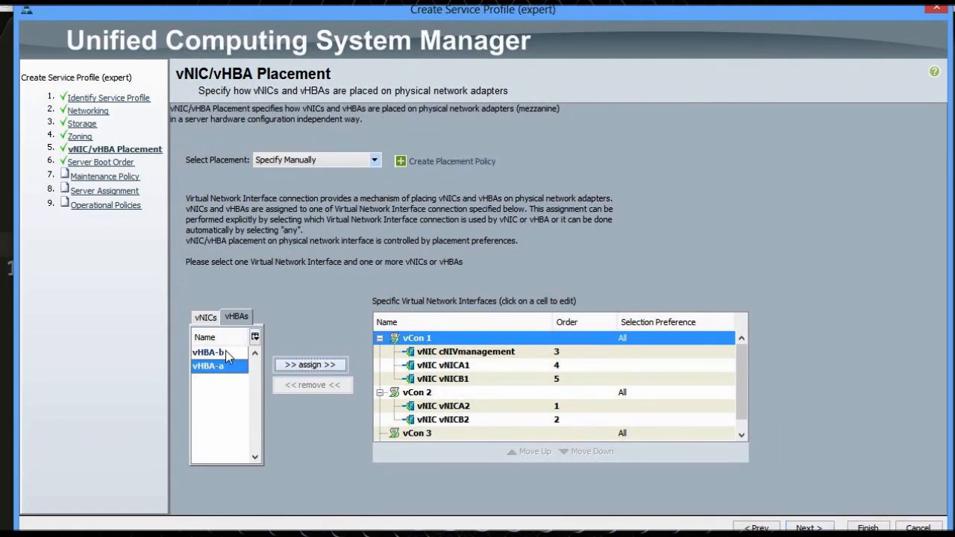
left_click(226, 354, "ctrl")
left_click(299, 365)
left_click(234, 353)
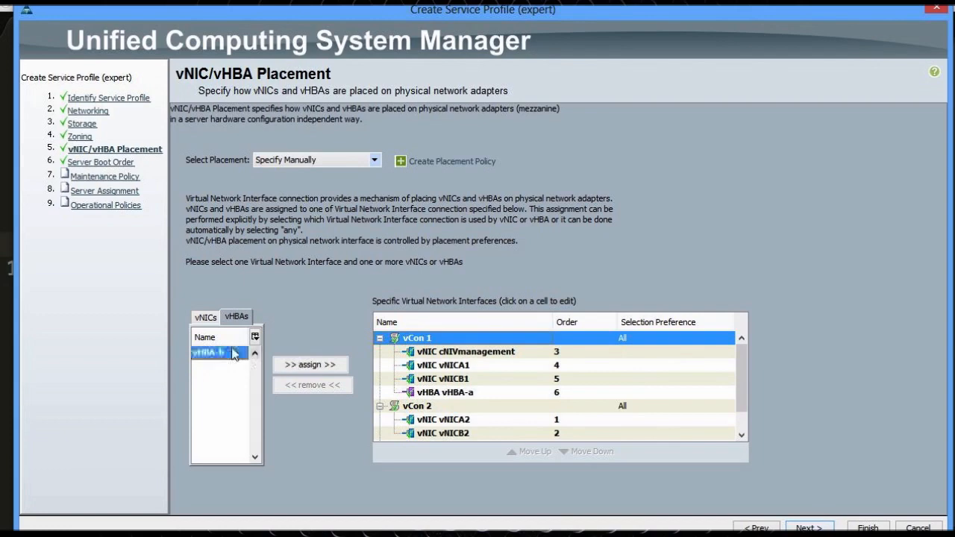
left_click(330, 365)
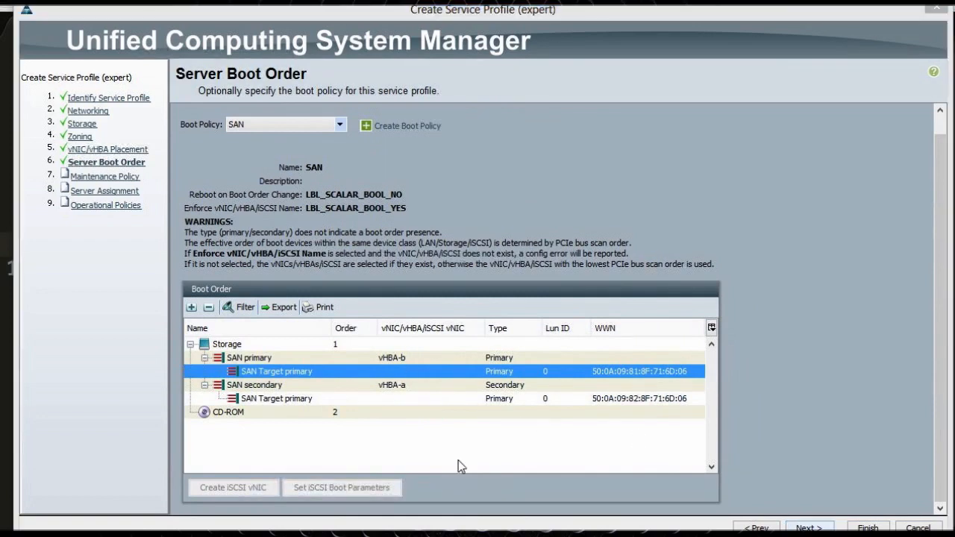
Choose maintenance policy pol-user-ack-pdc and continue to Server Assignment
left_click(809, 528)
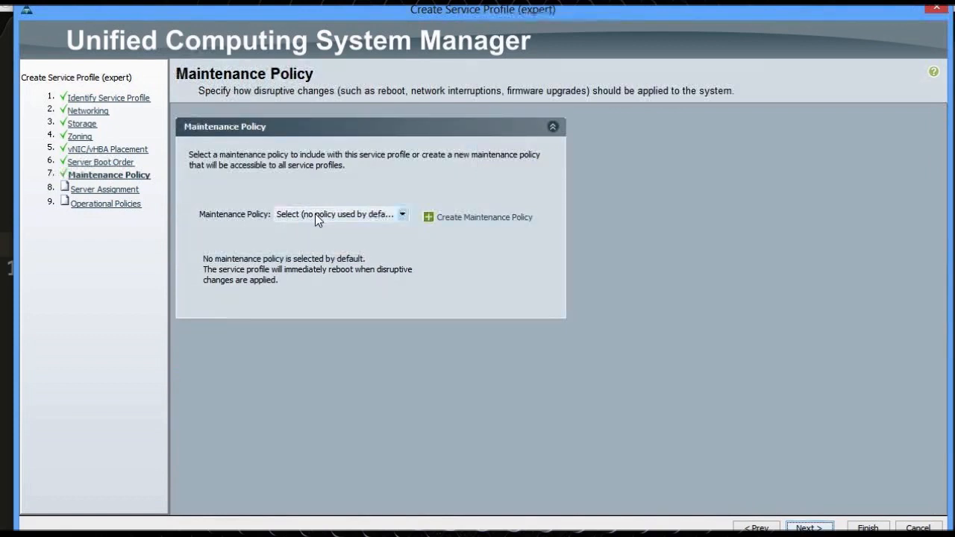
left_click(315, 213)
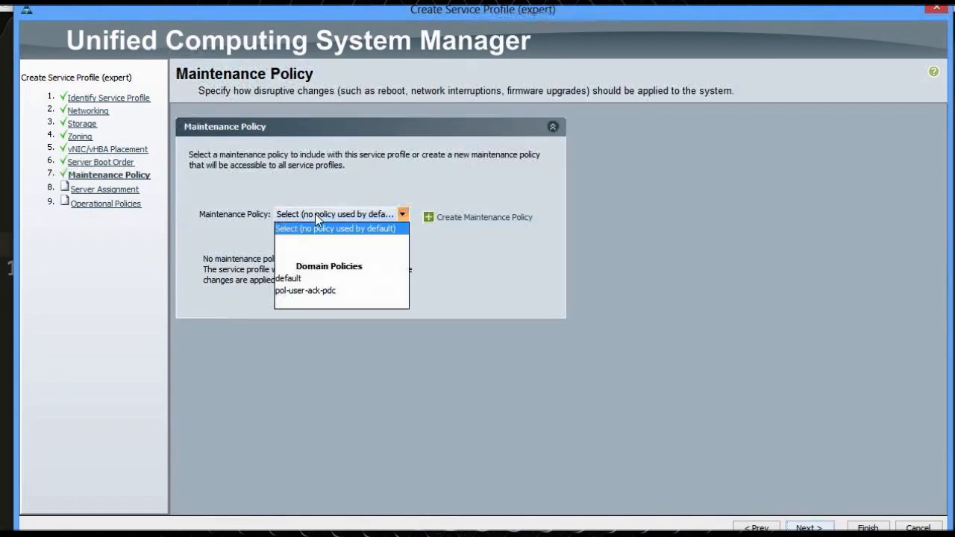
left_click(290, 290)
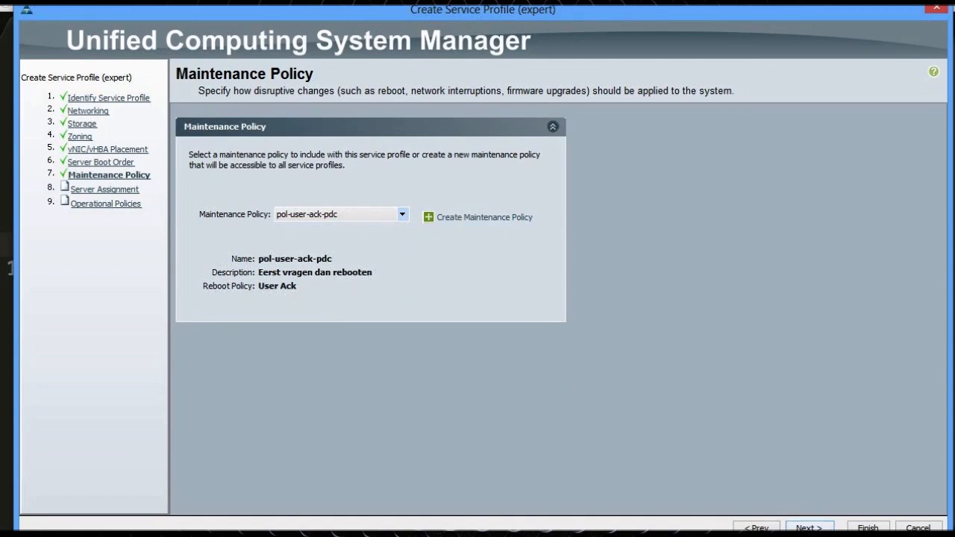
left_click(809, 530)
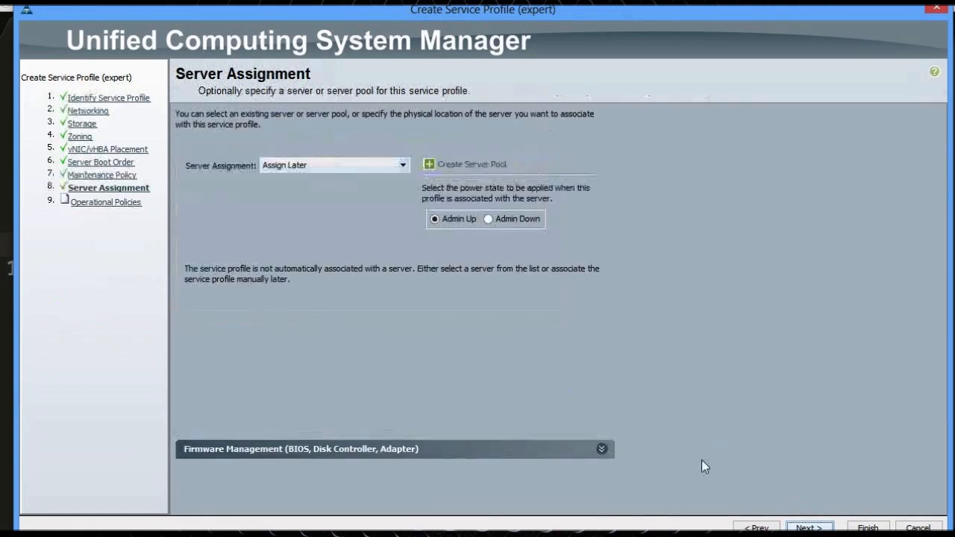
Keep Server Assignment at Assign Later and choose the Admin Down power state
left_click(339, 168)
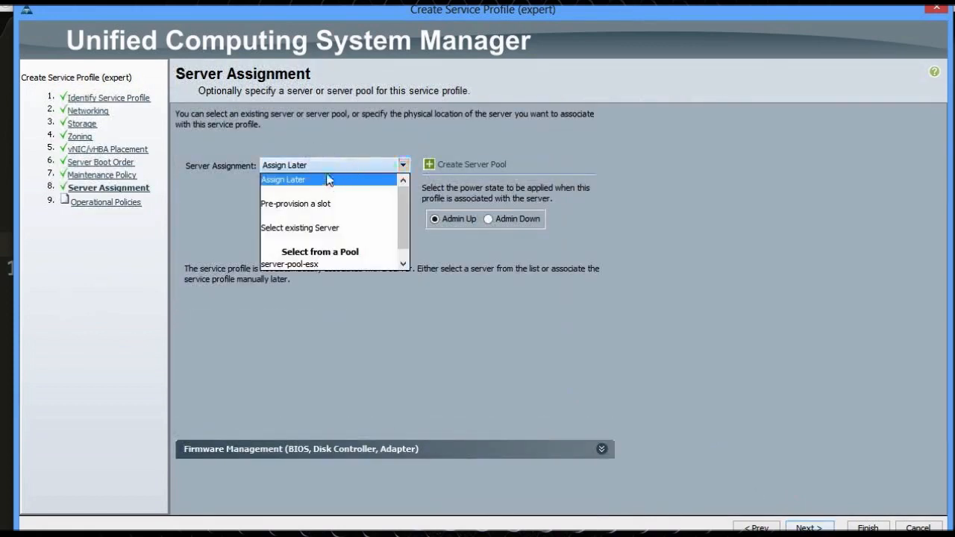
left_click(329, 143)
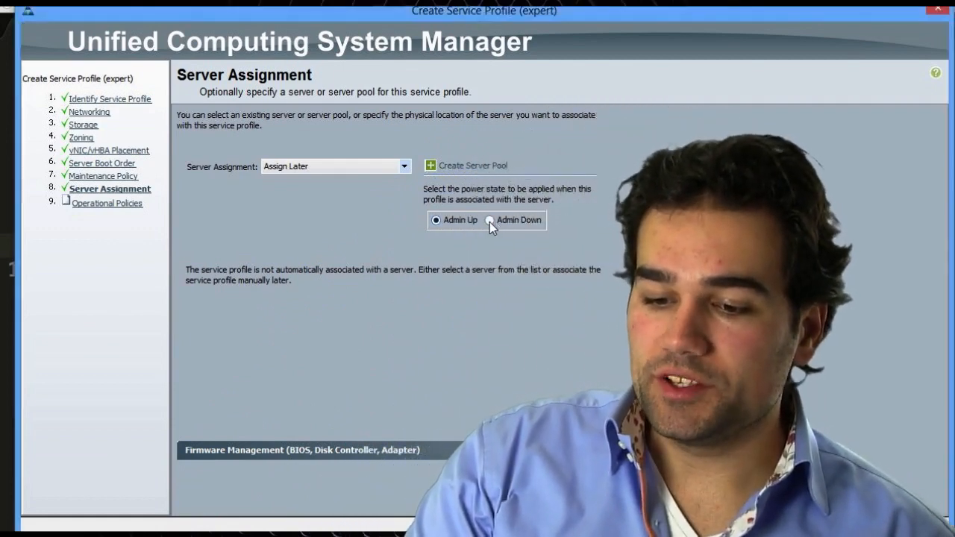
left_click(489, 220)
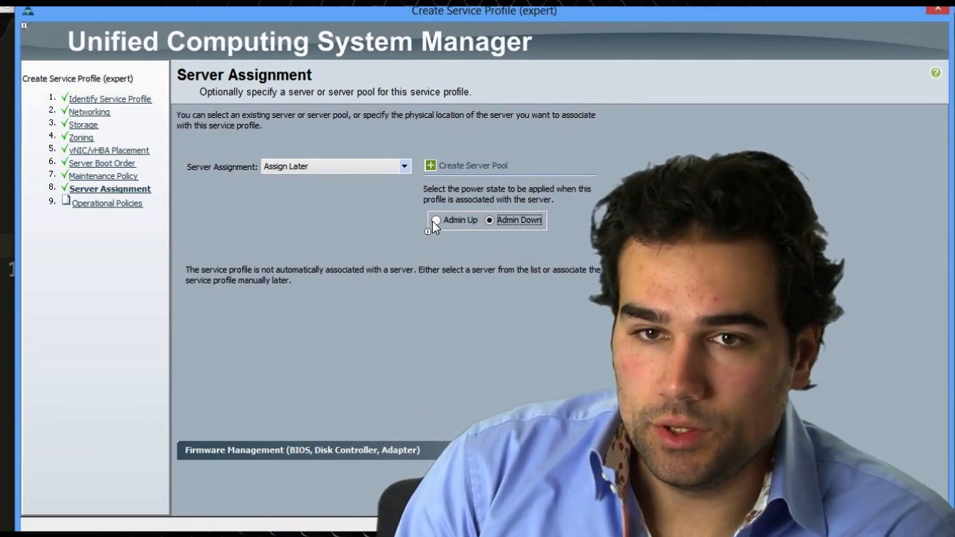
Set the power state to Admin Up and the host firmware policy to firmware-pack-1, then advance the wizard
left_click(436, 220)
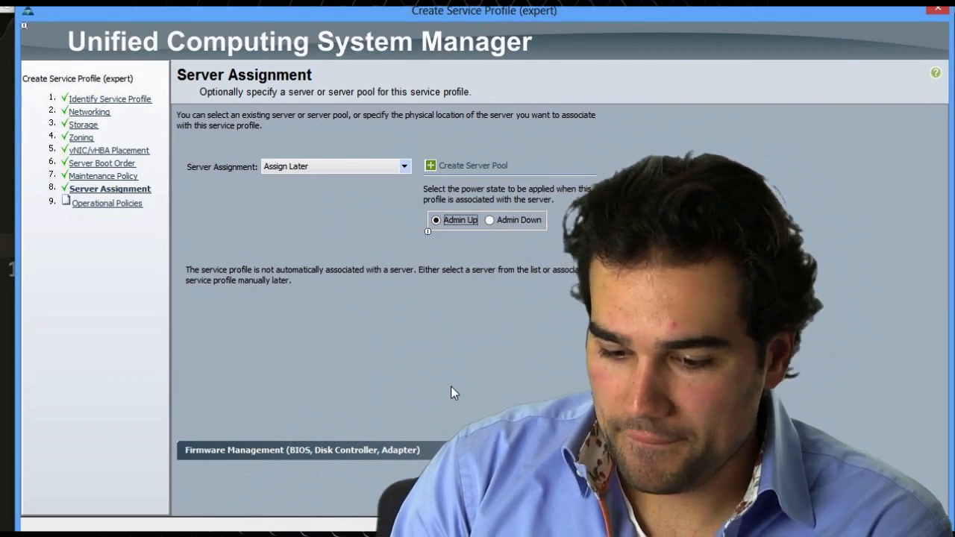
left_click(456, 450)
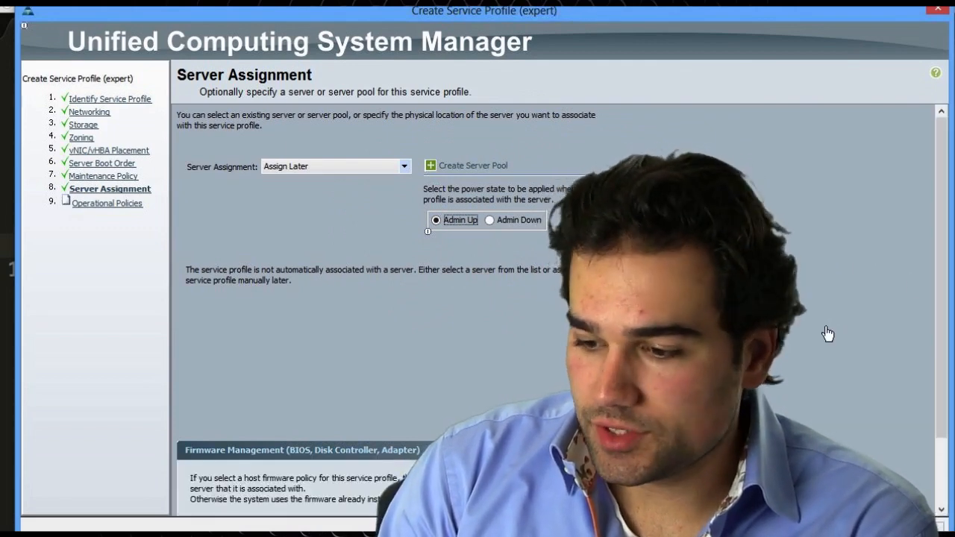
scroll(825, 331, "down", 2)
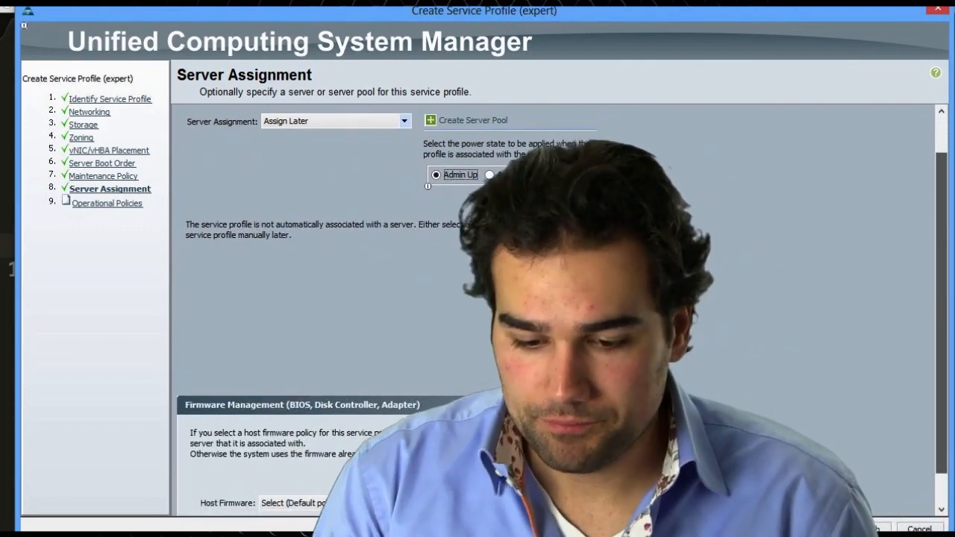
scroll(555, 310, "down", 1)
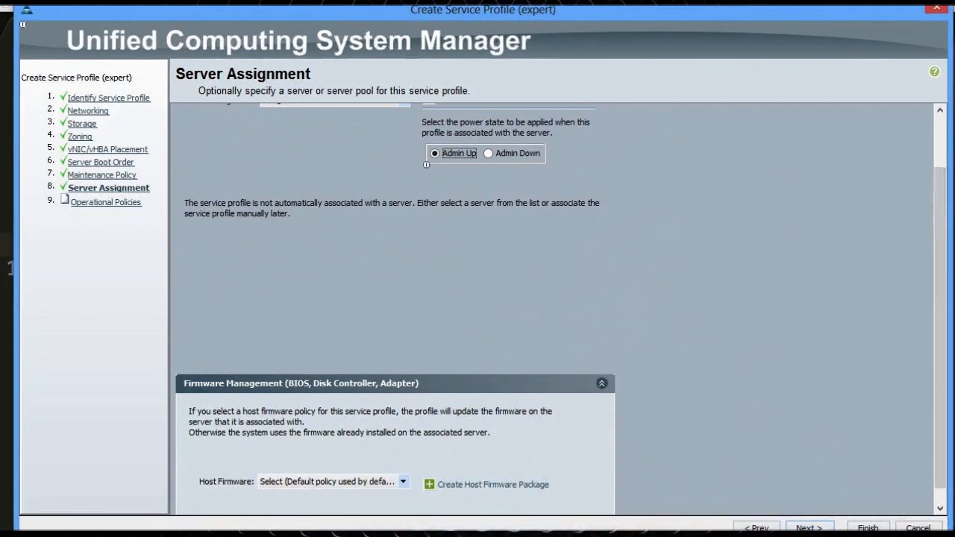
scroll(555, 309, "down", 1)
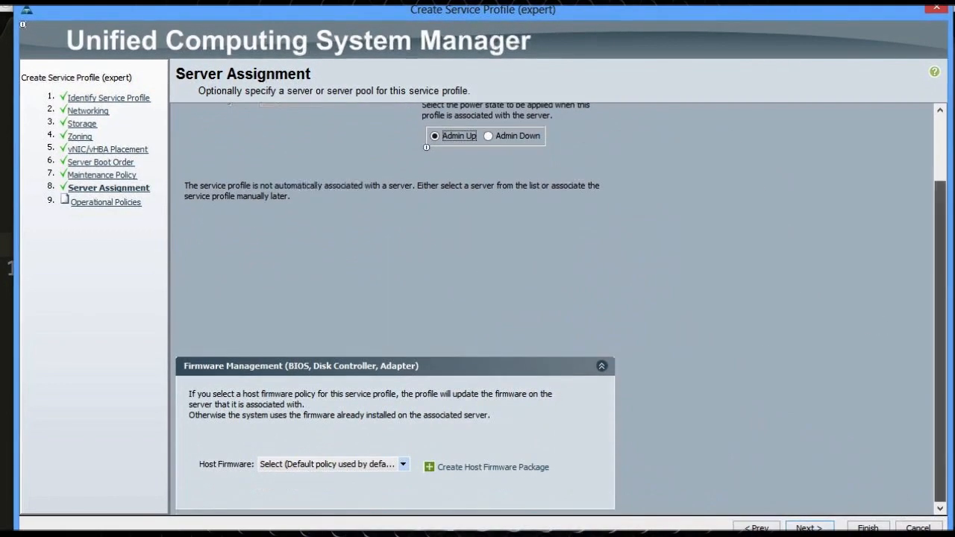
left_click(368, 466)
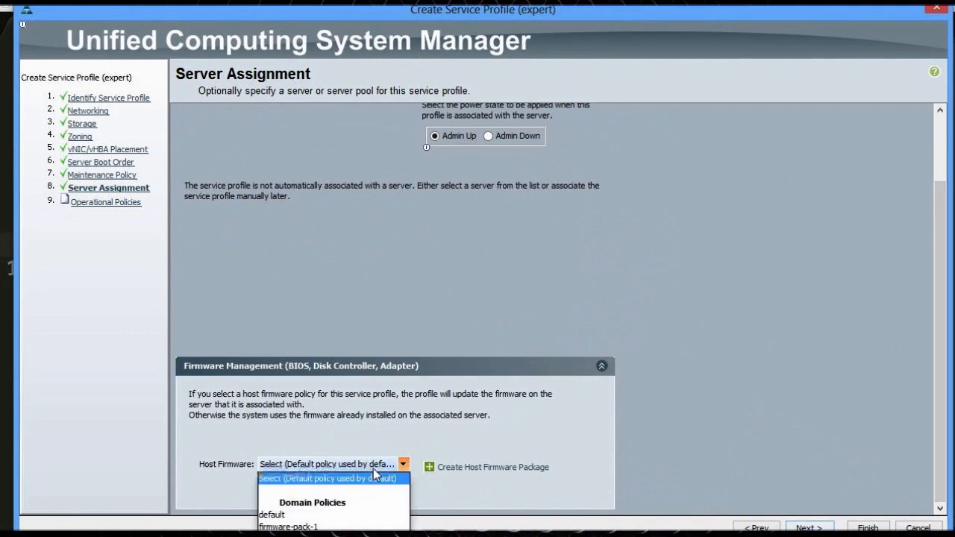
left_click(289, 527)
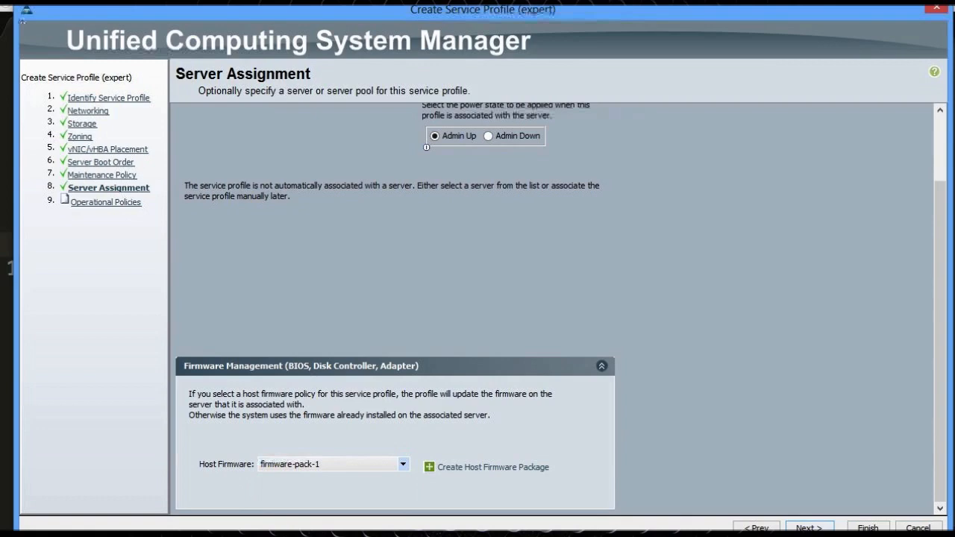
left_click(810, 528)
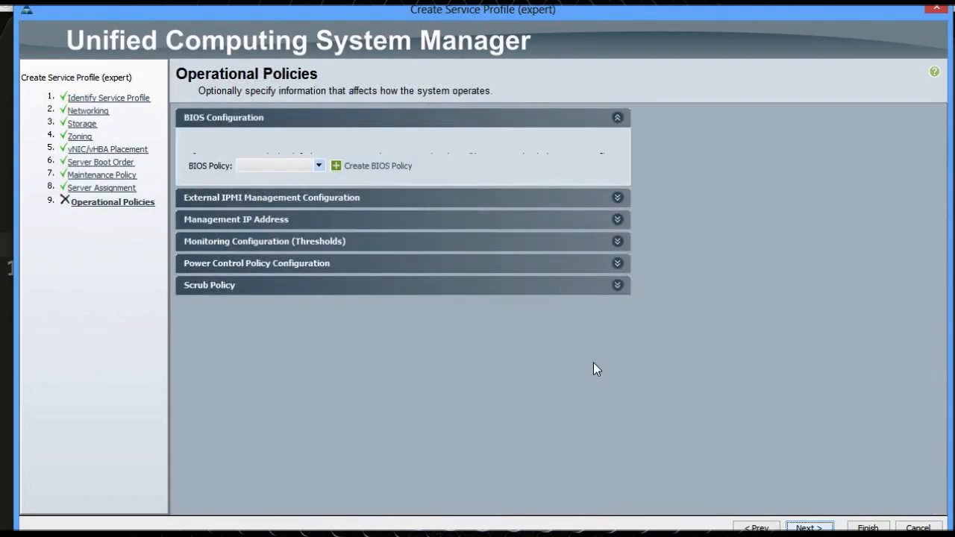
Set the BIOS policy to Raid-disabled
left_click(344, 205)
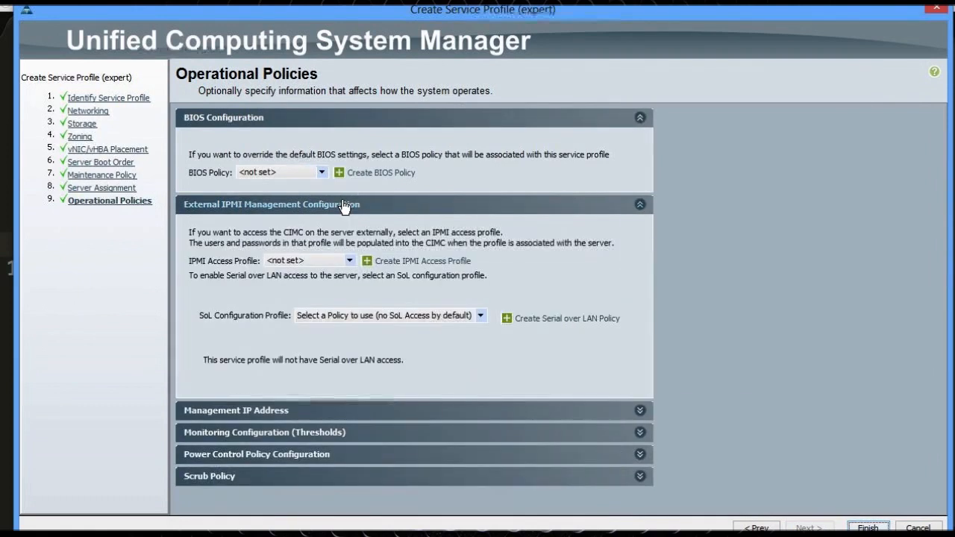
left_click(344, 208)
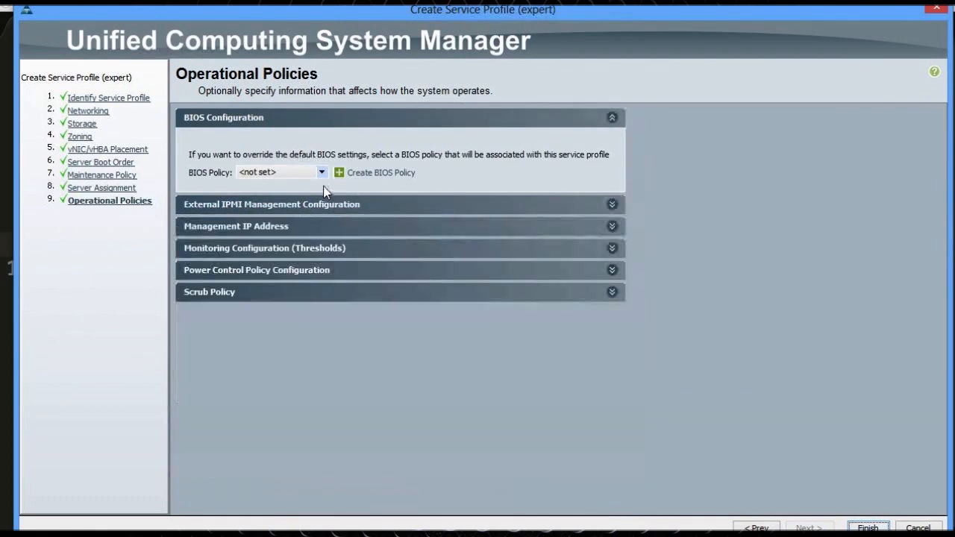
left_click(316, 171)
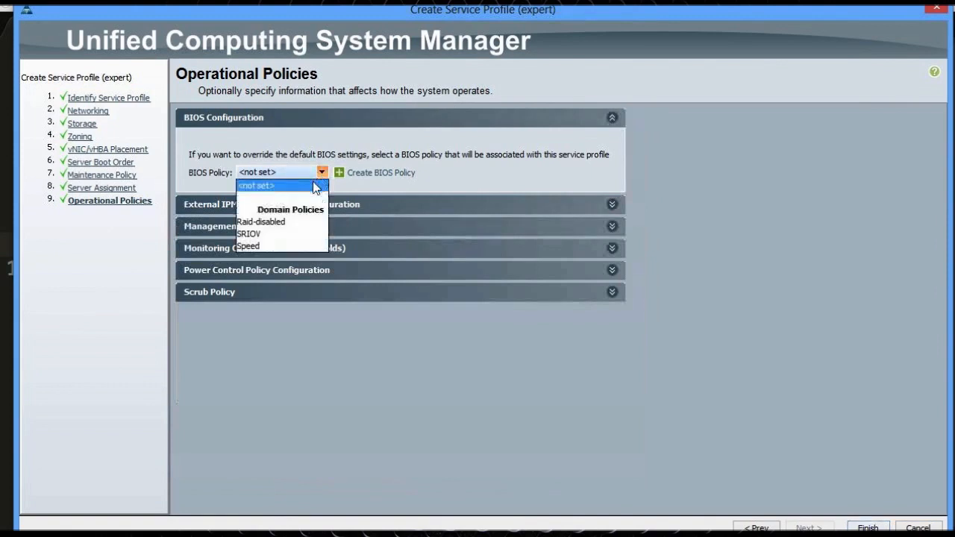
left_click(273, 224)
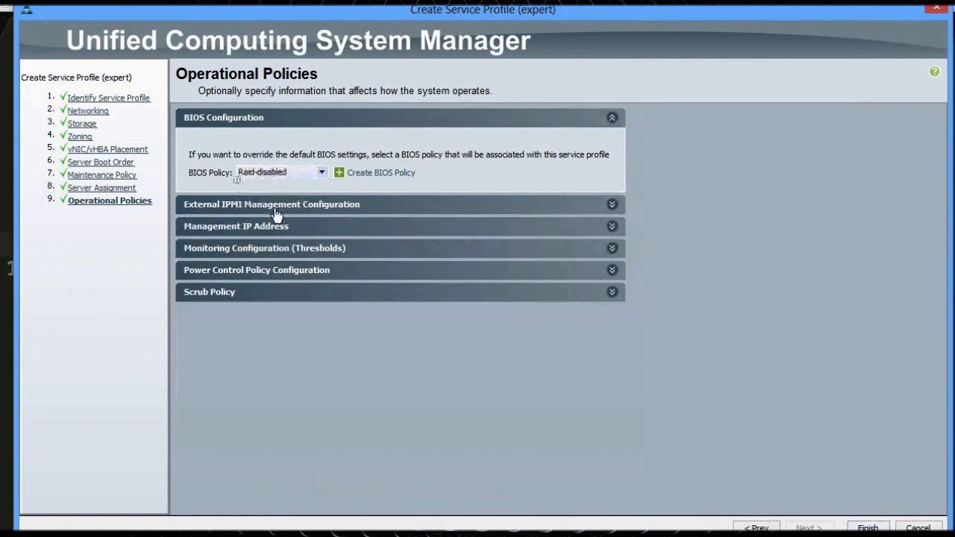
Choose ip-pool-pdc01(13/16) as the management IP address pool
left_click(277, 226)
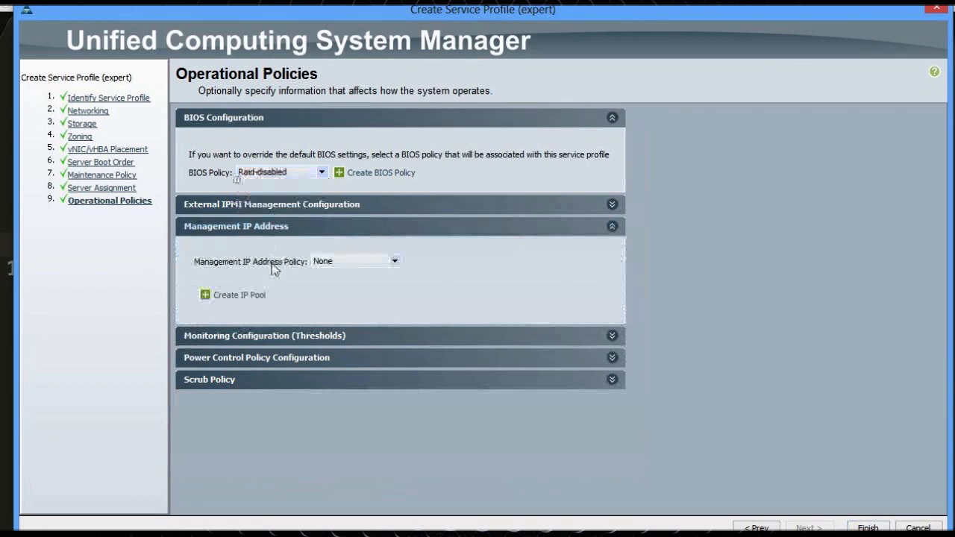
left_click(331, 263)
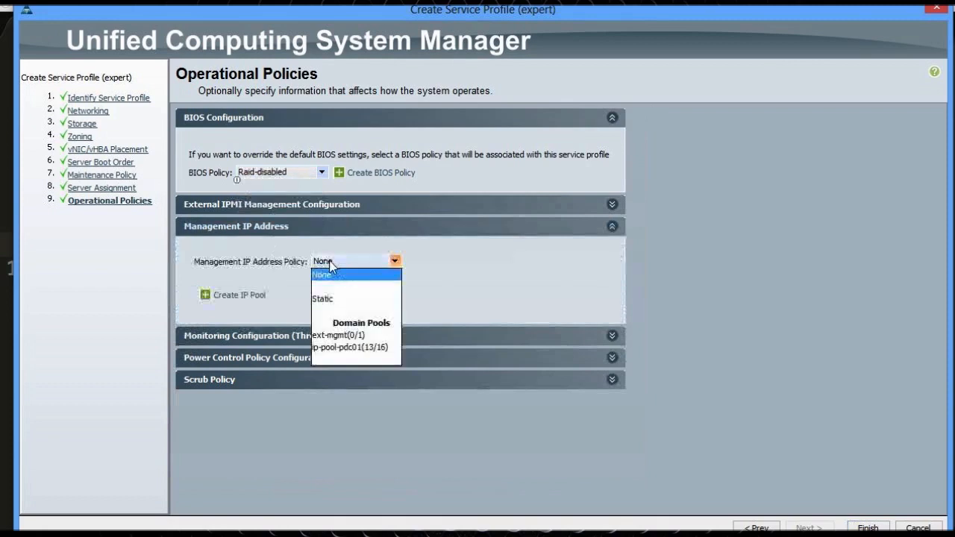
left_click(356, 337)
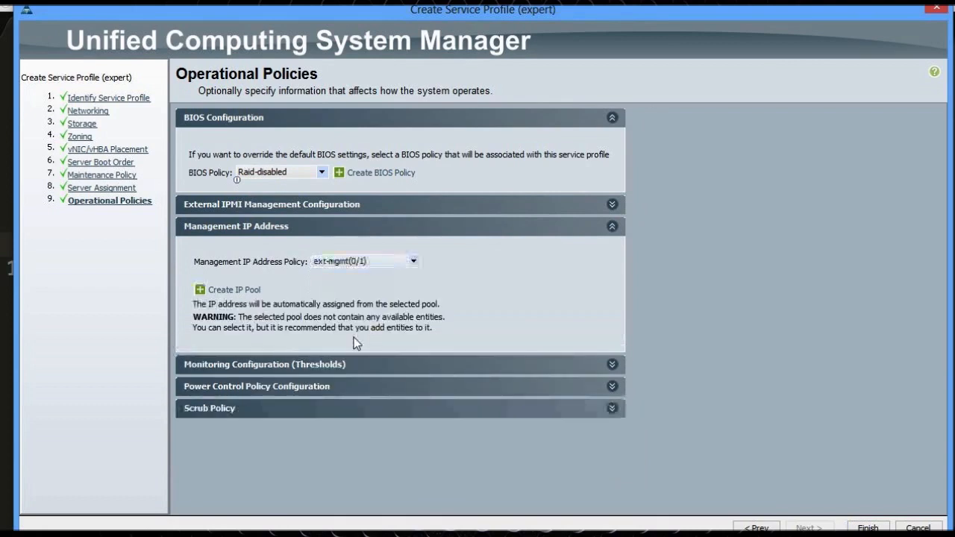
left_click(367, 263)
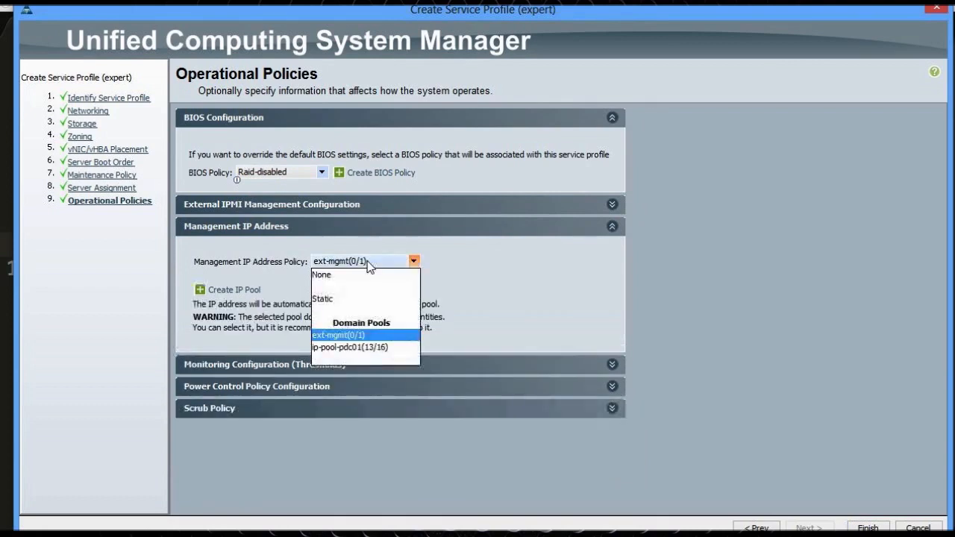
left_click(367, 348)
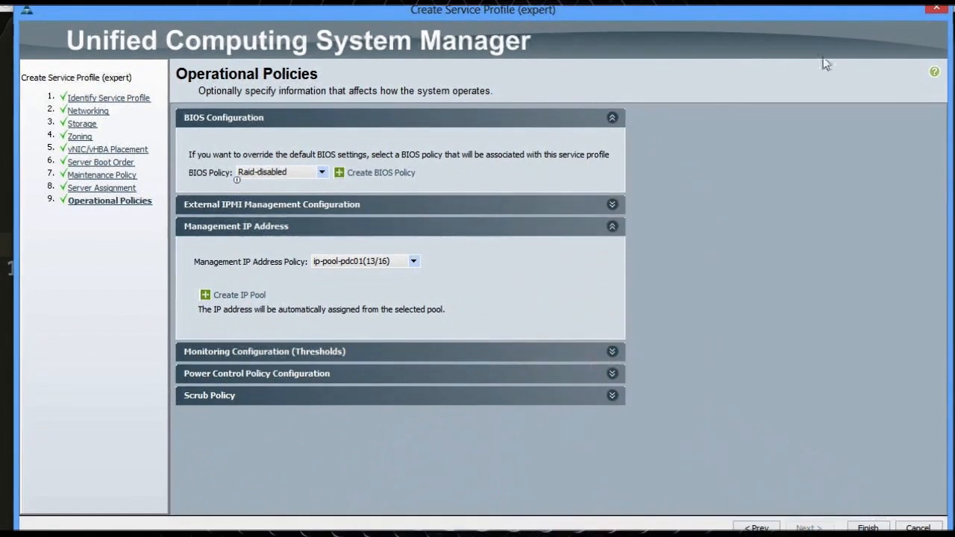
left_click(223, 397)
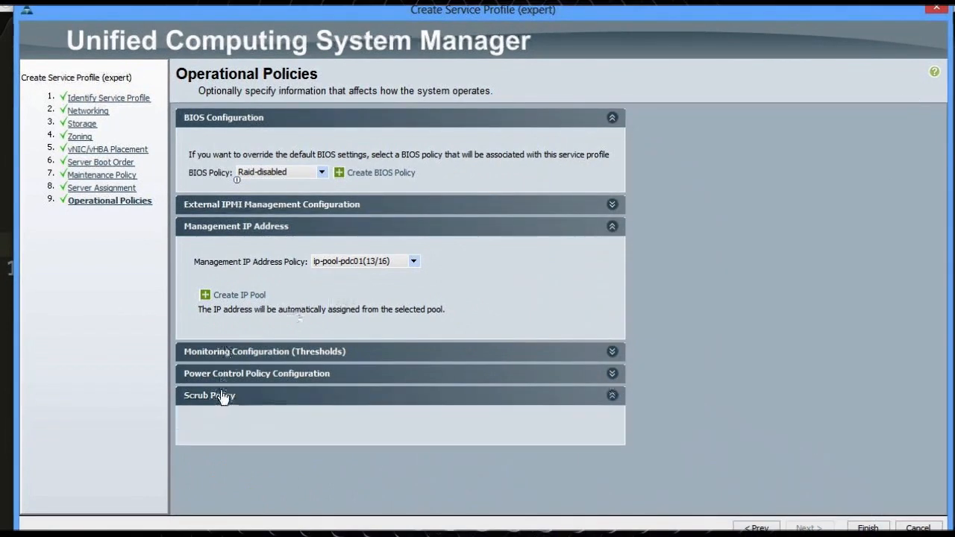
Set the scrub policy to pol-no-scrub-pdc and finish creating the SPtemplate service profile
left_click(254, 379)
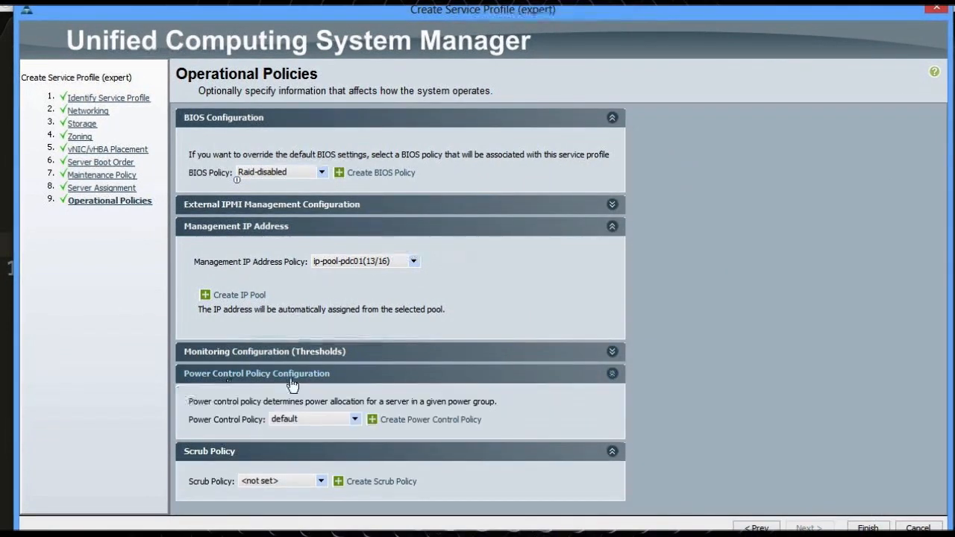
left_click(265, 482)
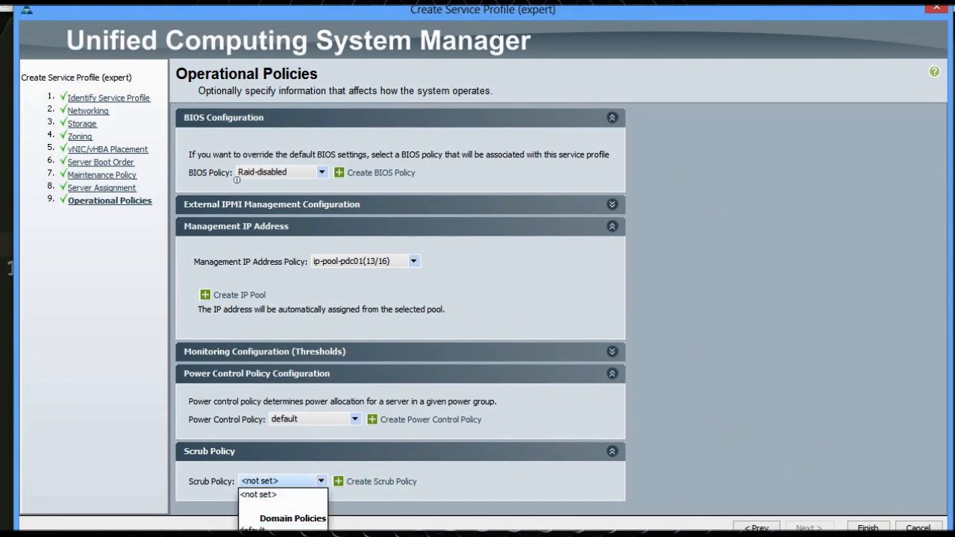
key("Escape")
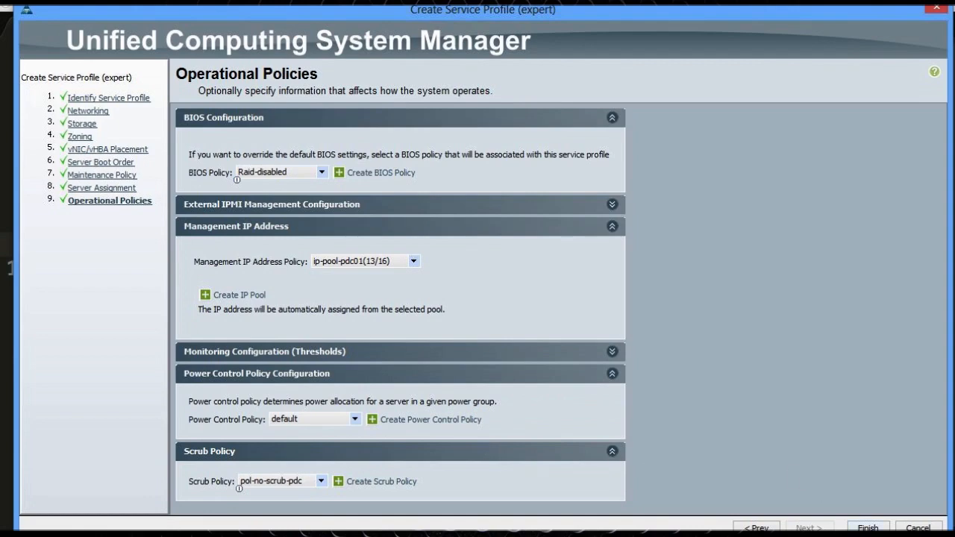
left_click(869, 528)
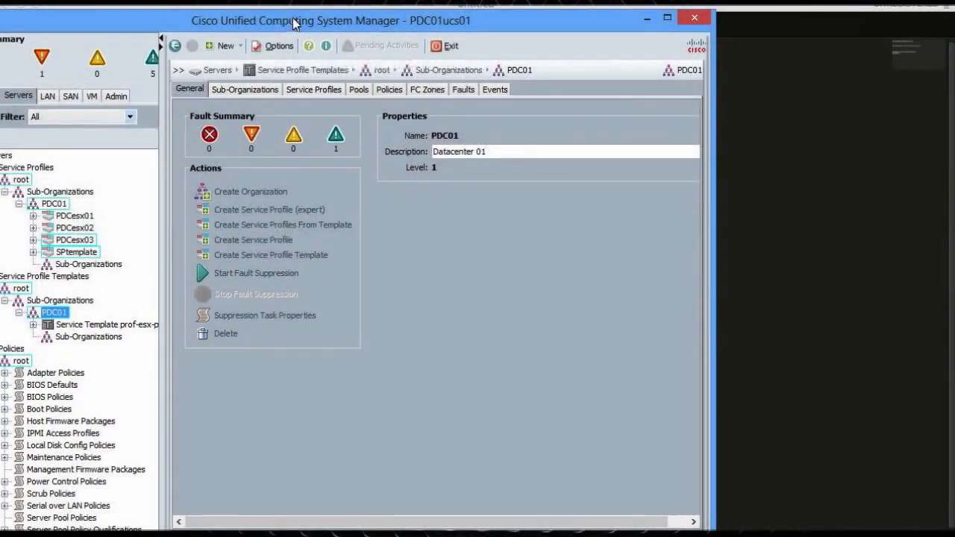
Select the SPtemplate service profile under PDC01 and bring up its actions menu
left_click_drag(295, 25, 337, 7)
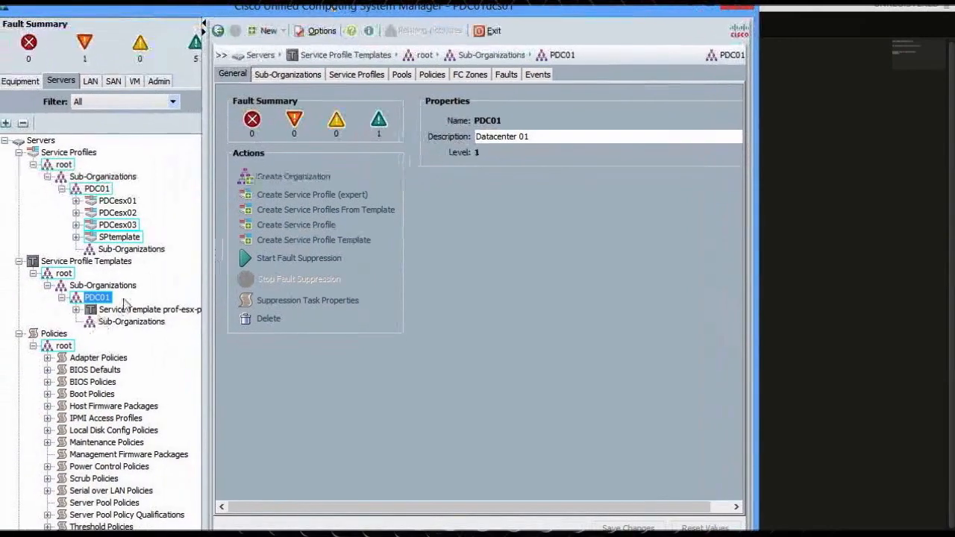
left_click(114, 238)
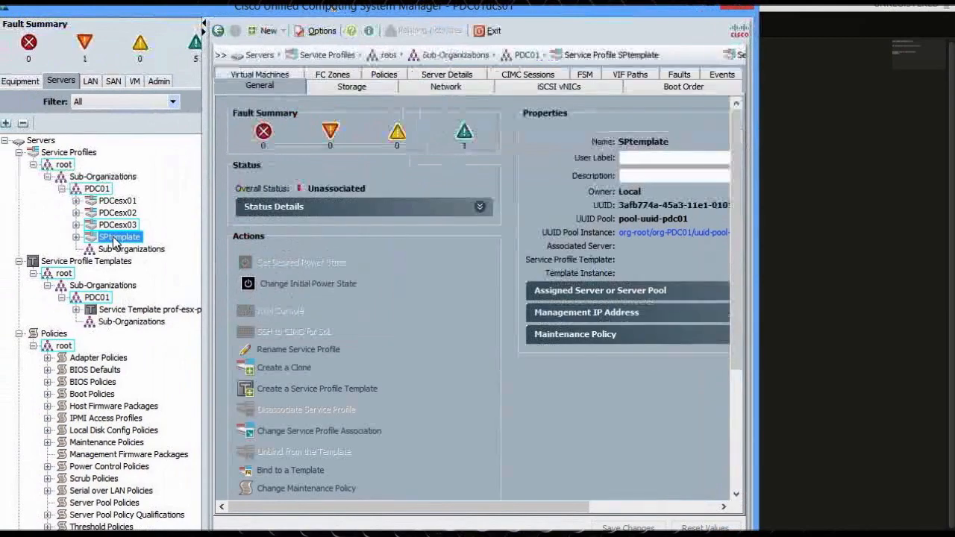
right_click(113, 239)
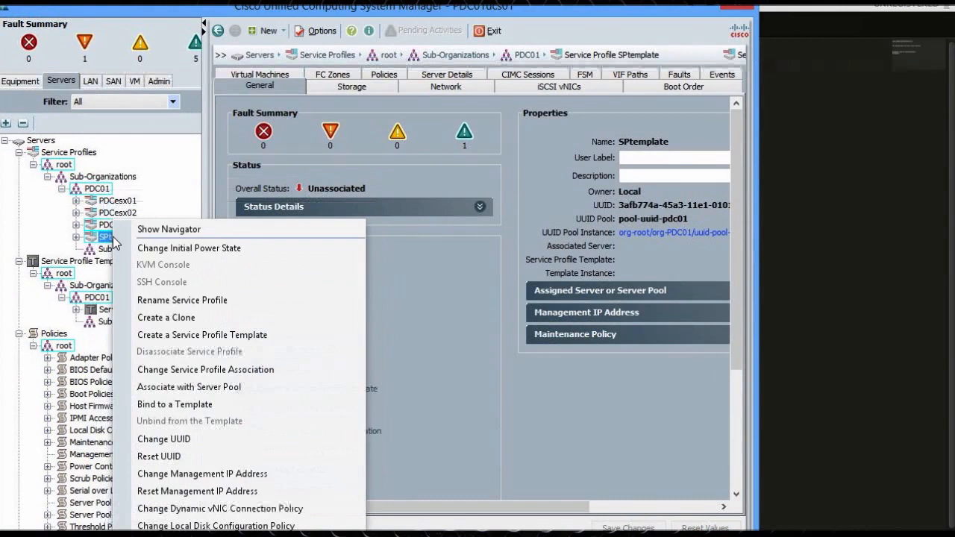
Create an updating service template named SPtemplate from the SPtemplate profile
left_click(145, 337)
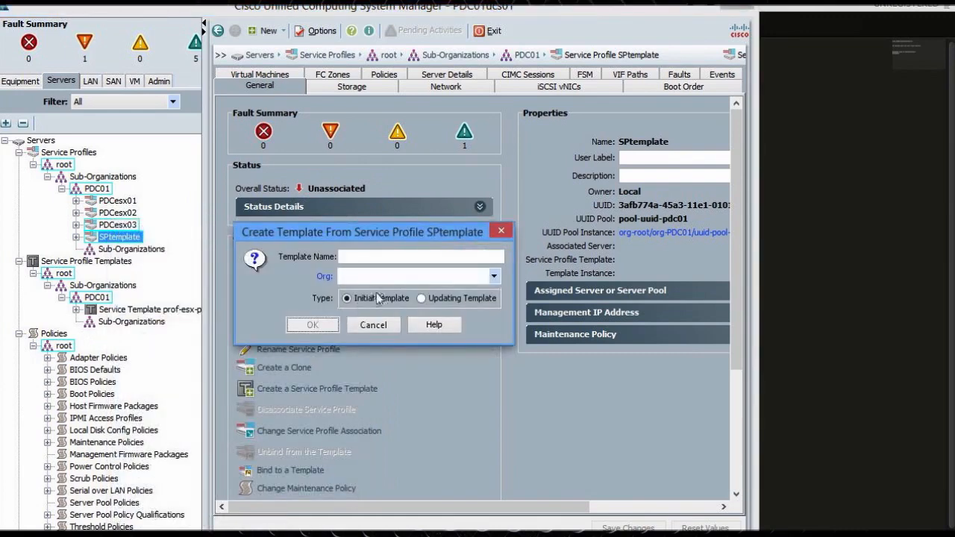
type("SPtemplate")
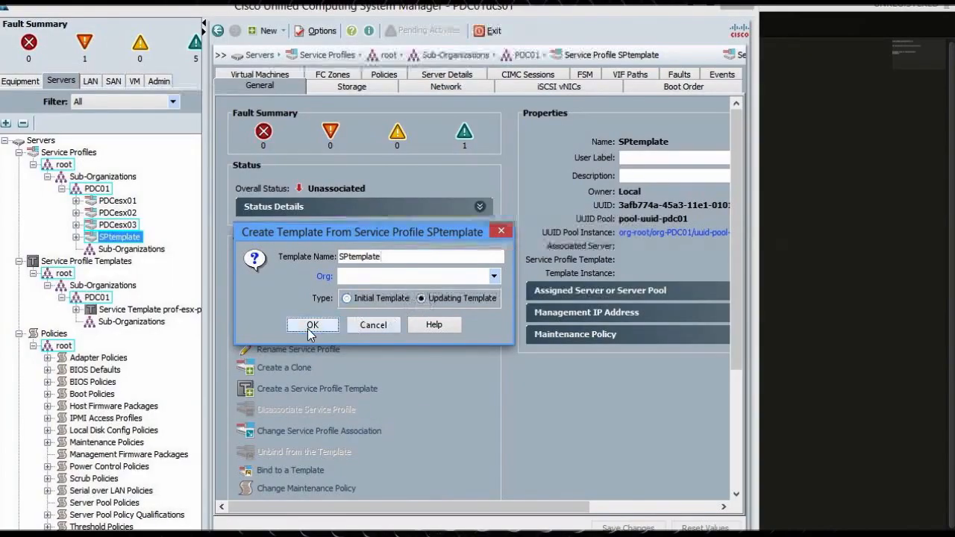
left_click(309, 329)
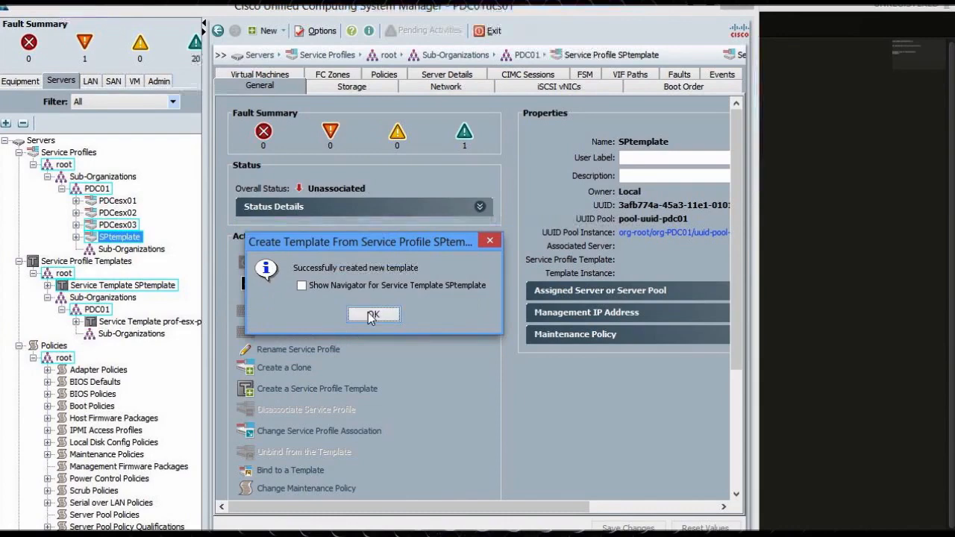
left_click(372, 315)
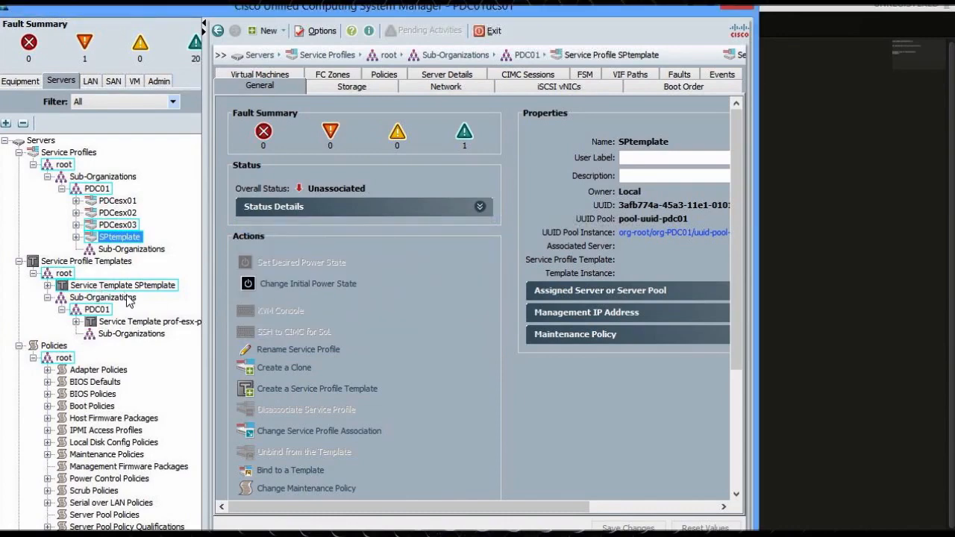
left_click_drag(123, 285, 94, 311)
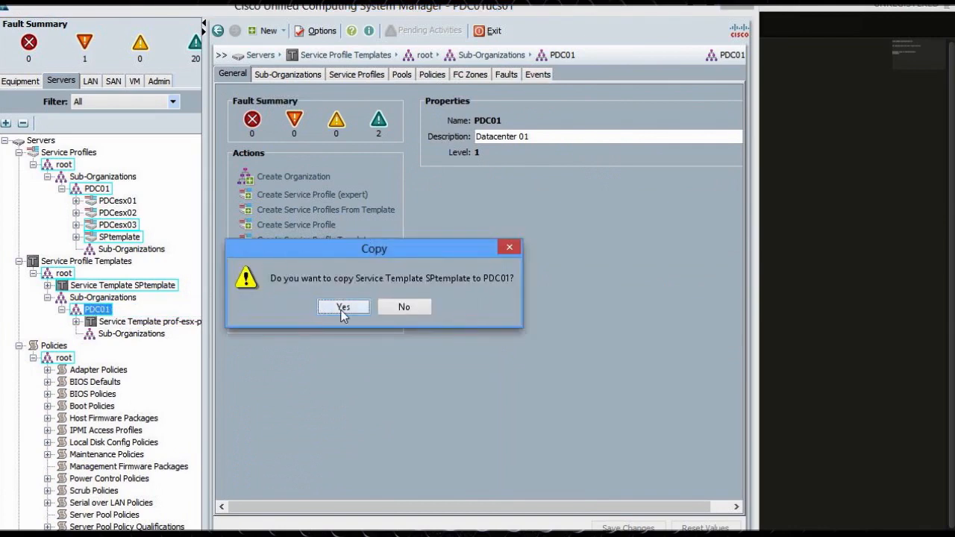
Try twice to copy Service Template SPtemplate into PDC01, dismissing the 'already exists' error
left_click(342, 308)
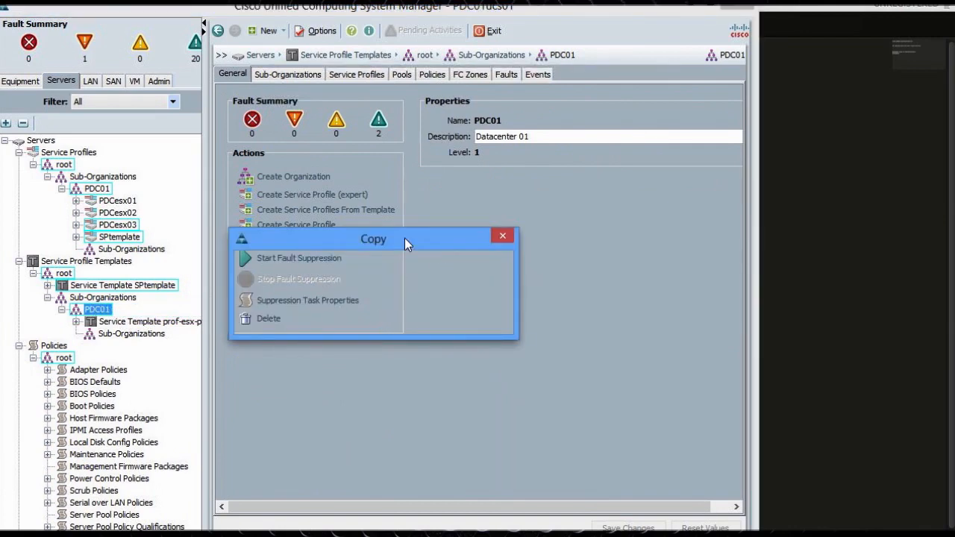
left_click_drag(404, 239, 482, 282)
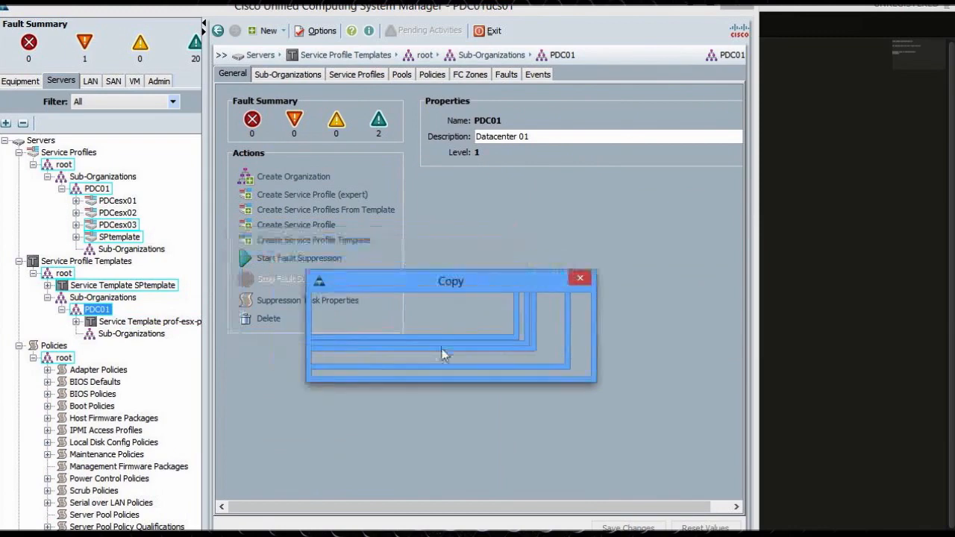
left_click(578, 280)
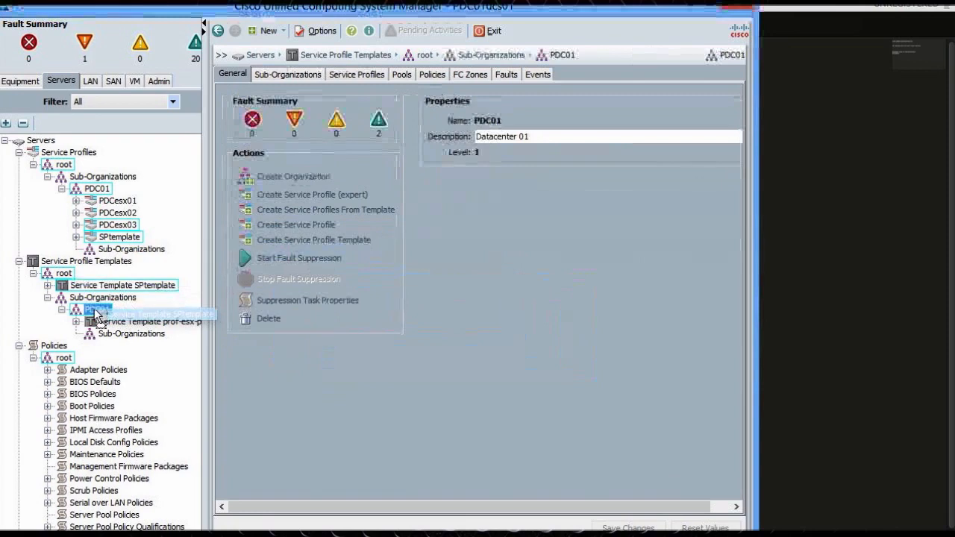
left_click_drag(95, 314, 95, 315)
left_click(341, 307)
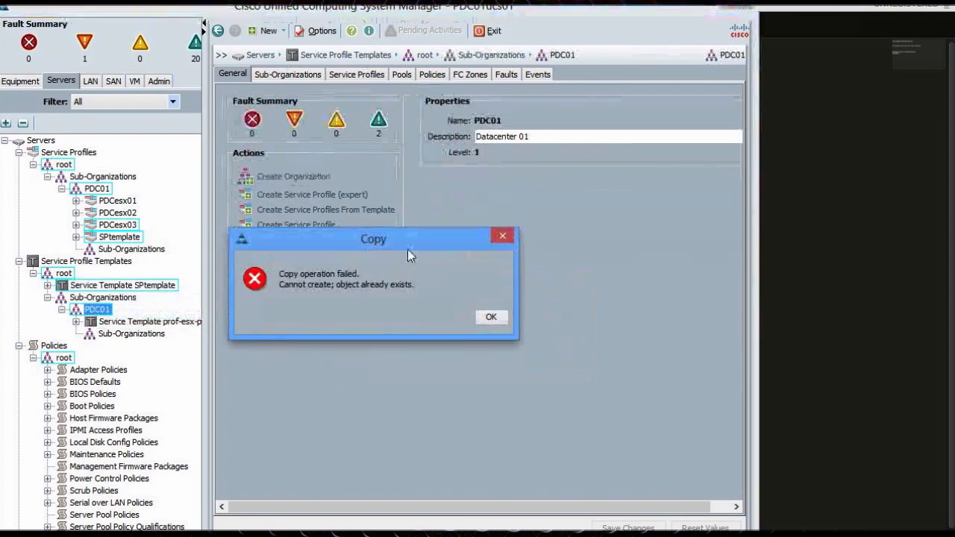
left_click(491, 317)
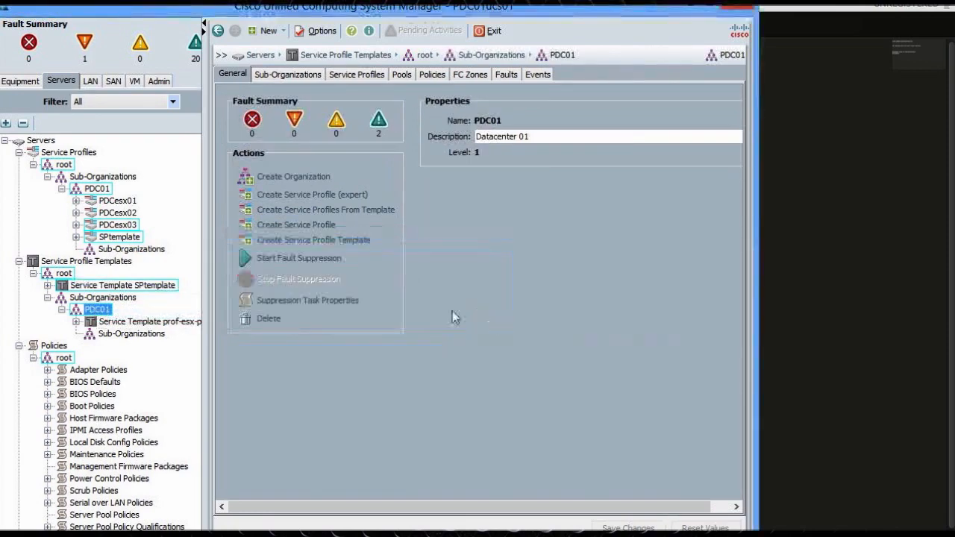
Delete the SPtemplate service profile from PDC01, leaving PDCesx01, PDCesx02 and PDCesx03
right_click(107, 239)
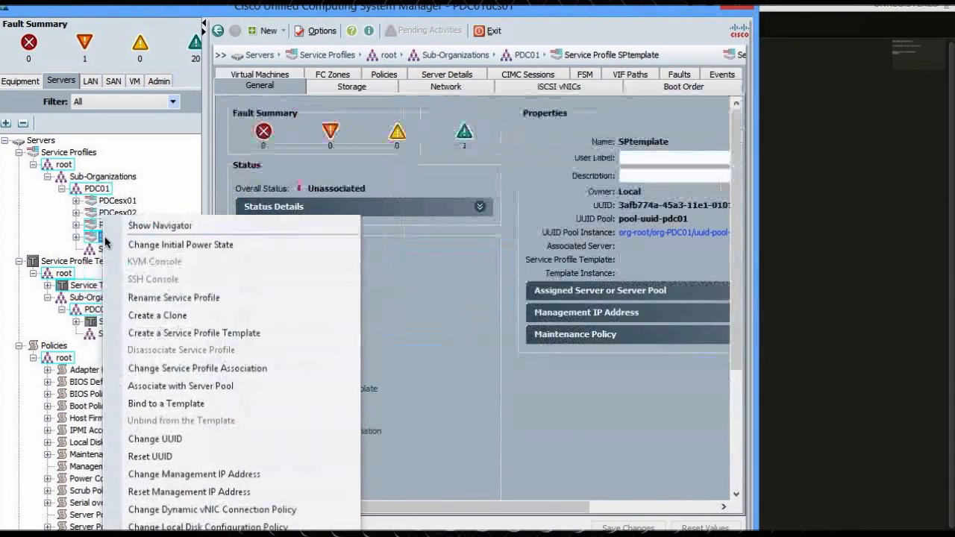
key("Delete")
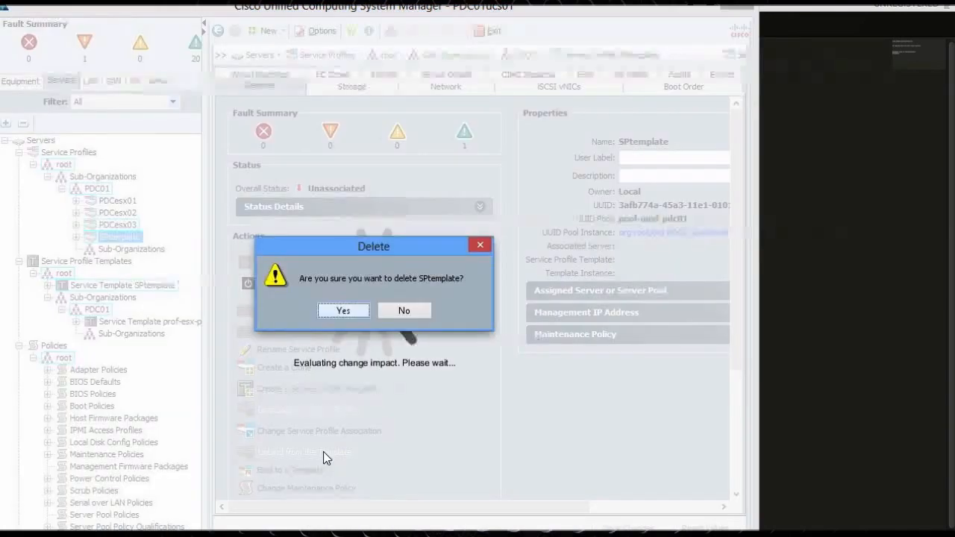
left_click(346, 316)
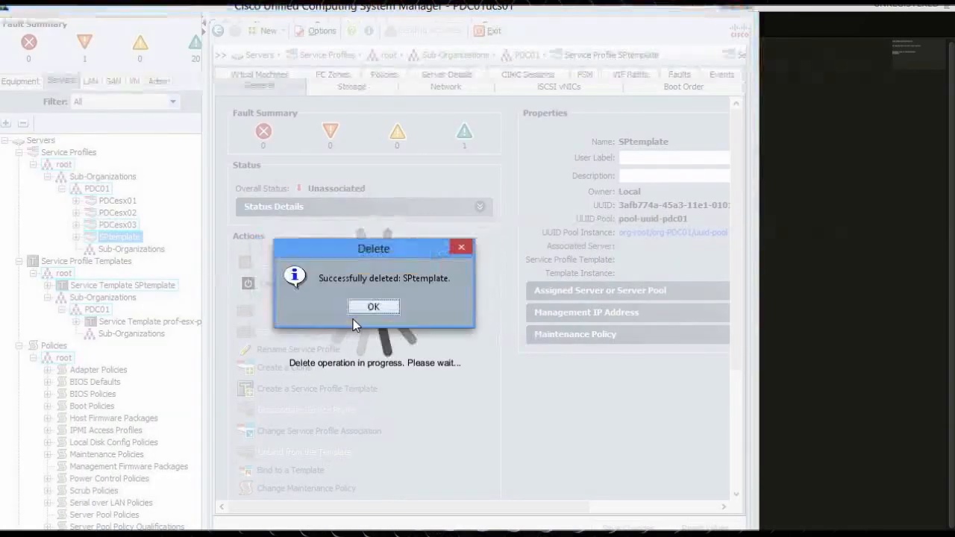
left_click(369, 306)
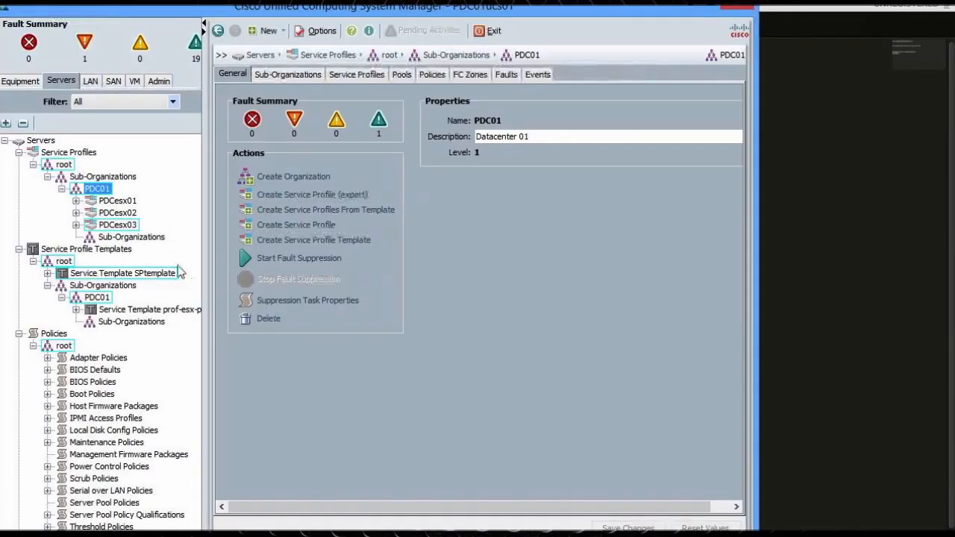
Copy the root Service Template SPtemplate into PDC01
left_click_drag(112, 273, 87, 299)
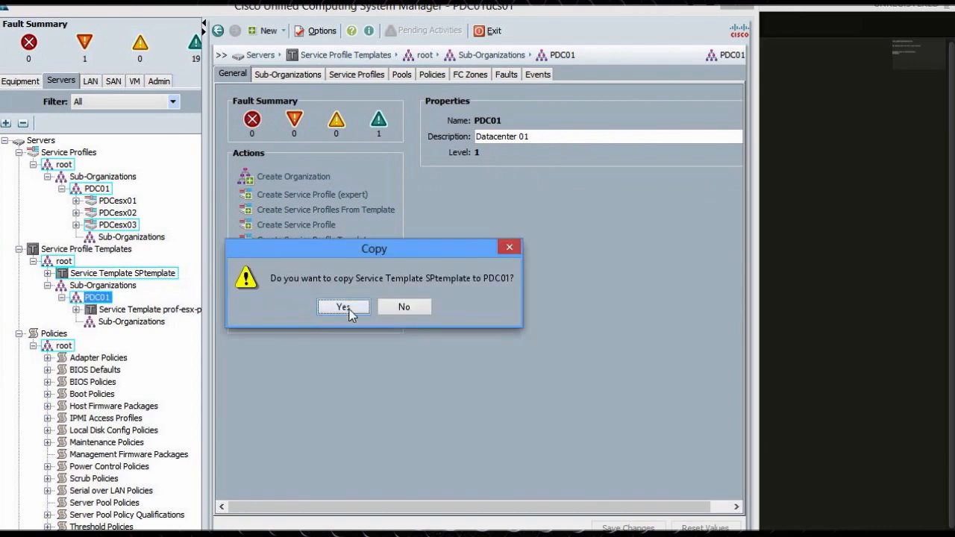
left_click(349, 314)
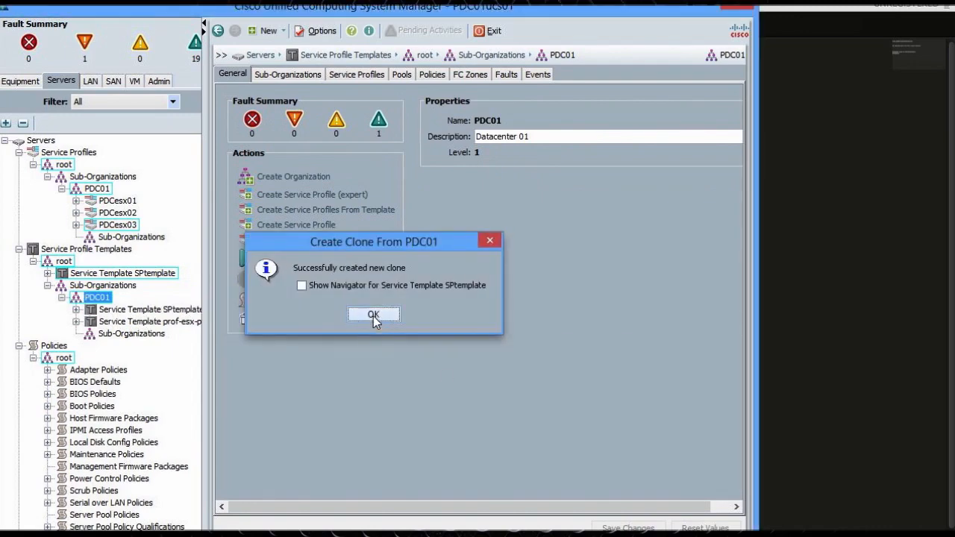
left_click(374, 318)
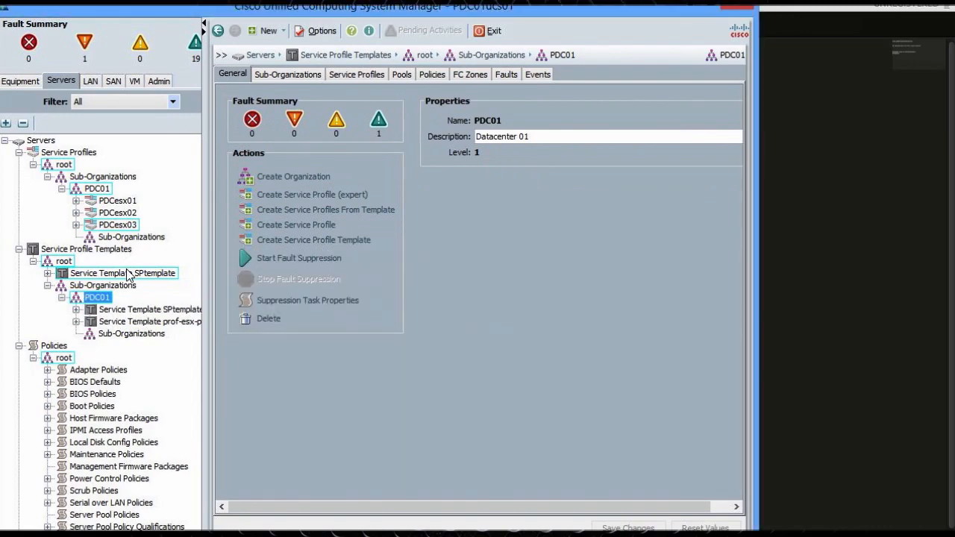
Delete the original SPtemplate template from root and select the PDC01 copy
right_click(129, 276)
left_click(250, 505)
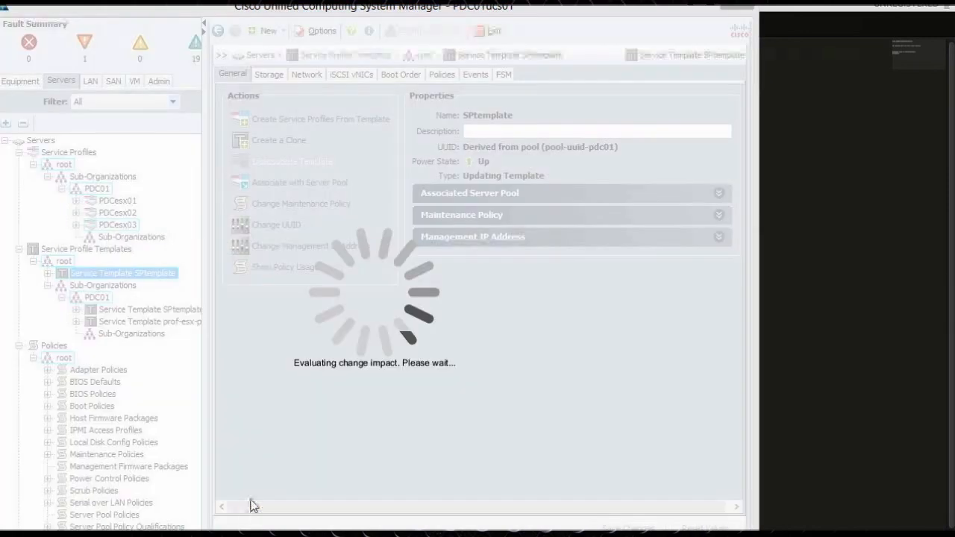
left_click(360, 316)
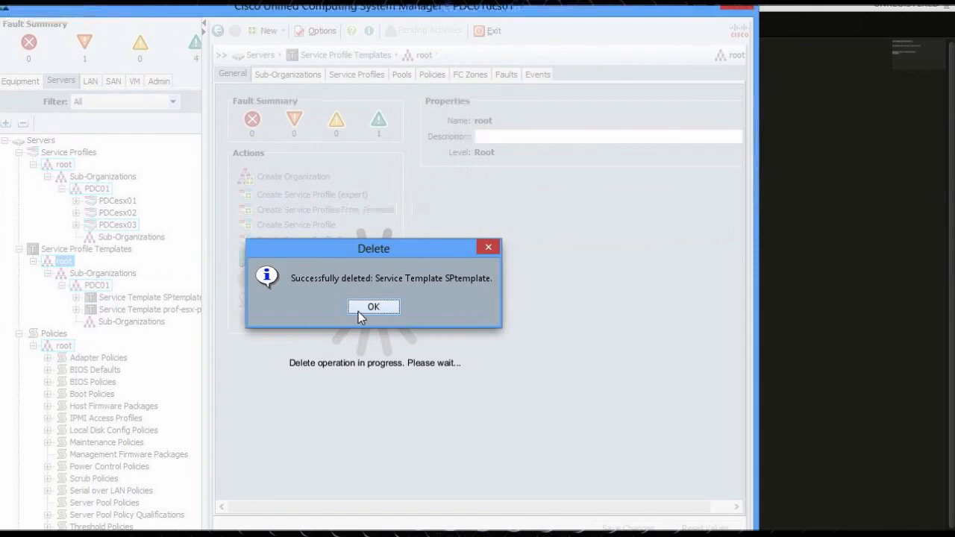
left_click(358, 308)
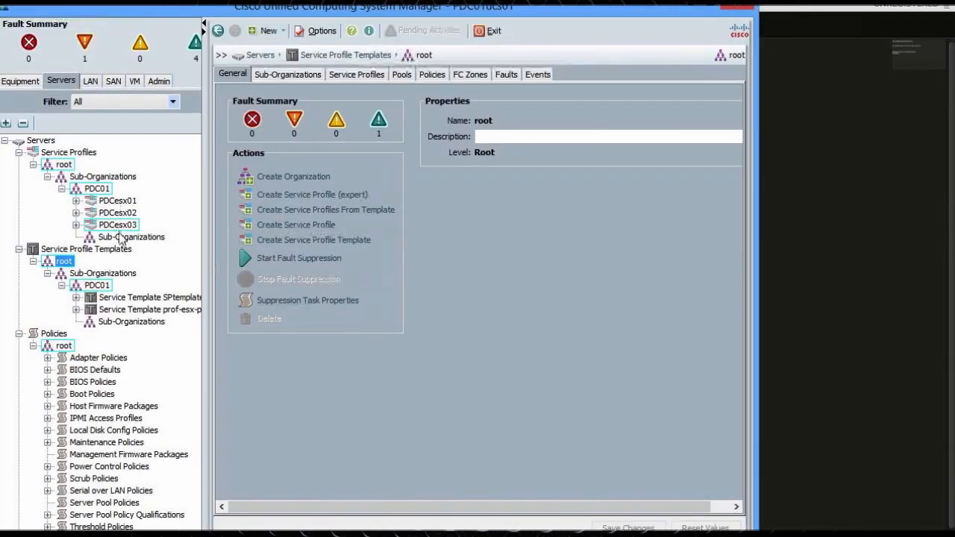
left_click(138, 299)
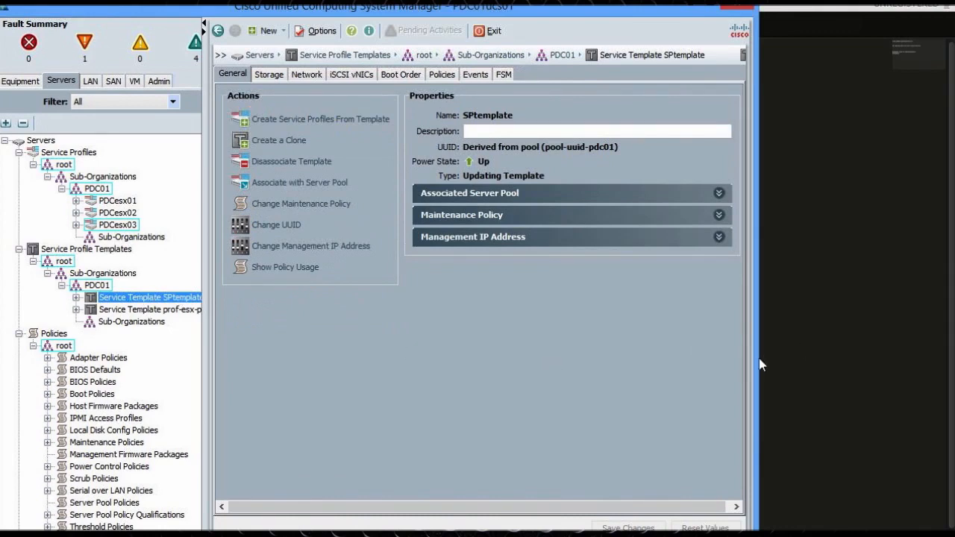
Widen the window and check Server 3 in the equipment inventory before returning to the servers tree
left_click_drag(752, 359, 942, 368)
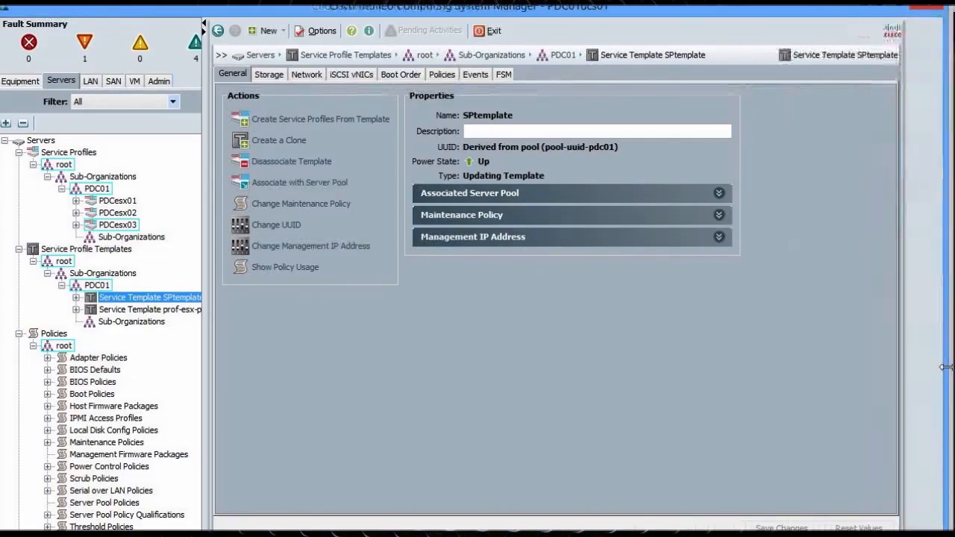
left_click(34, 84)
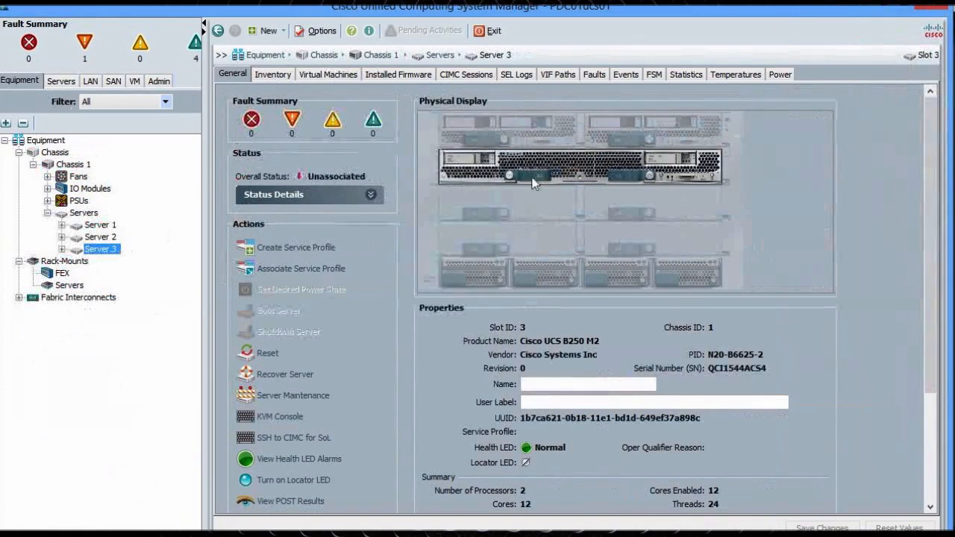
left_click(75, 83)
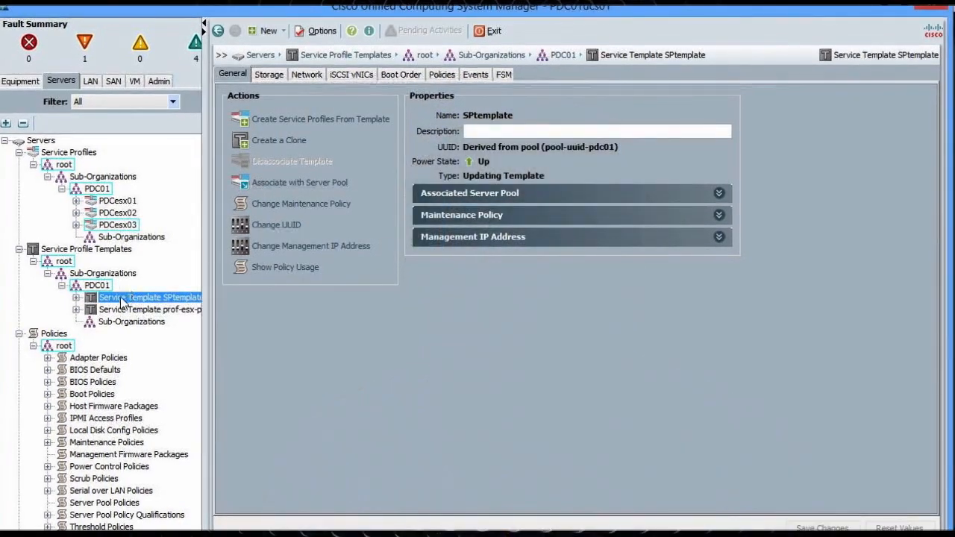
Review the PDC01 SPtemplate template's General and Storage tabs, then its five vNICs in Network
right_click(120, 297)
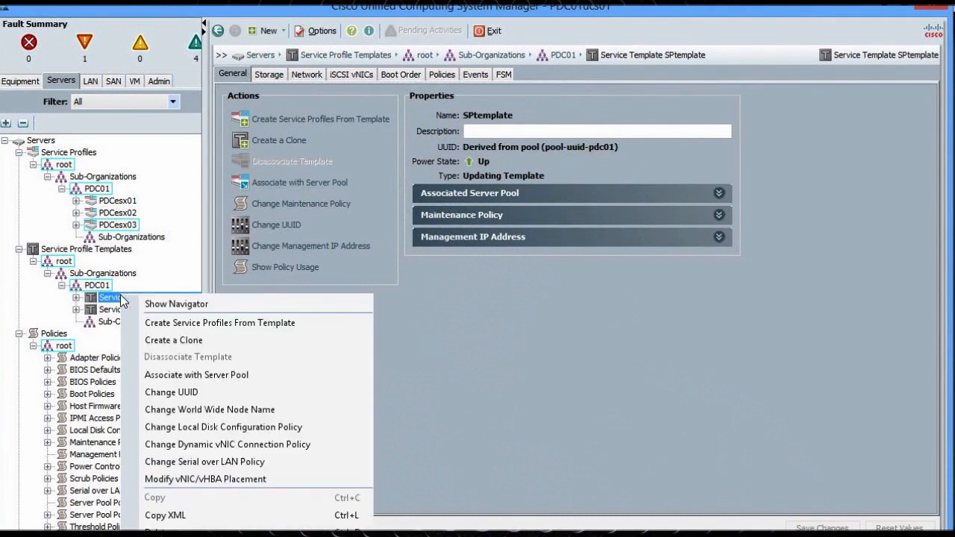
left_click(473, 319)
left_click(490, 200)
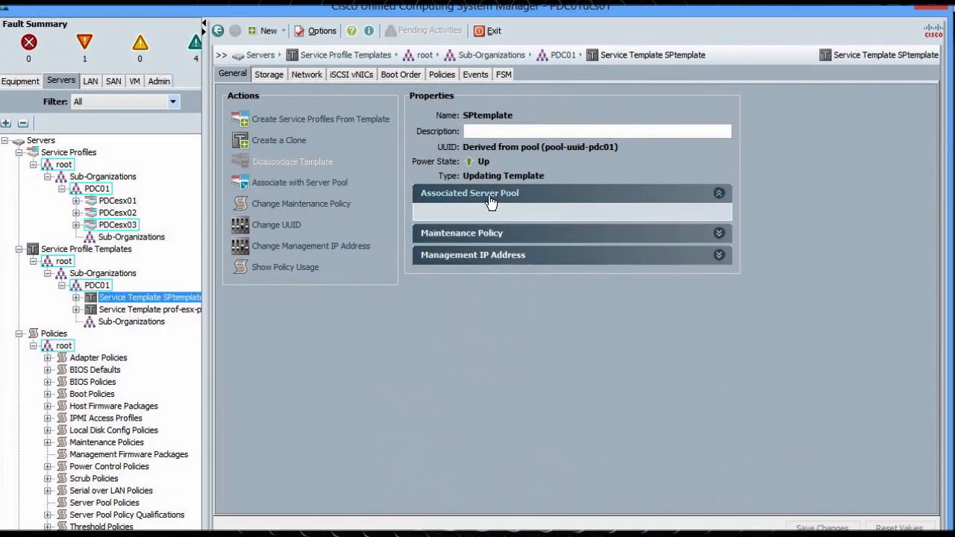
left_click(490, 198)
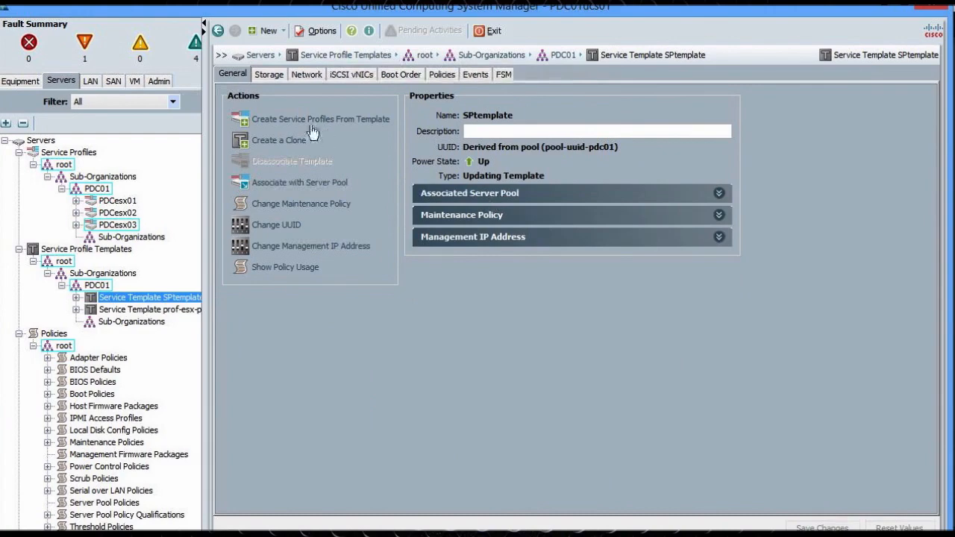
left_click(269, 74)
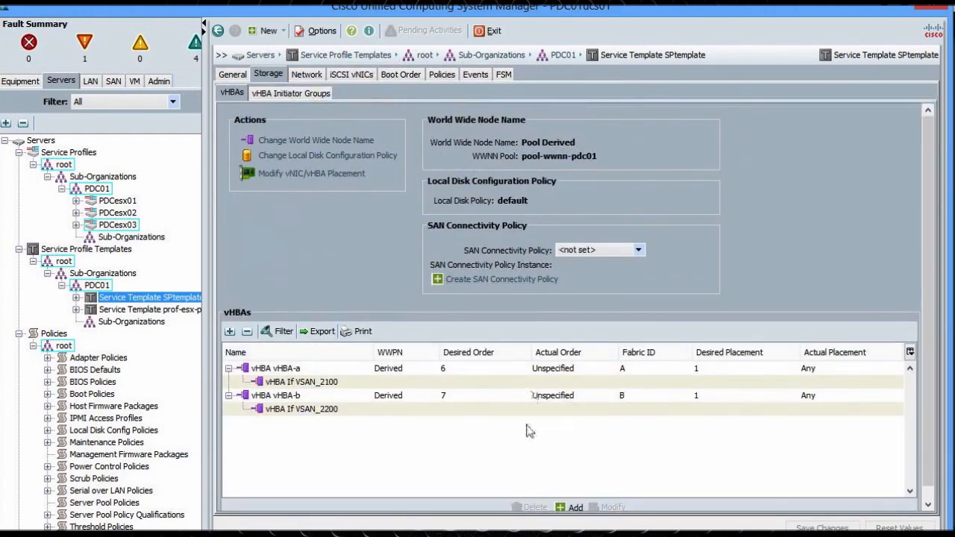
left_click(303, 76)
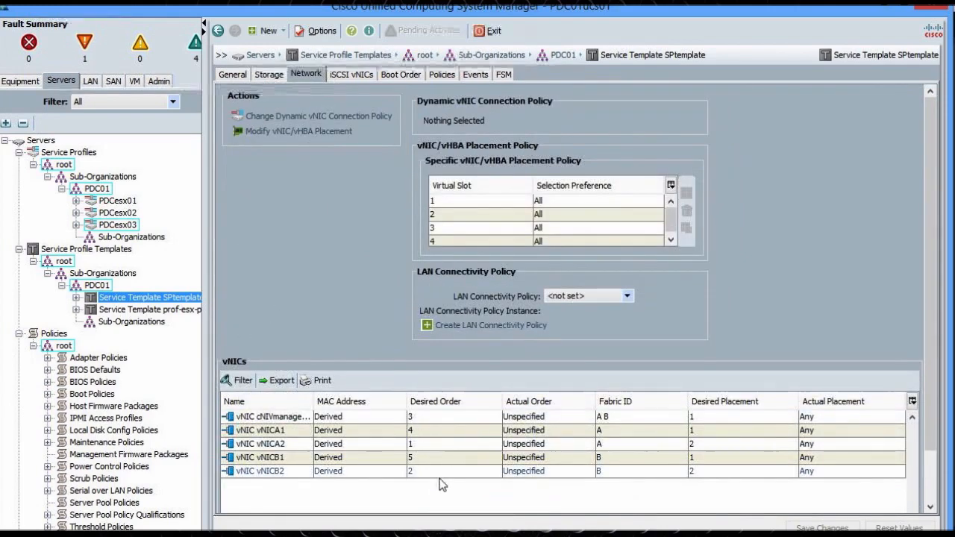
Confirm the first vNIC, vNICA1 and vNICB1 placements all stay at 1
left_click(715, 419)
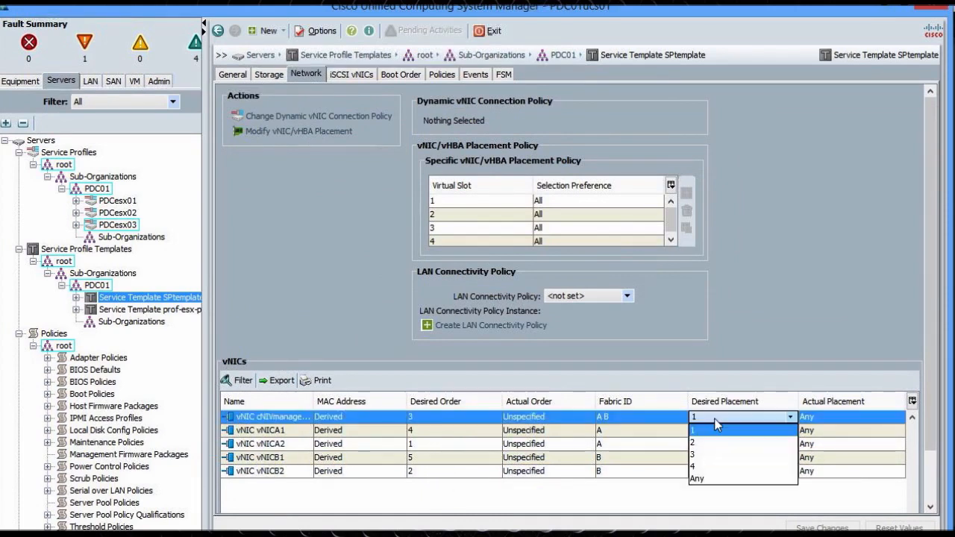
left_click(716, 430)
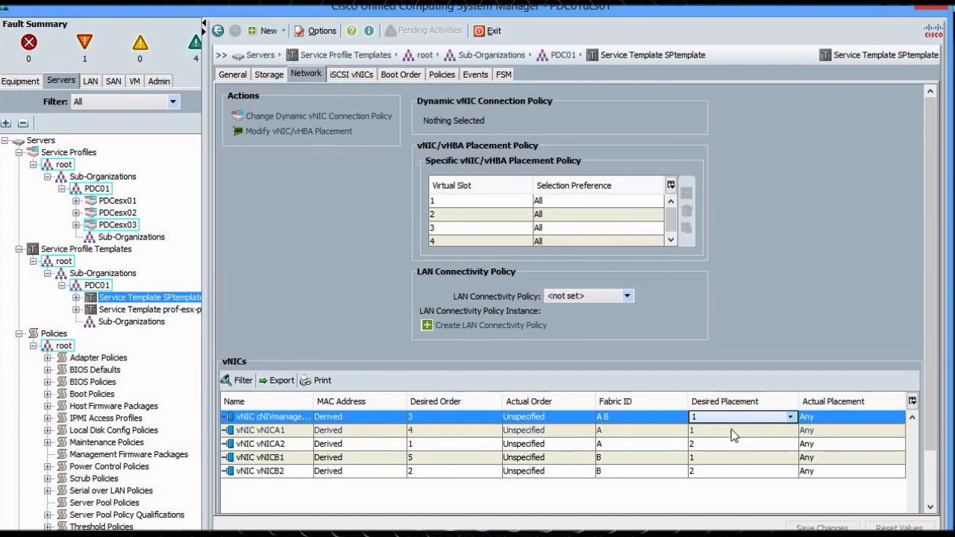
left_click(732, 433)
left_click(806, 459)
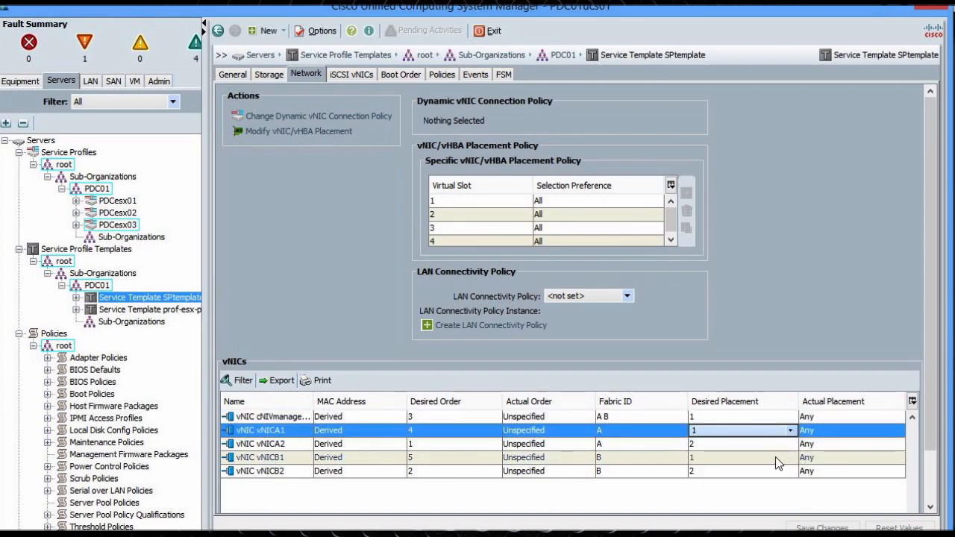
left_click(776, 457)
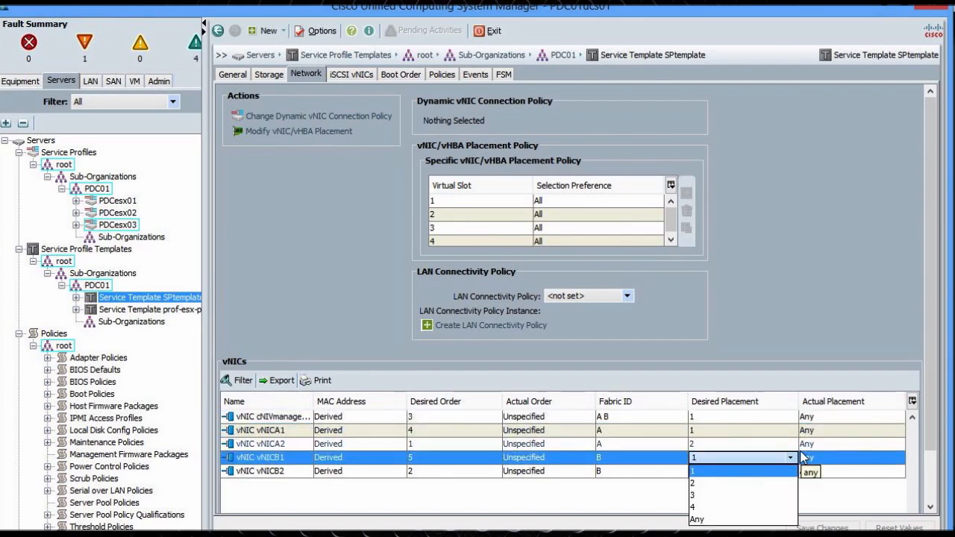
left_click(782, 456)
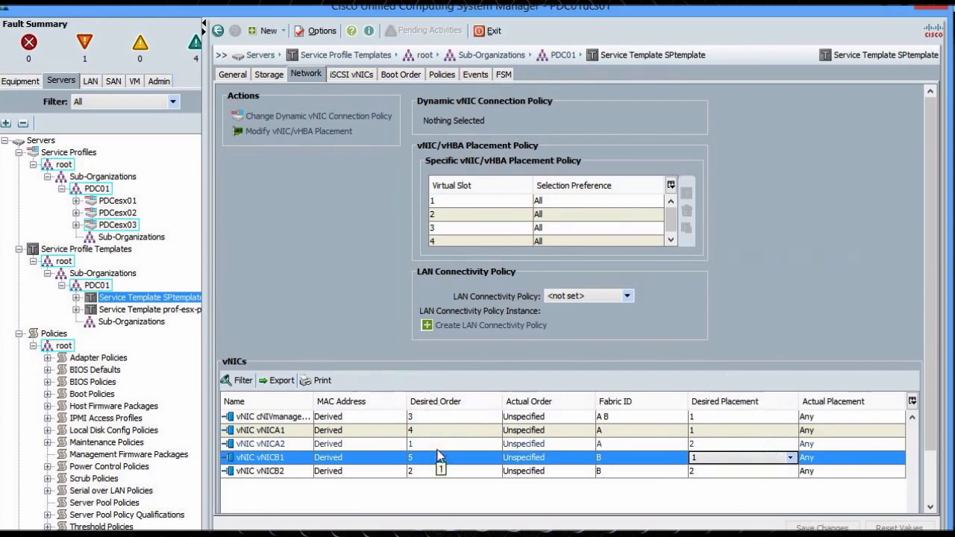
Inspect each vNIC entry, then view the SAN boot order with Storage first and CD-ROM second
left_click(252, 445)
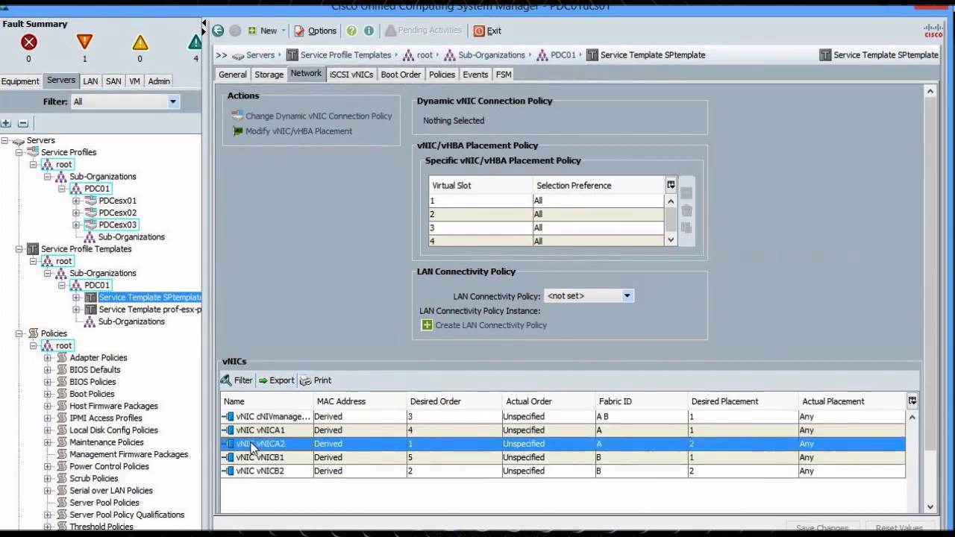
left_click(257, 473)
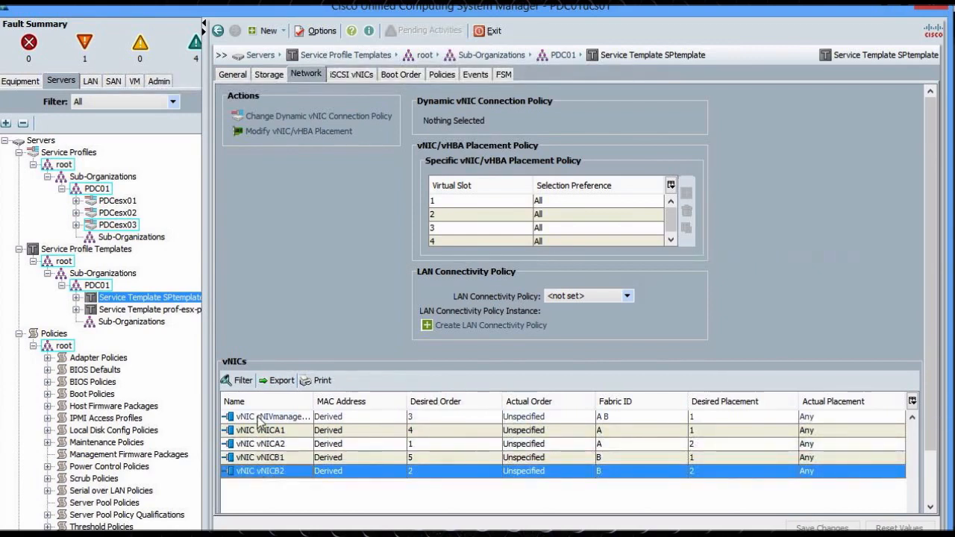
left_click(254, 418)
left_click(252, 431)
left_click(259, 461)
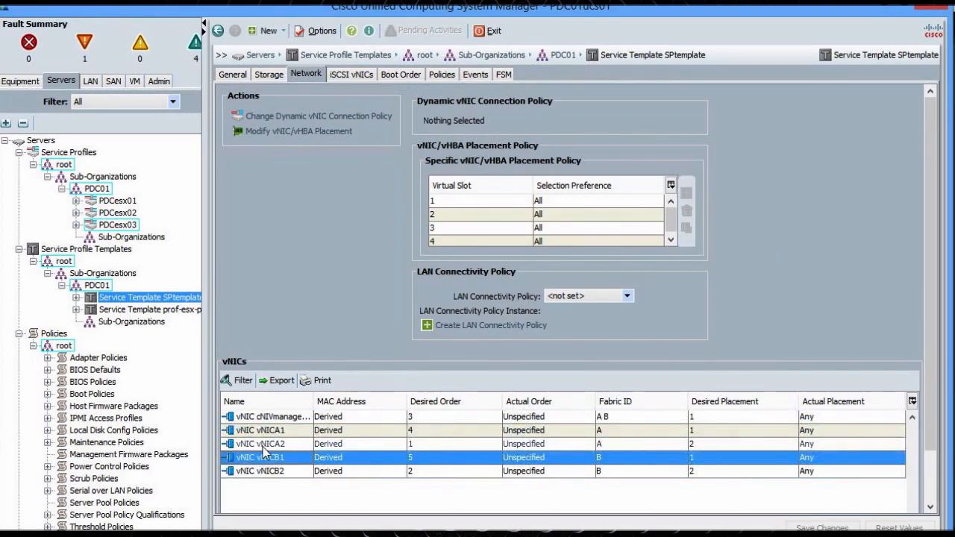
left_click(267, 446)
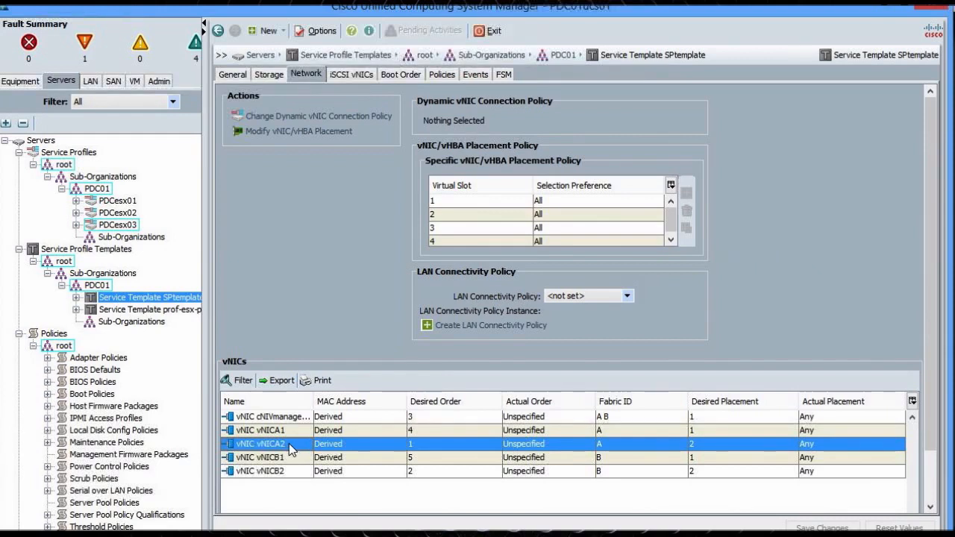
left_click(238, 418)
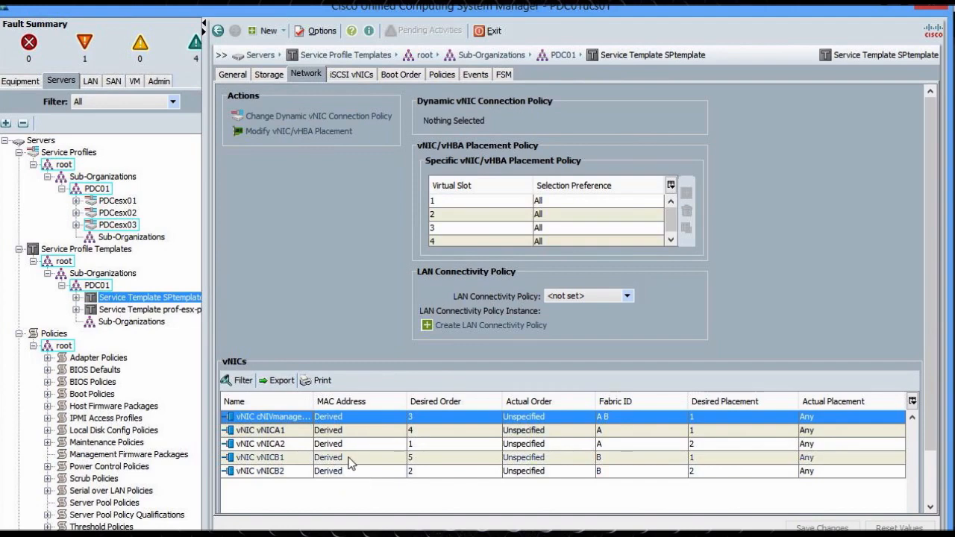
left_click(405, 76)
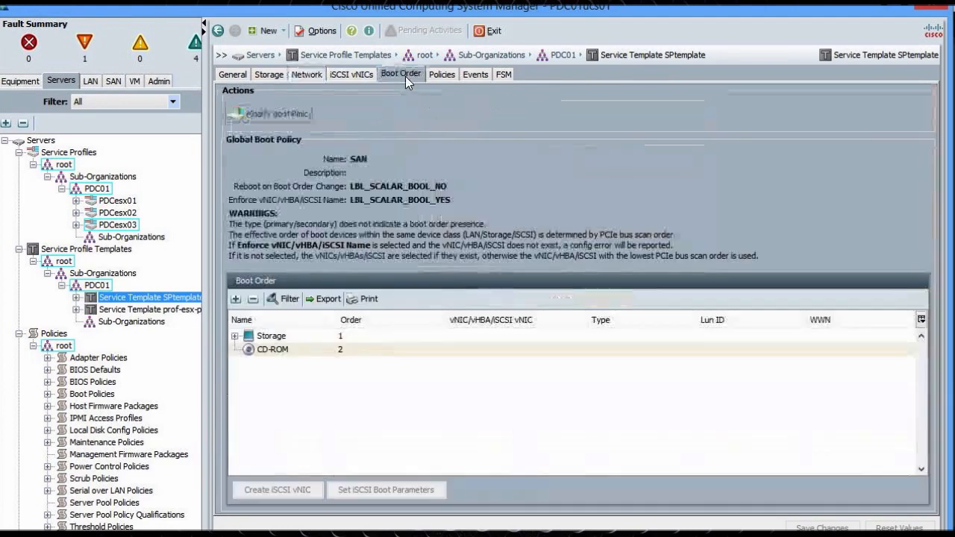
Expand Storage, SAN primary (vHBA-b) and SAN secondary (vHBA-a) in the boot order and check each SAN target's WWN
left_click(234, 336)
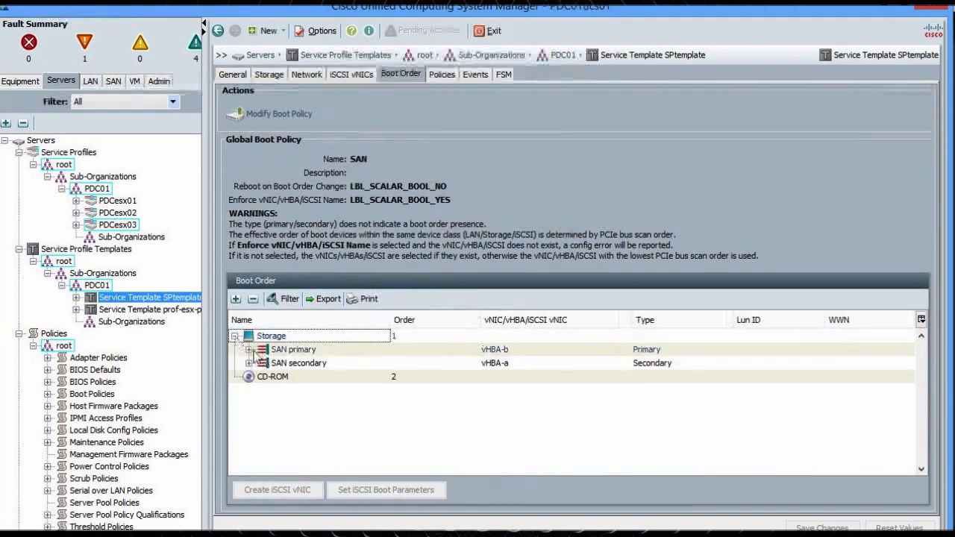
left_click(249, 349)
left_click(249, 377)
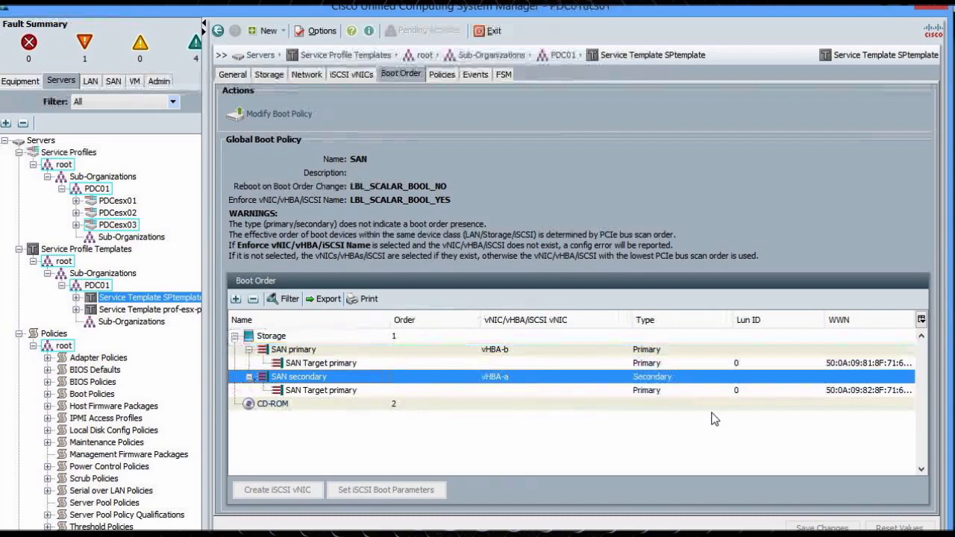
left_click(905, 364)
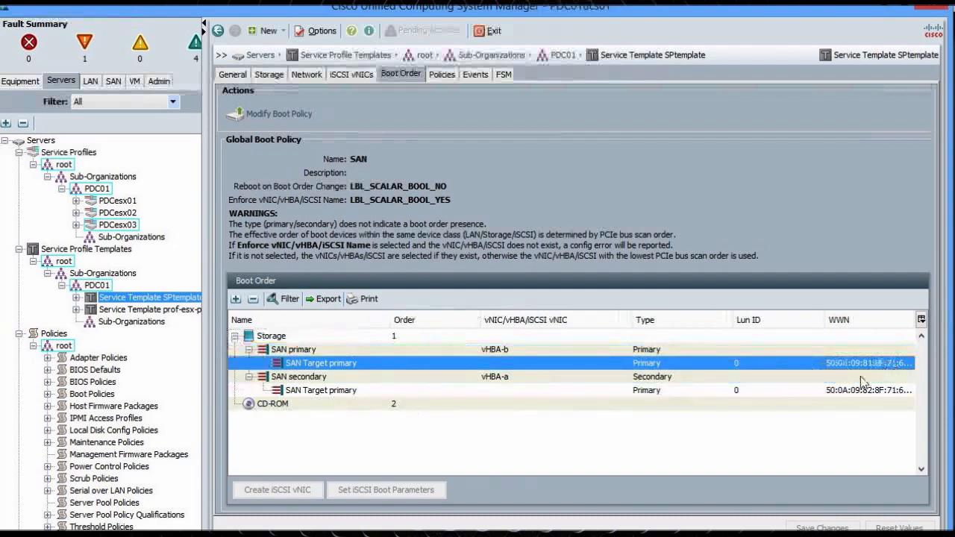
left_click(846, 389)
left_click(862, 363)
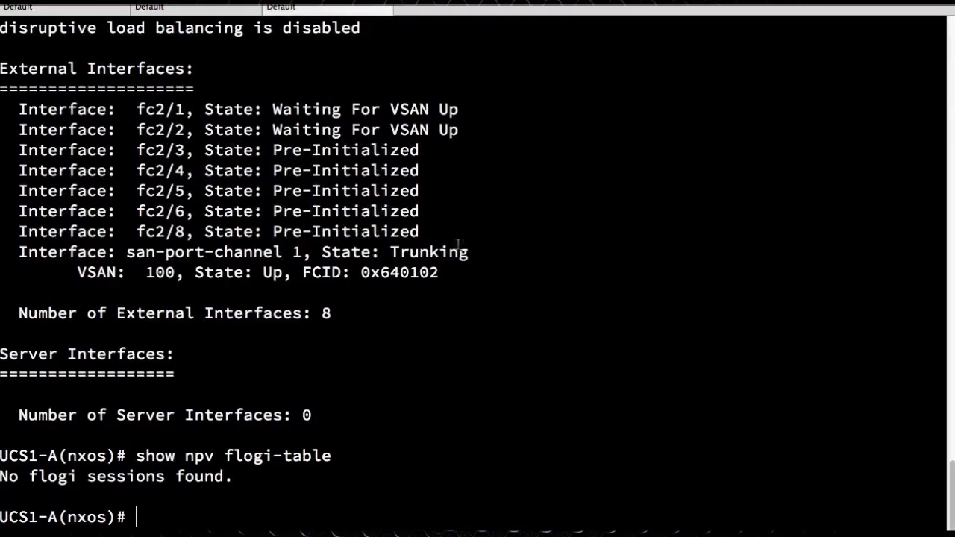
In a new Terminal tab, SSH as admin to 10.160.63.13, accept the host key and log in
key("super+t")
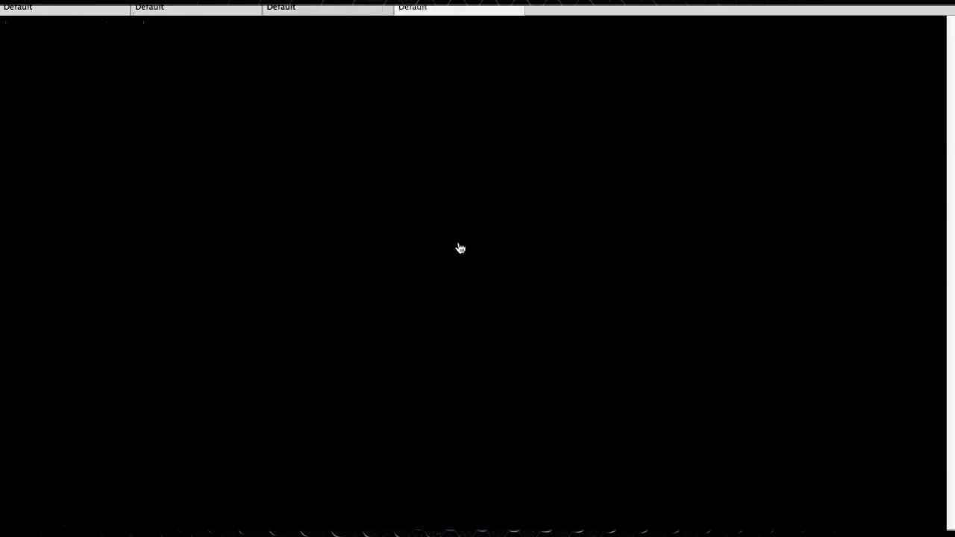
type("ssh admin")
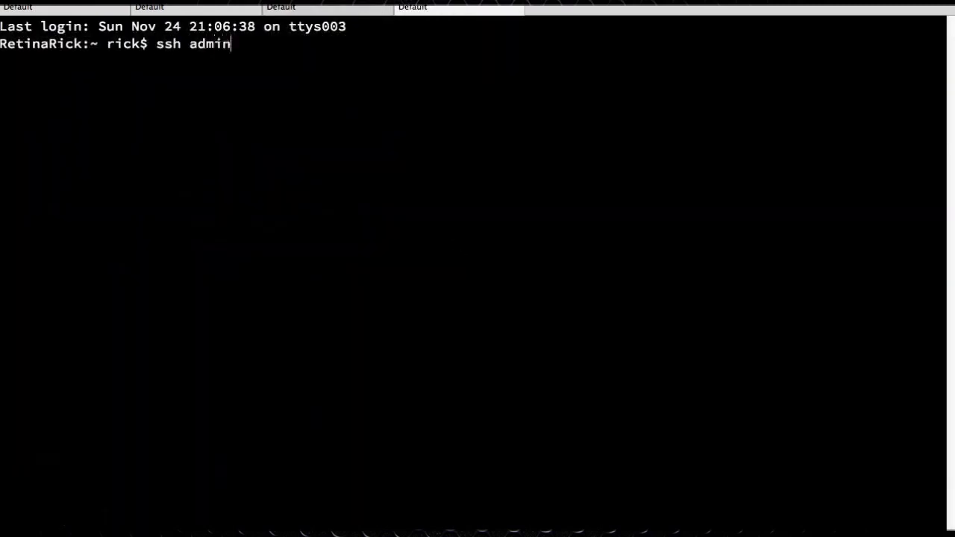
type("@10.160.63.13")
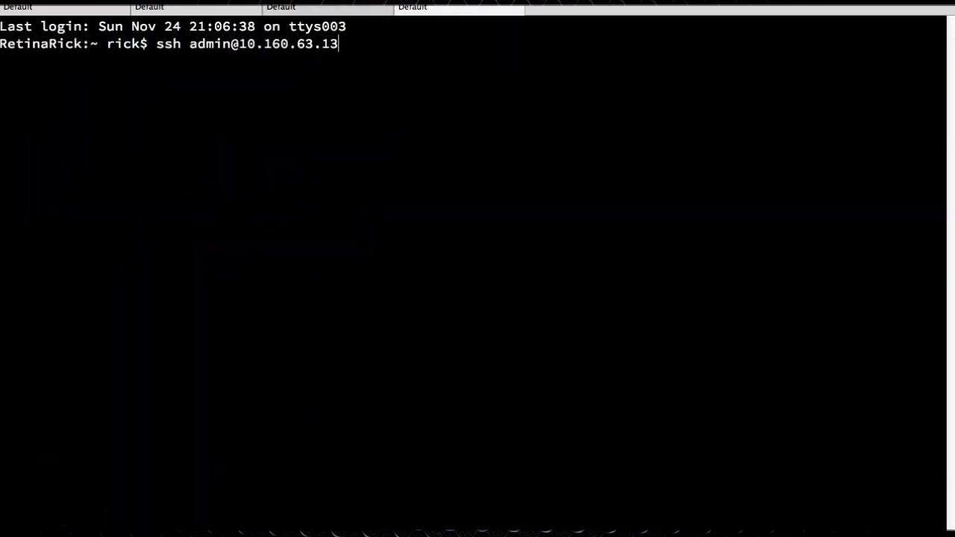
key("Return")
type("yes")
key("Return")
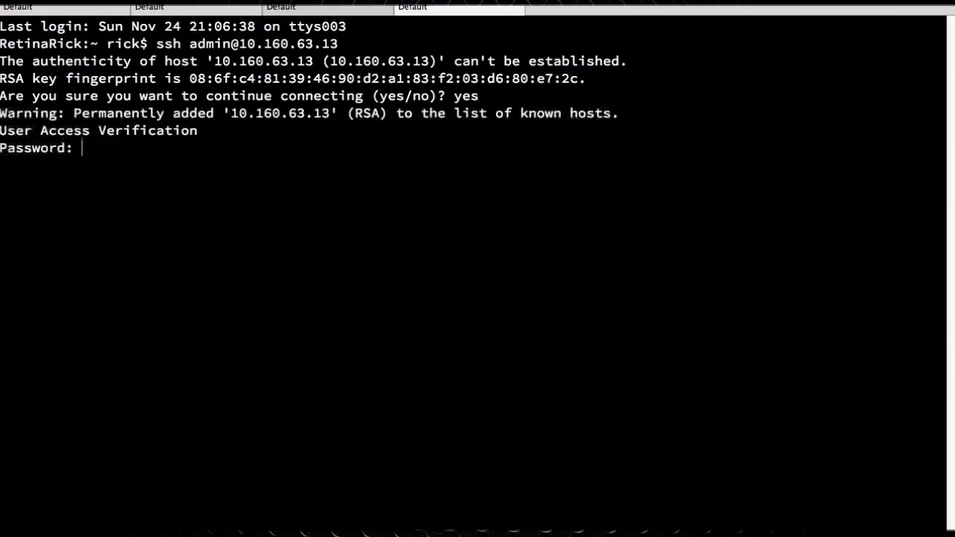
key("Return")
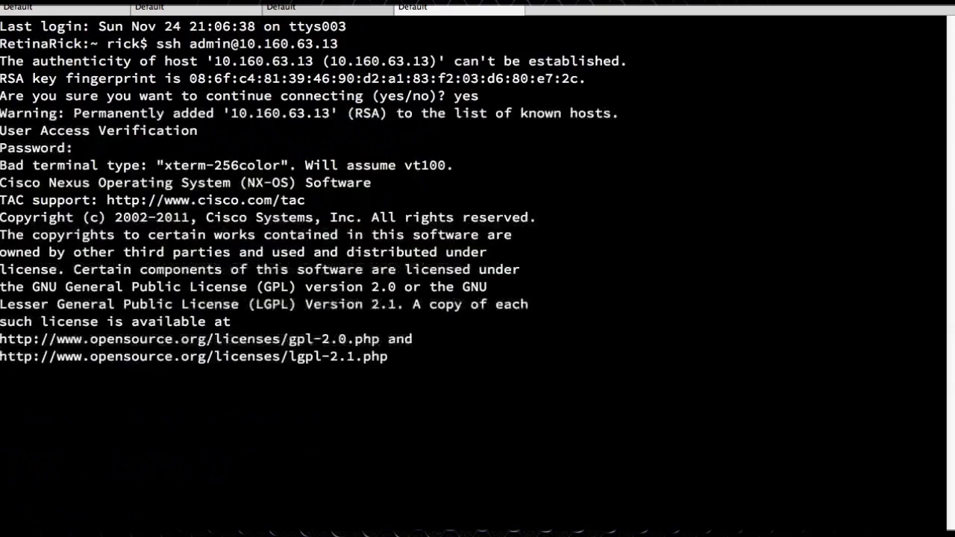
key("Return")
Run sh ver on the switch, then try sh flogi data and sh fcns da
key("Return")
type("sh ver")
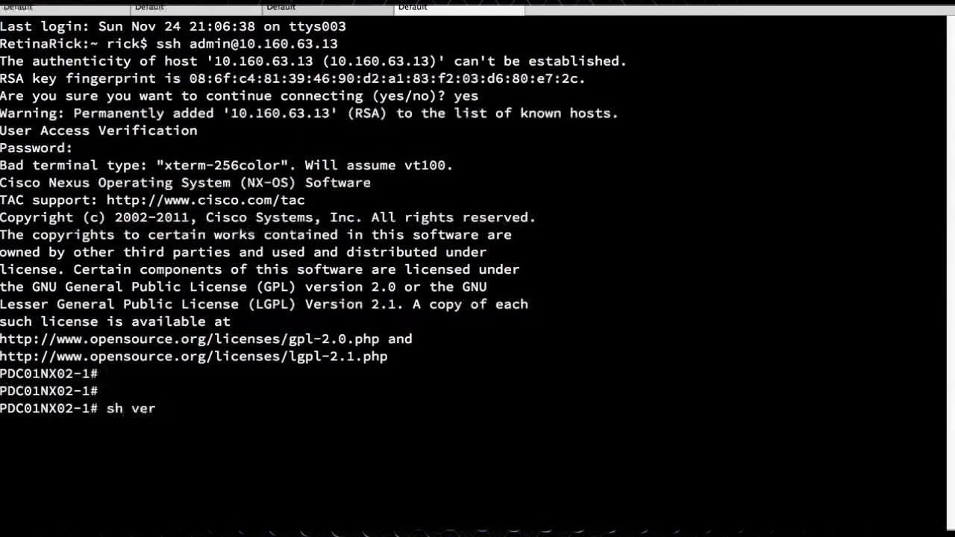
key("Return")
key("space")
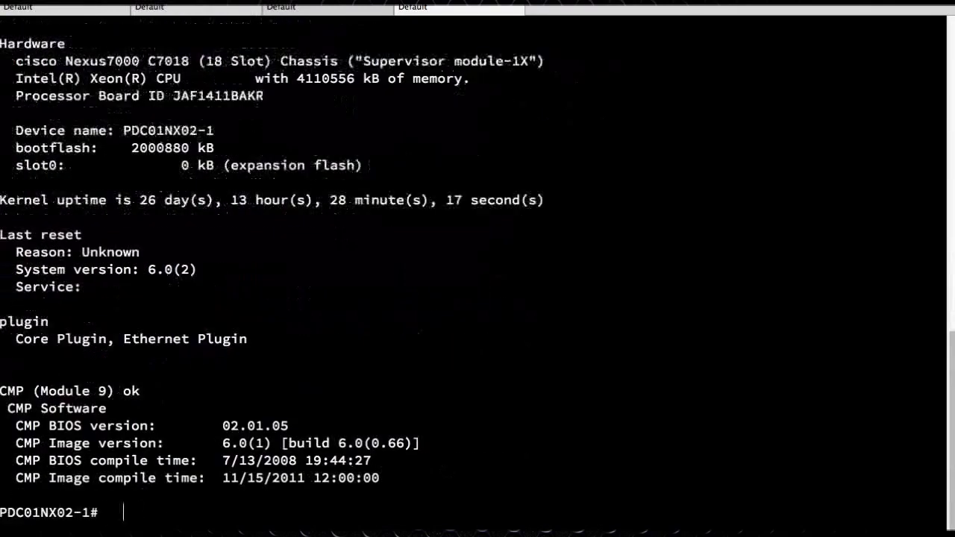
type("sh flogi data")
key("Return")
type("sh")
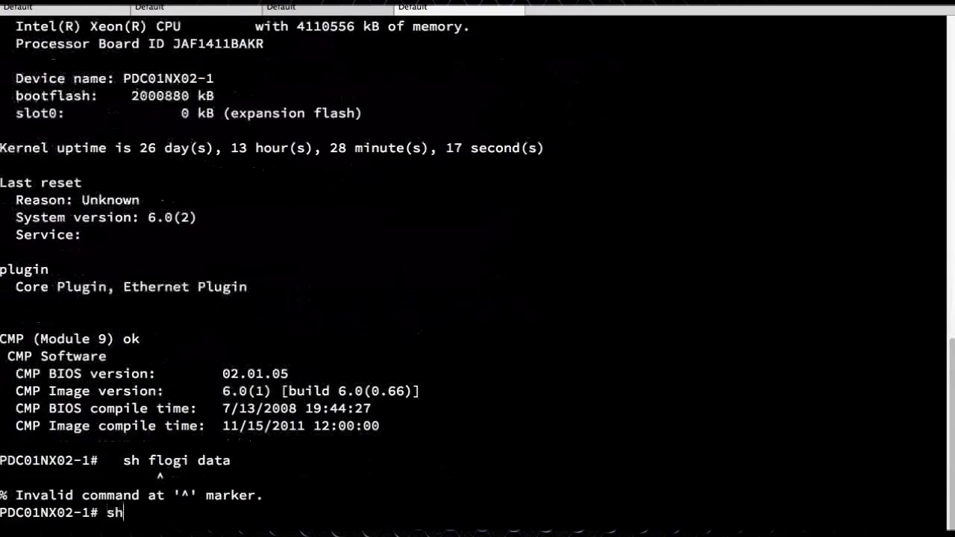
type(" fcns data")
key("Return")
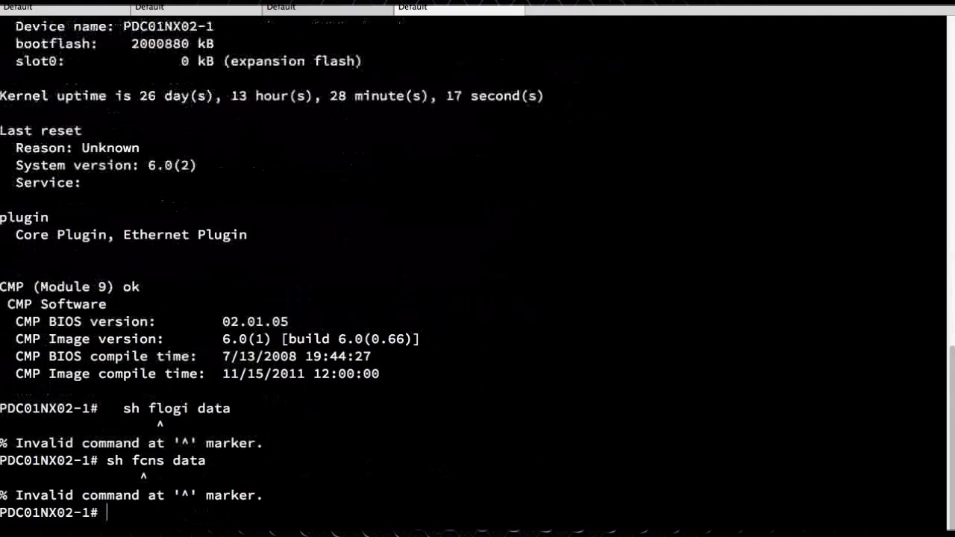
Exit the switch session, then recall the ssh command to edit the address
type("sh ve")
key("BackSpace")
key("BackSpace")
key("BackSpace")
key("BackSpace")
key("BackSpace")
scroll(428, 120, "up", 6)
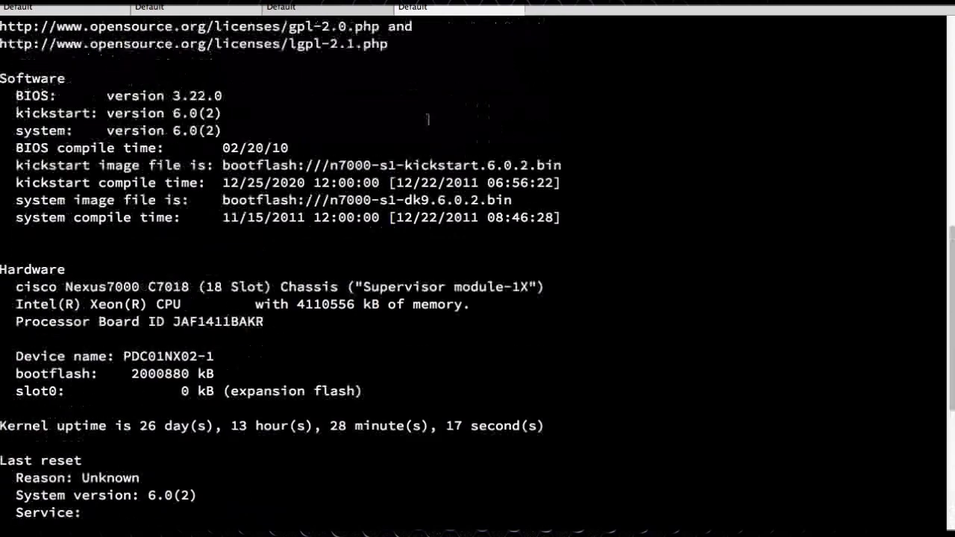
scroll(428, 119, "down", 6)
type("exit")
key("Return")
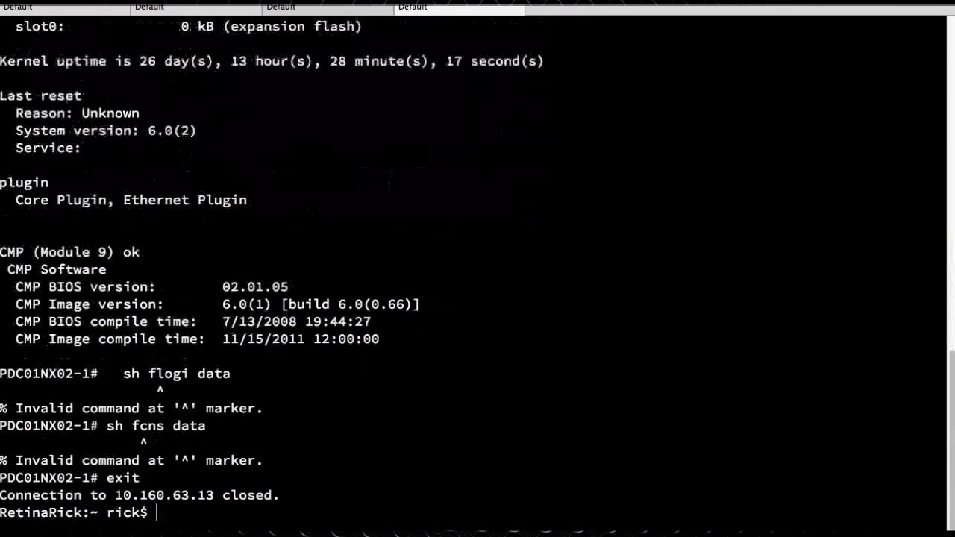
key("Up")
key("BackSpace")
Try SSH to 10.160.63.11 and 10.160.63.12, cancelling each attempt with Ctrl+C
type("10.160.63.1")
key("Return")
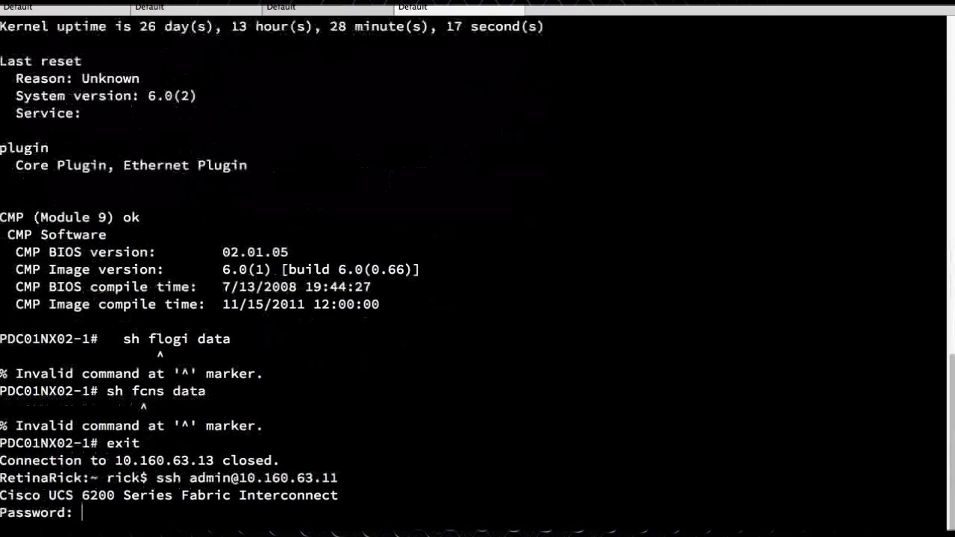
key("ctrl+c")
key("Up")
key("BackSpace")
type("2")
key("Return")
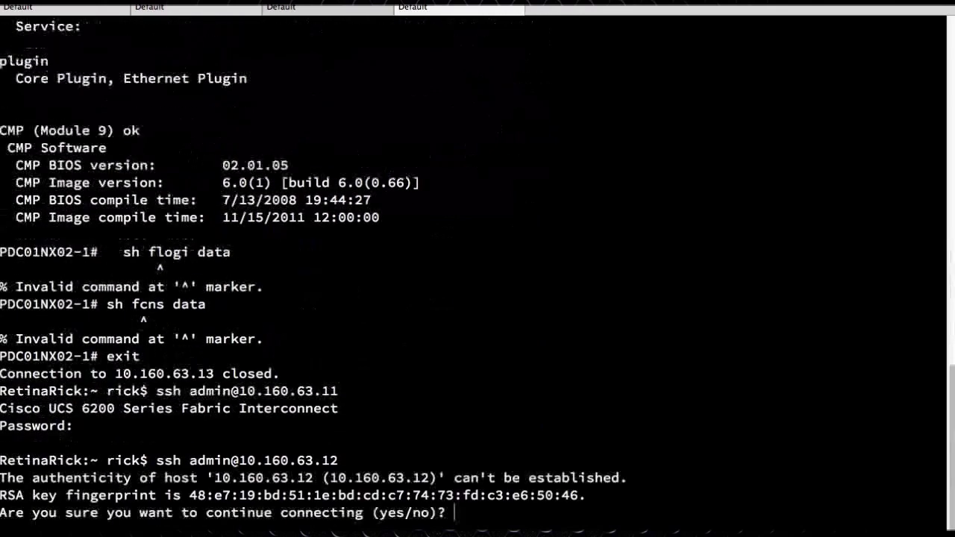
key("ctrl+c")
SSH to 10.160.63.1, accept its host key, try a password, then cancel
key("Up")
key("BackSpace")
key("Return")
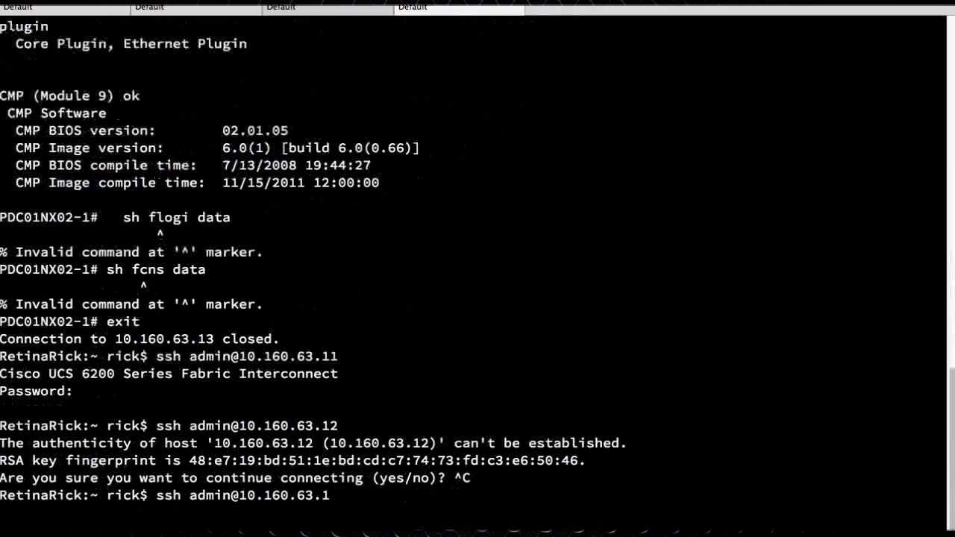
type("yes")
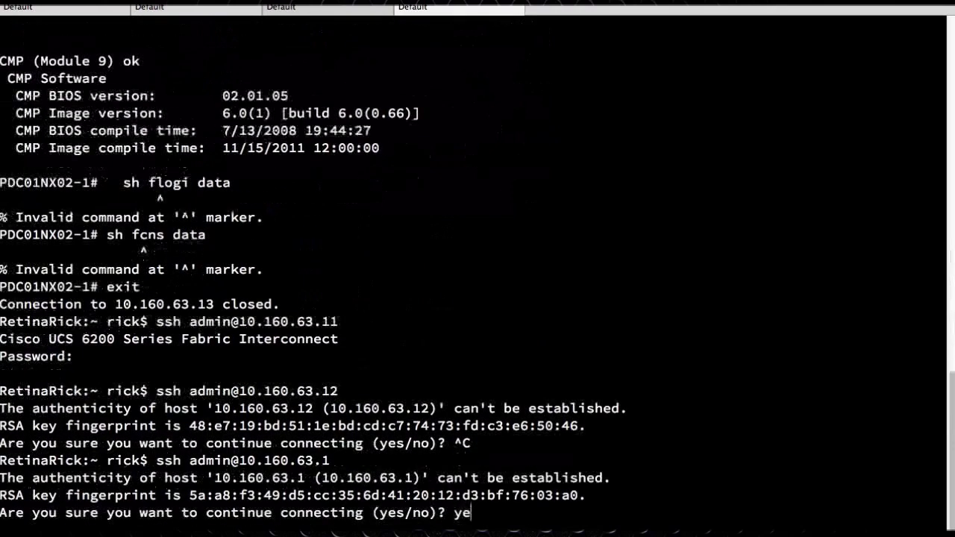
key("Return")
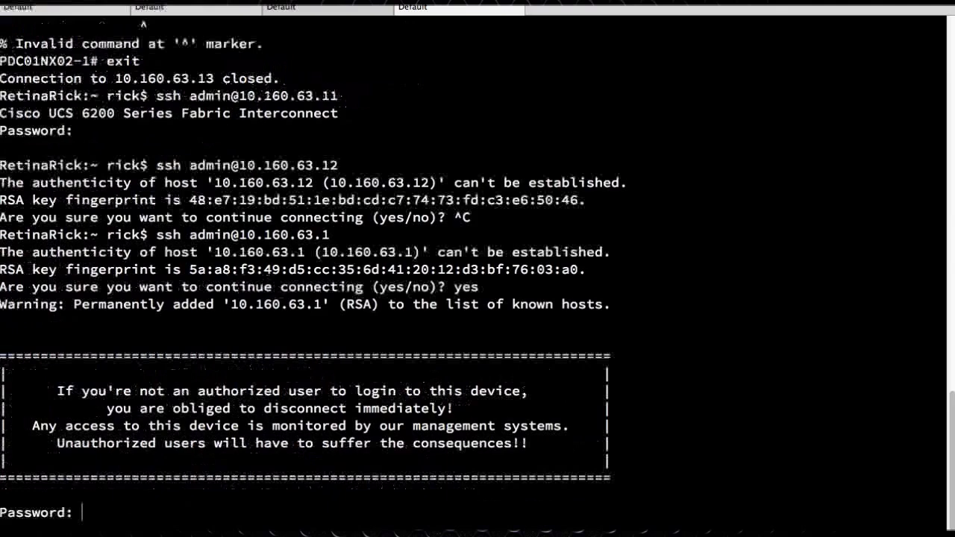
key("Return")
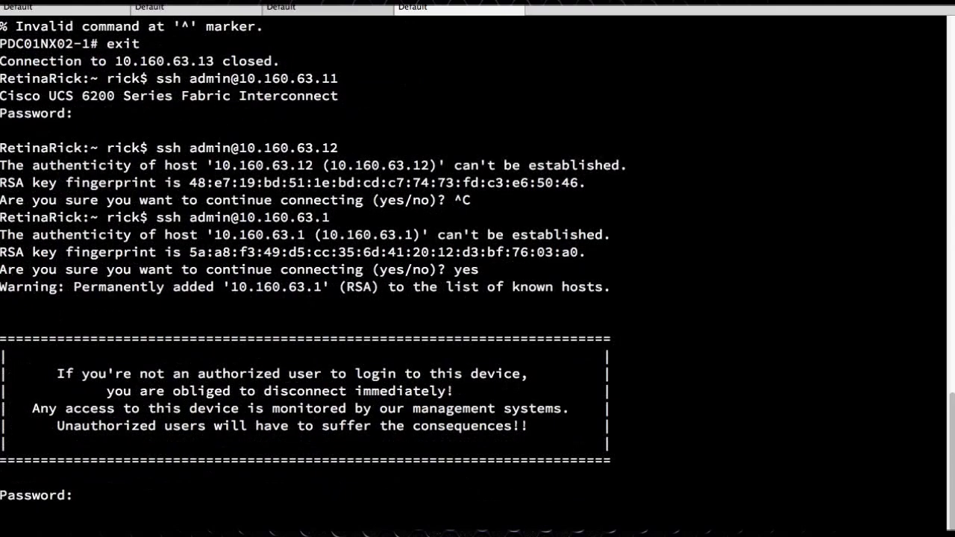
key("ctrl+c")
Try and cancel SSH to 10.160.63.2, then connect to 10.160.63.8 and submit a password
key("Up")
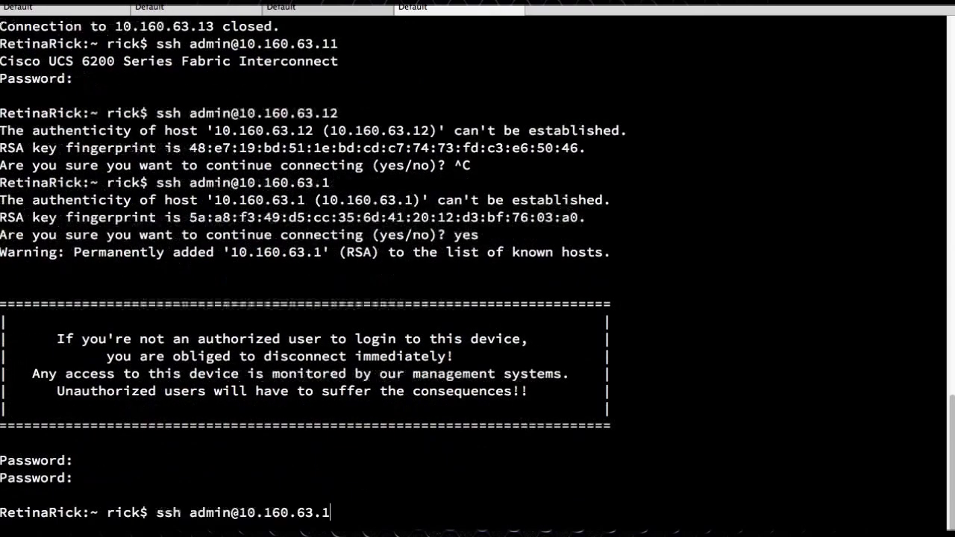
key("Return")
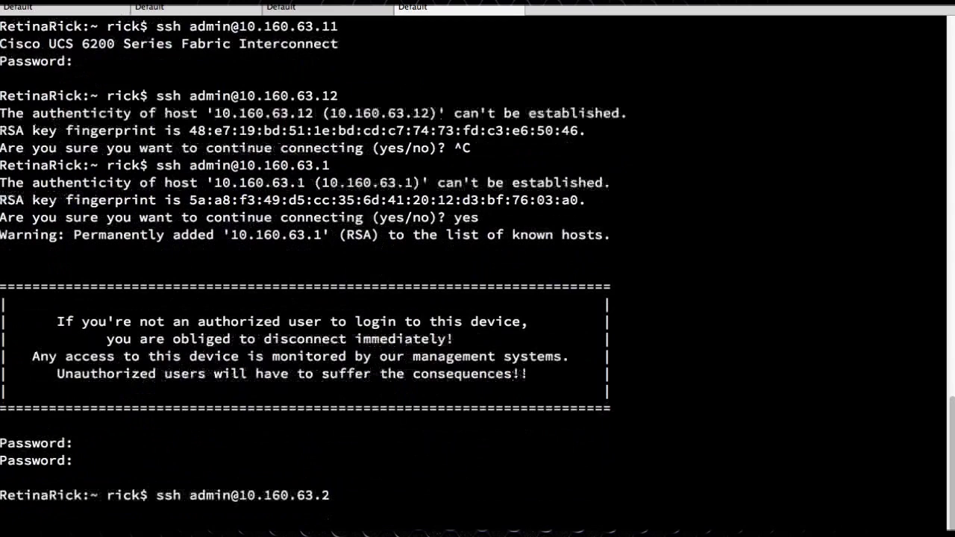
key("ctrl+c")
key("Up")
key("BackSpace")
type("8")
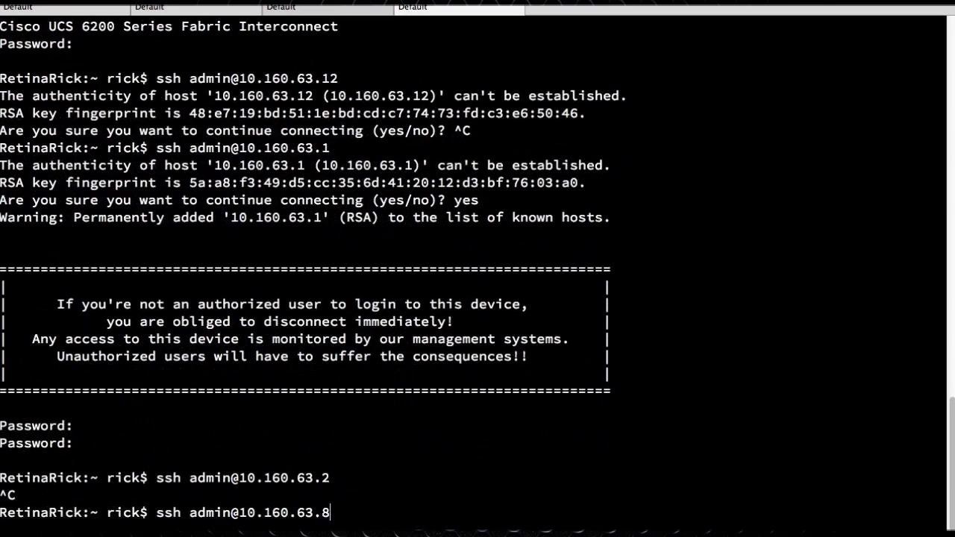
key("Return")
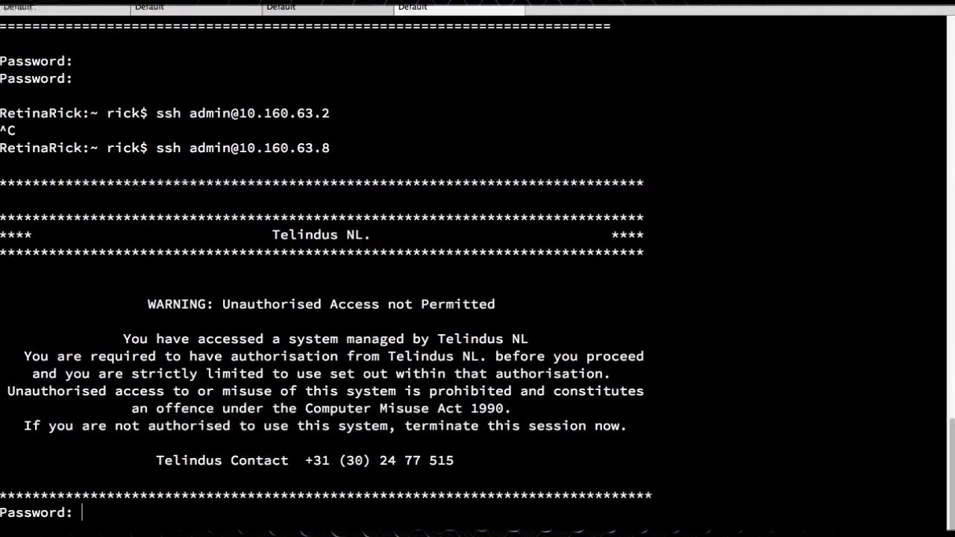
key("Return")
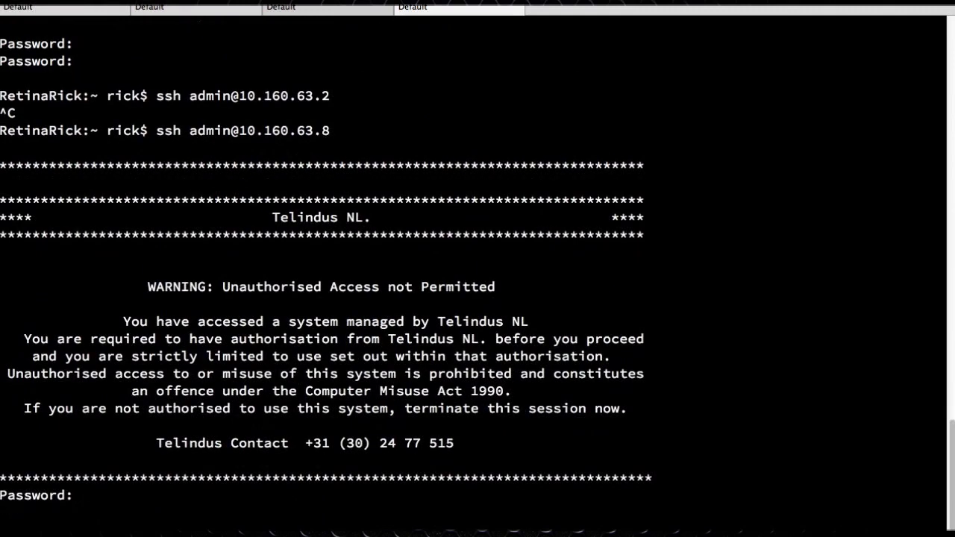
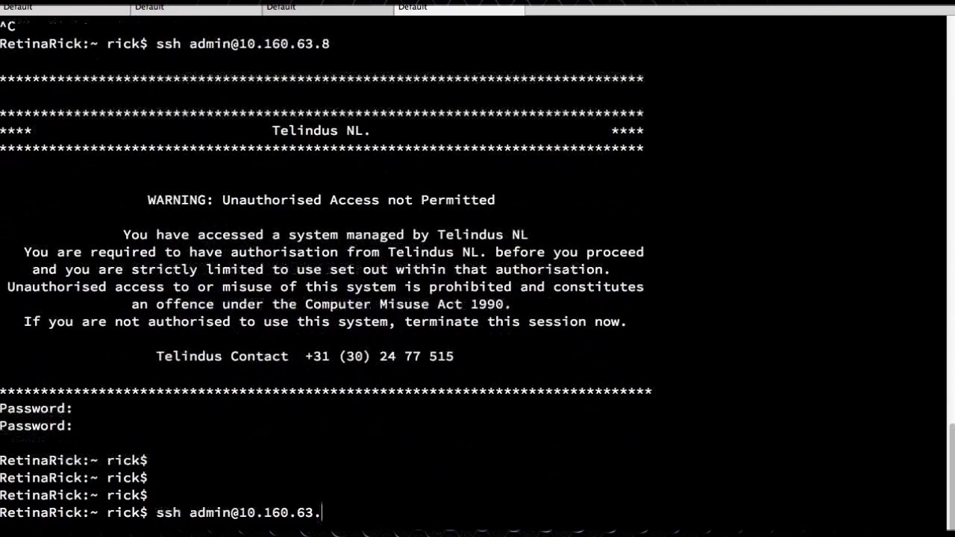
Log in over SSH to Nexus switch 10.160.63.8 with your own username and password
type("8")
key("Left")
key("Left")
key("Left")
key("Left")
key("Left")
key("Left")
key("Left")
key("Left")
key("Left")
key("Left")
key("Left")
key("Left")
key("BackSpace")
key("BackSpace")
key("BackSpace")
key("BackSpace")
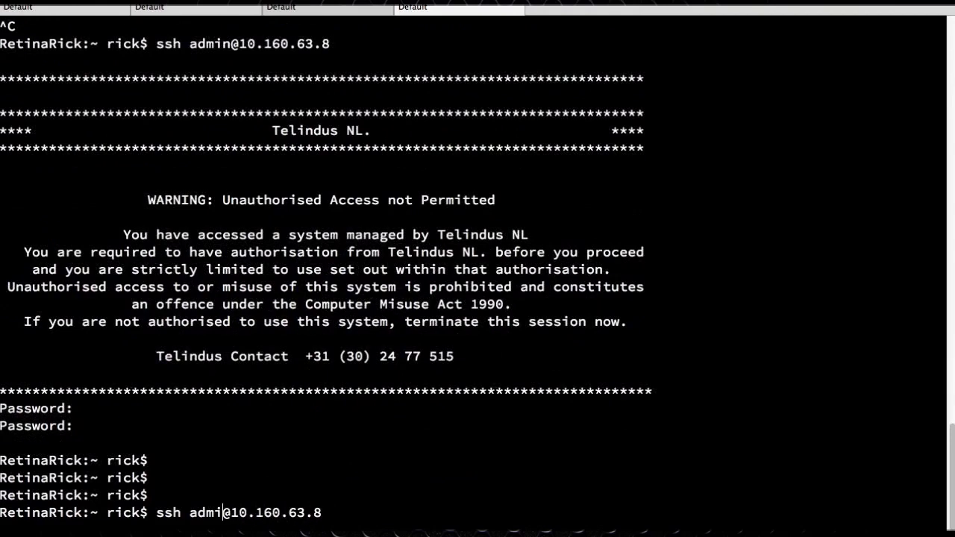
key("BackSpace")
type("rick")
key("Return")
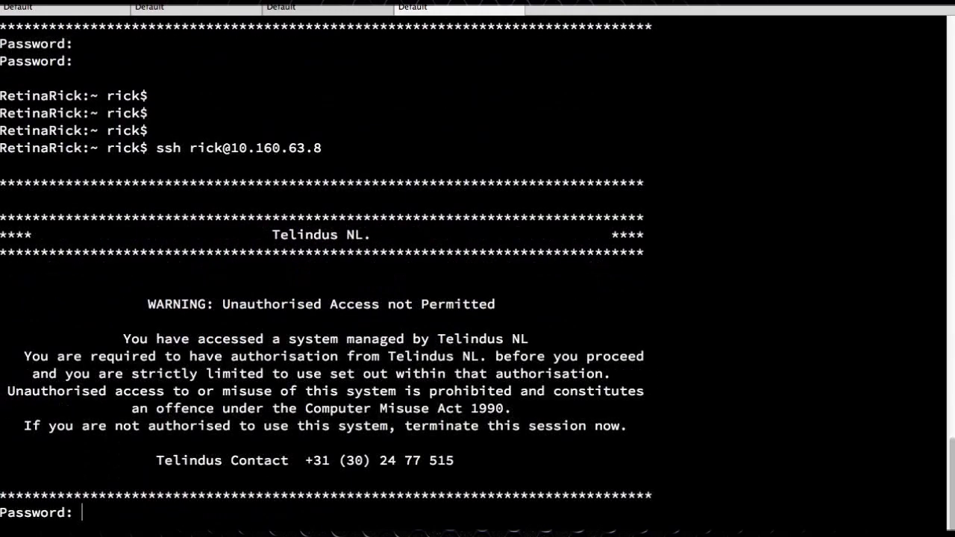
key("Return")
key("Return")
key("Return")
key("Return")
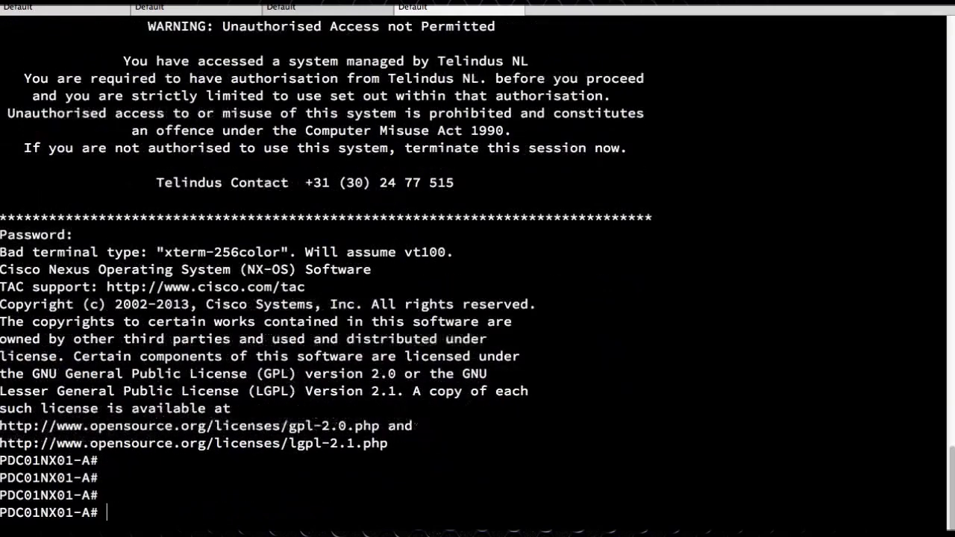
List the FCNS database with sh fcns data and highlight NetApp WWPN 50:0a:09:80:00:be:eb:41
type("sh fcns data")
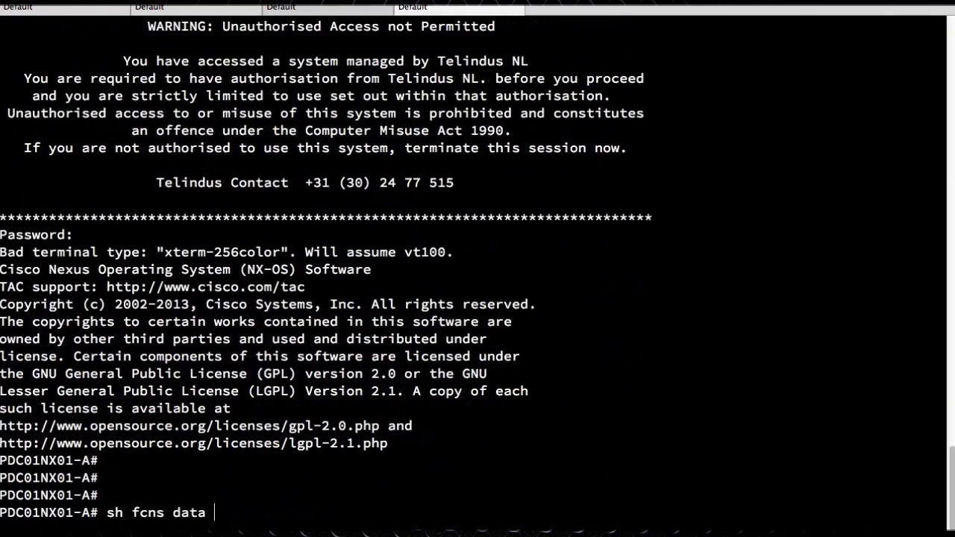
key("Return")
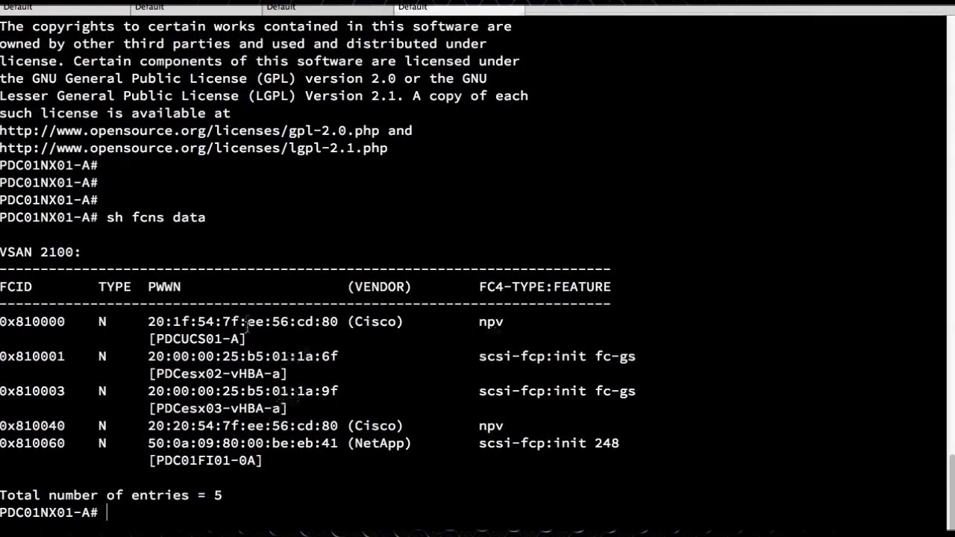
left_click_drag(147, 444, 407, 444)
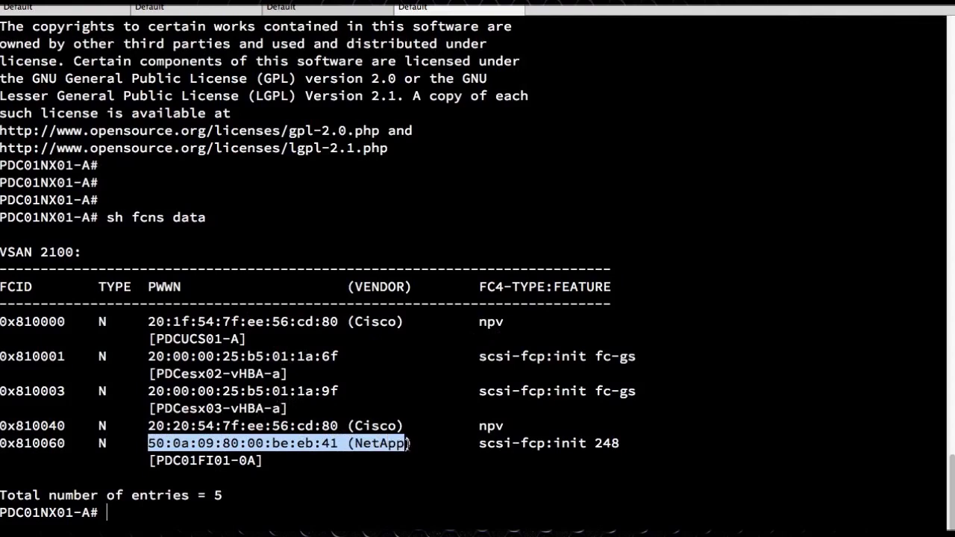
left_click_drag(418, 444, 117, 442)
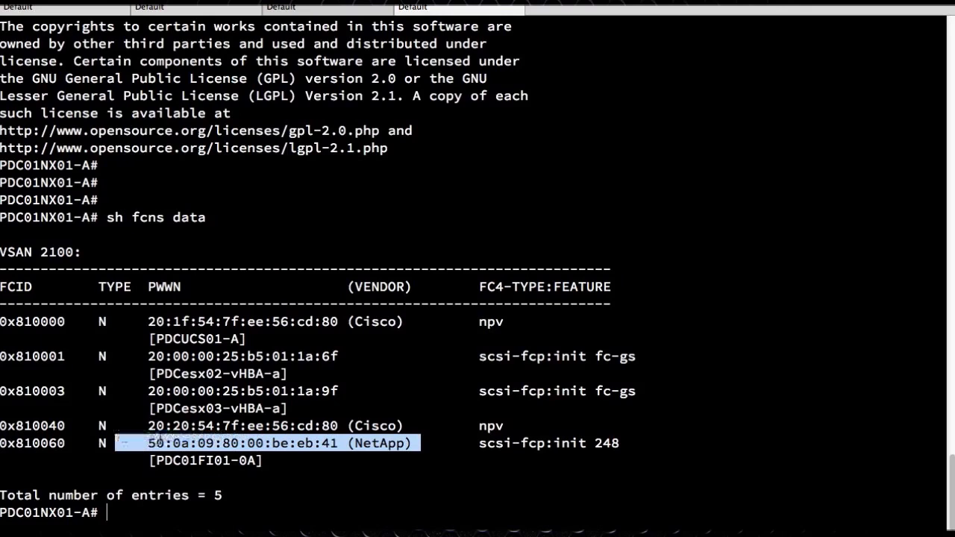
type("sh zone ")
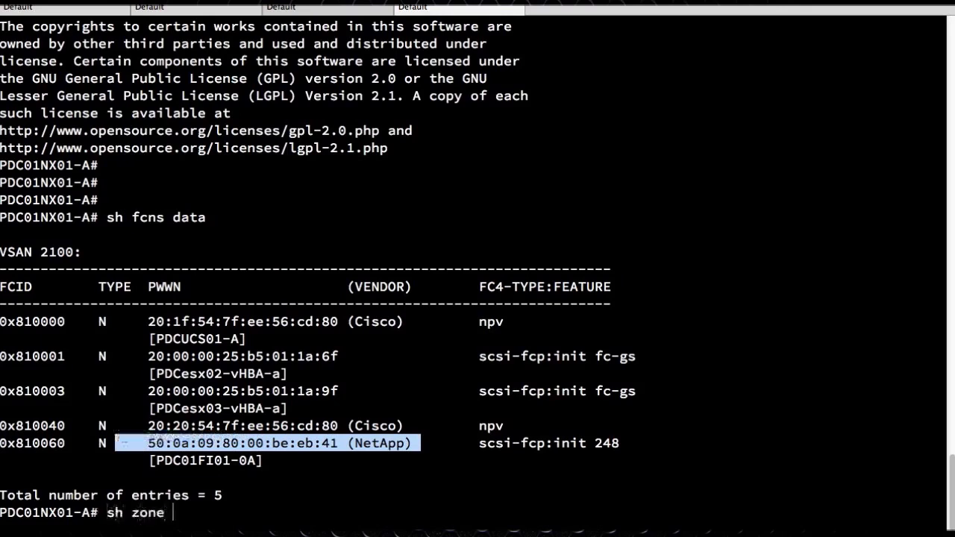
type("activ v 2100")
List the active zones for VSAN 2100 and highlight the PDCESX01 zone entry
key("Return")
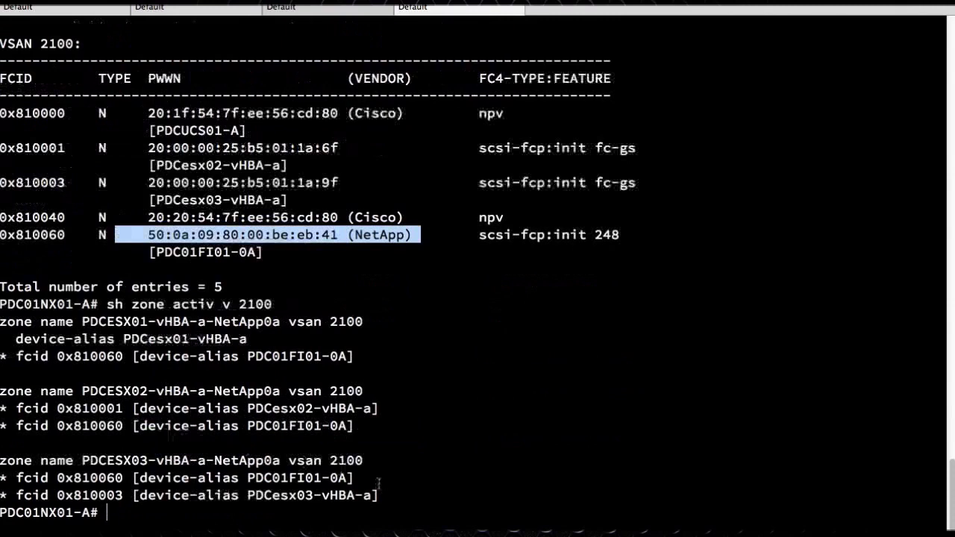
left_click_drag(262, 340, 15, 320)
left_click_drag(288, 342, 16, 306)
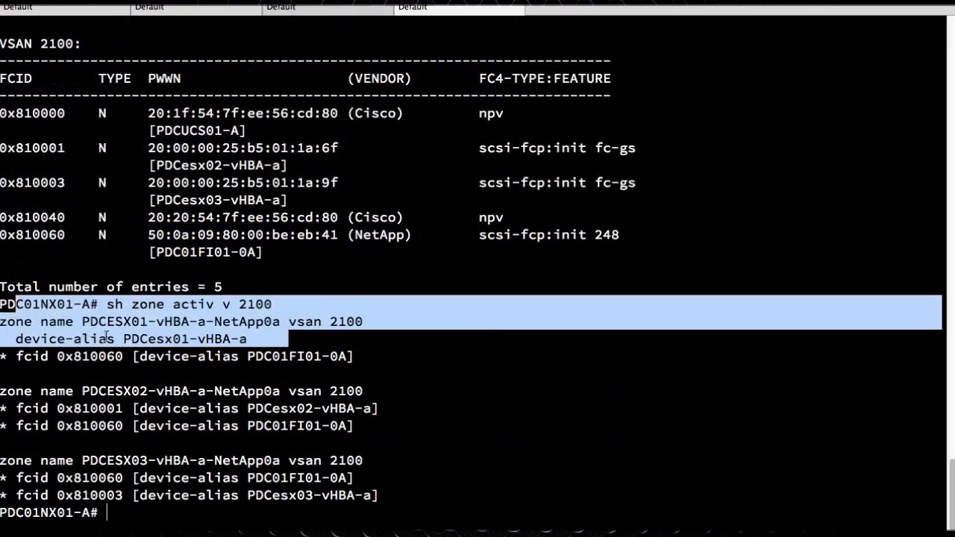
left_click(311, 357)
left_click_drag(361, 357, 3, 319)
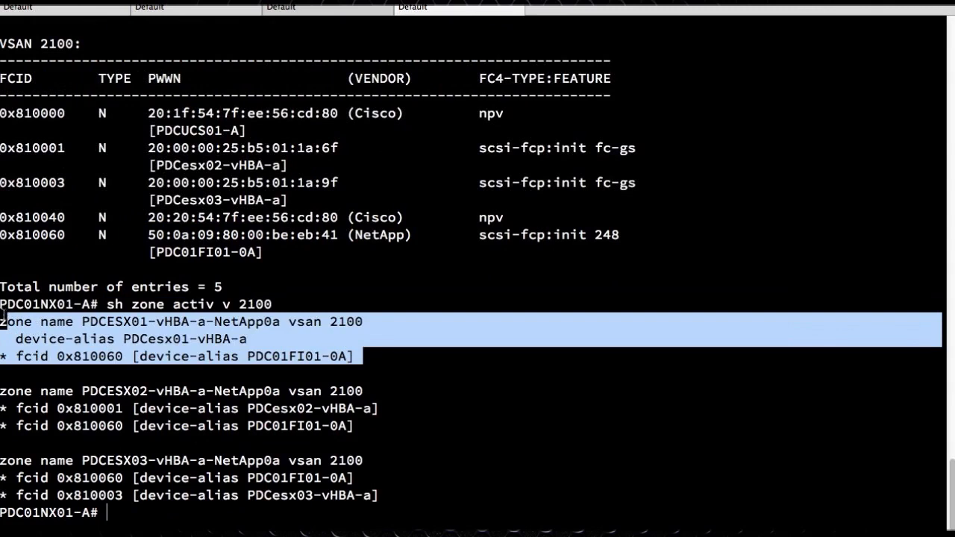
Point out the 0x810060 NetApp entry and the PDCesx01-vHBA-a alias lacking its logged-in asterisk
left_click(152, 325)
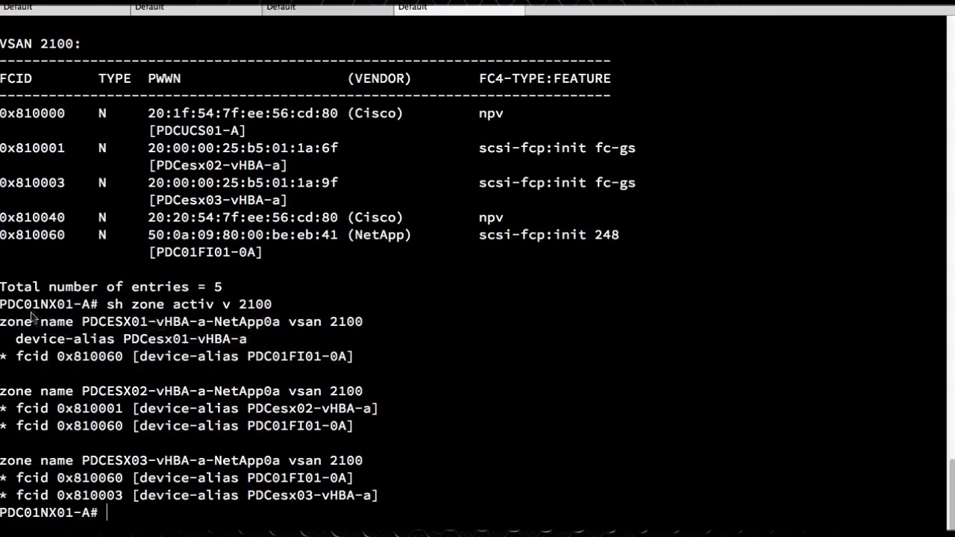
left_click_drag(8, 322, 44, 356)
left_click(334, 362)
left_click_drag(7, 236, 409, 239)
left_click_drag(258, 342, 6, 343)
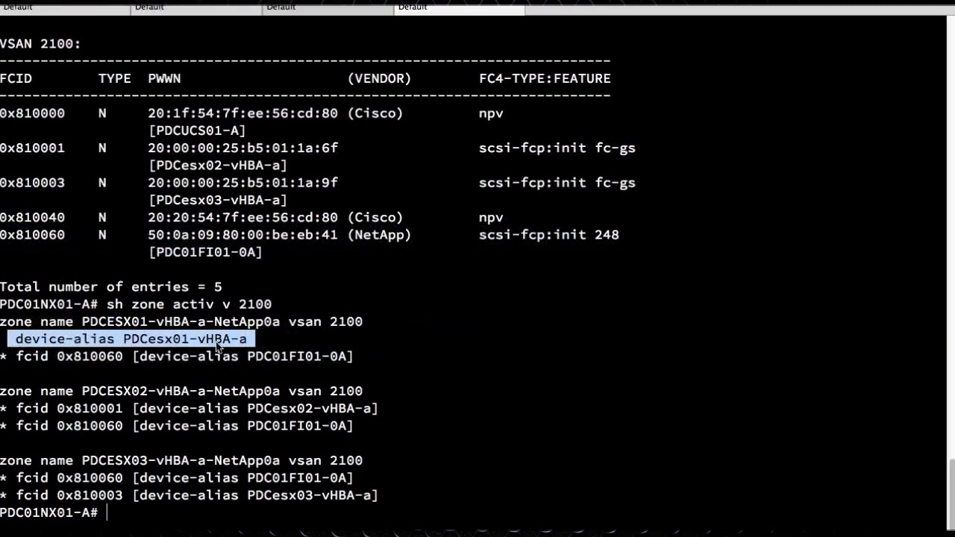
left_click(166, 344)
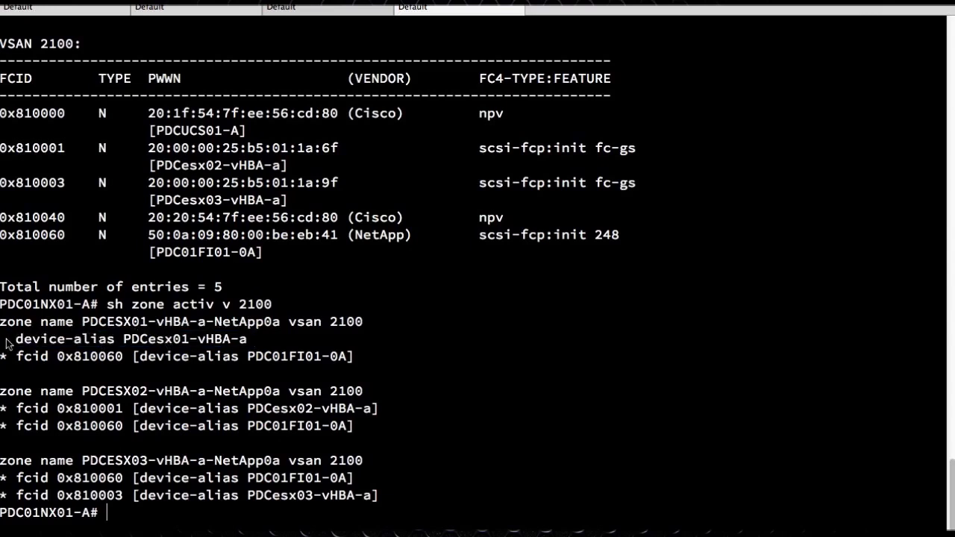
left_click_drag(9, 340, 207, 350)
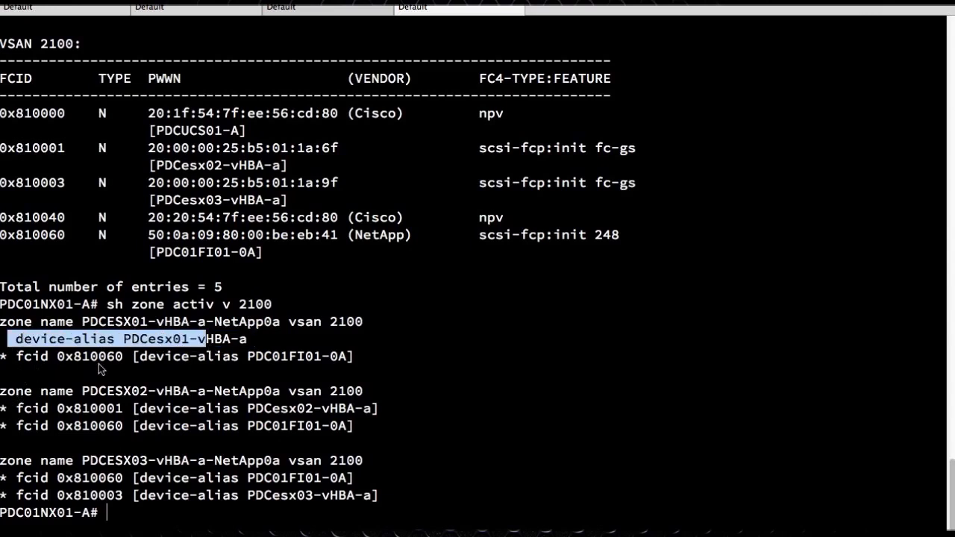
double_click(100, 366)
left_click(241, 358)
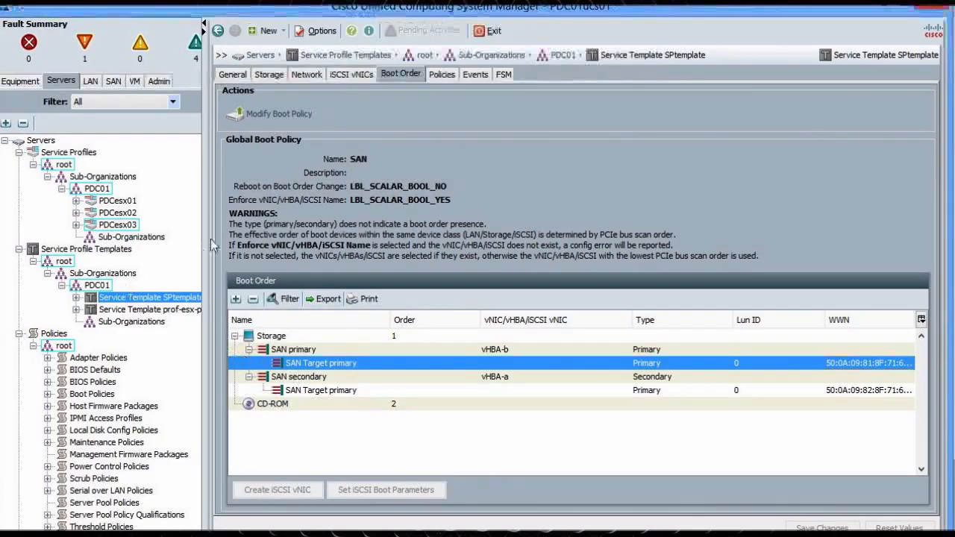
Start Create Service Profiles From Template from SPtemplate's General properties
right_click(151, 299)
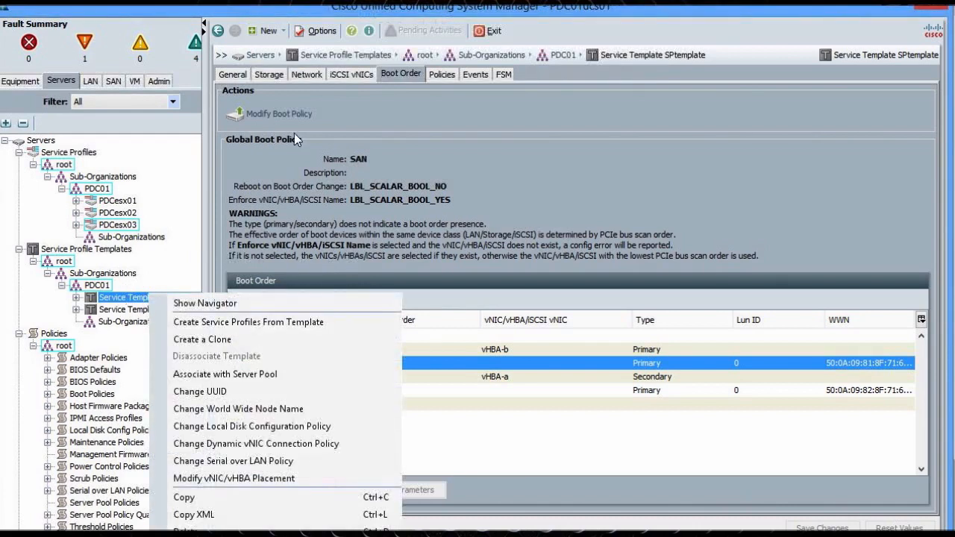
left_click(242, 77)
left_click(241, 74)
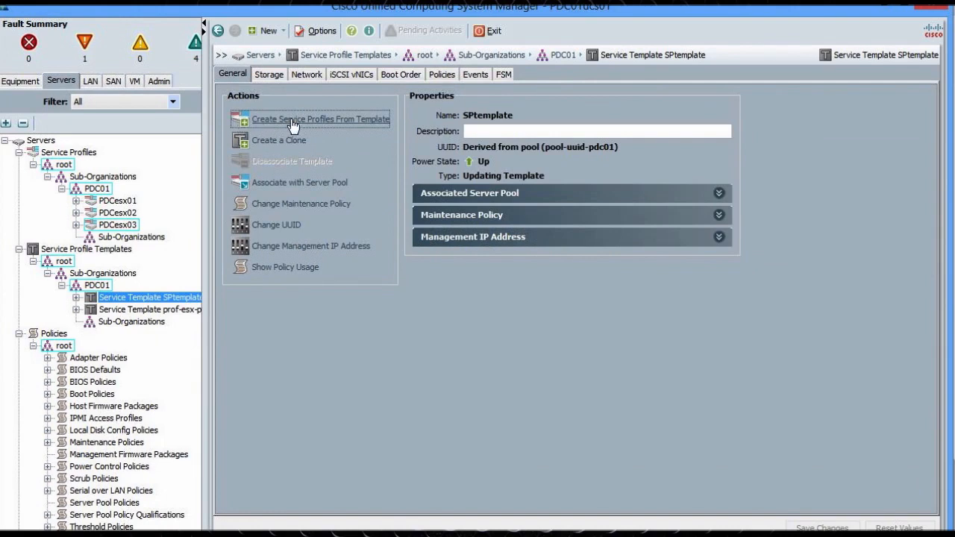
left_click(352, 121)
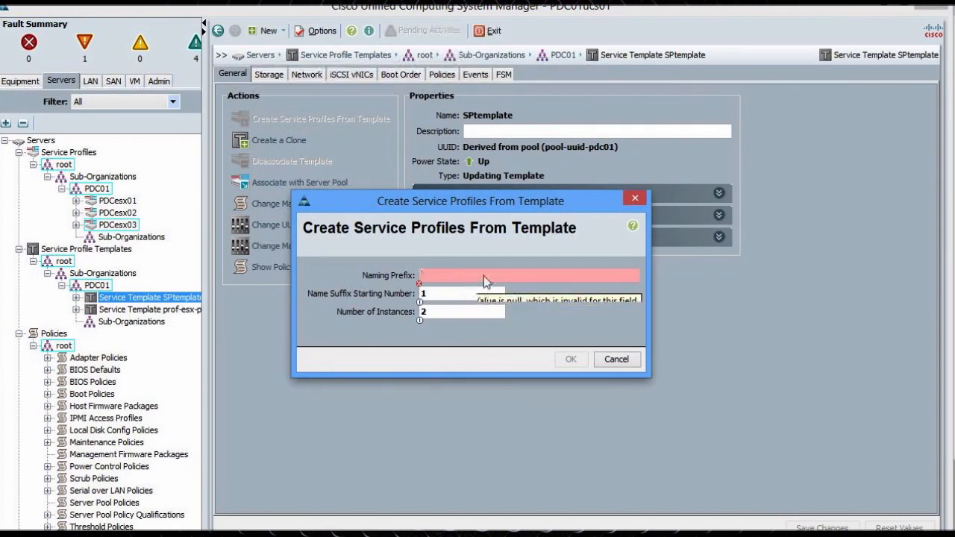
Create one service profile from SPtemplate with naming prefix DCclass, yielding DCclass1
type("DCclass")
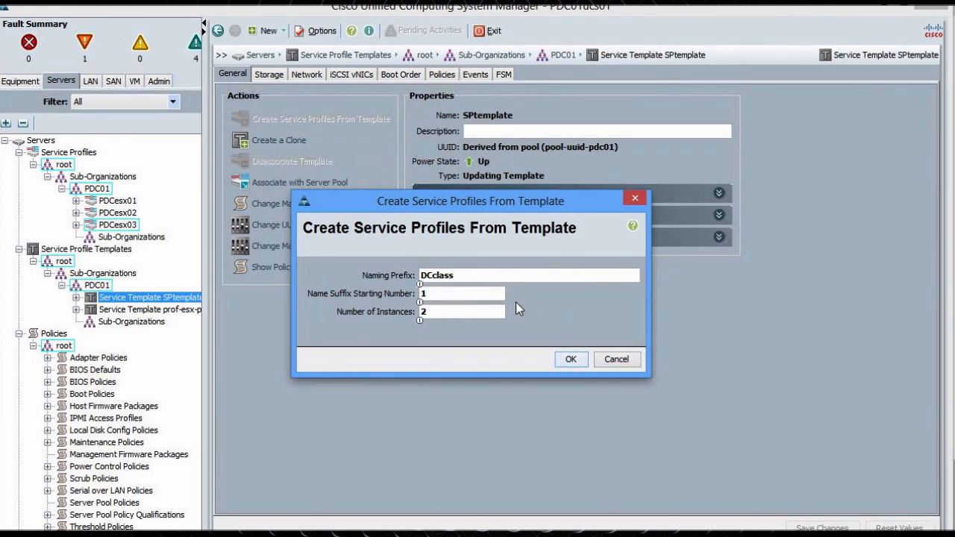
left_click(421, 313)
type("1")
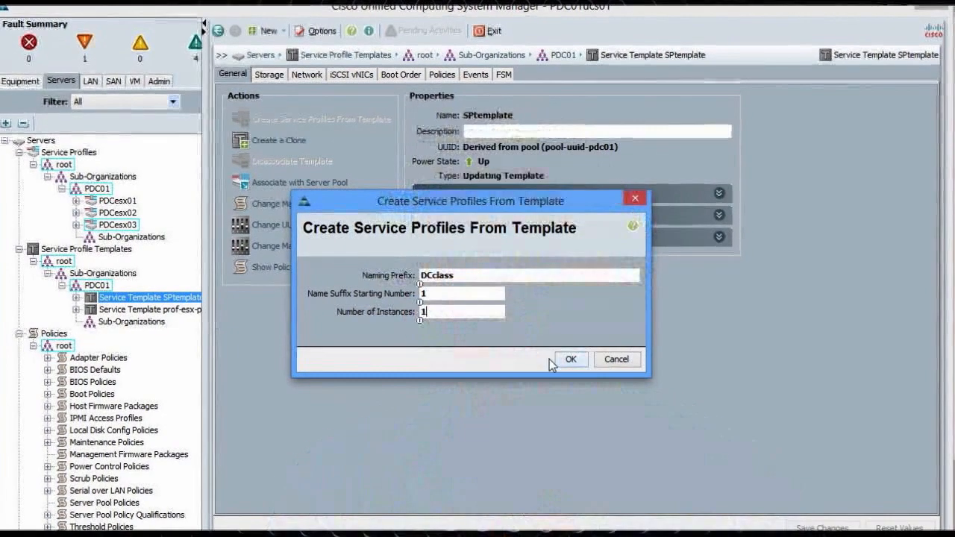
left_click(569, 359)
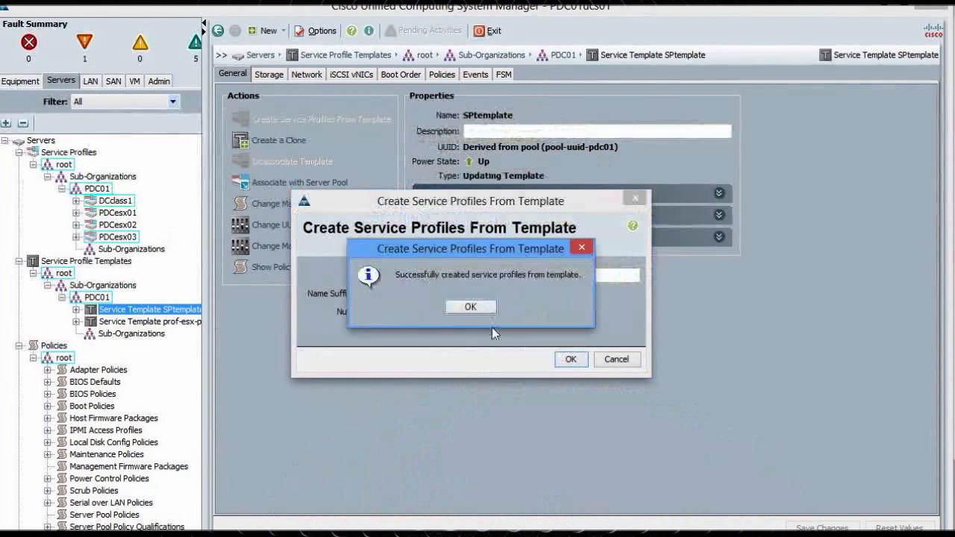
left_click(479, 309)
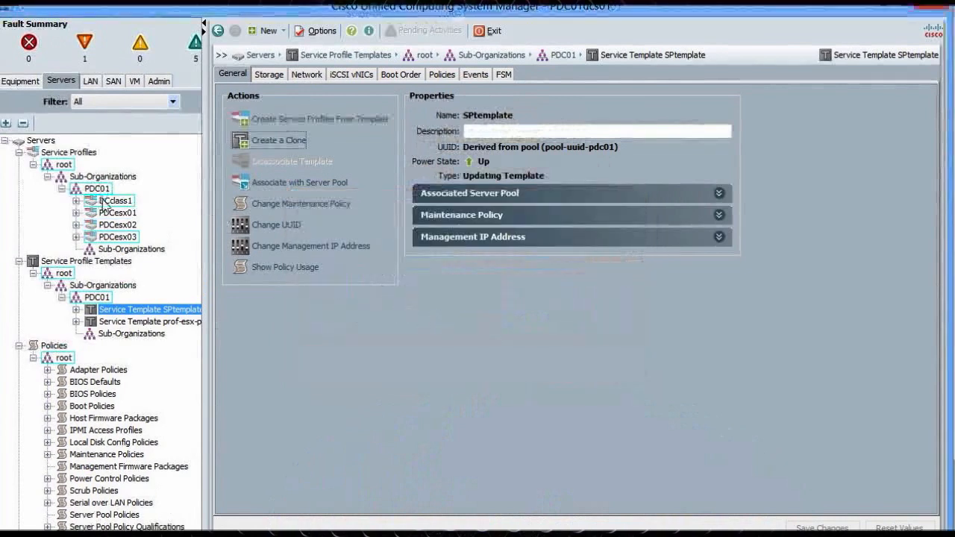
left_click(115, 201)
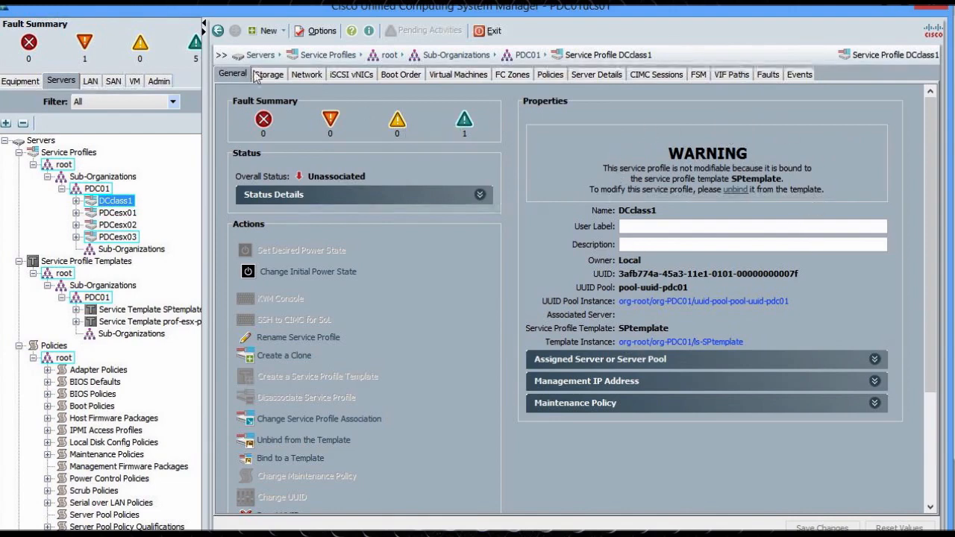
left_click(298, 73)
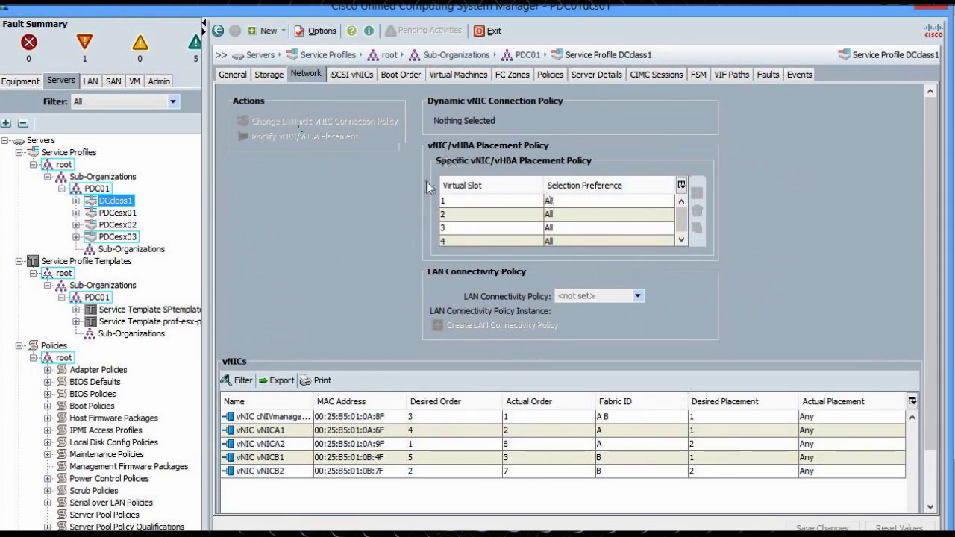
left_click(390, 77)
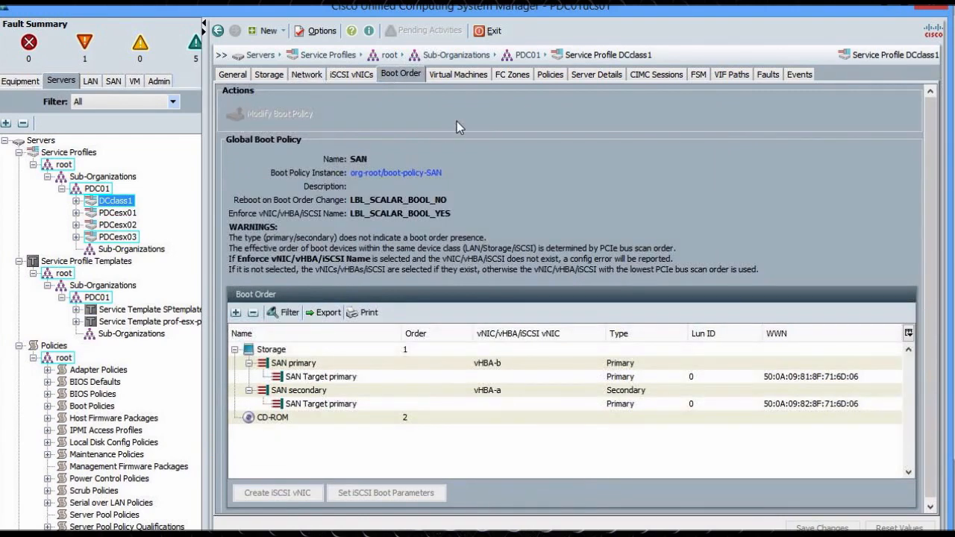
left_click(298, 75)
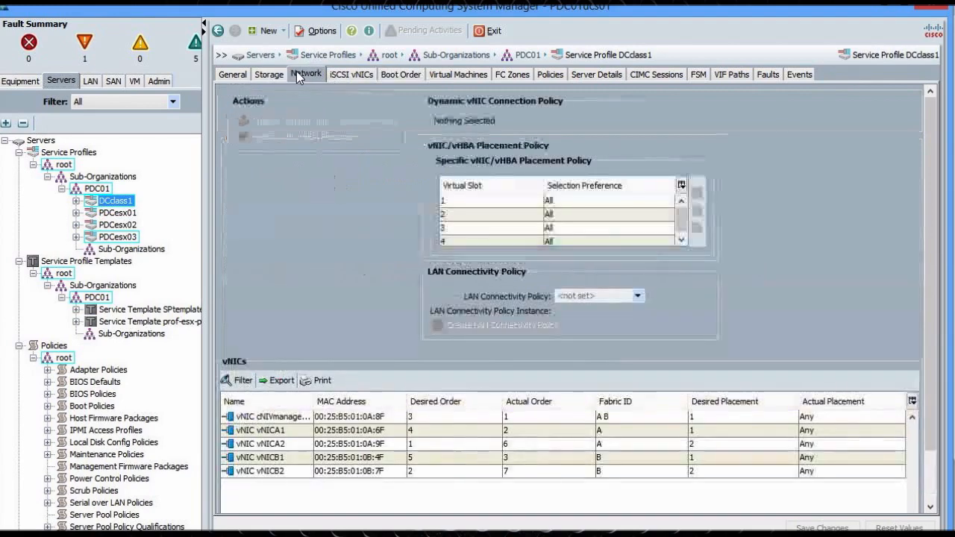
left_click(232, 74)
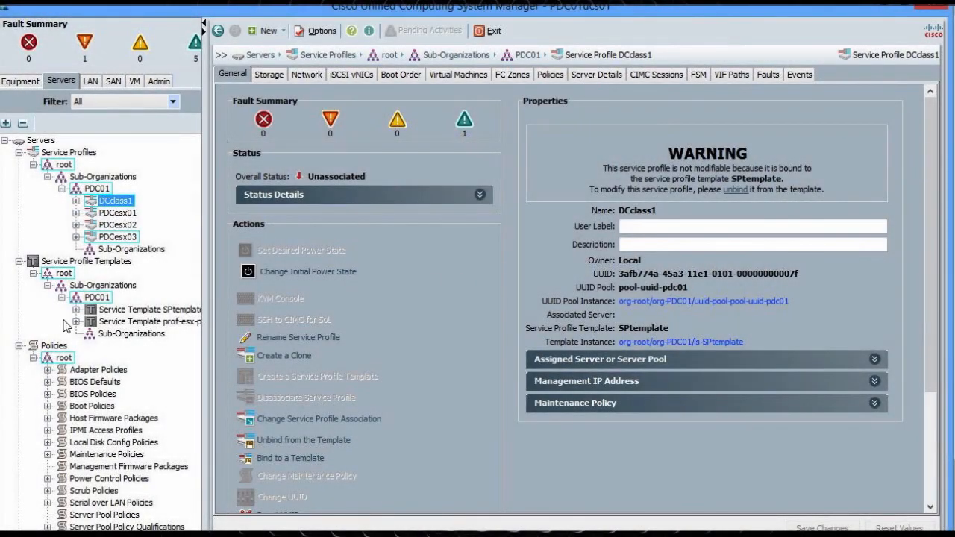
left_click(141, 310)
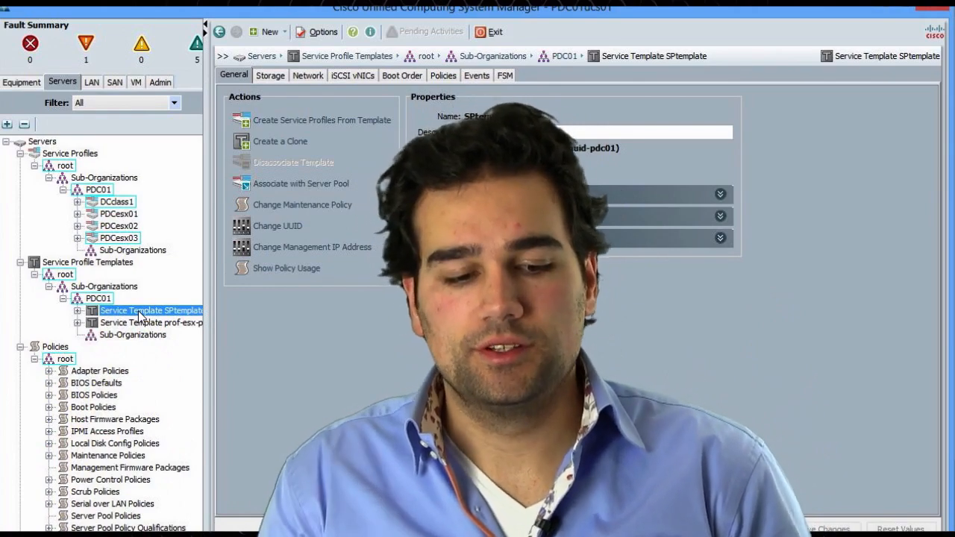
Check DCclass1, then view ip-pool-pdc01 addresses 10.160.63.20–35 and their profile assignments
left_click(115, 201)
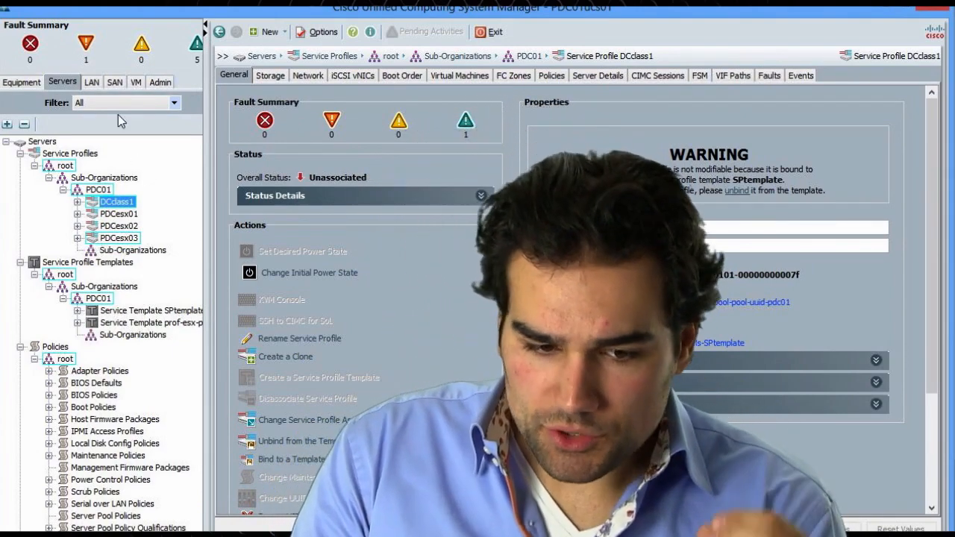
left_click(91, 82)
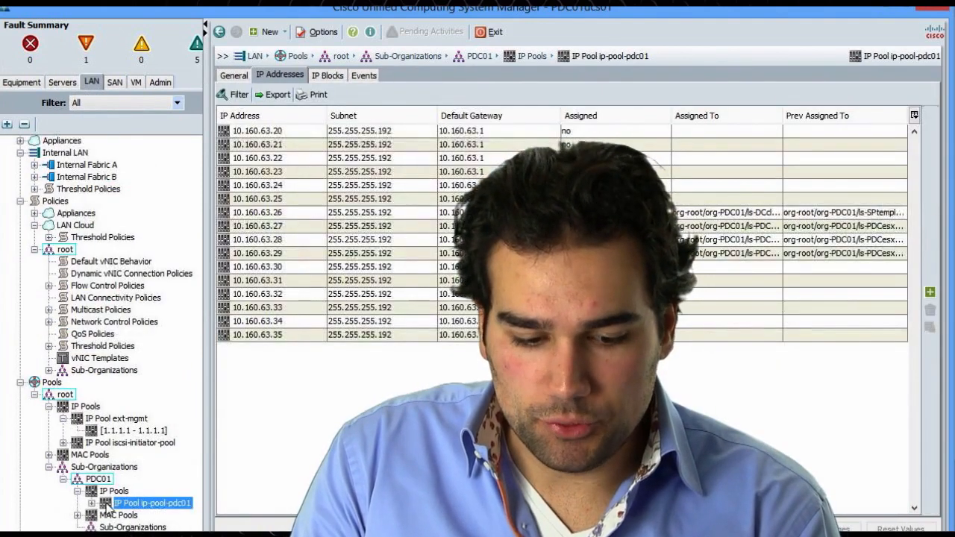
In PDC01's pool-mac-pdc01-A, mark MAC 00:25:B5:01:0A:8F assigned to DCclass1's cNIVmanagement vNIC
left_click(48, 455)
left_click(63, 467)
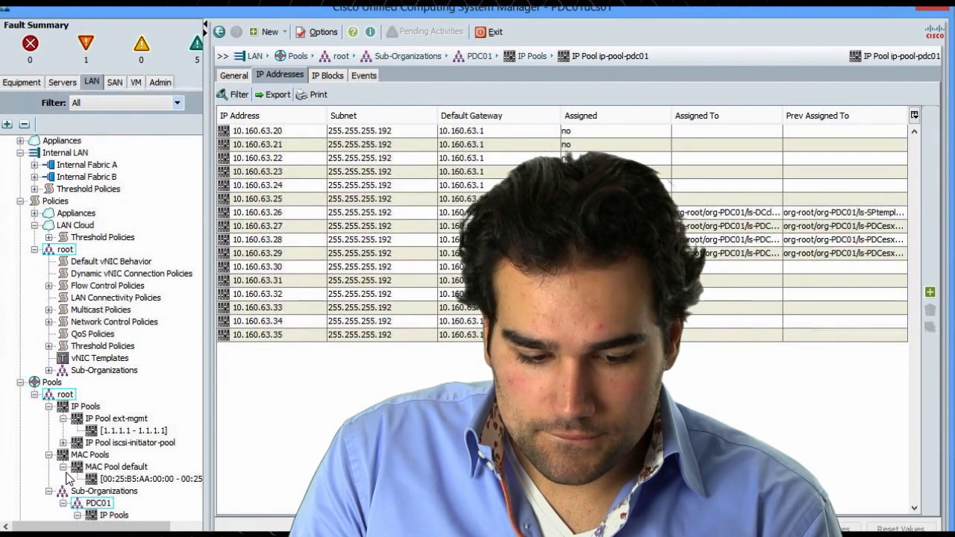
scroll(68, 478, "down", 2)
left_click(77, 490)
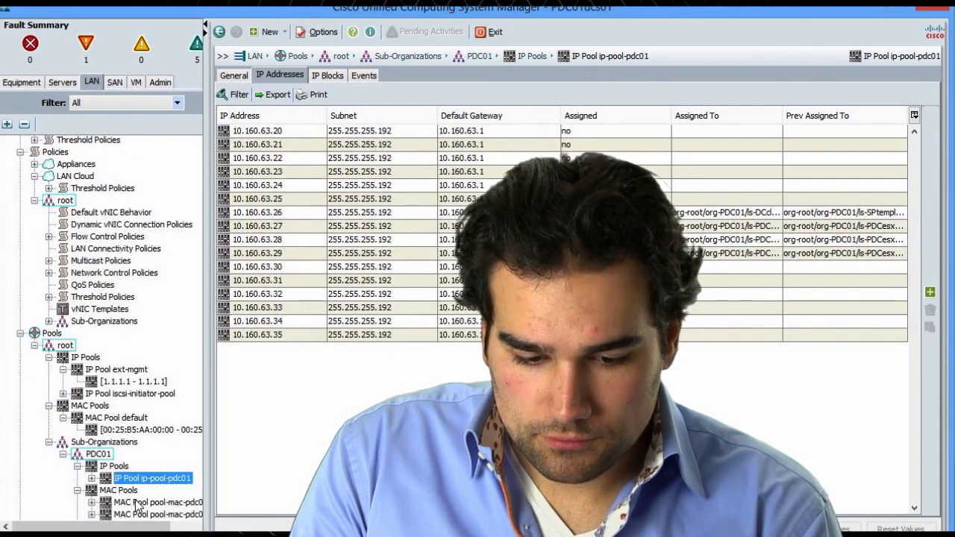
left_click(137, 502)
left_click(299, 78)
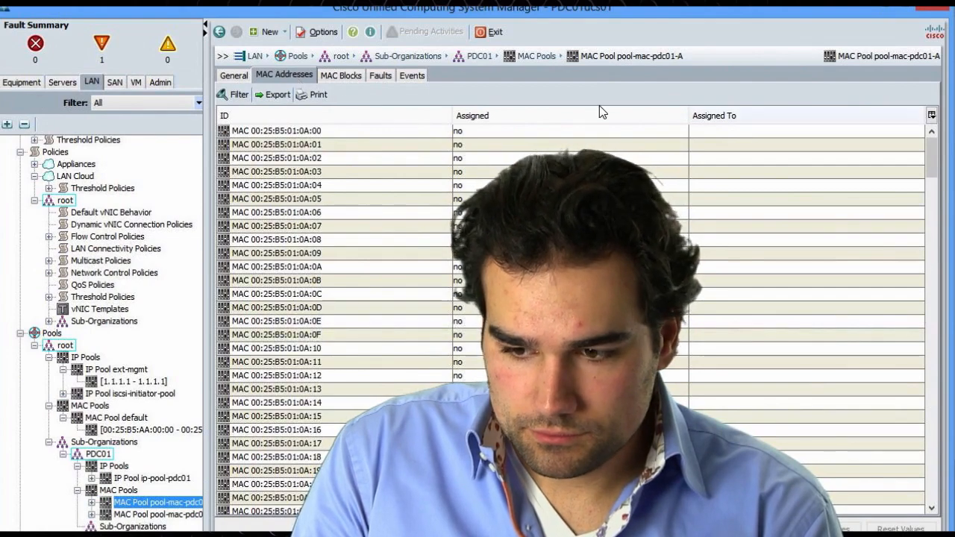
left_click_drag(931, 157, 928, 345)
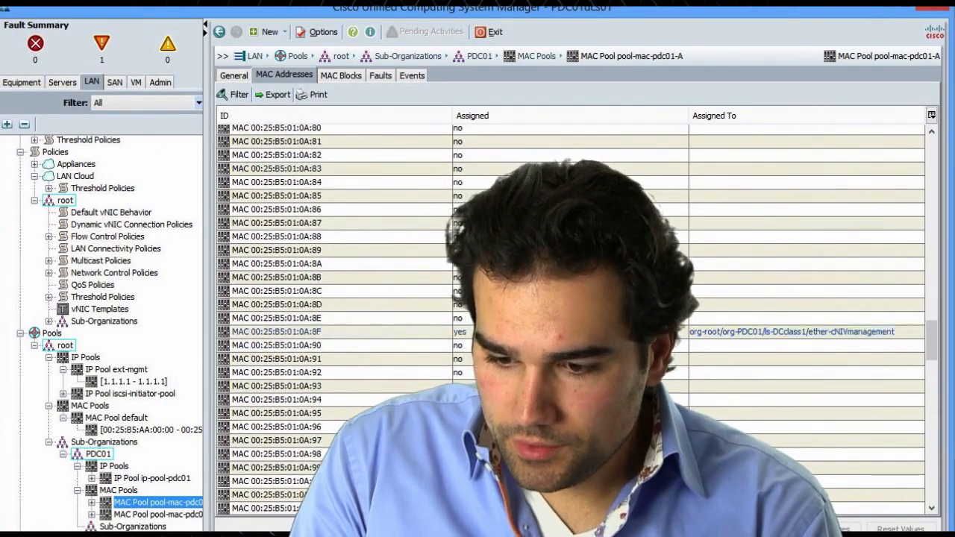
left_click(642, 332)
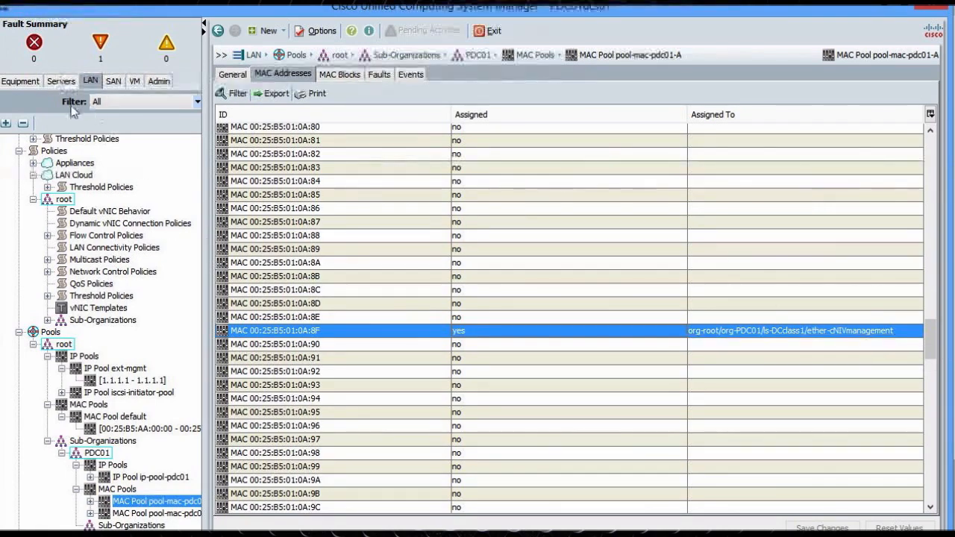
left_click(60, 82)
Show DCclass1's network settings listing its five vNICs and their MAC addresses
left_click(132, 198)
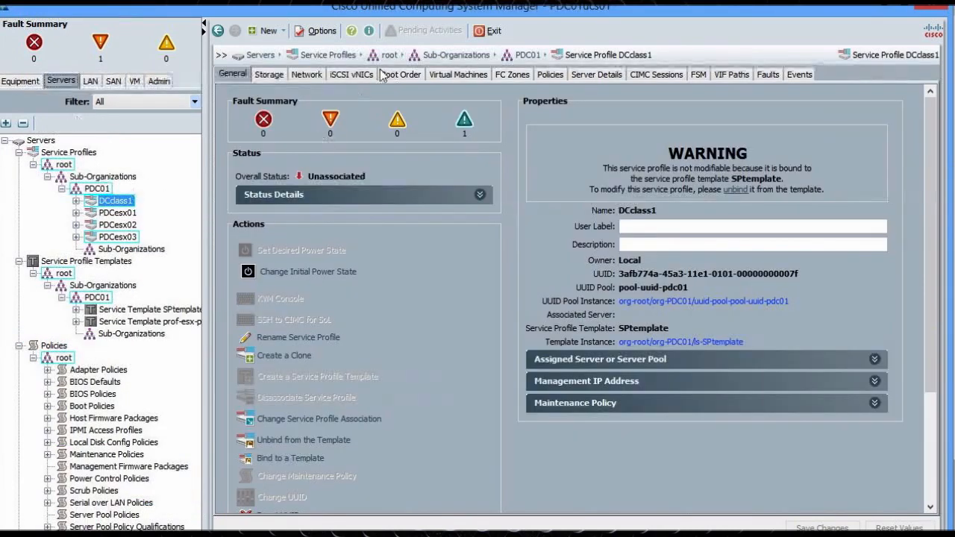
left_click(306, 75)
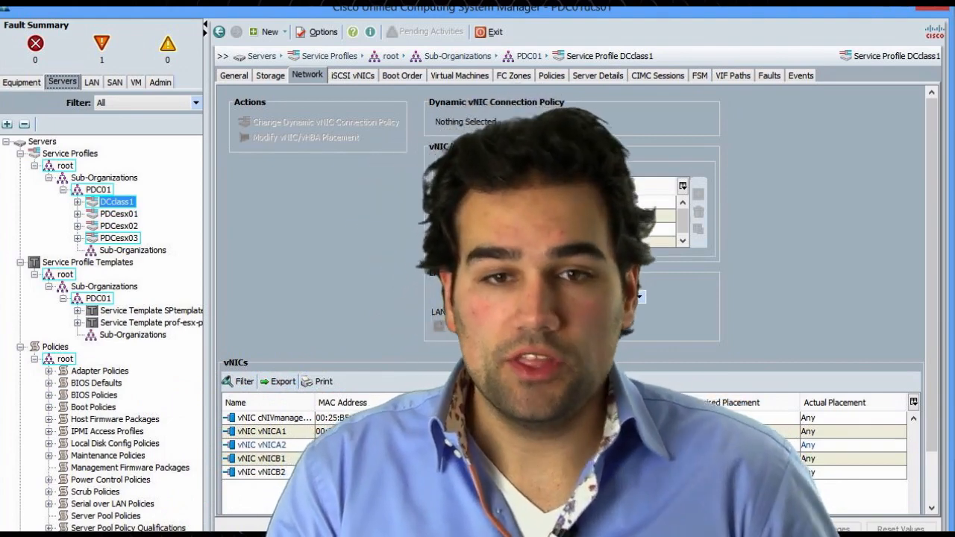
Clone DCclass1 as DCclass2 in org PDC01 and view DCclass2's vNIC MAC addresses
right_click(109, 206)
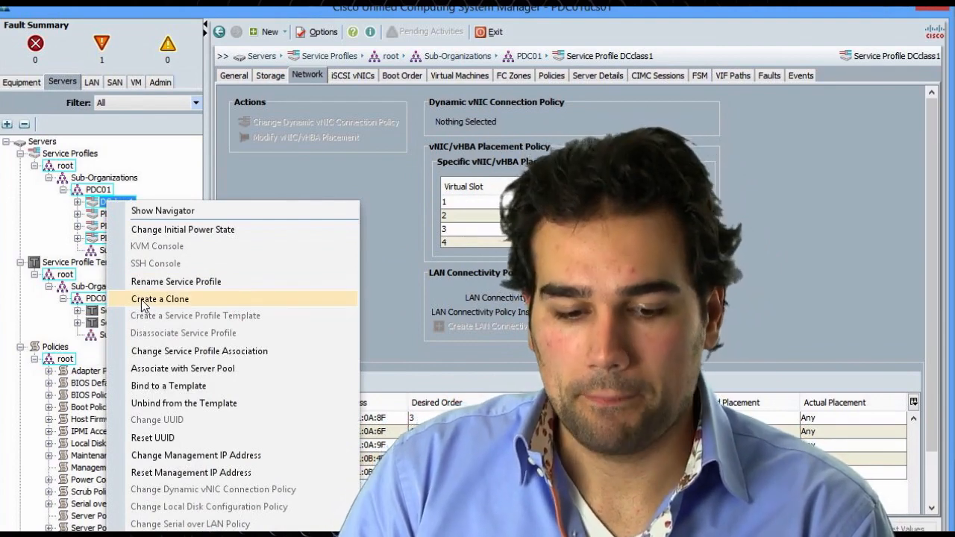
left_click(143, 299)
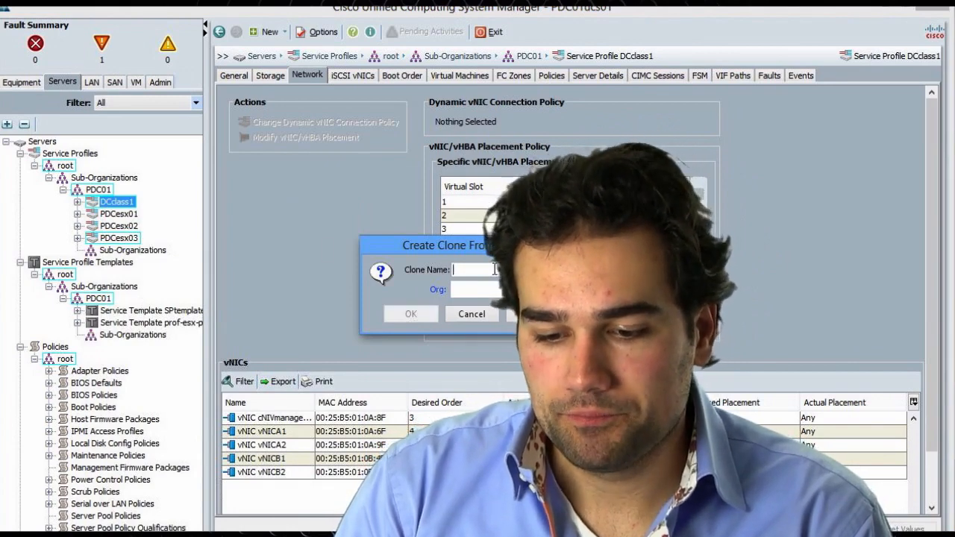
type("DCclass2")
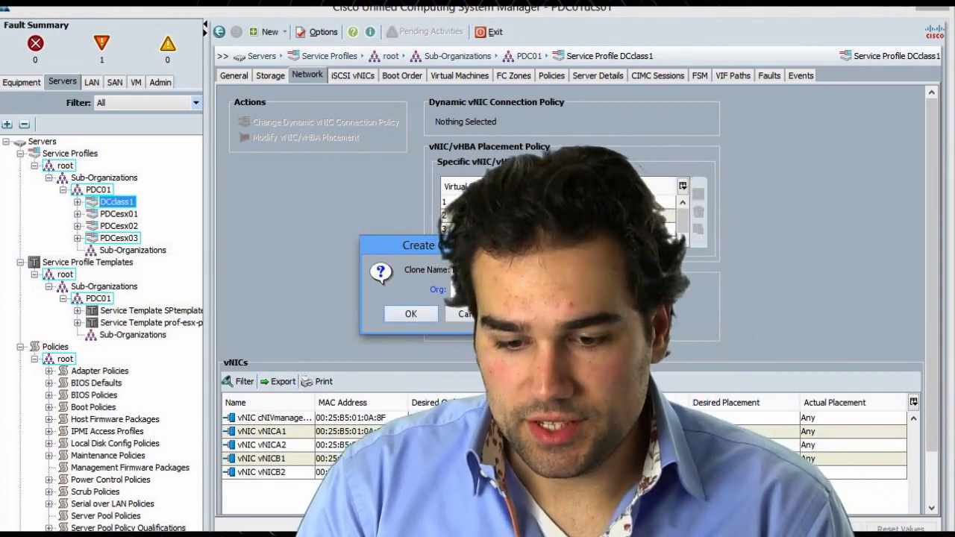
key("Tab")
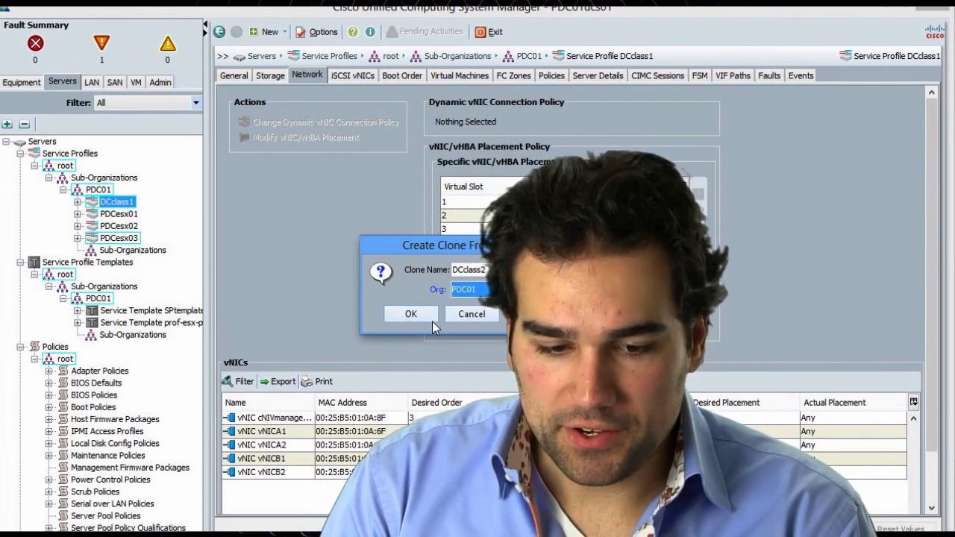
left_click(412, 314)
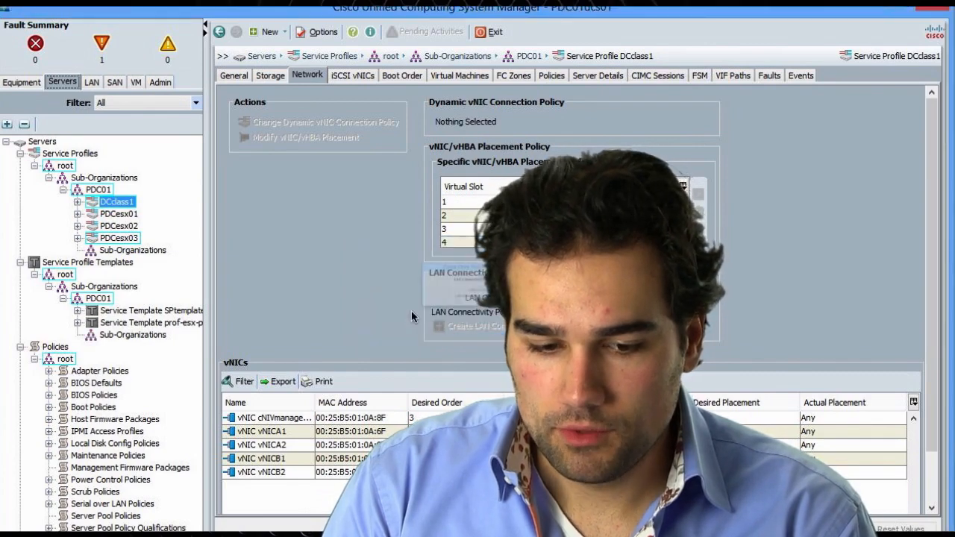
left_click(475, 315)
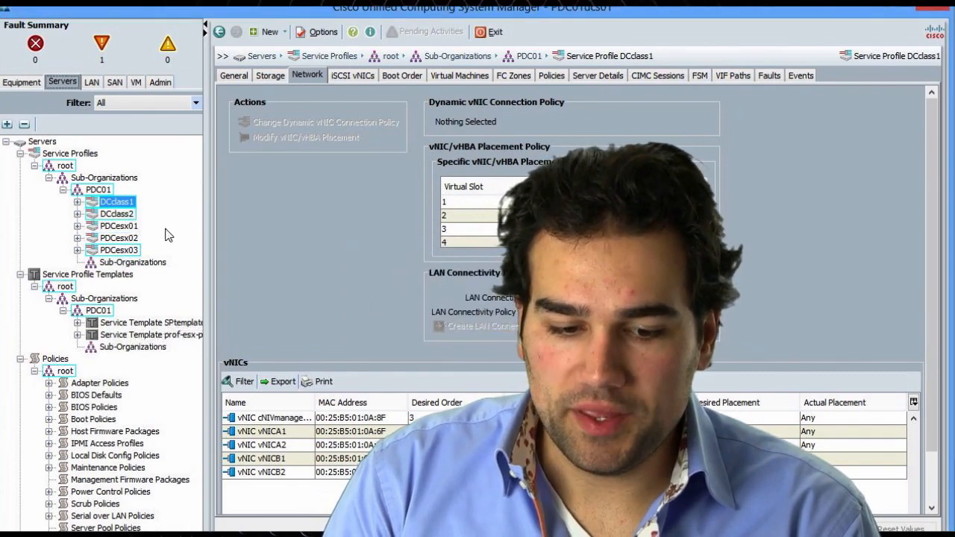
left_click(117, 215)
left_click(302, 78)
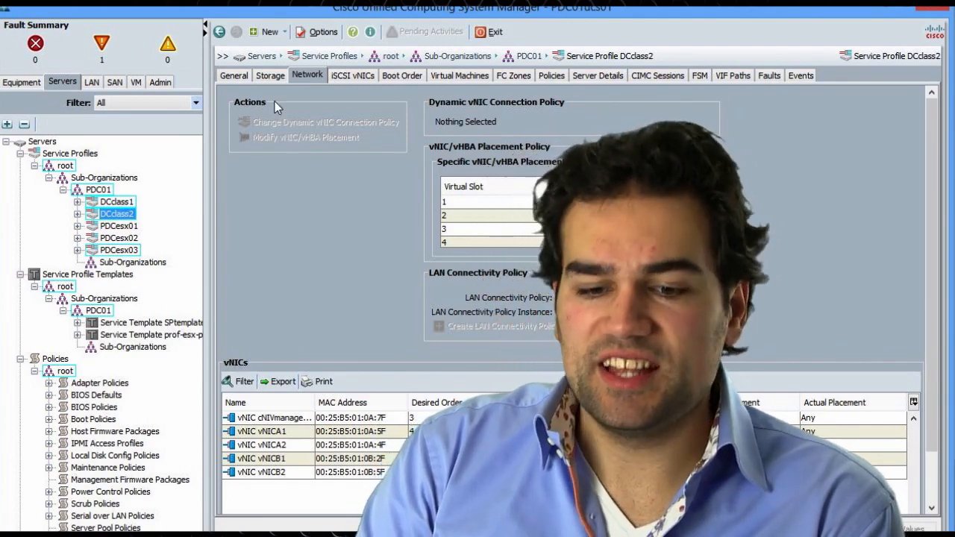
View DCclass2's general properties confirming it is unassociated and still bound to SPtemplate
left_click(233, 75)
left_click(318, 75)
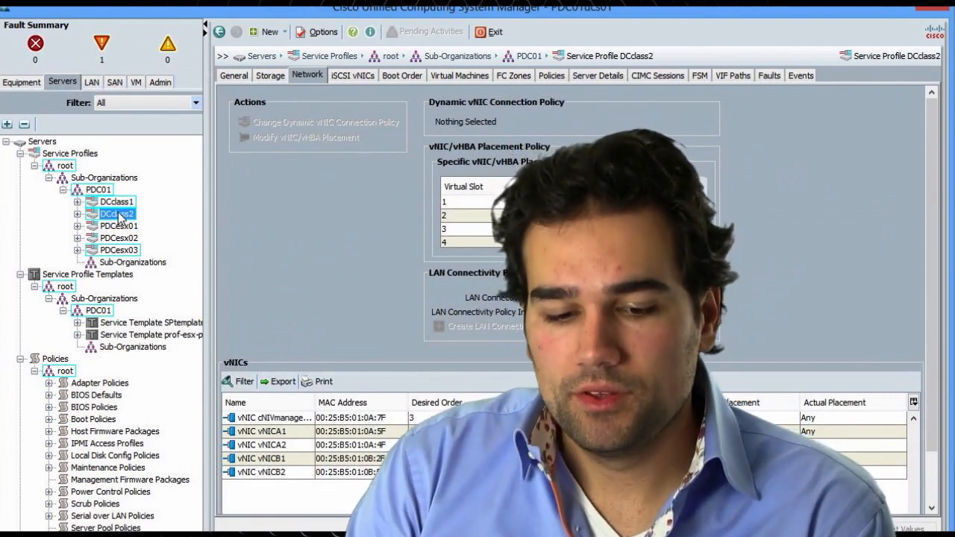
left_click(245, 75)
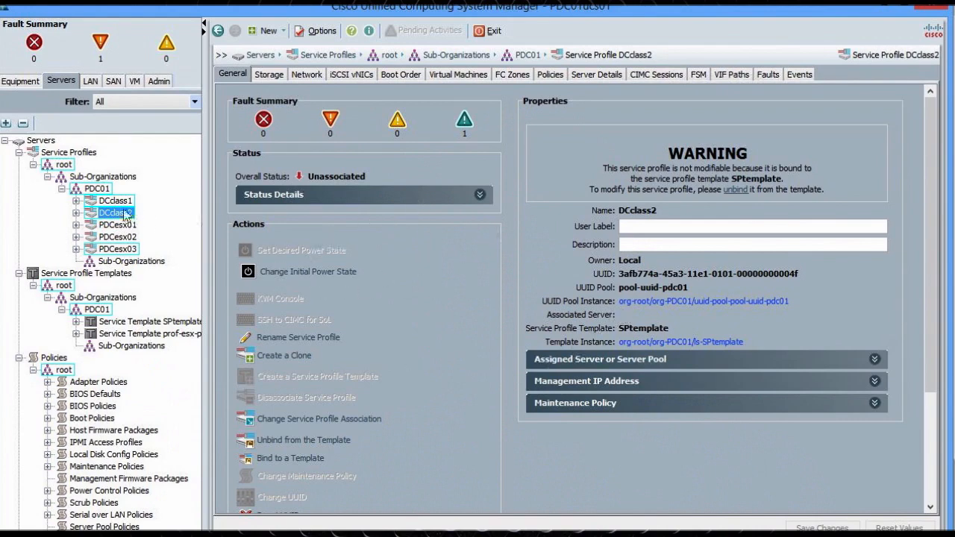
left_click(141, 321)
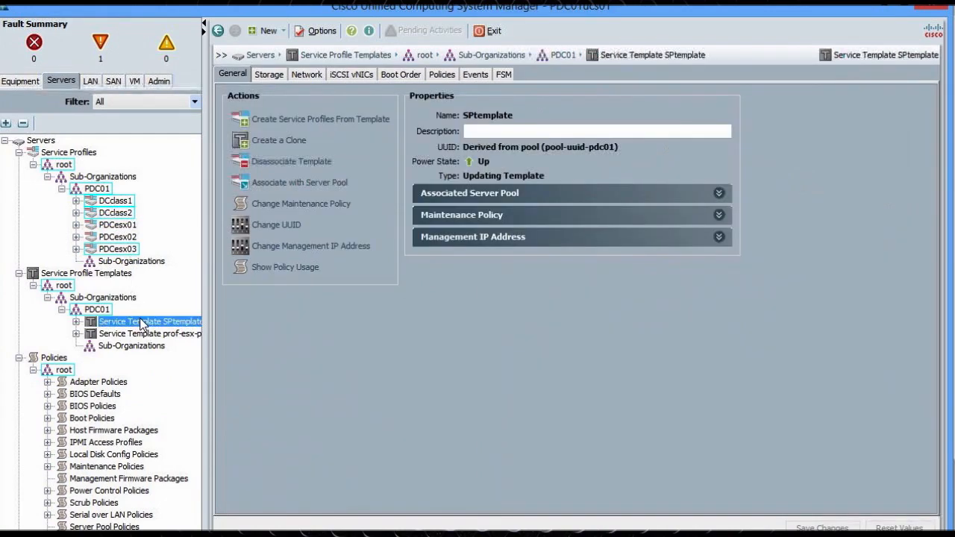
left_click(116, 202)
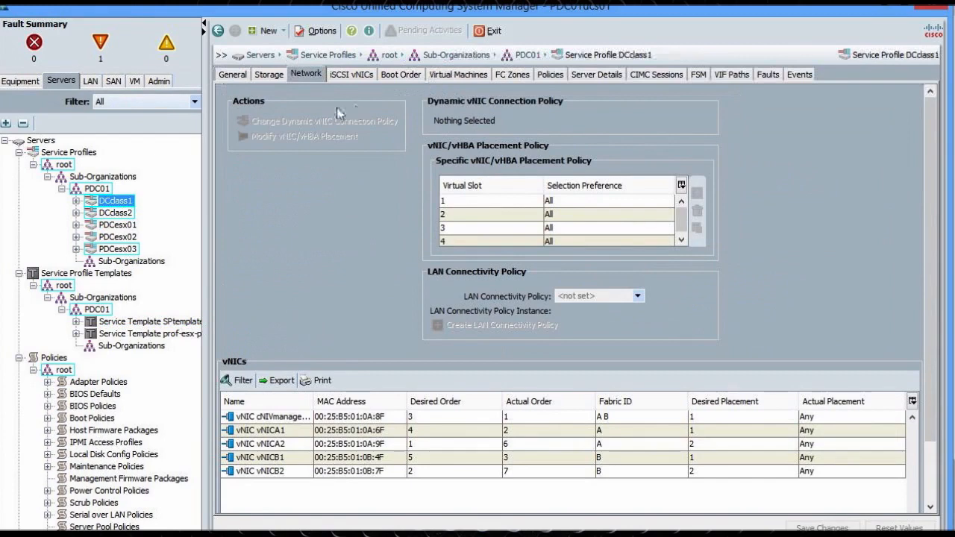
left_click(233, 75)
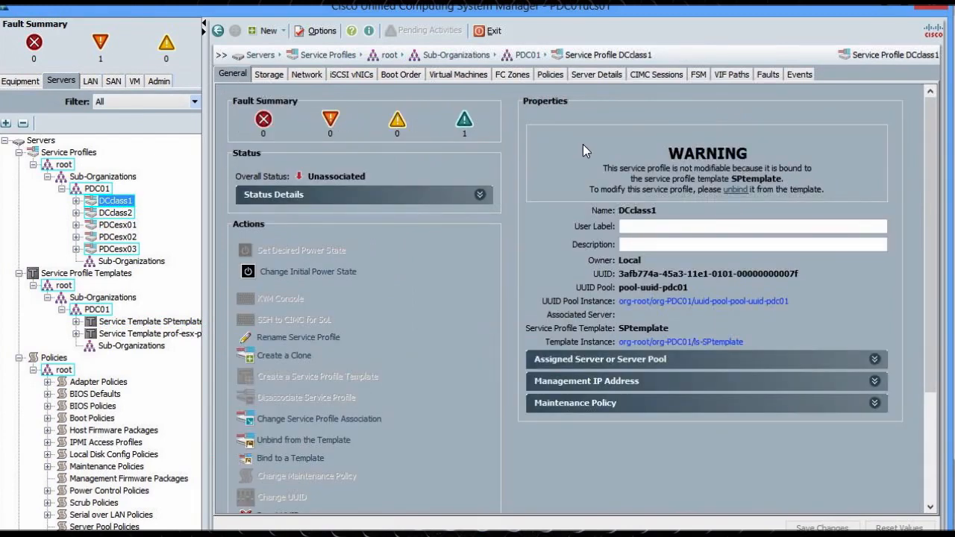
left_click(106, 213)
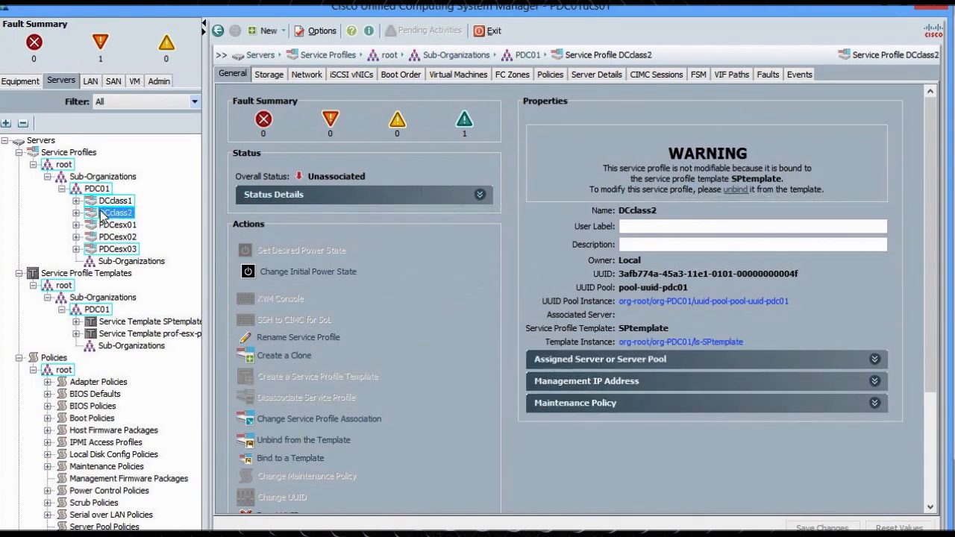
Unbind DCclass2 from SPtemplate, then compare it with the still-bound DCclass1
left_click(736, 191)
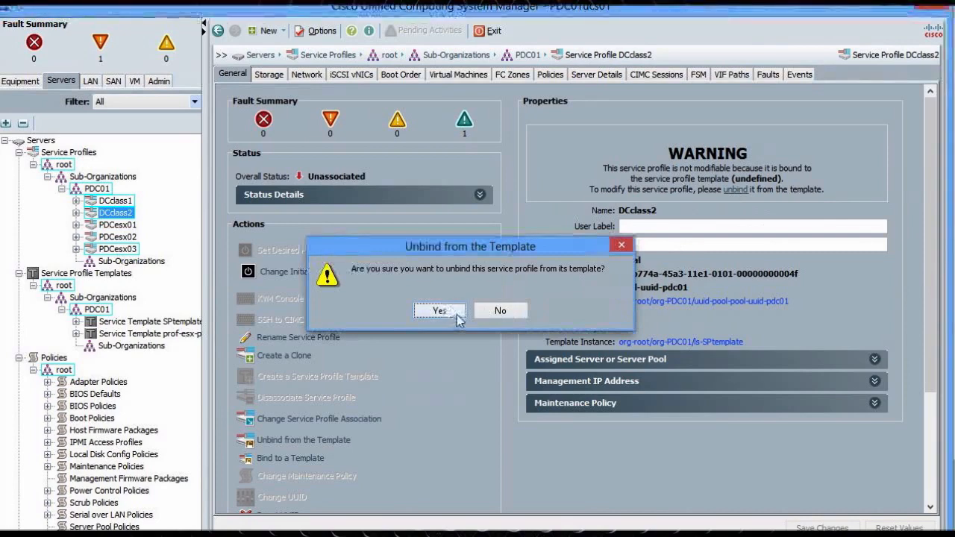
left_click(455, 313)
left_click(470, 308)
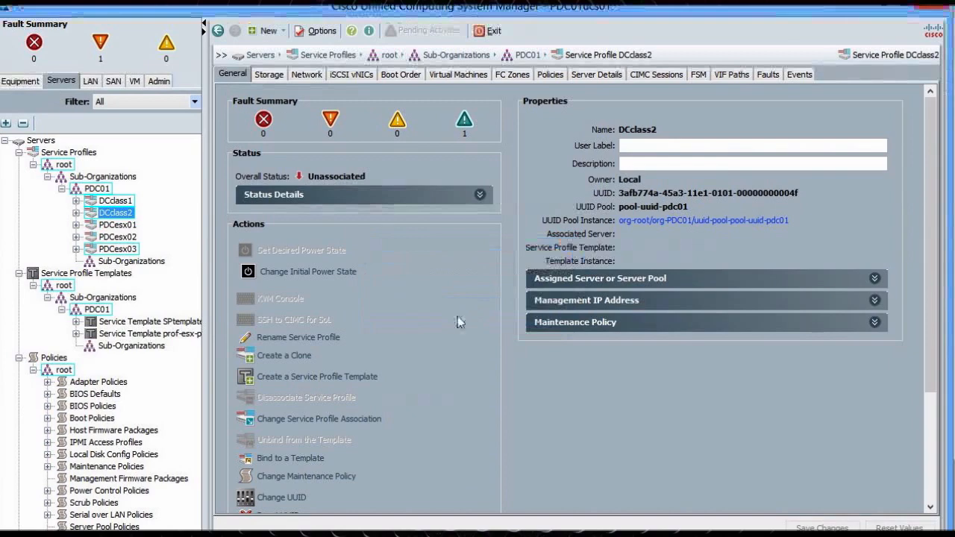
left_click(119, 202)
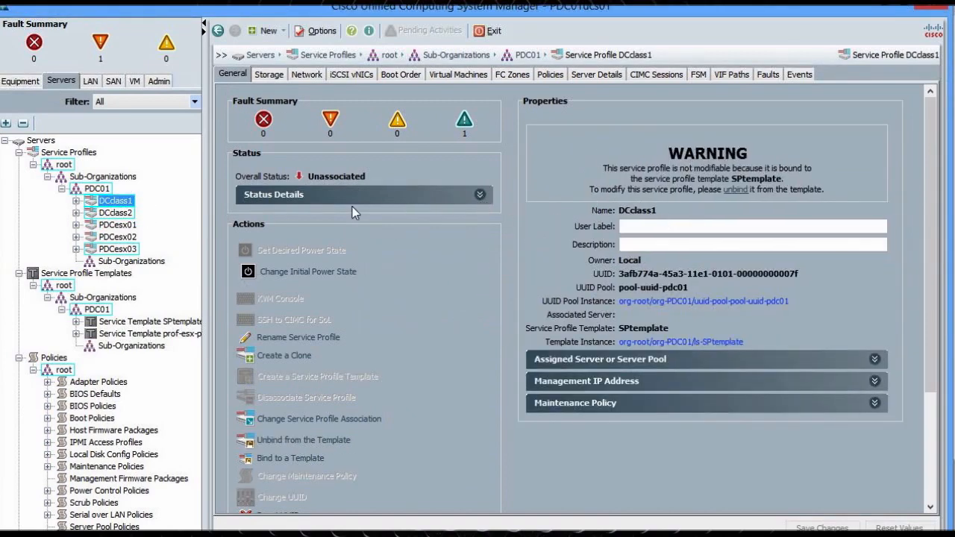
left_click(118, 215)
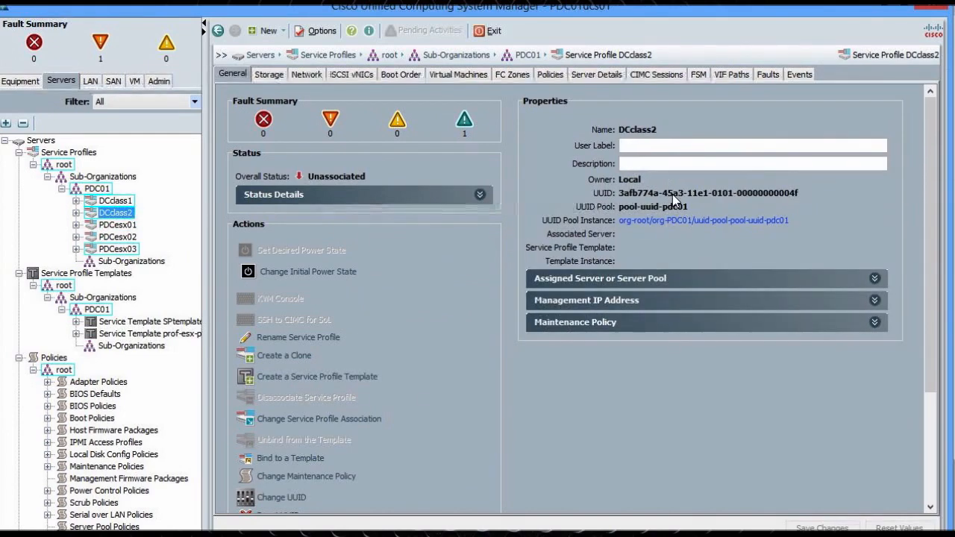
Cancel a new vNIC form on DCclass2's Network tab, then view its Storage and General tabs
left_click(317, 75)
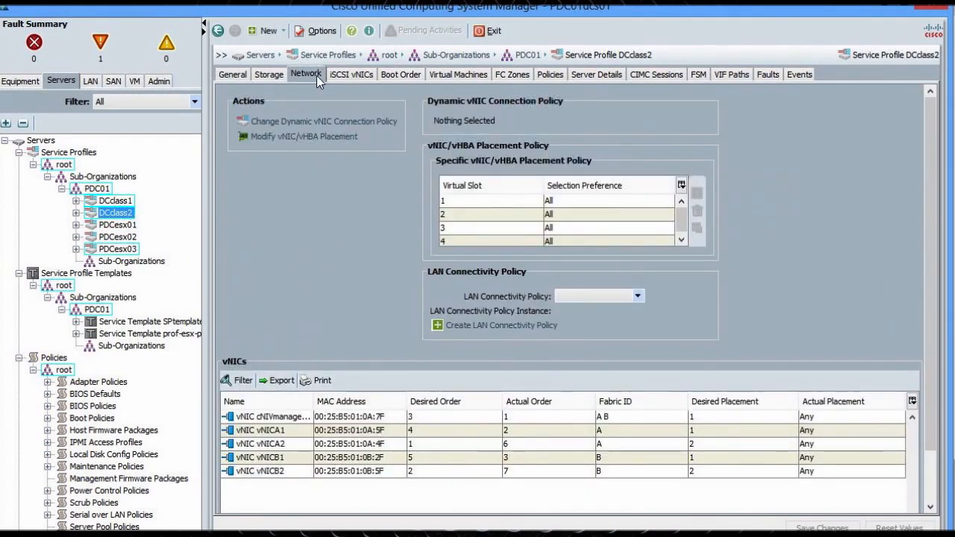
scroll(825, 365, "down", 2)
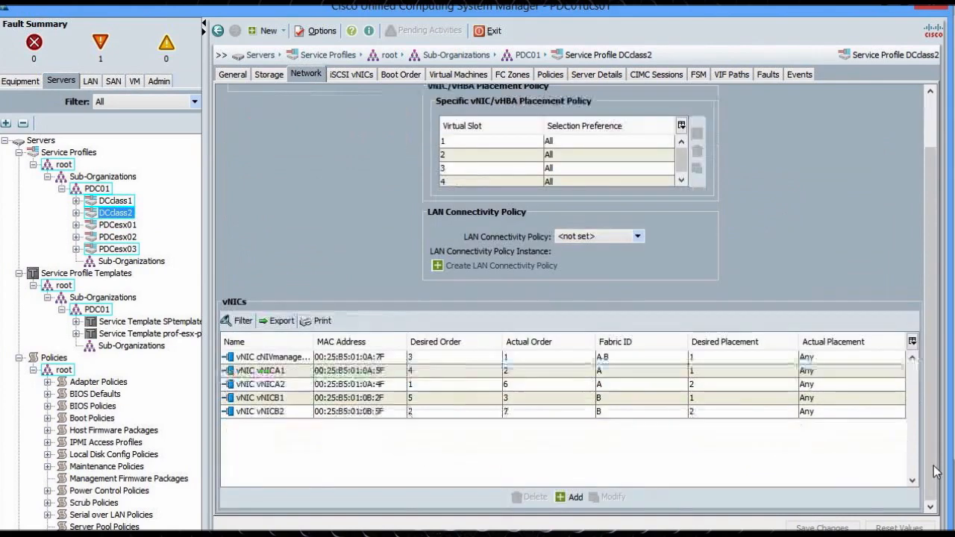
left_click(573, 495)
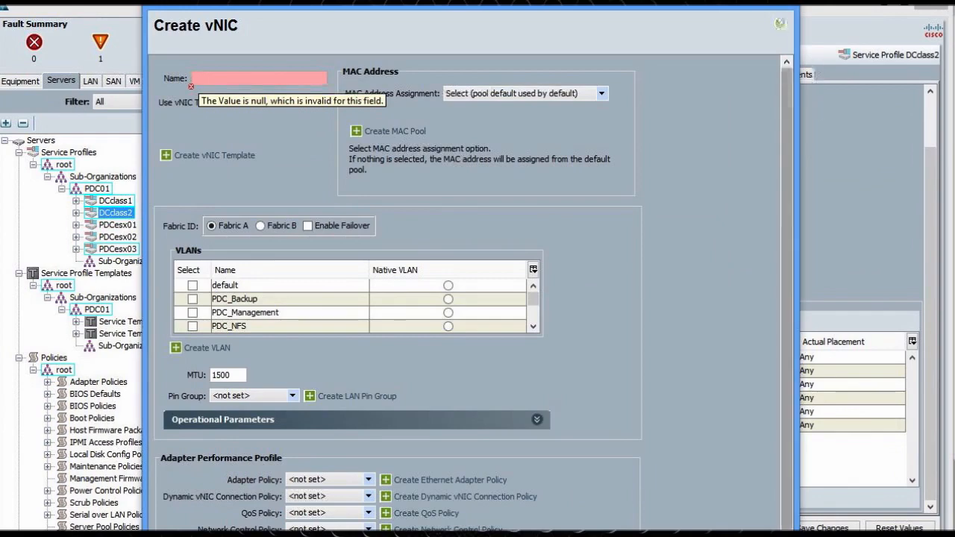
left_click(781, 4)
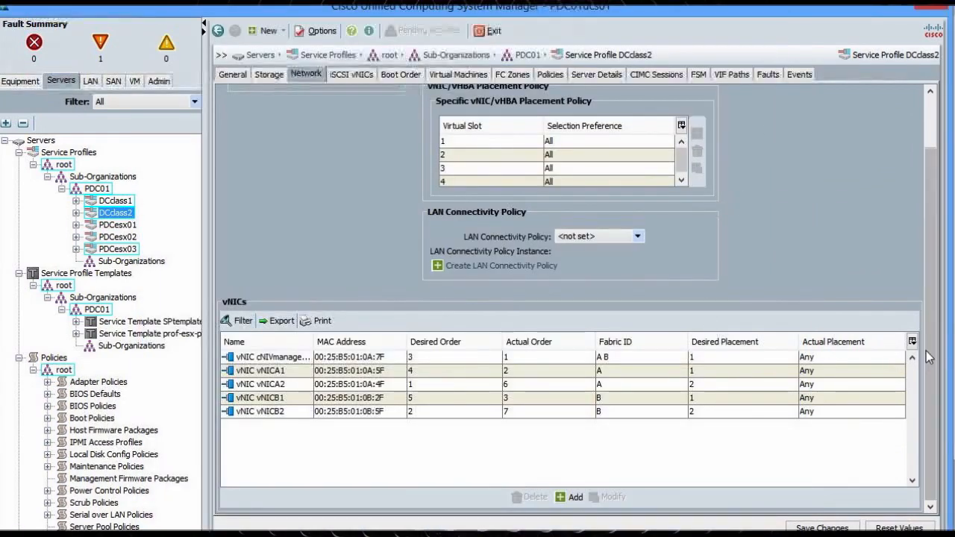
scroll(926, 351, "up", 2)
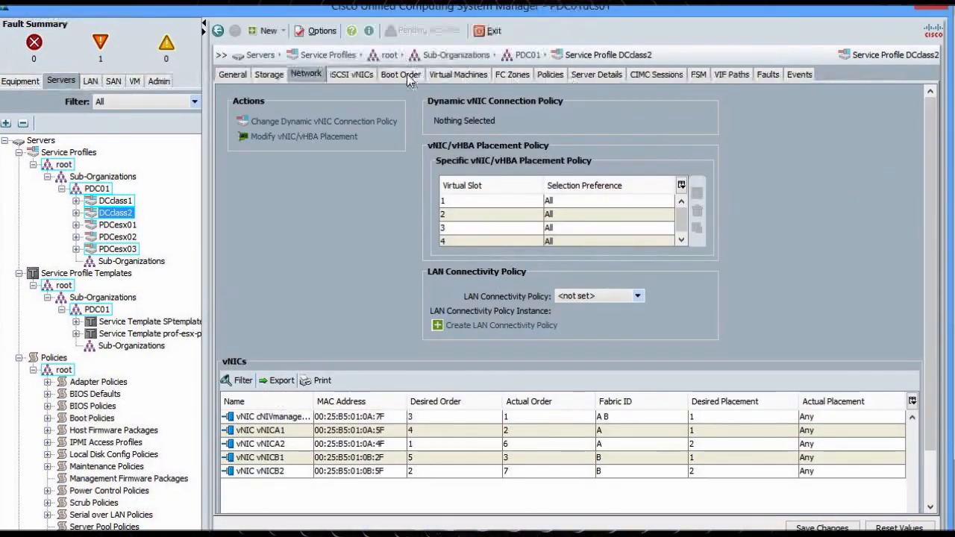
left_click(261, 79)
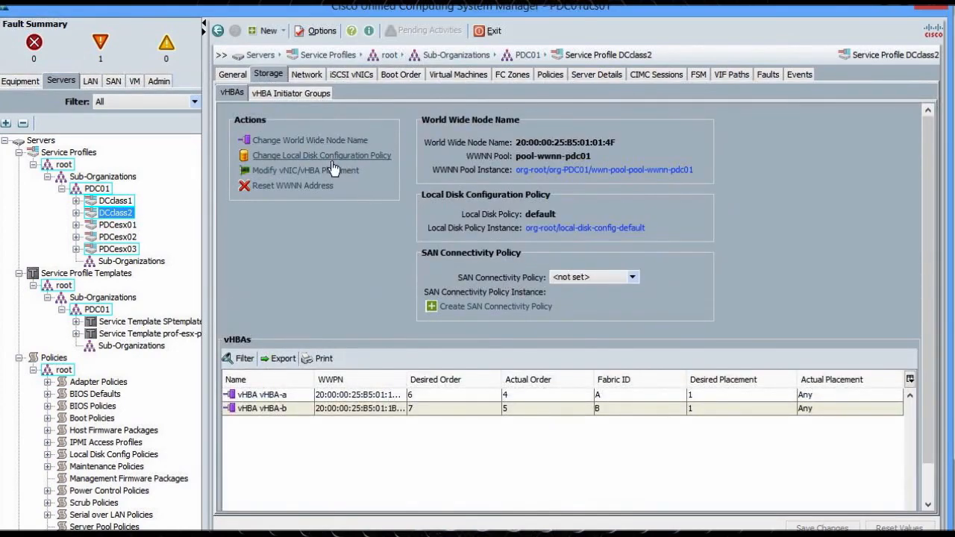
left_click(232, 74)
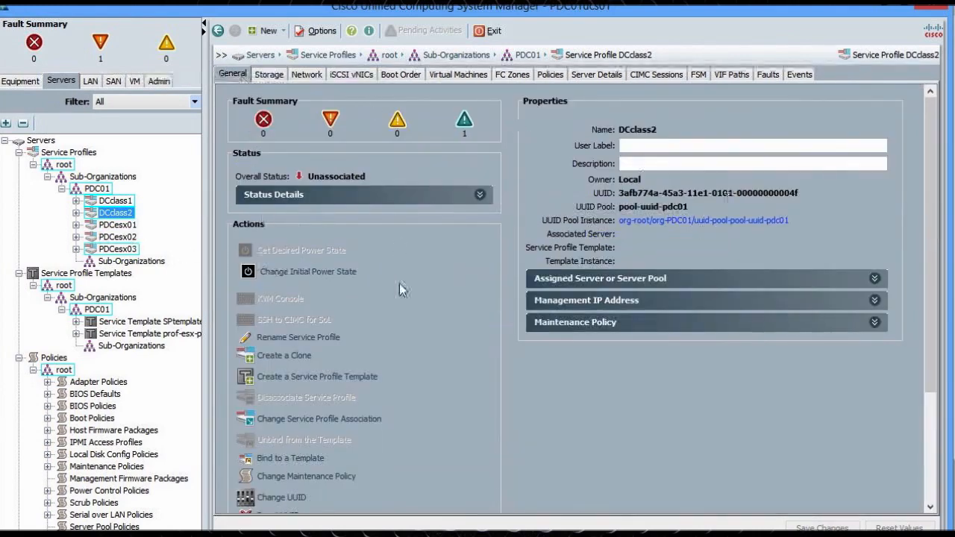
Delete DCclass2's first four vNICs and save the changes, keeping vNICB2
left_click(292, 80)
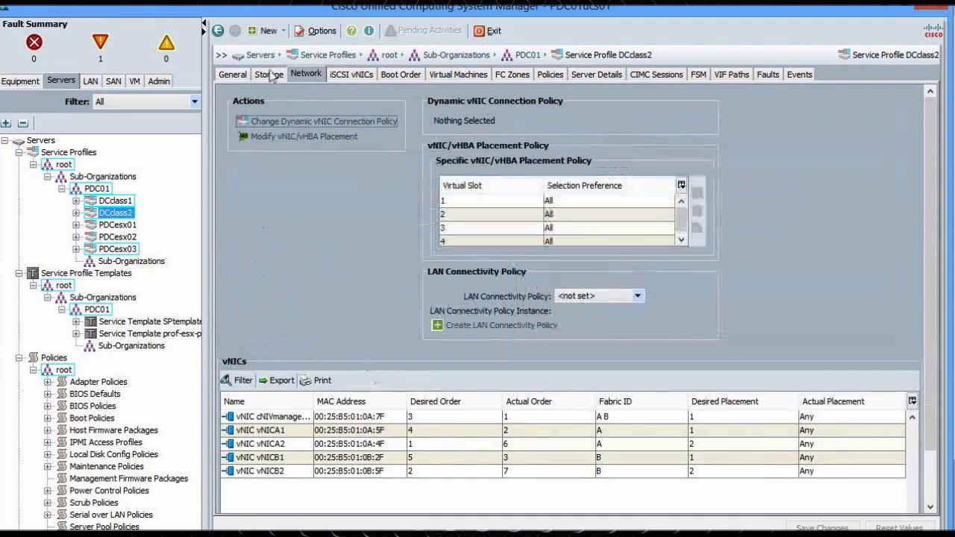
left_click(287, 418)
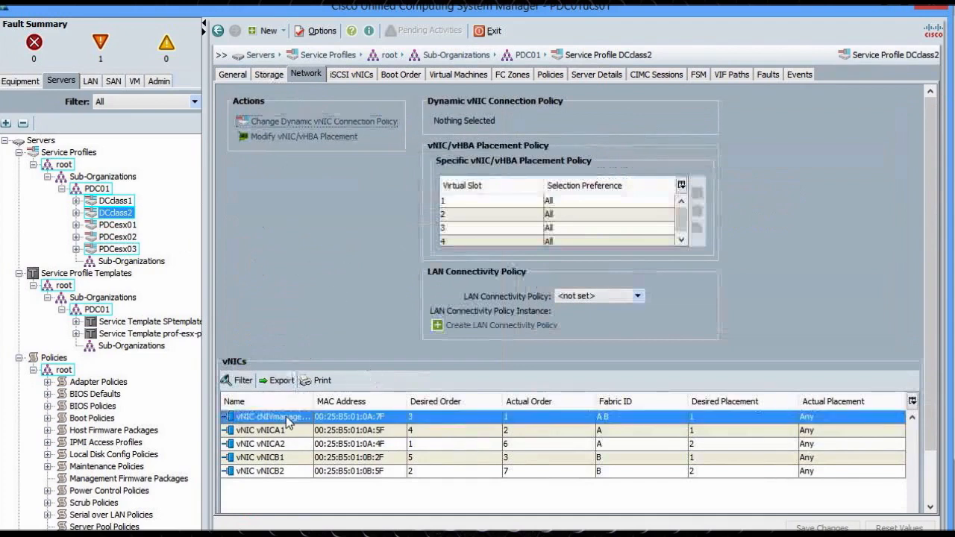
left_click(277, 456, "shift")
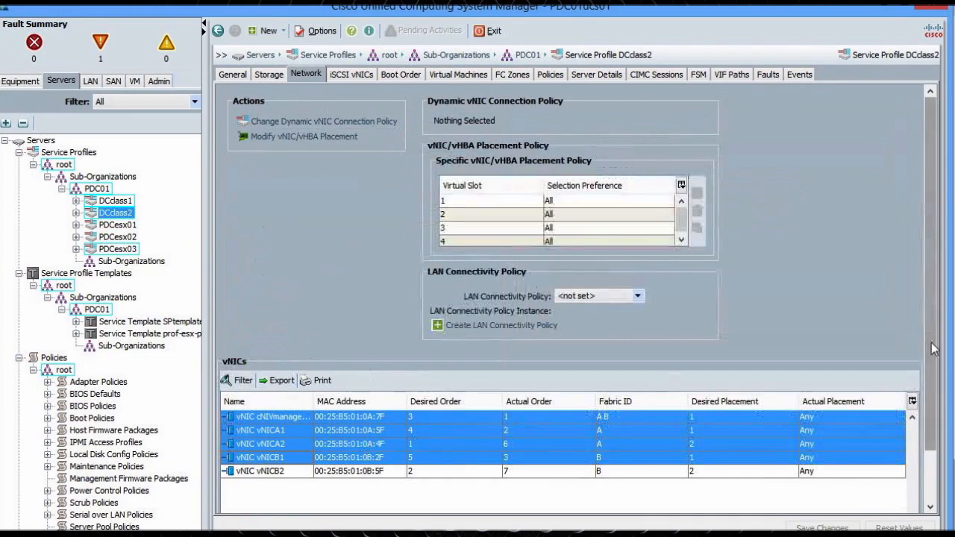
left_click_drag(930, 349, 931, 407)
left_click(531, 497)
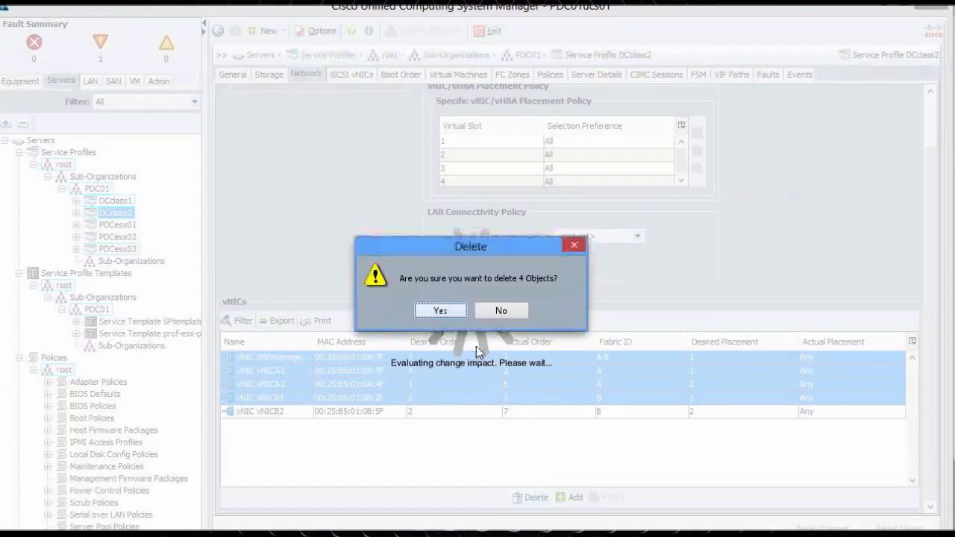
left_click(447, 313)
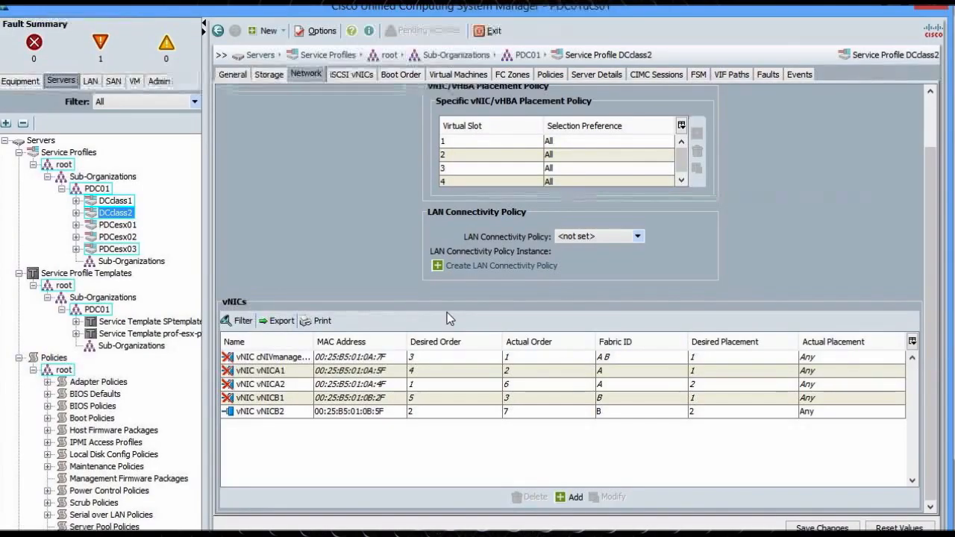
left_click(821, 527)
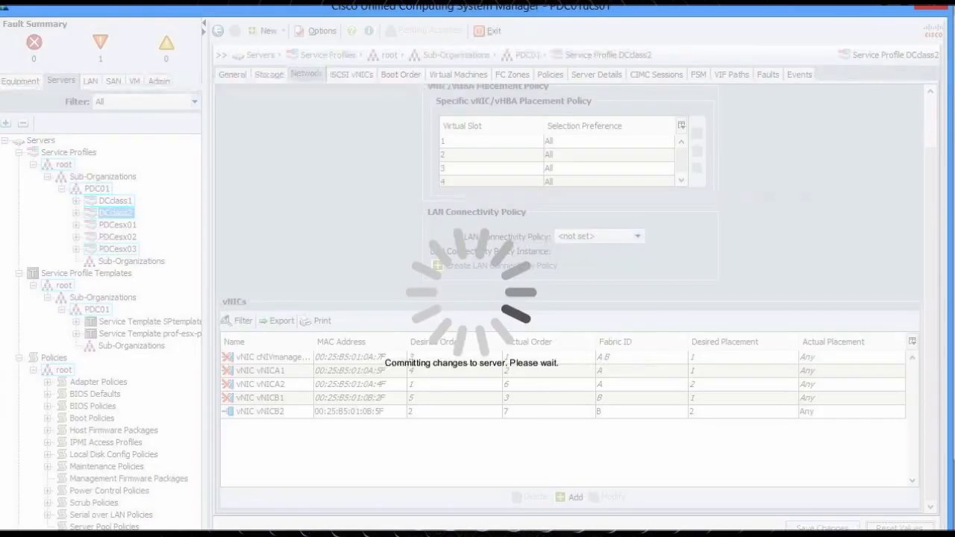
left_click(471, 307)
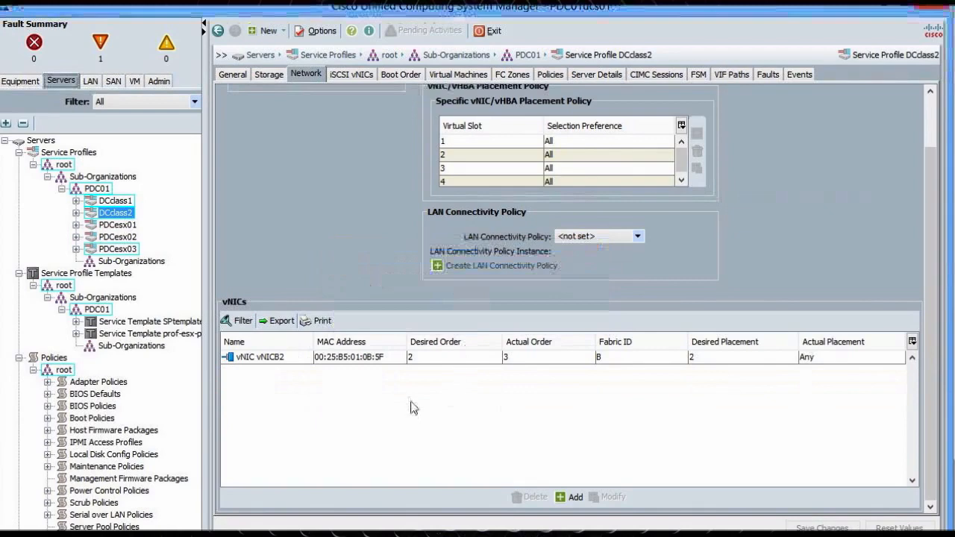
Add a template-based vNIC named 'vNICRick' to DCclass2 and save it
left_click(565, 498)
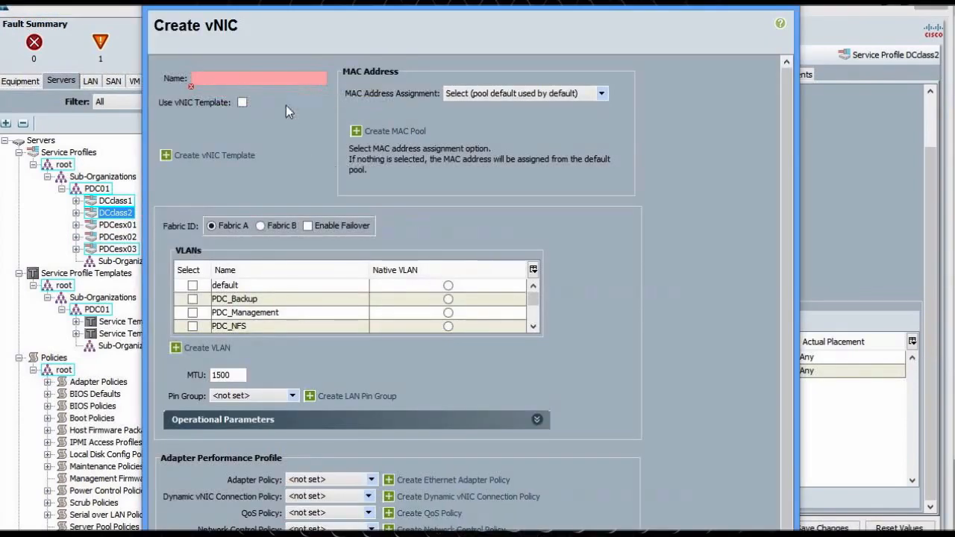
type("vNICRick")
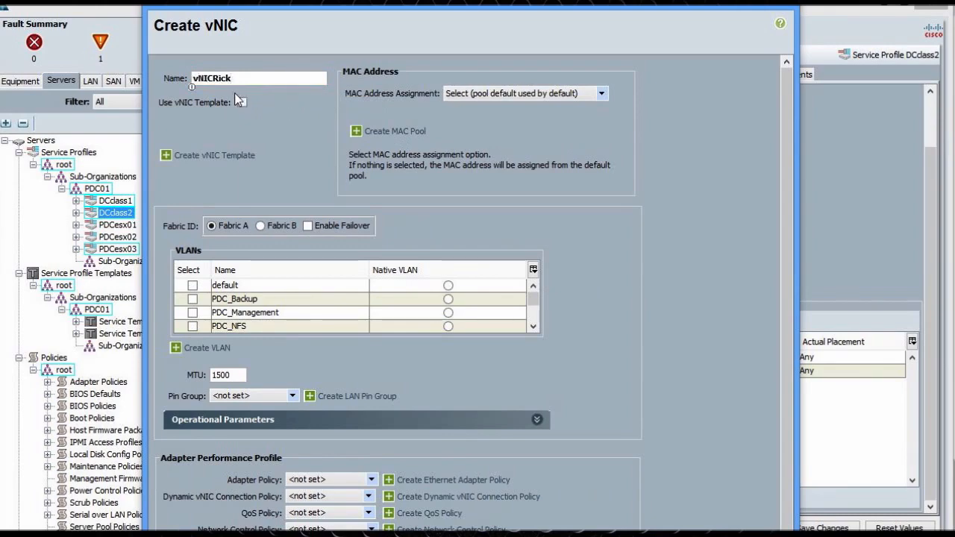
left_click(241, 101)
left_click(286, 158)
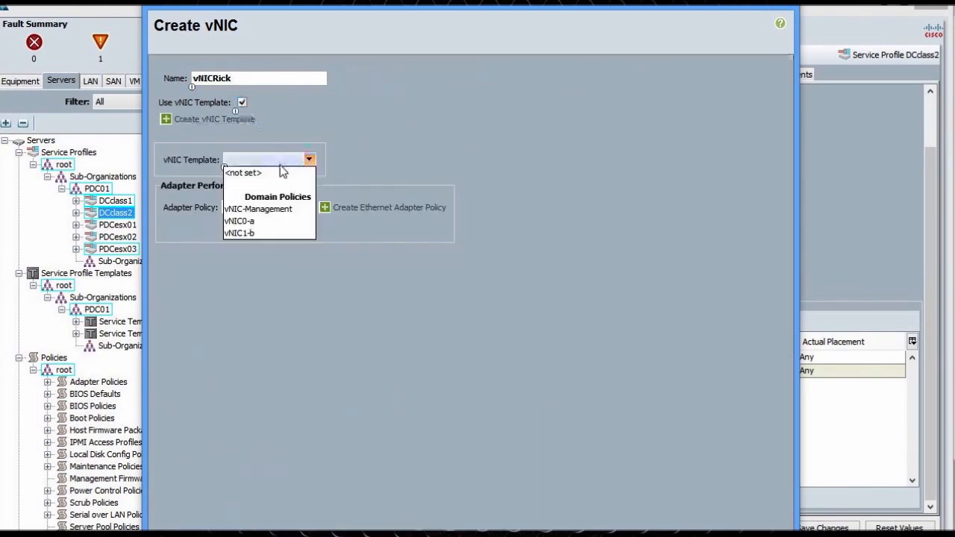
left_click(261, 221)
left_click(702, 532)
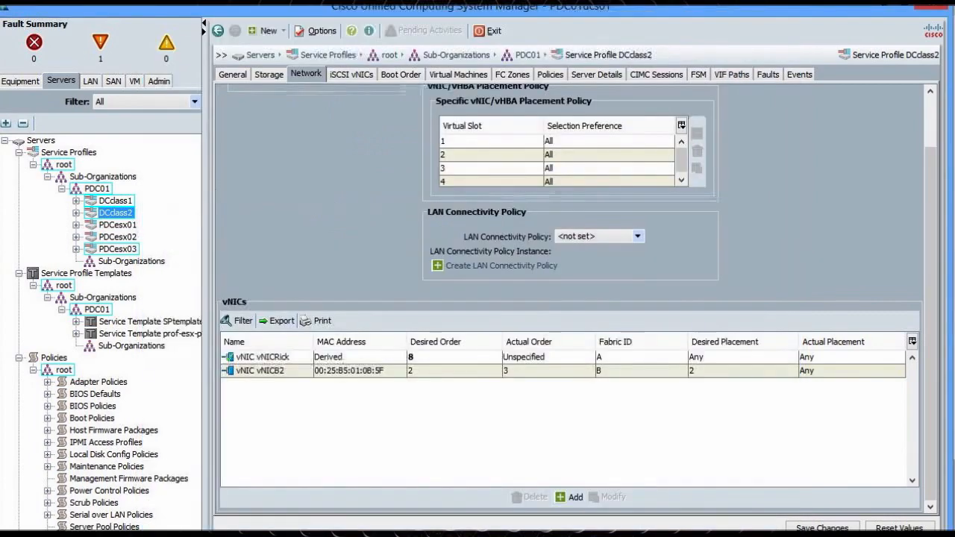
left_click(823, 528)
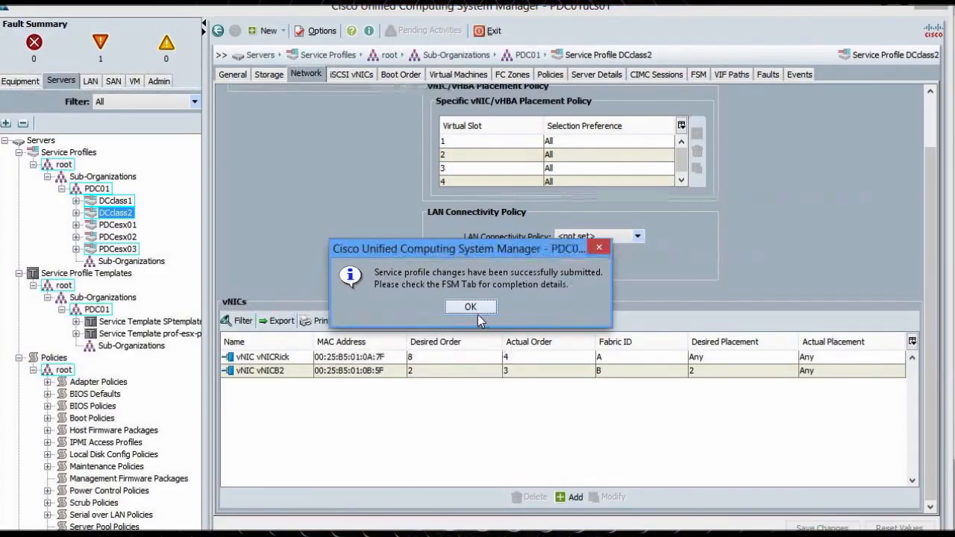
left_click(474, 308)
left_click(359, 359)
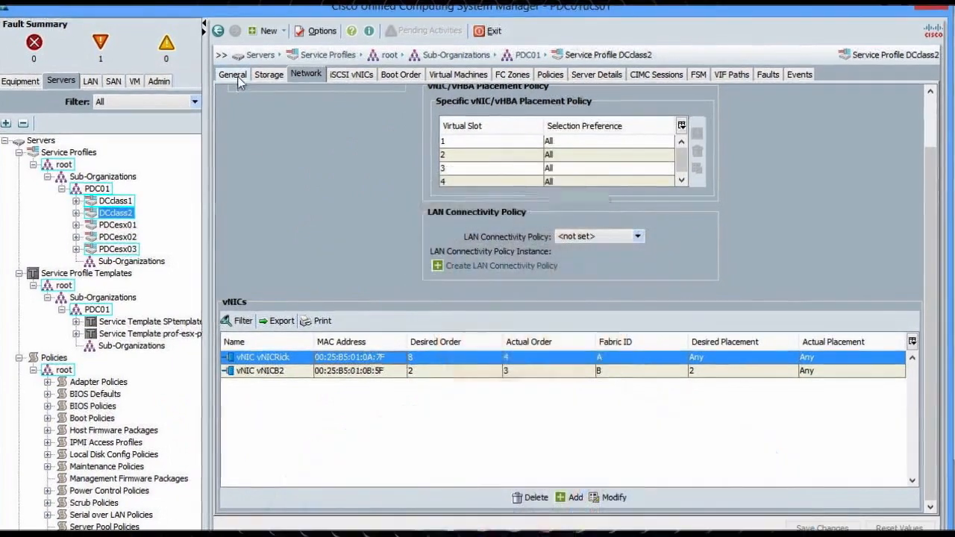
Bind DCclass2 to SPtemplate and check that its vNICs revert to the template's set
left_click(238, 75)
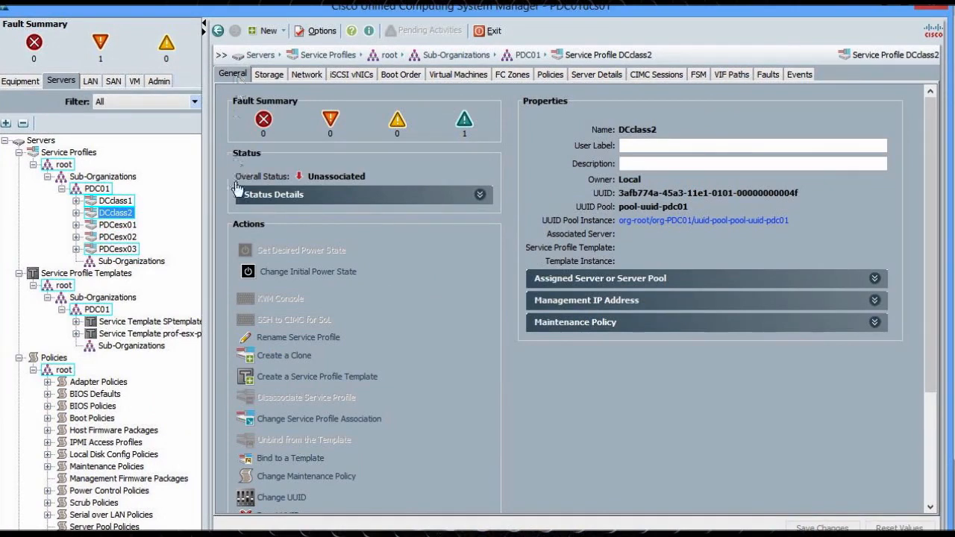
left_click(293, 459)
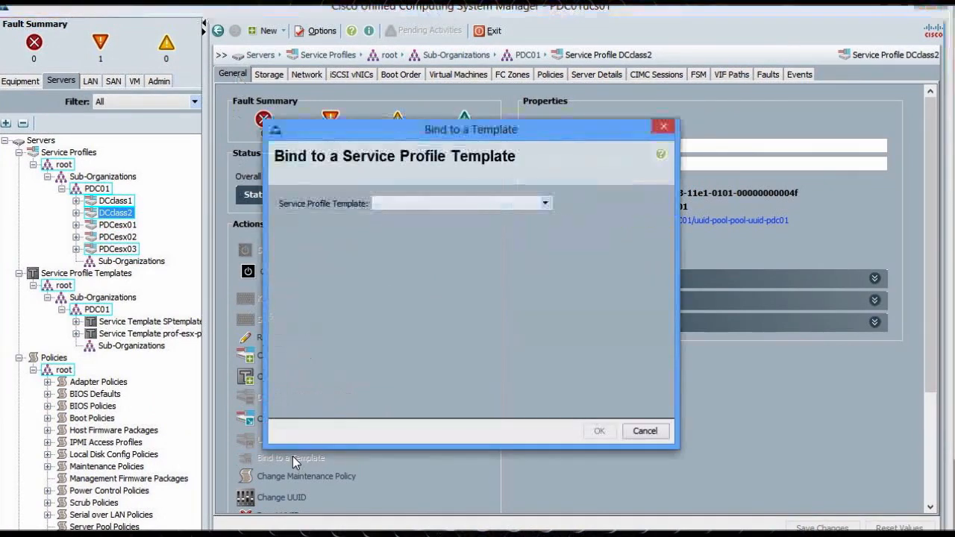
left_click(401, 203)
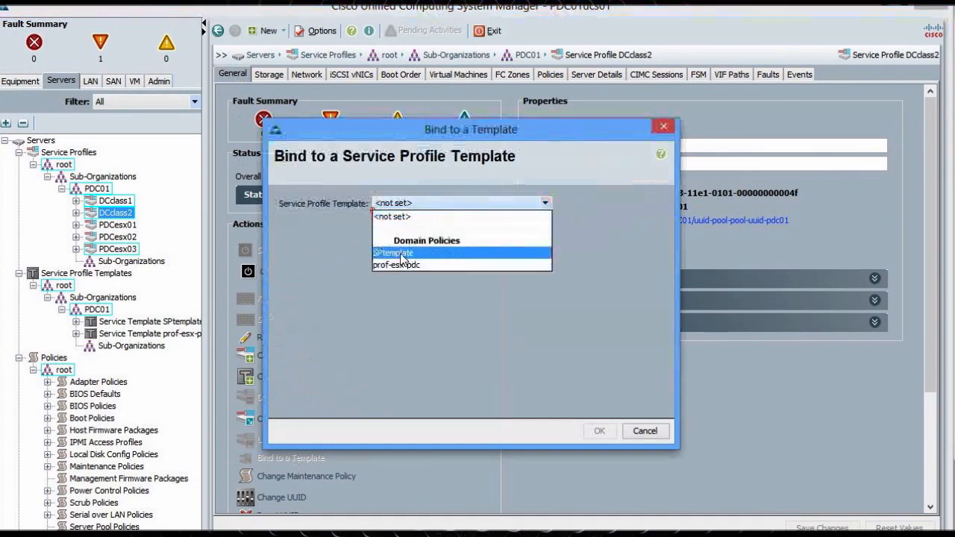
left_click(399, 253)
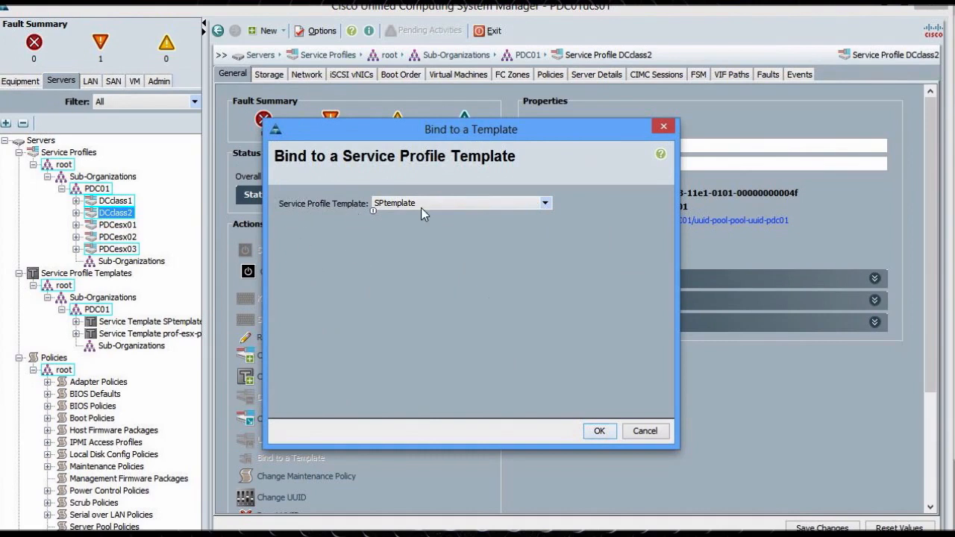
left_click(605, 434)
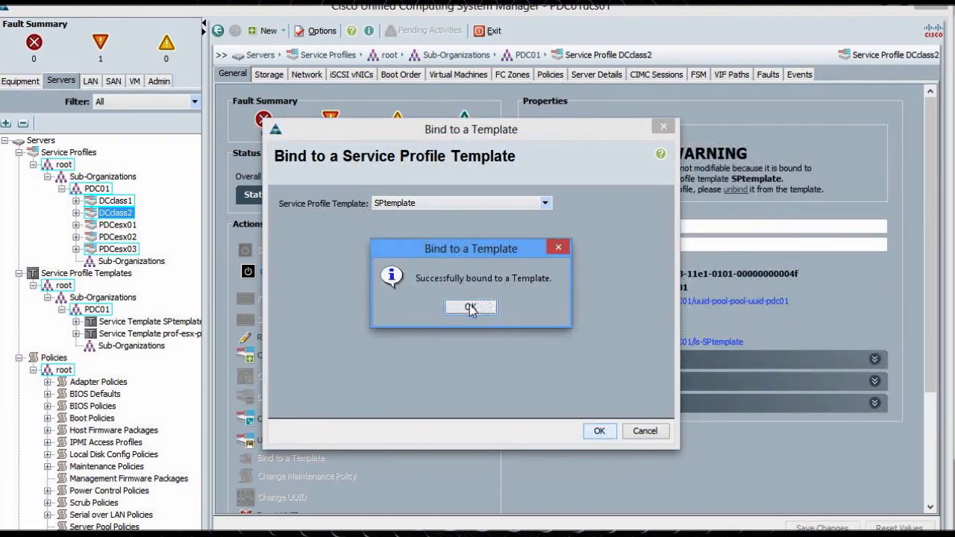
left_click(471, 307)
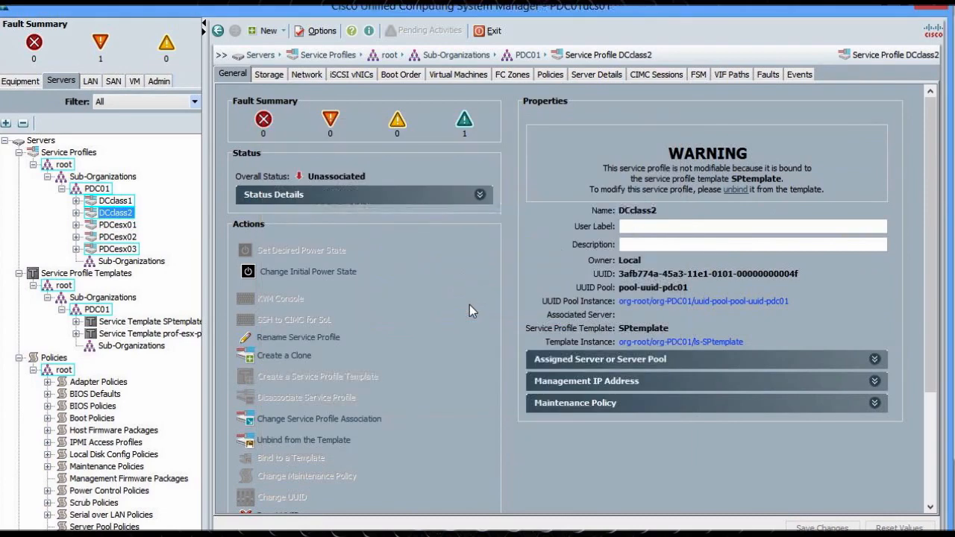
left_click(306, 75)
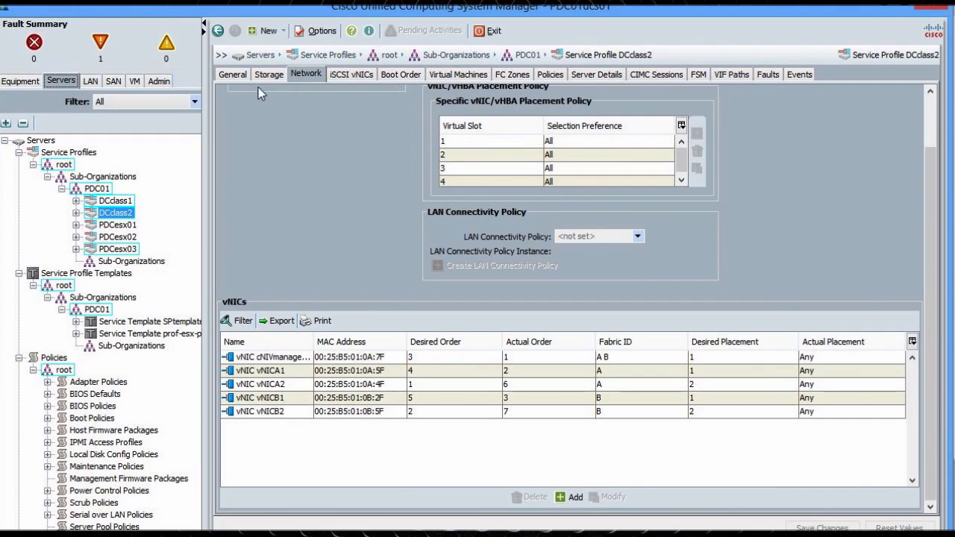
Review DCclass2's General, Network and Policies tabs, including host firmware policy firmware-pack-1
left_click(232, 74)
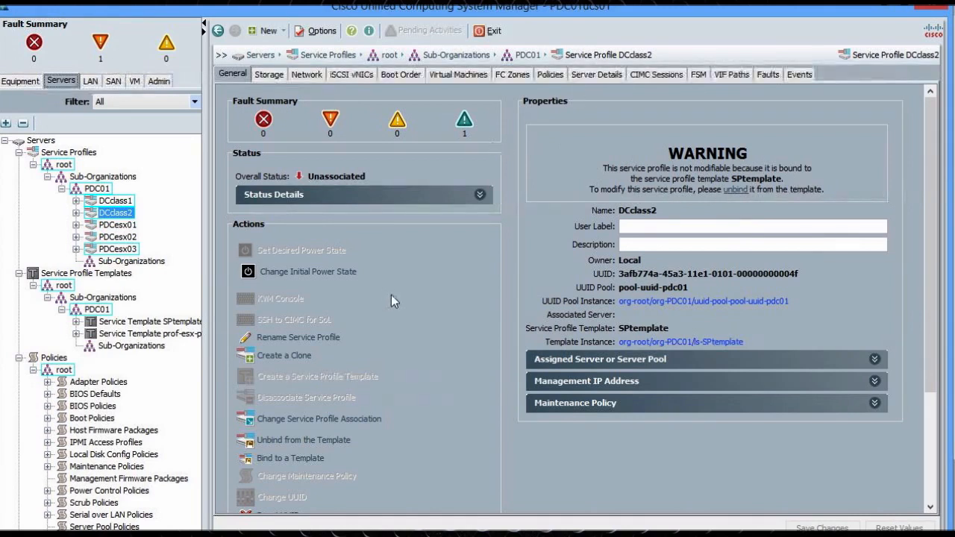
left_click(309, 75)
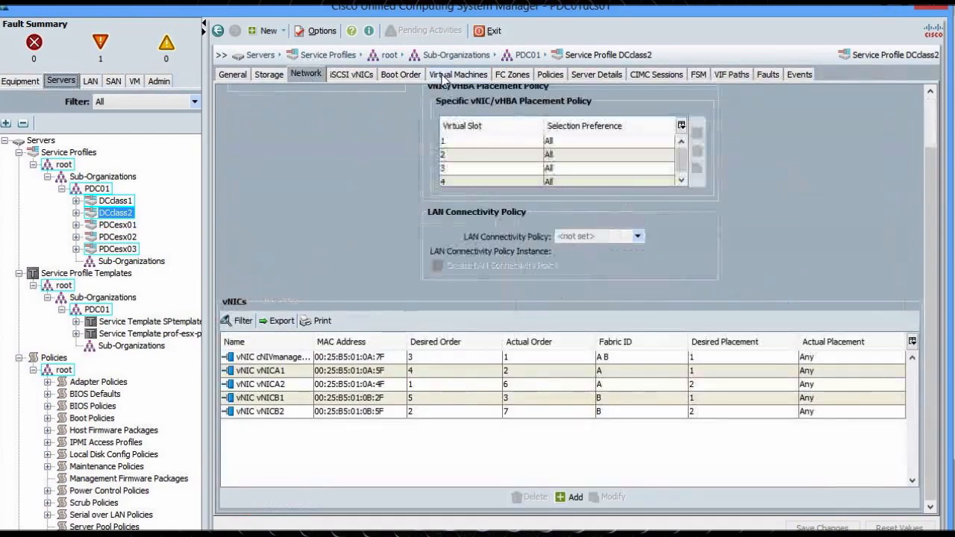
left_click(555, 75)
left_click(497, 157)
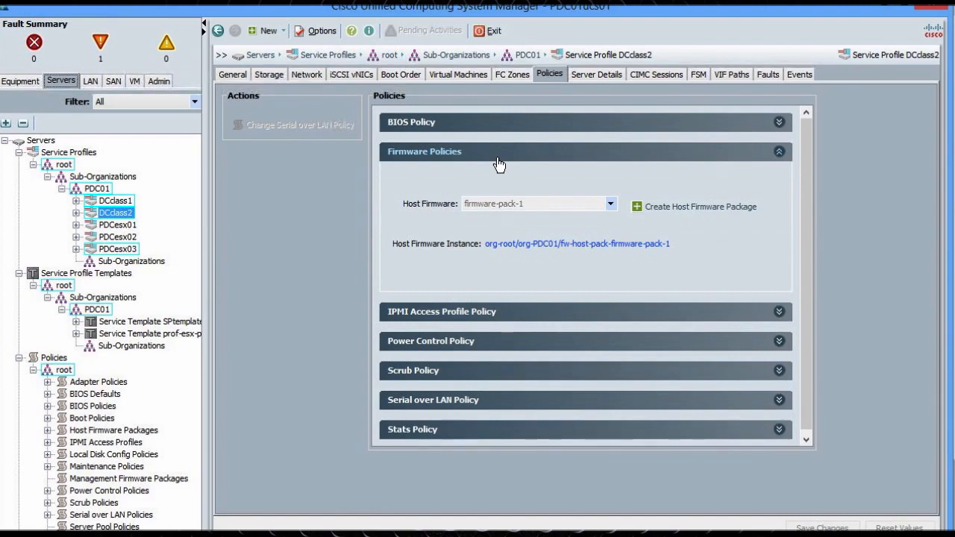
left_click(229, 74)
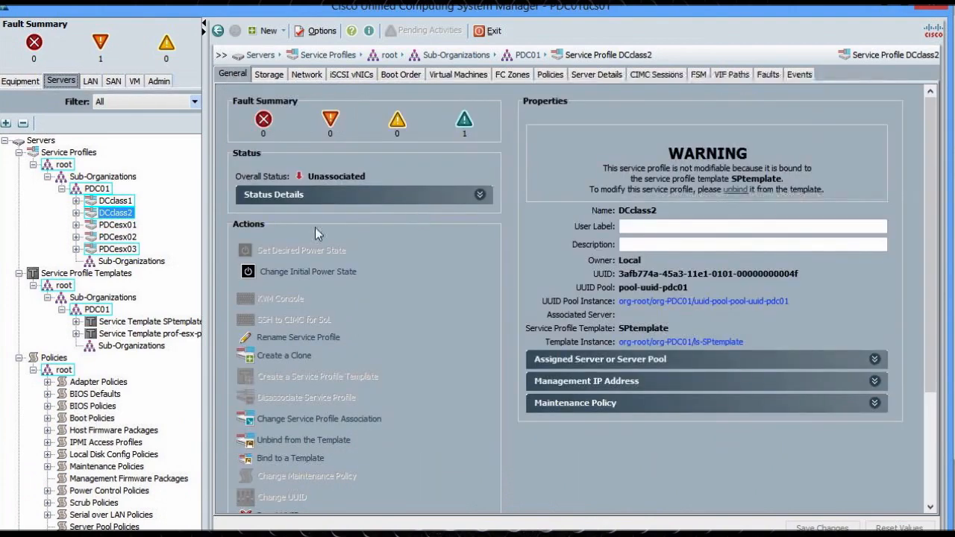
Start Create Service Profiles From Template on SPtemplate, then cancel without creating any
right_click(125, 216)
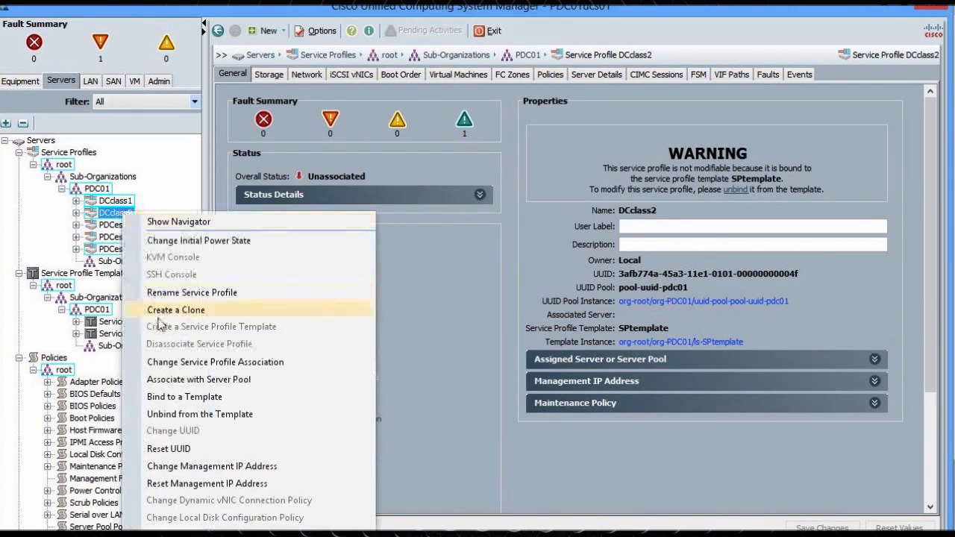
left_click(103, 329)
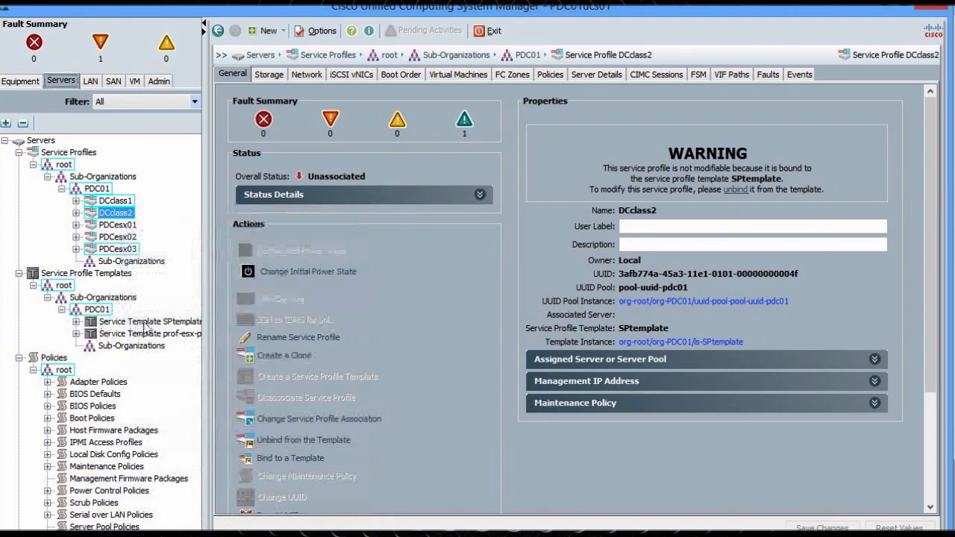
left_click(147, 326)
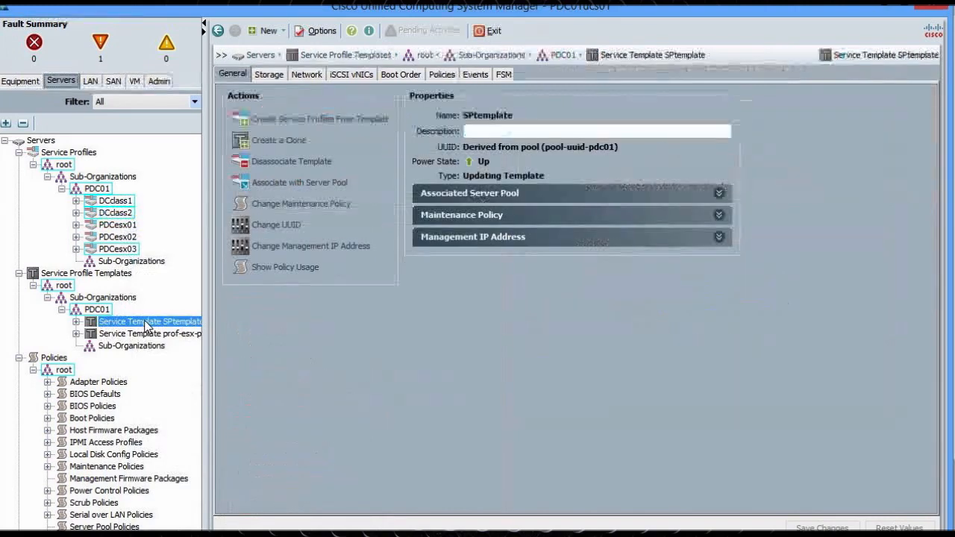
right_click(145, 323)
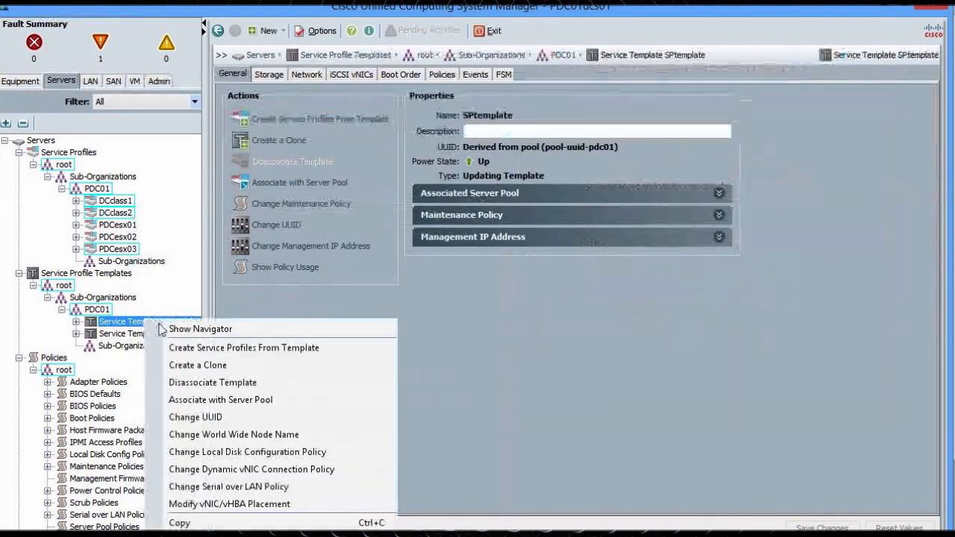
left_click(185, 349)
left_click(450, 315)
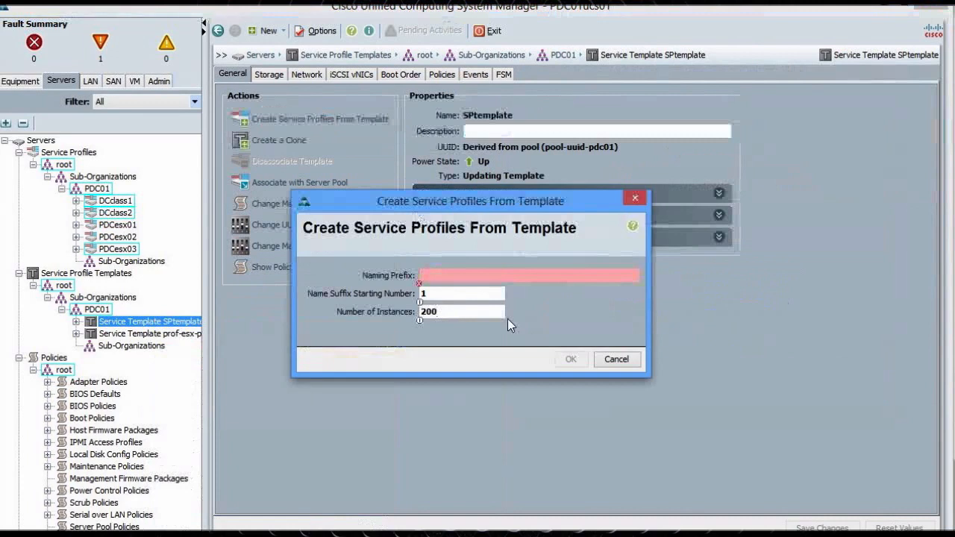
left_click(617, 360)
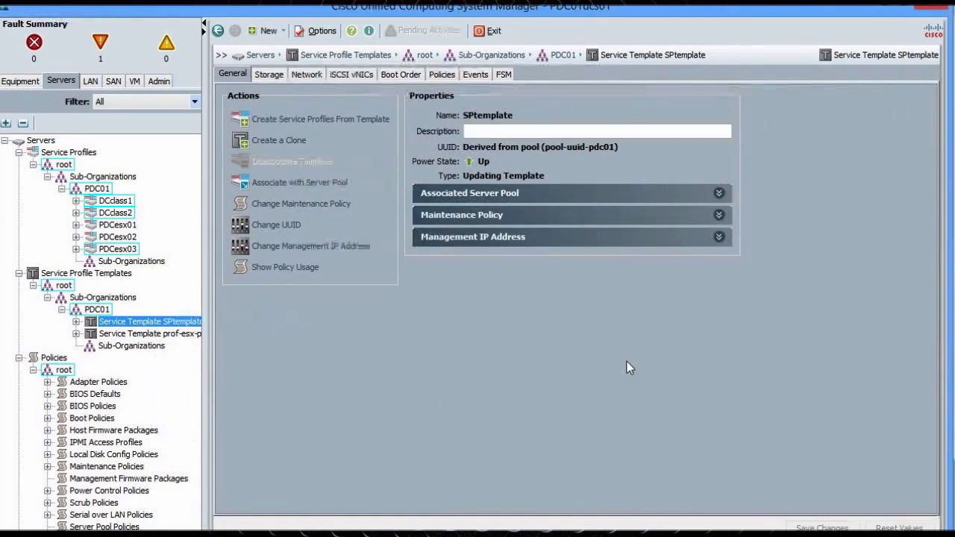
Delete the DCclass2 service profile from PDC01 and acknowledge the success message
left_click(127, 214)
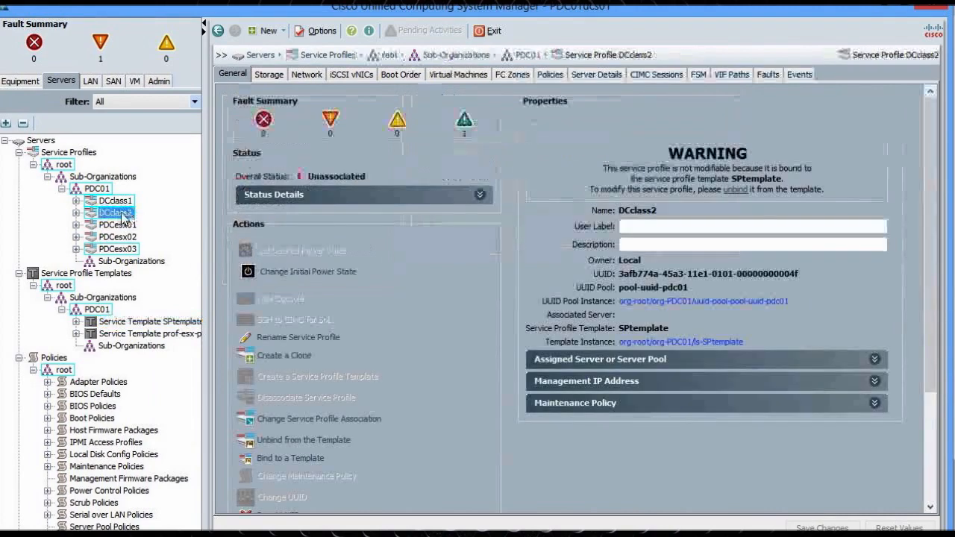
right_click(127, 213)
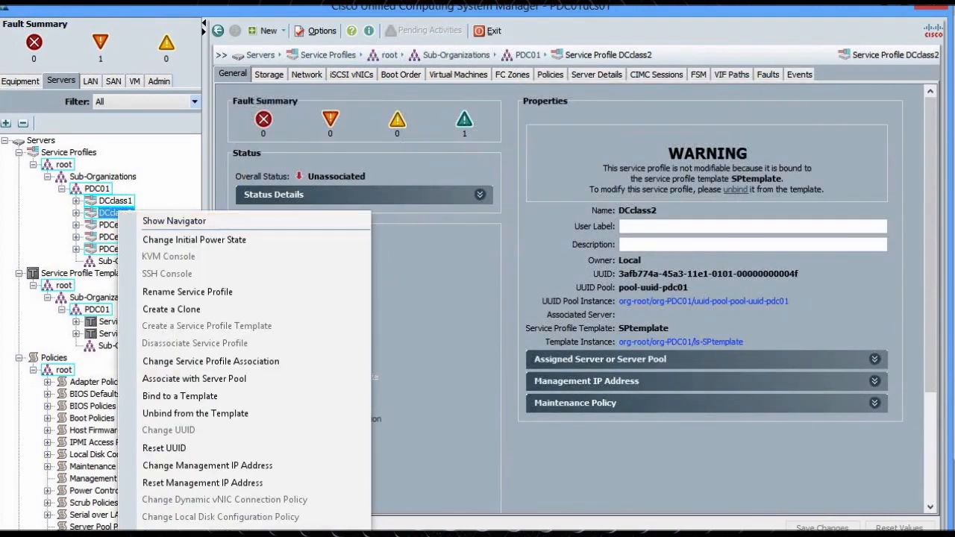
left_click(224, 534)
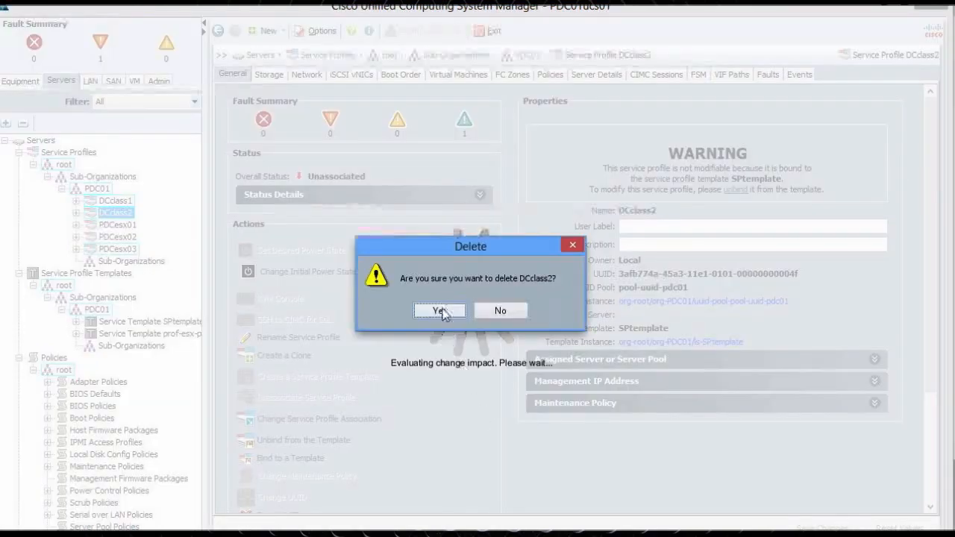
left_click(441, 311)
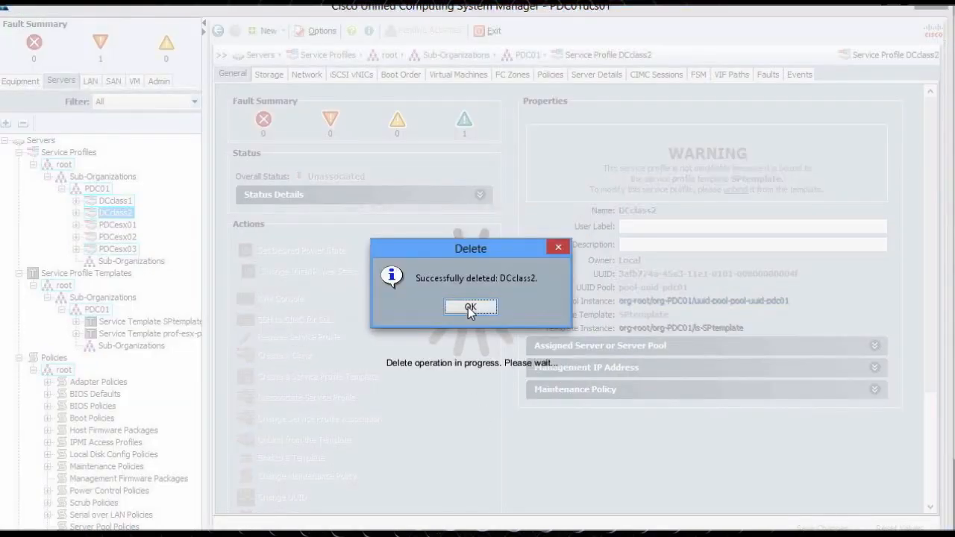
left_click(468, 307)
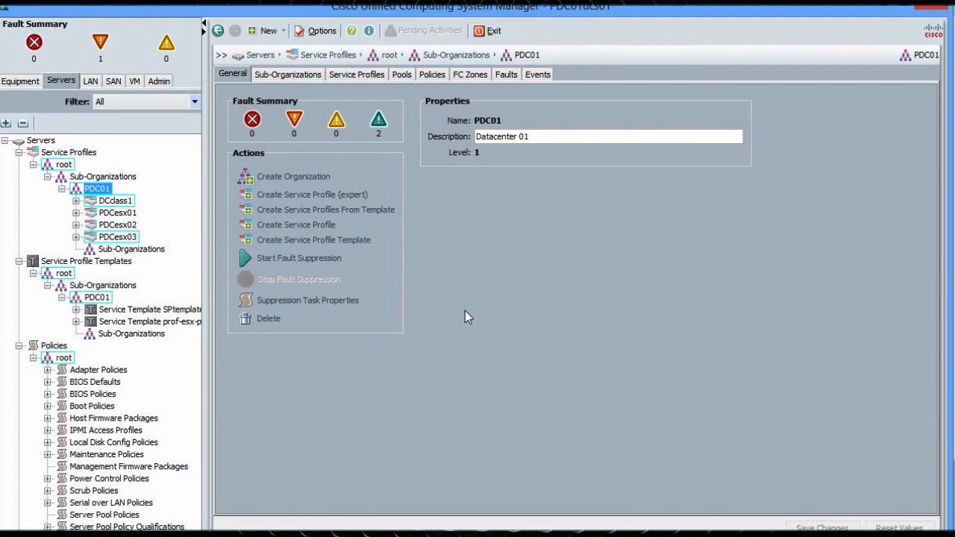
Associate DCclass1 with the existing server in chassis 1, slot 3, and confirm the changes
left_click(133, 203)
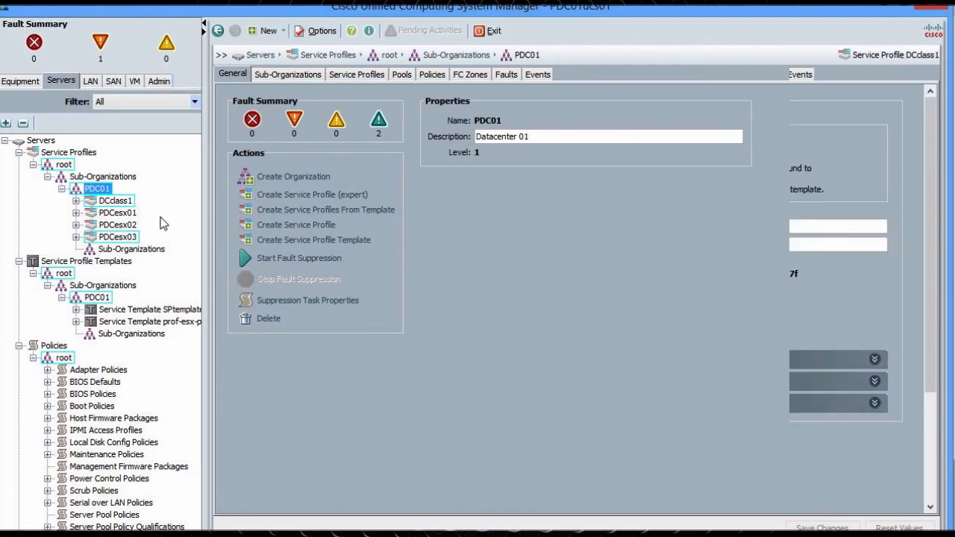
left_click_drag(931, 291, 933, 369)
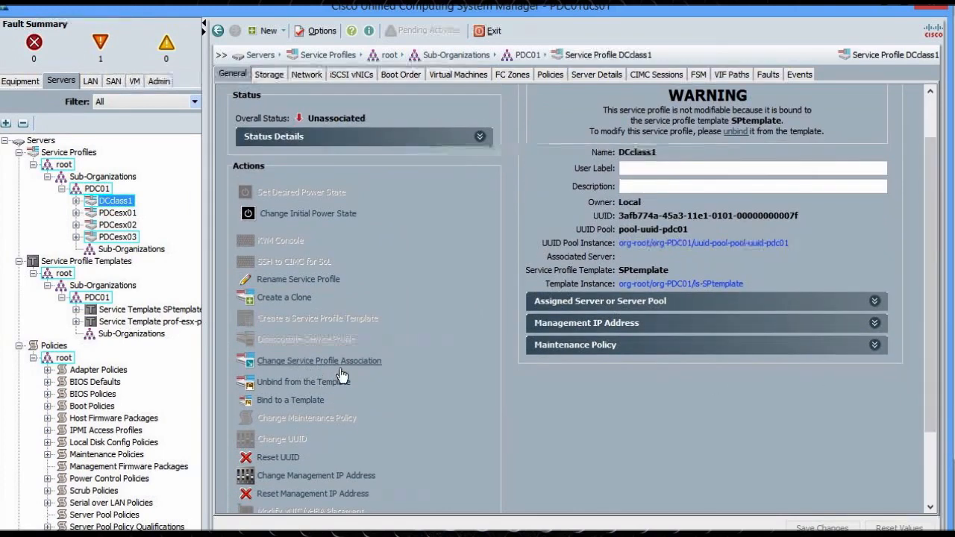
left_click(297, 362)
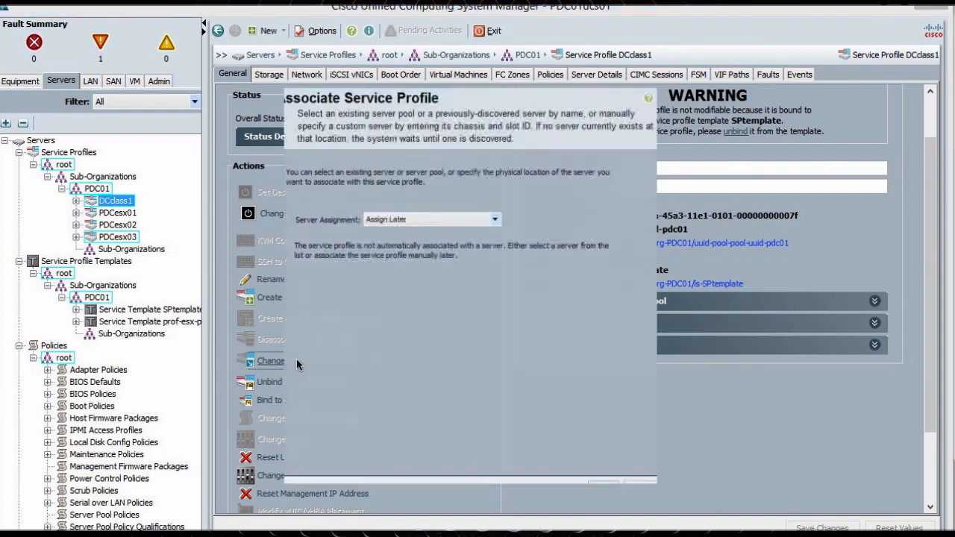
left_click(422, 217)
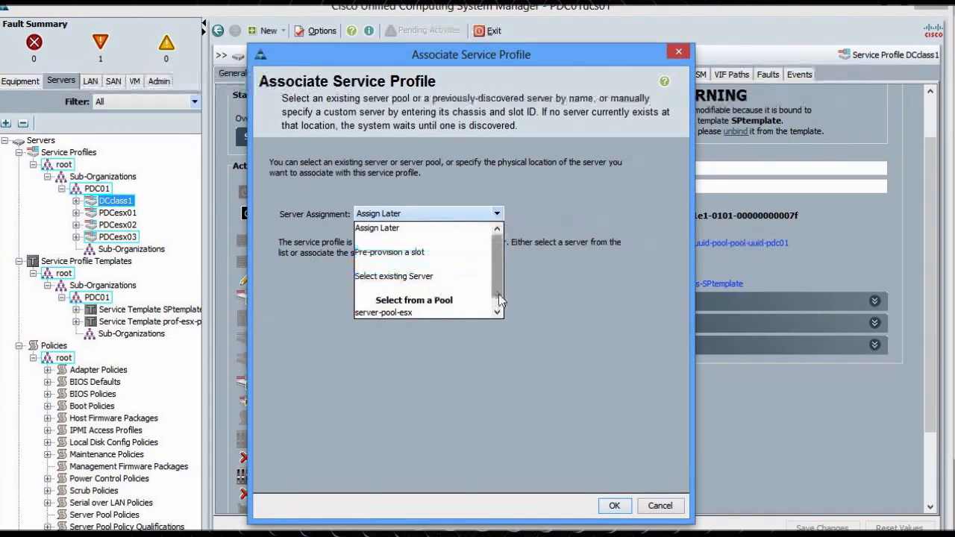
left_click(405, 262)
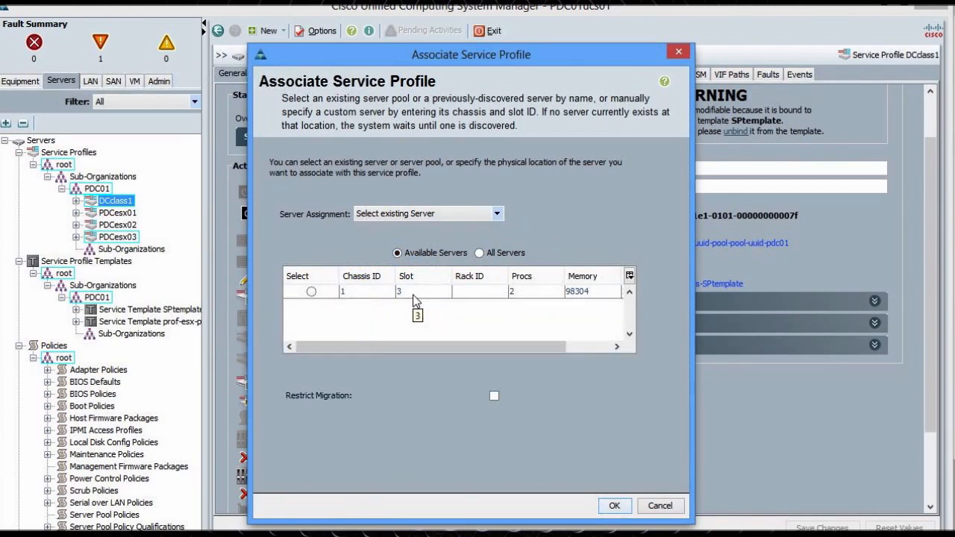
left_click(479, 254)
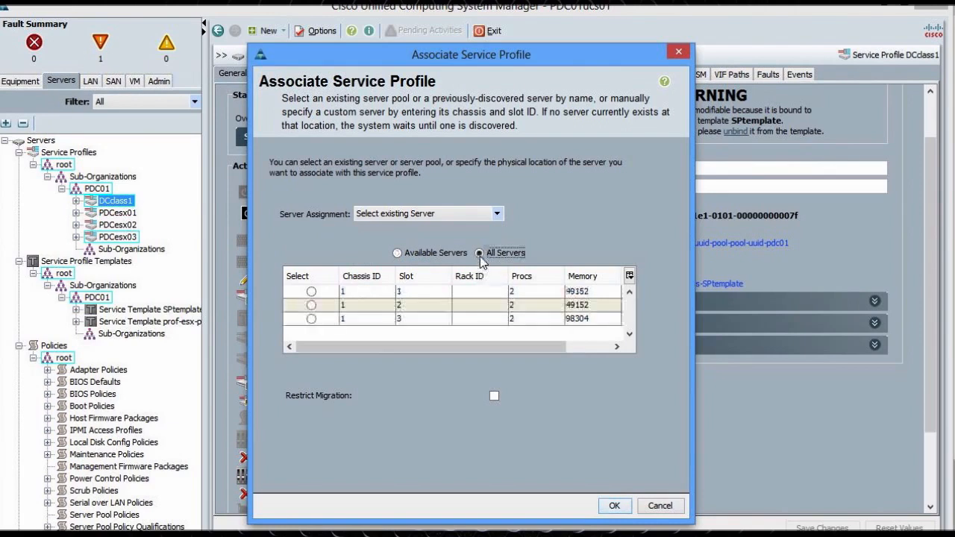
left_click(402, 254)
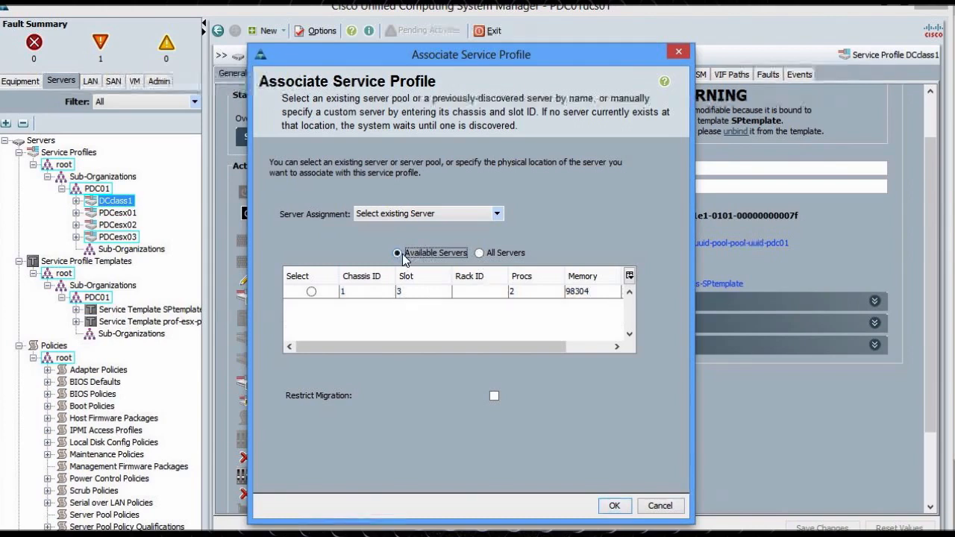
left_click(311, 292)
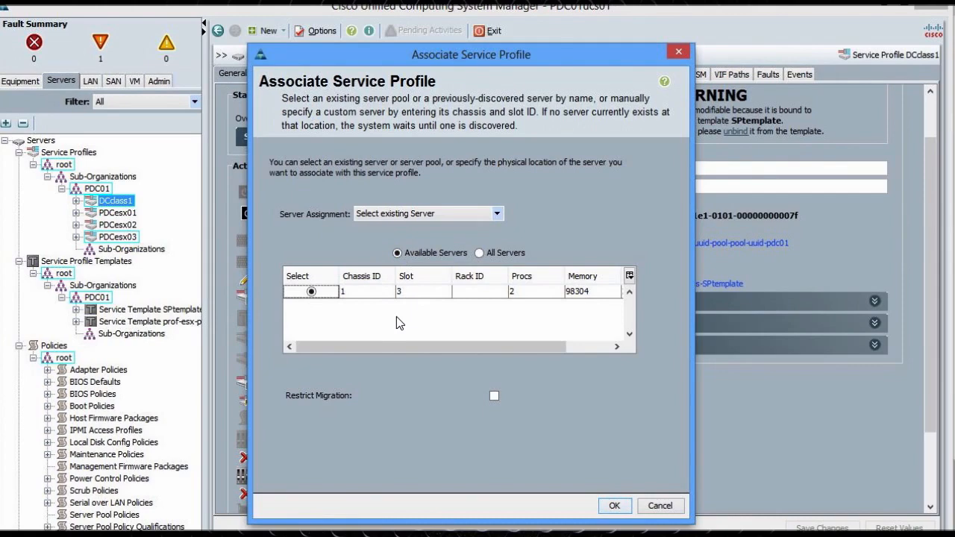
left_click(613, 506)
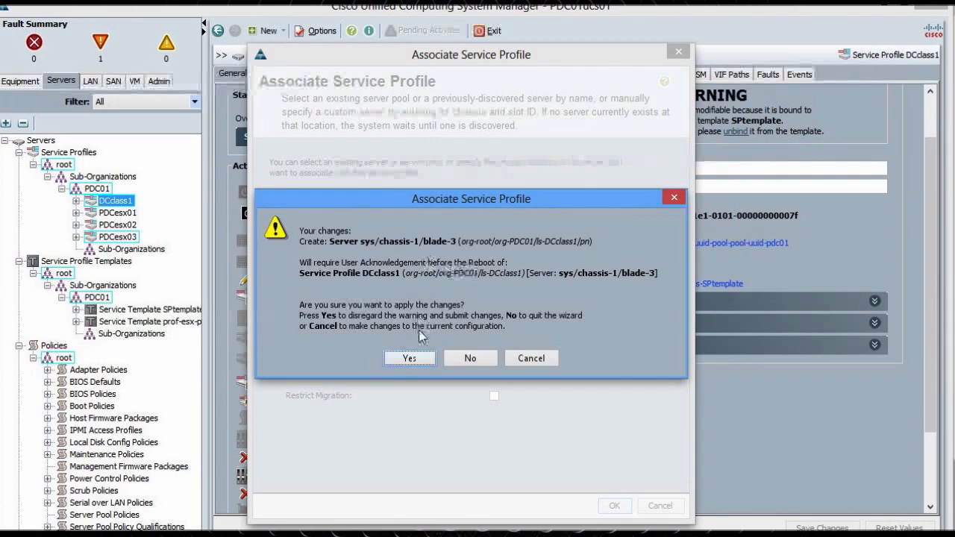
left_click(413, 358)
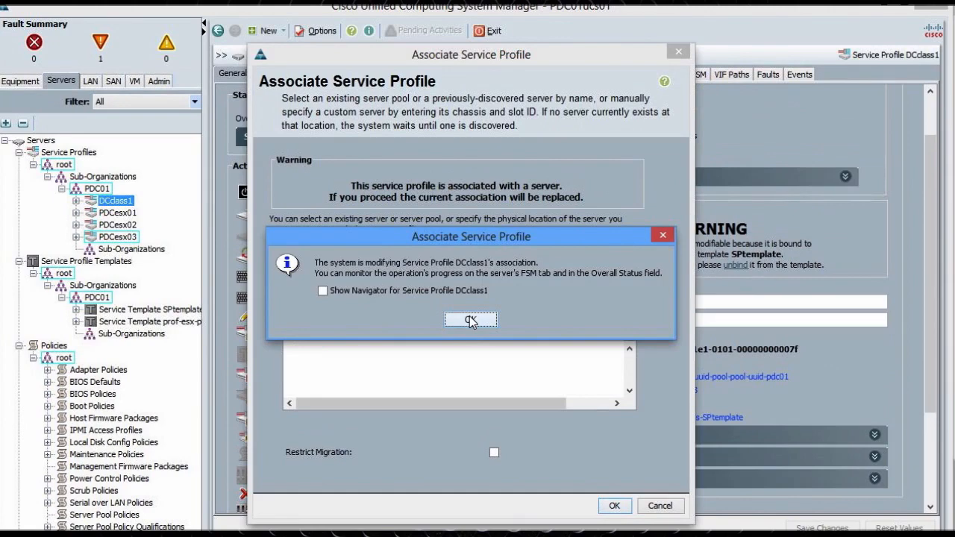
left_click(470, 321)
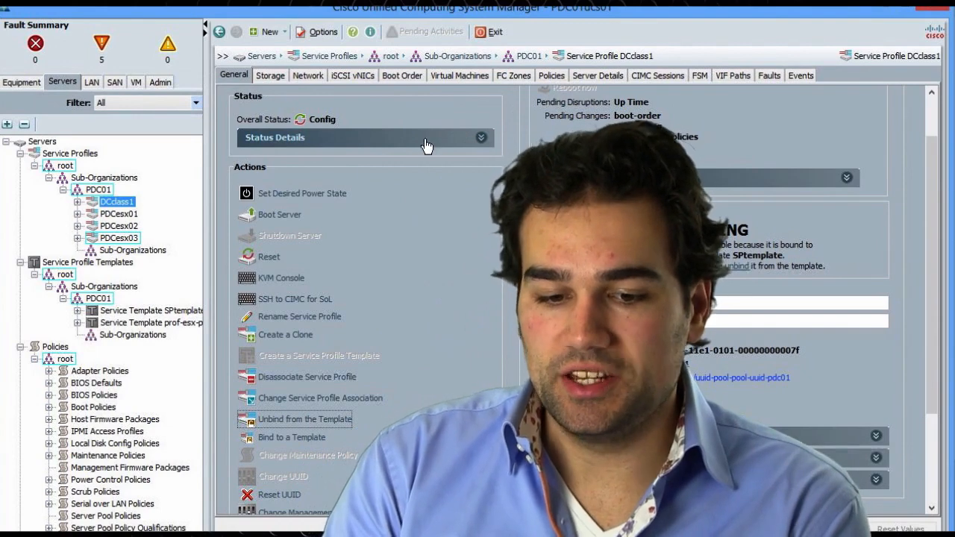
Track DCclass1's association in the FSM tab, inspecting the Boot Pnuos step, then check its General status
left_click(425, 140)
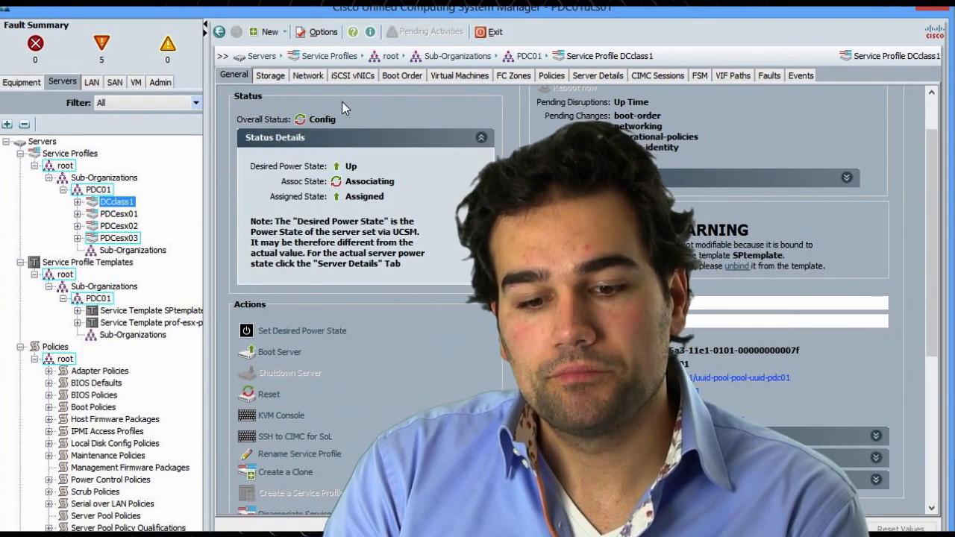
left_click(700, 76)
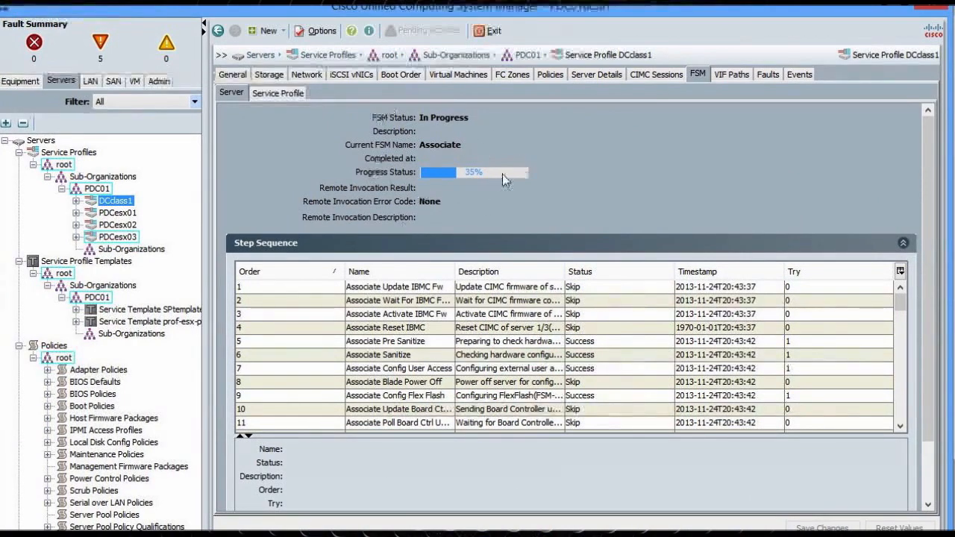
left_click(283, 93)
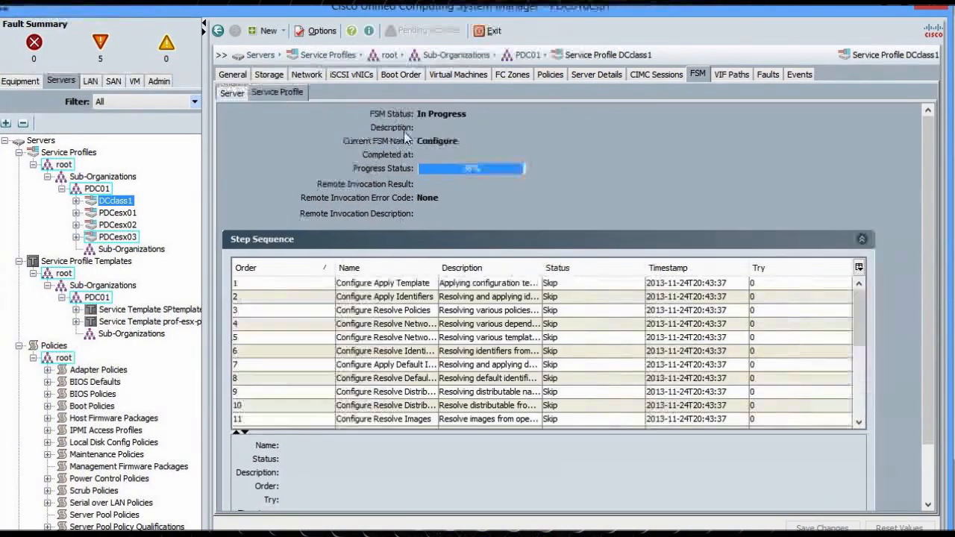
left_click(275, 91)
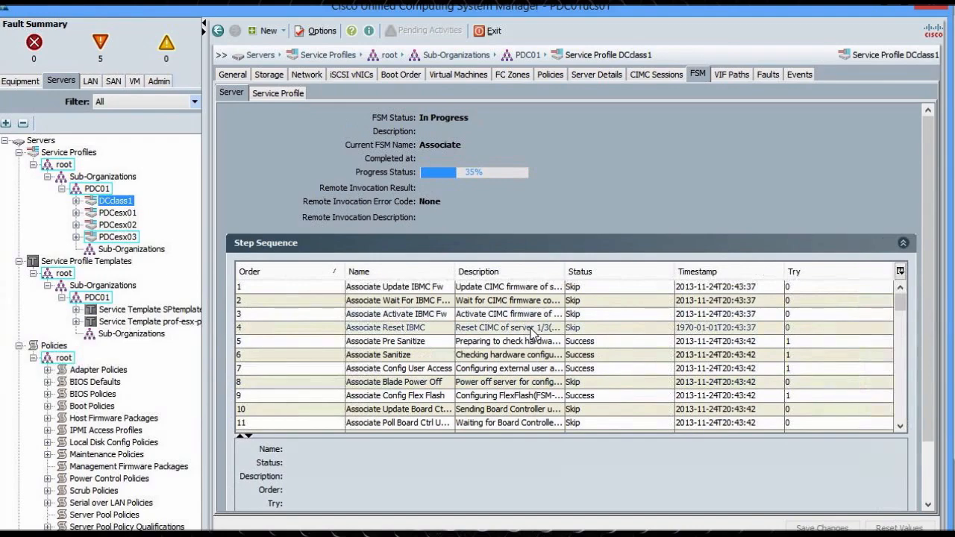
left_click(731, 302)
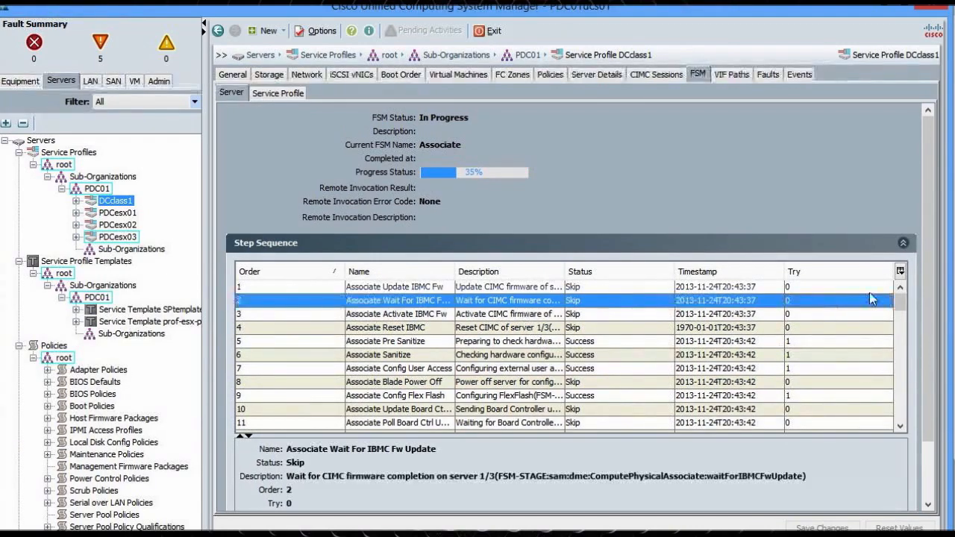
scroll(909, 347, "down", 10)
scroll(916, 398, "down", 12)
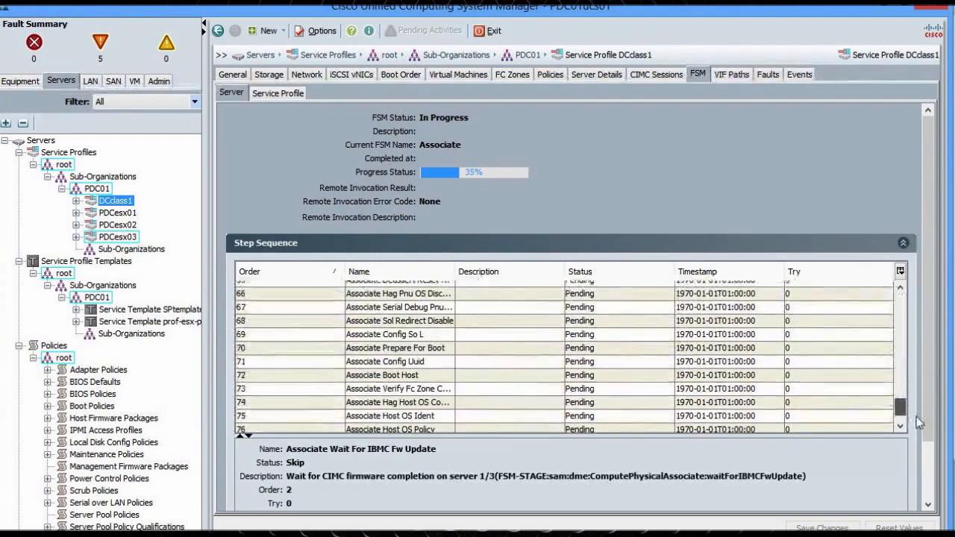
scroll(915, 403, "up", 4)
scroll(916, 400, "up", 7)
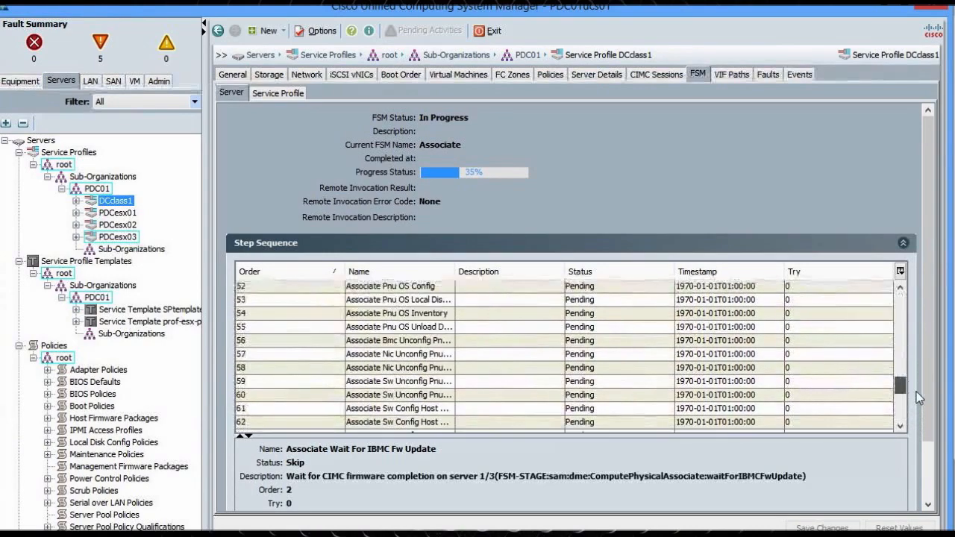
scroll(922, 371, "up", 2)
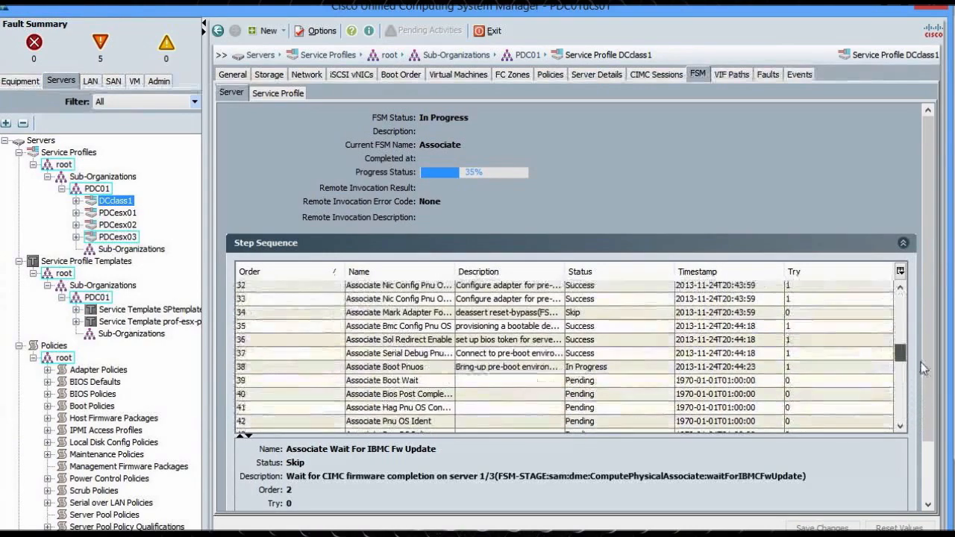
left_click(536, 349)
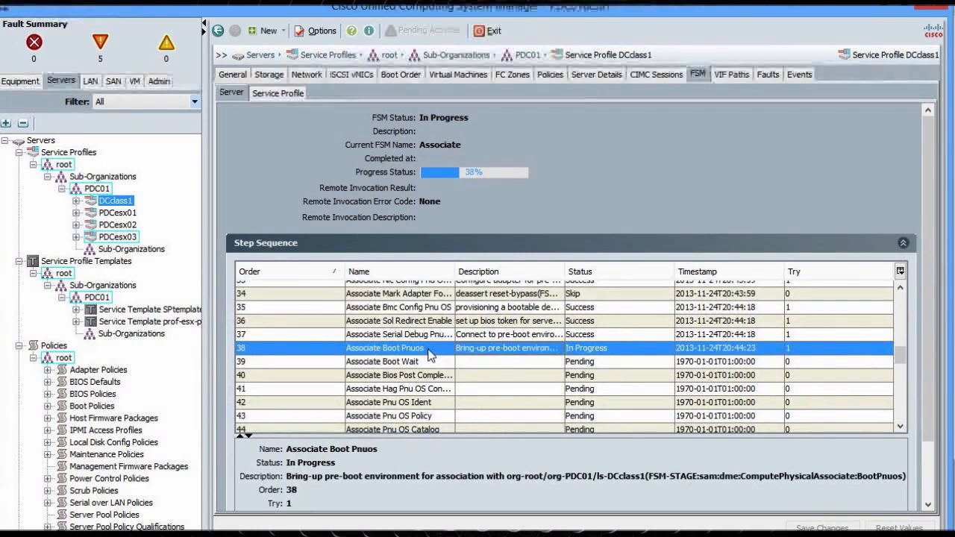
left_click(232, 74)
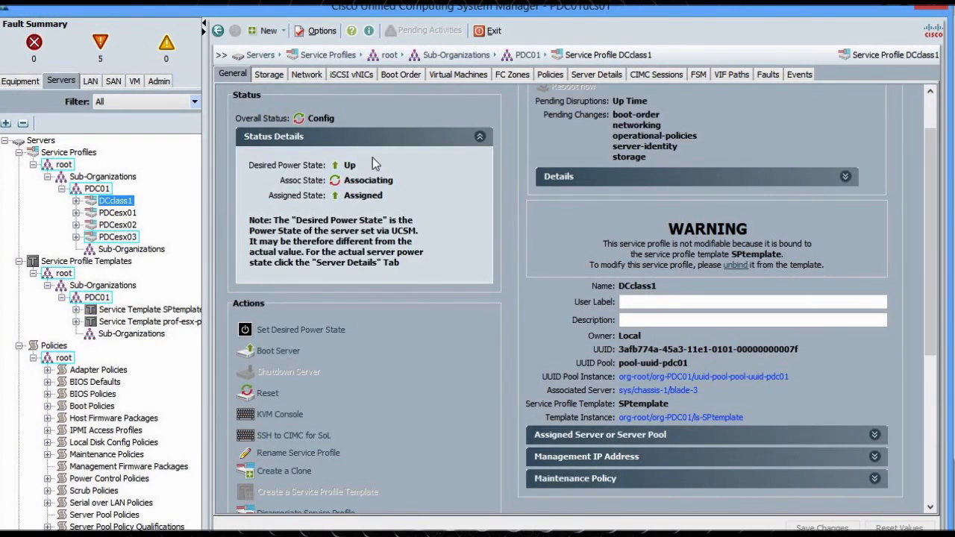
Launch the KVM Console for DCclass1 and centre its window on the screen
left_click(290, 417)
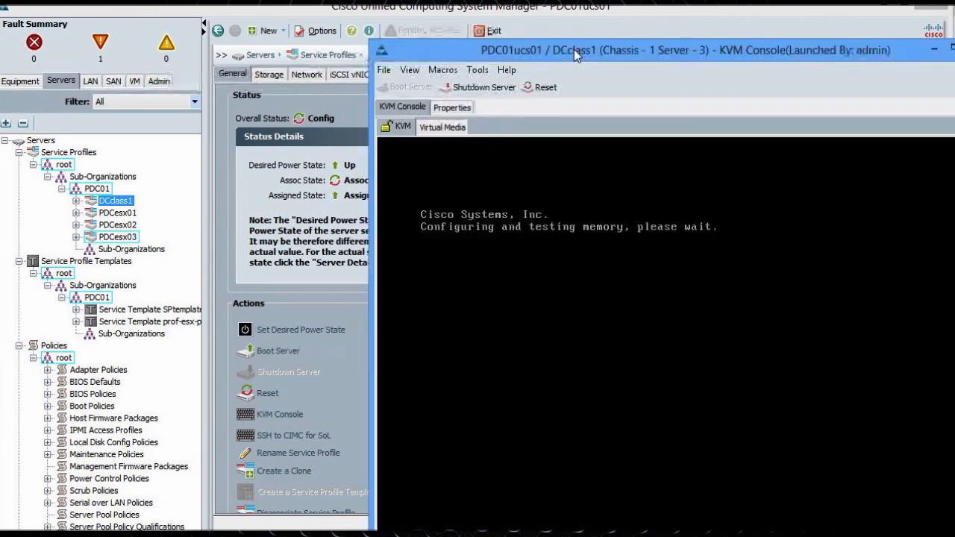
left_click_drag(579, 9, 317, 3)
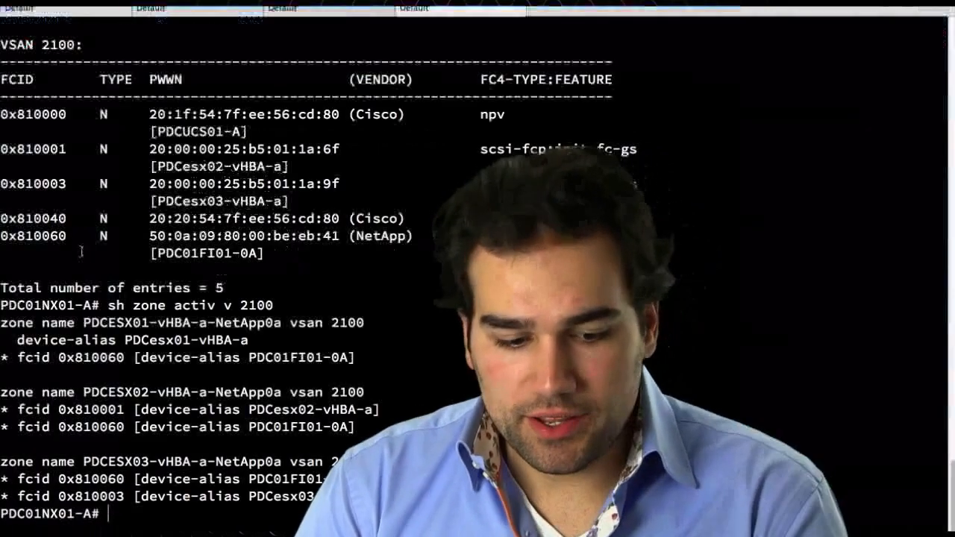
List the VSAN 2100 active zones and the FLOGI database, marking the esx02 and esx03 vHBA aliases
key("Up")
key("Return")
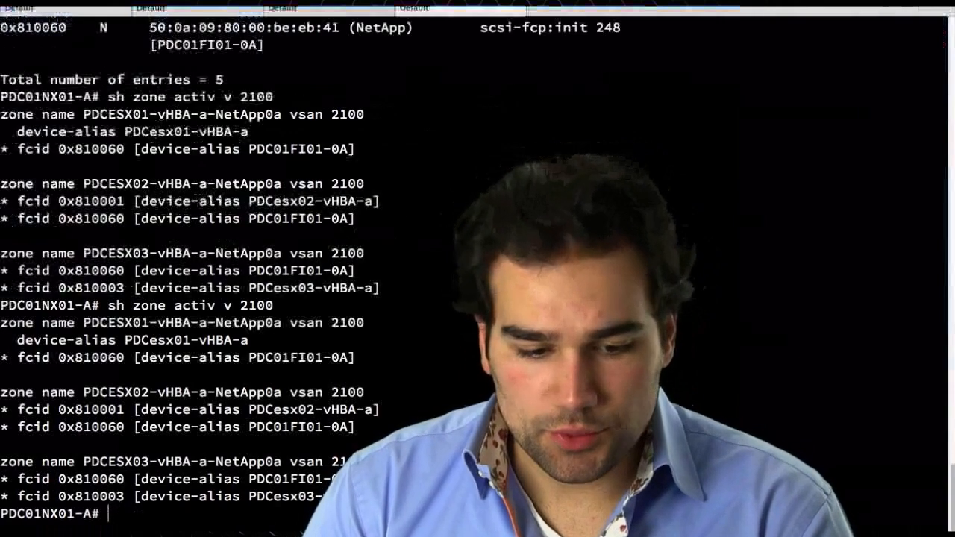
key("Return")
key("Return")
type("sh flo")
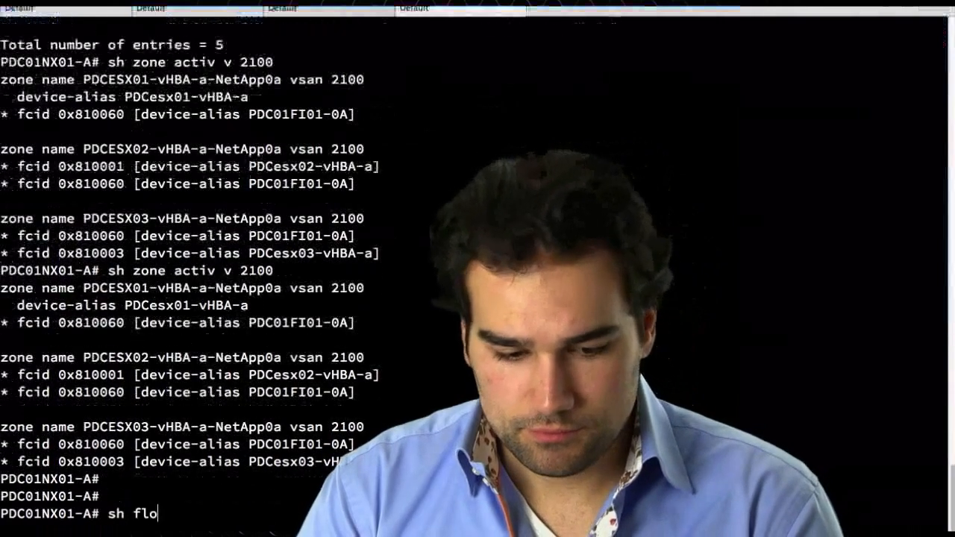
type("gi data")
key("Return")
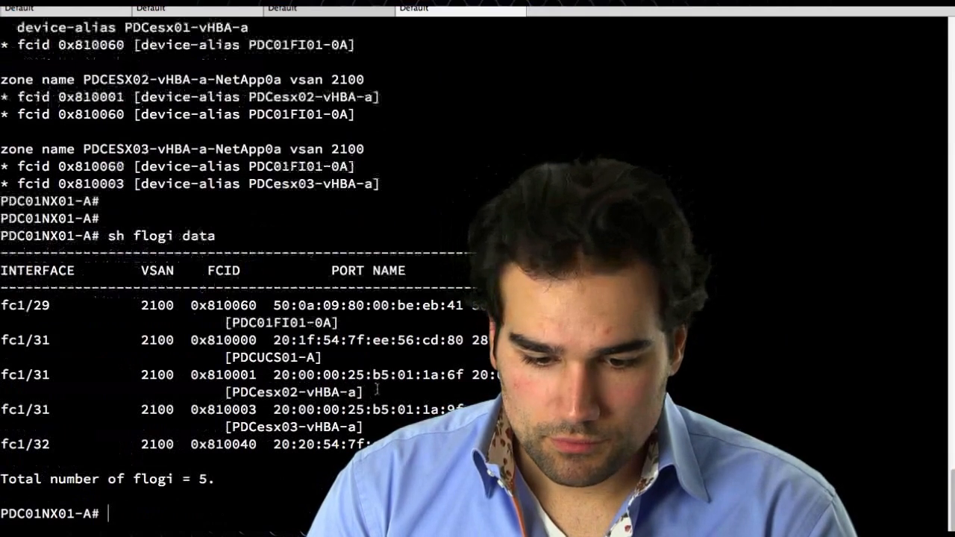
left_click_drag(377, 389, 257, 391)
left_click_drag(381, 427, 254, 427)
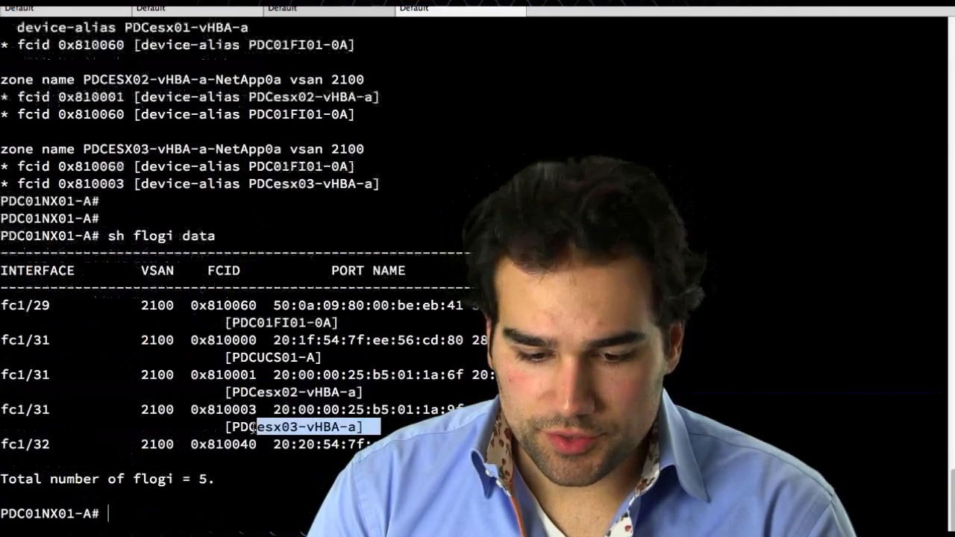
left_click(254, 427)
Rerun the FLOGI listing and the VSAN 2100 active zone listing, then return to the KVM console
key("Up")
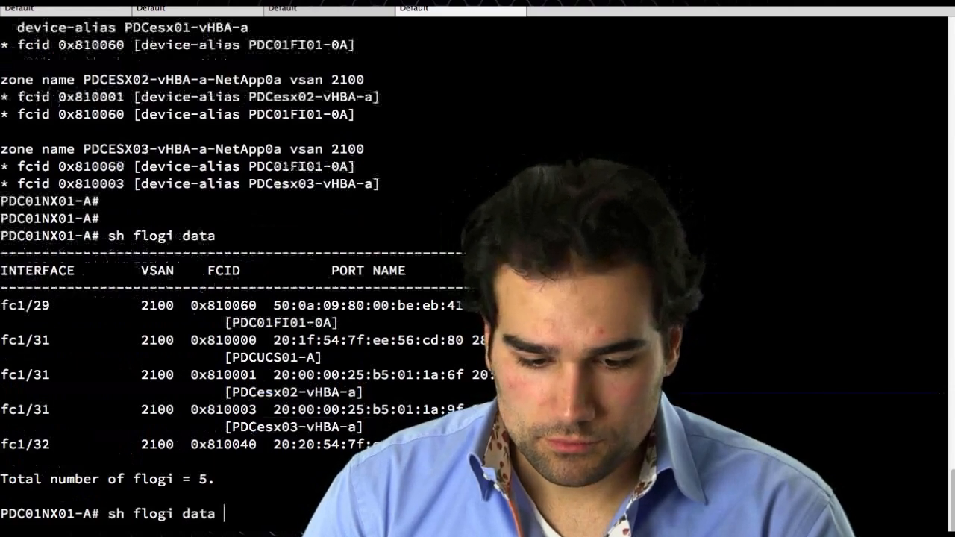
key("Return")
key("Up")
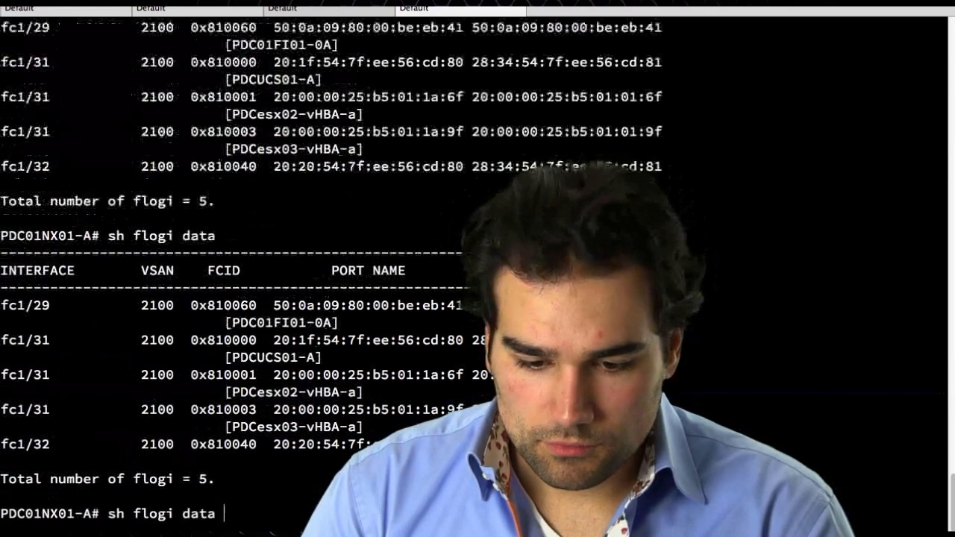
key("Down")
key("Up")
key("Up")
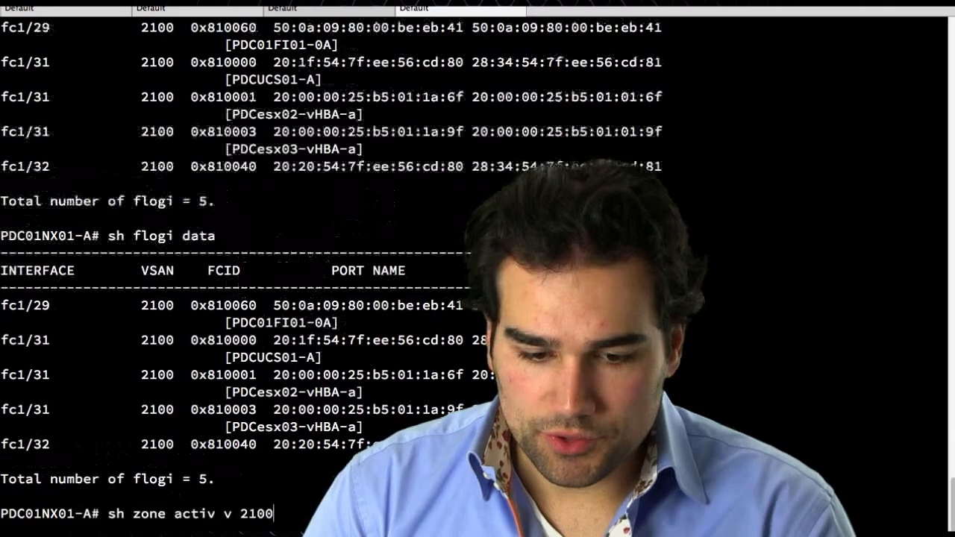
key("Return")
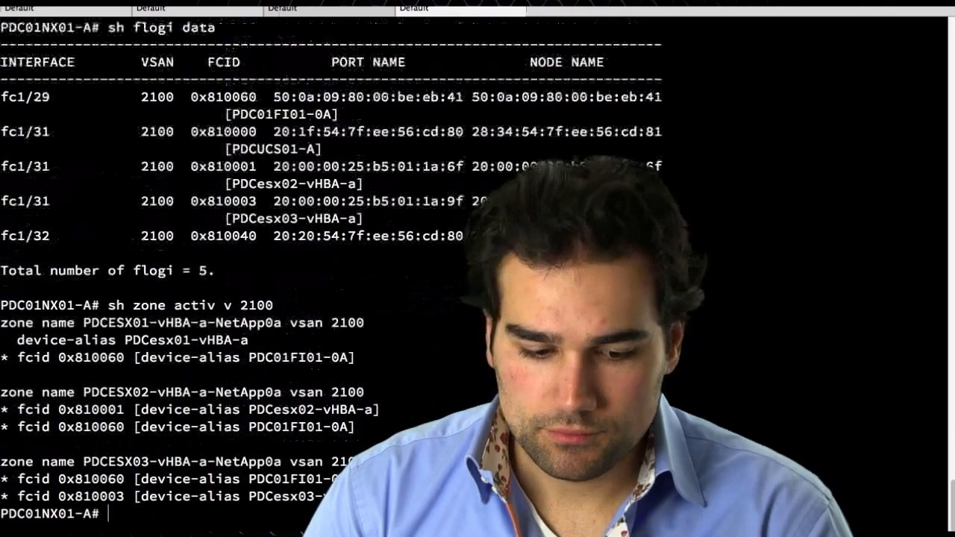
key("Return")
key("Return")
key("Return")
key("super+Tab")
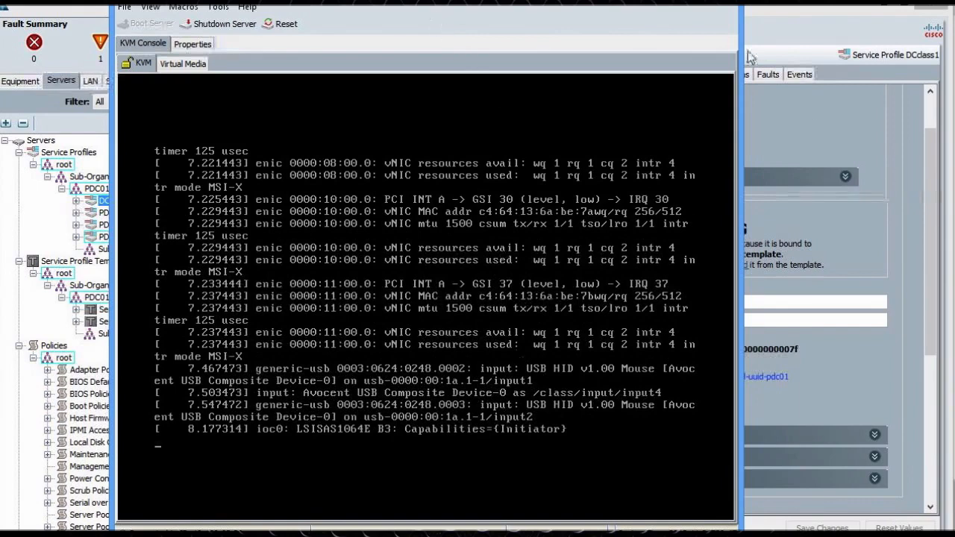
Show DCclass1's FSM association progress and inspect the Pnu OS Ident and Pnu OS Policy steps
left_click(826, 115)
left_click(697, 73)
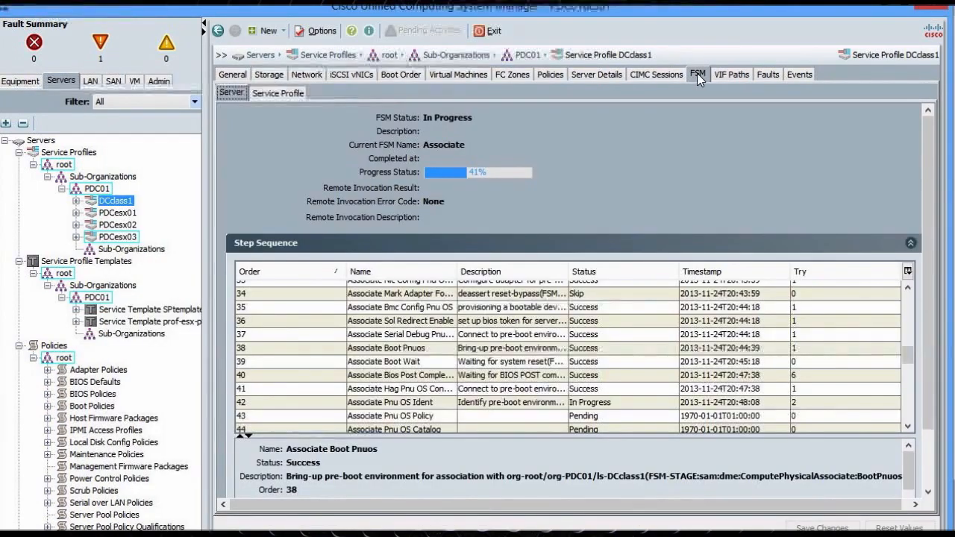
left_click(499, 404)
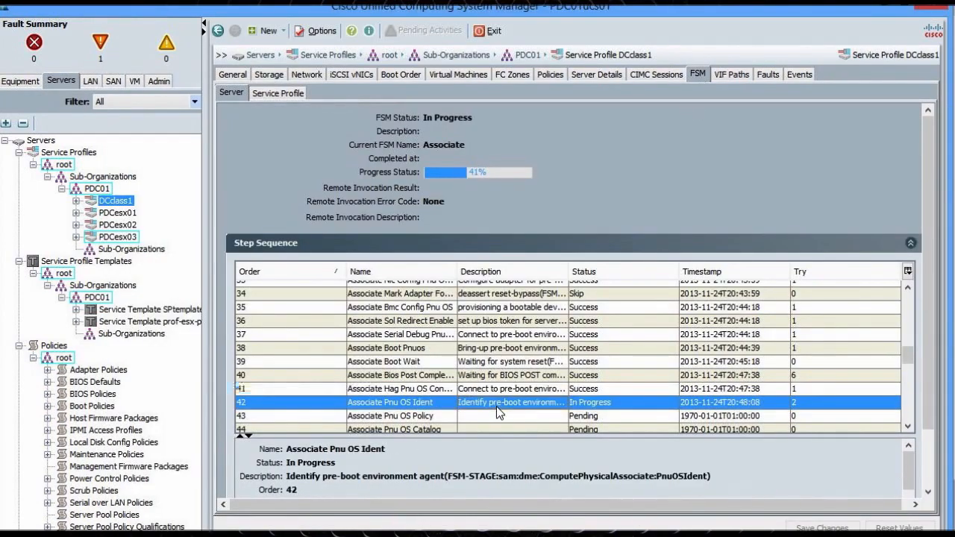
left_click(523, 420)
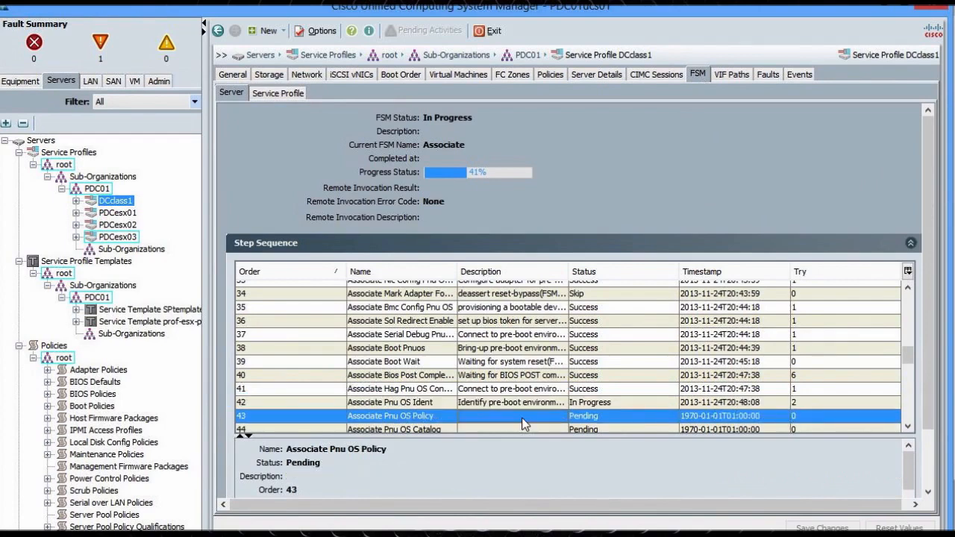
key("Down")
key("Down")
key("Down")
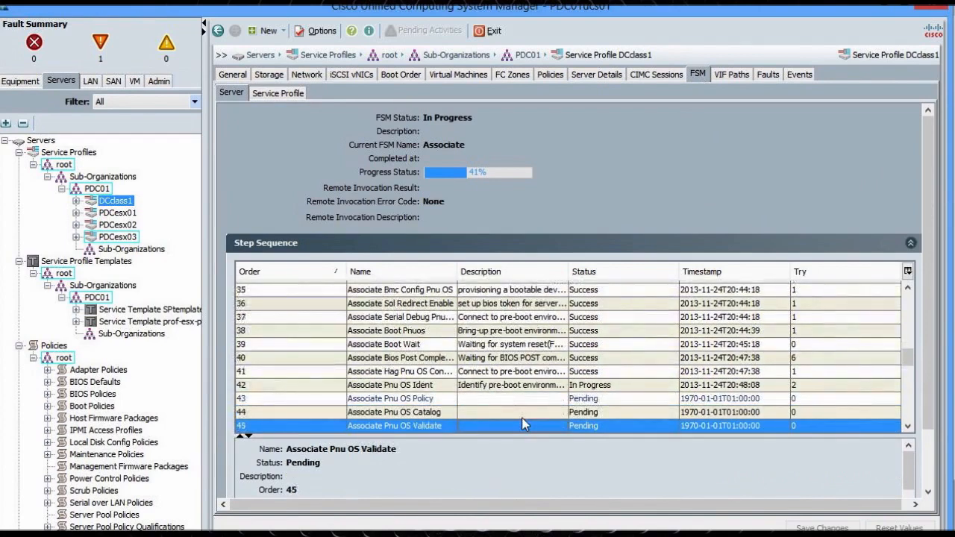
key("Down")
Review the skipped Bios Img Update, storage controller and Hba Img Update steps in the sequence
key("Down")
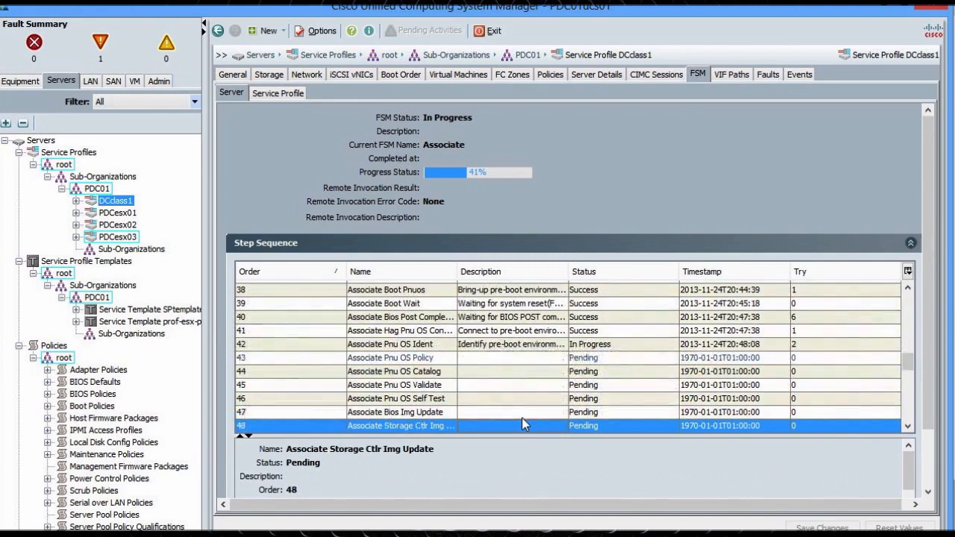
key("Up")
key("Down")
key("Up")
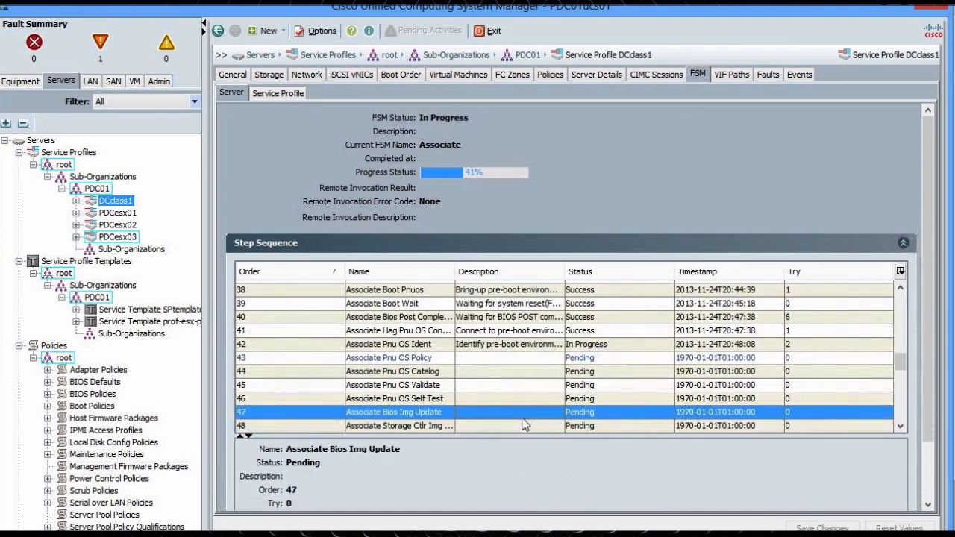
key("Down")
key("Down")
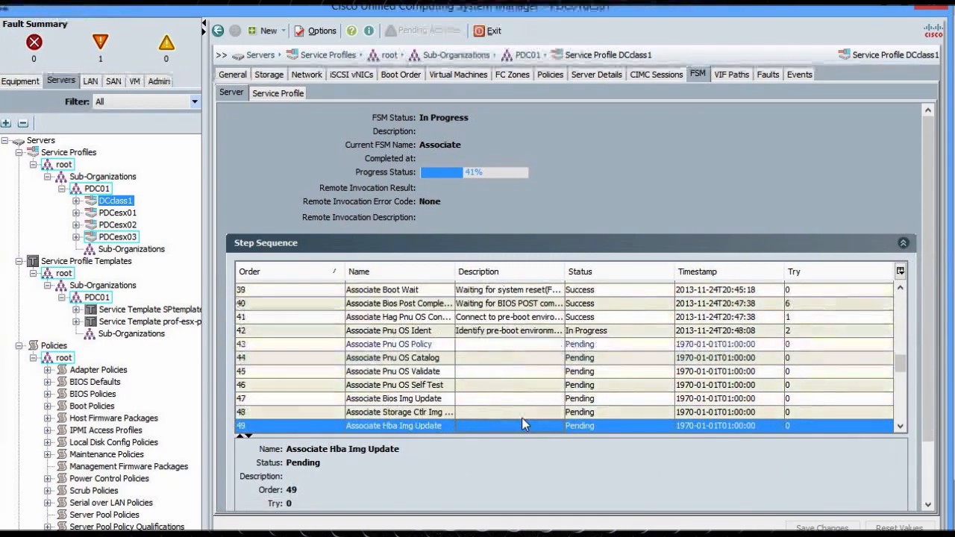
key("Down")
key("Down")
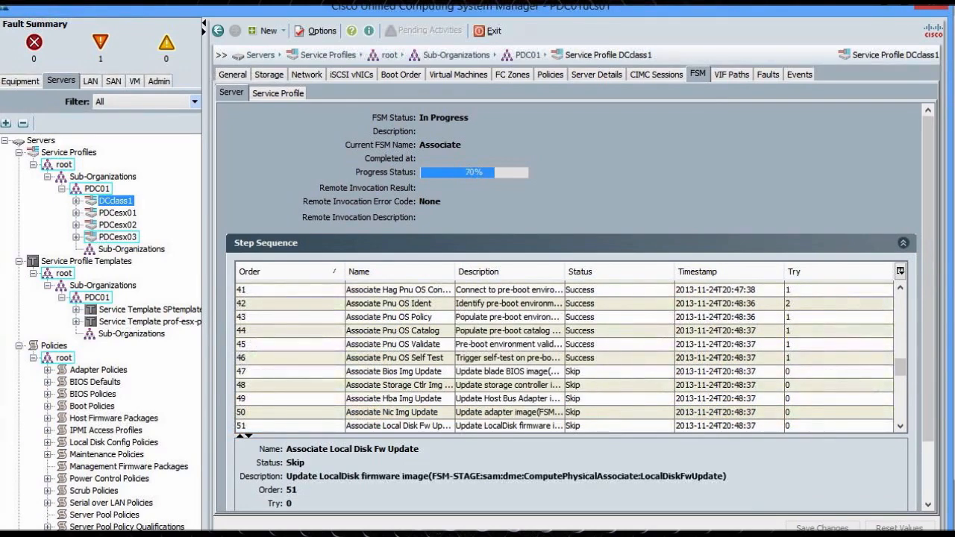
left_click(517, 371)
key("Down")
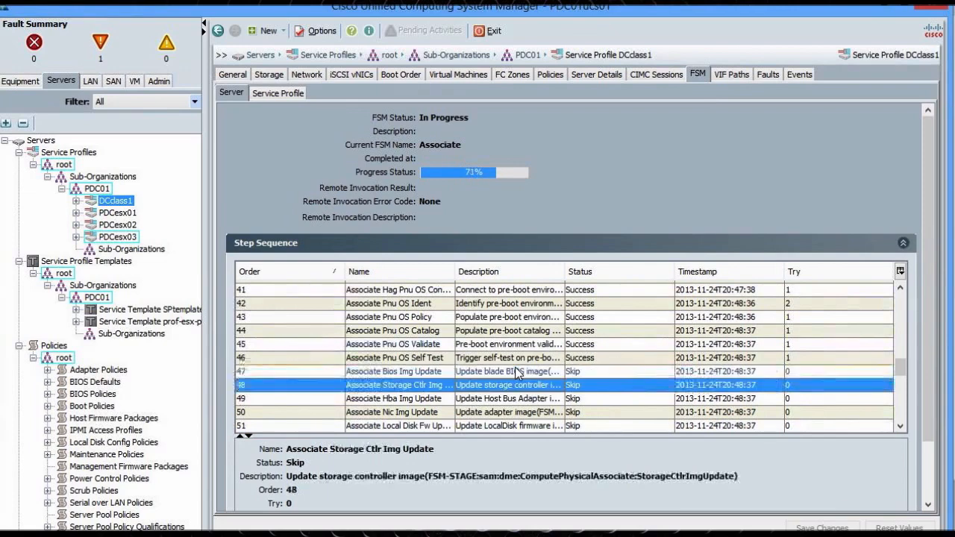
key("Down")
key("Down")
key("Down")
key("Down")
key("Down")
key("Down")
key("Down")
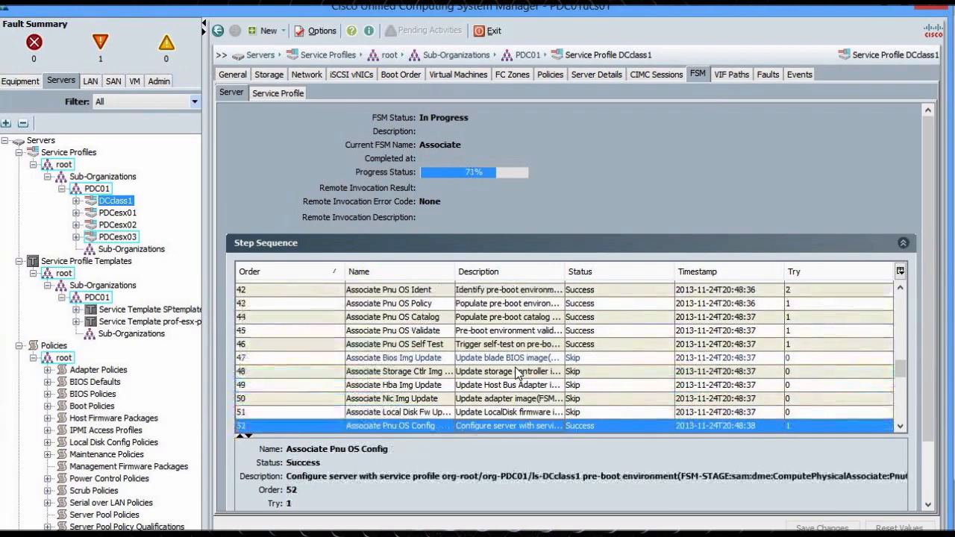
key("Down")
key("Down")
key("Down")
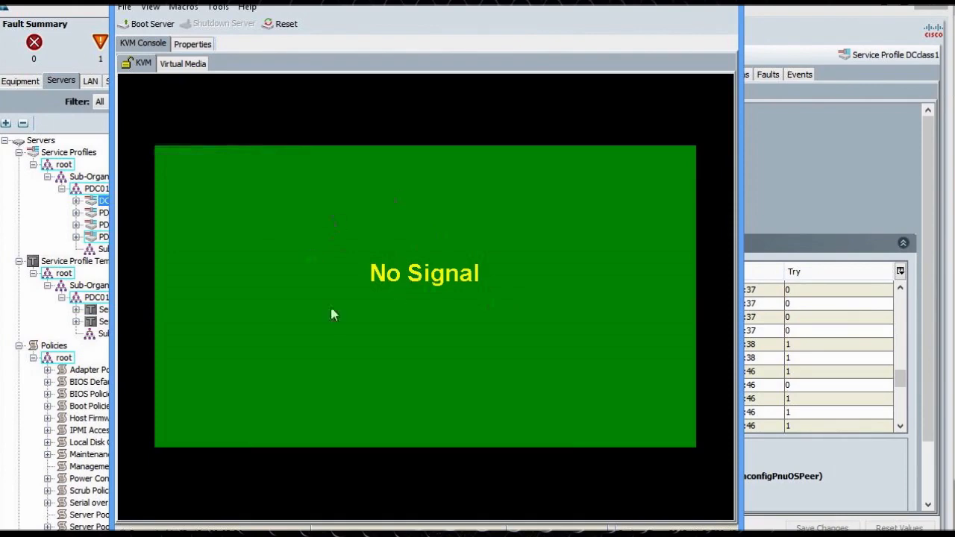
Inspect FSM steps 53–56, including Bmc Unconfig Pnu OS, and scroll to the table's end
left_click(798, 163)
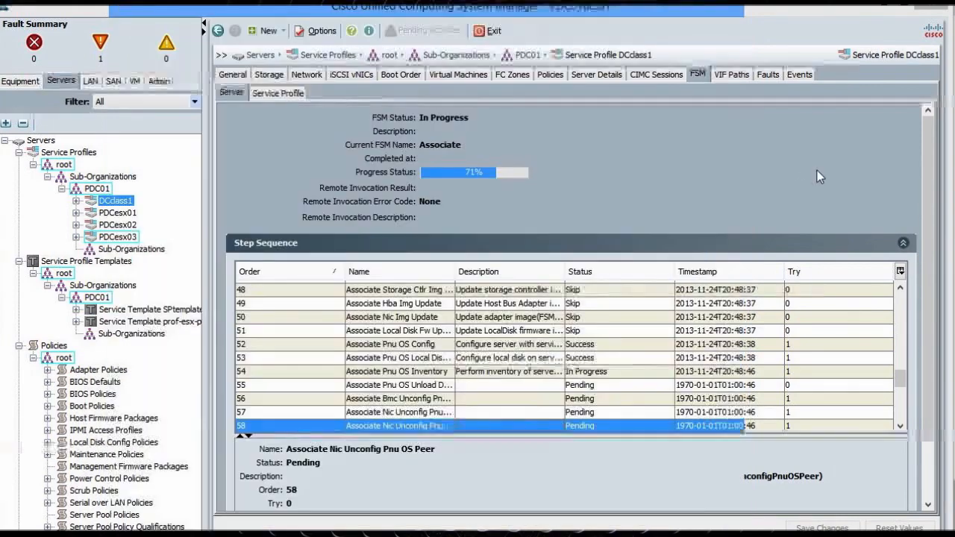
left_click_drag(493, 393, 488, 359)
left_click(500, 397)
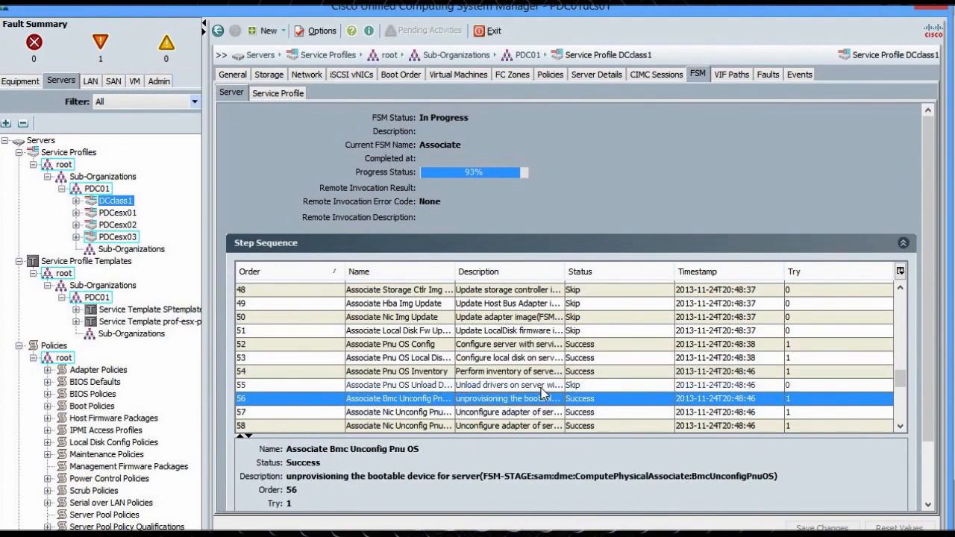
left_click_drag(901, 381, 906, 409)
scroll(911, 422, "down", 3)
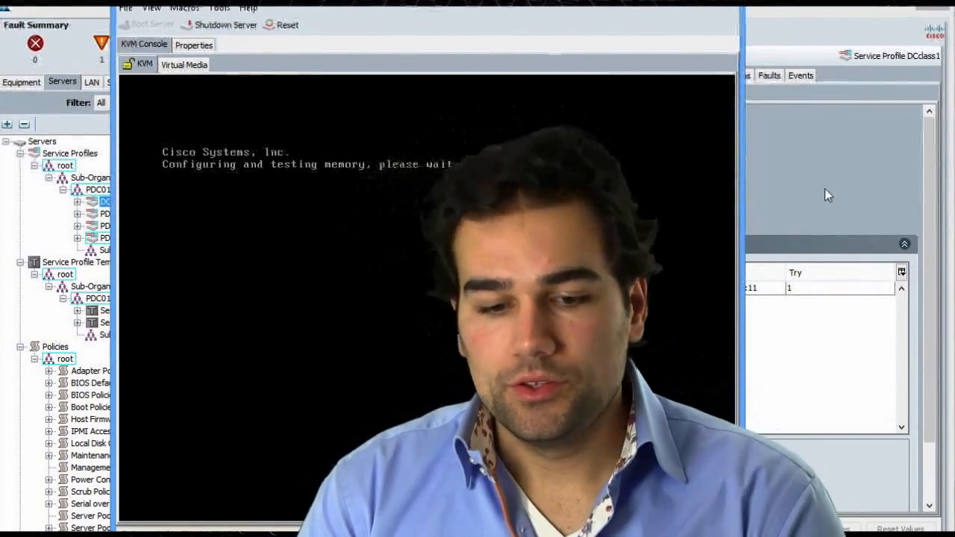
Check the FSM configure and turnup task status, then view DCclass1's Storage tab with its vHBAs
left_click(825, 188)
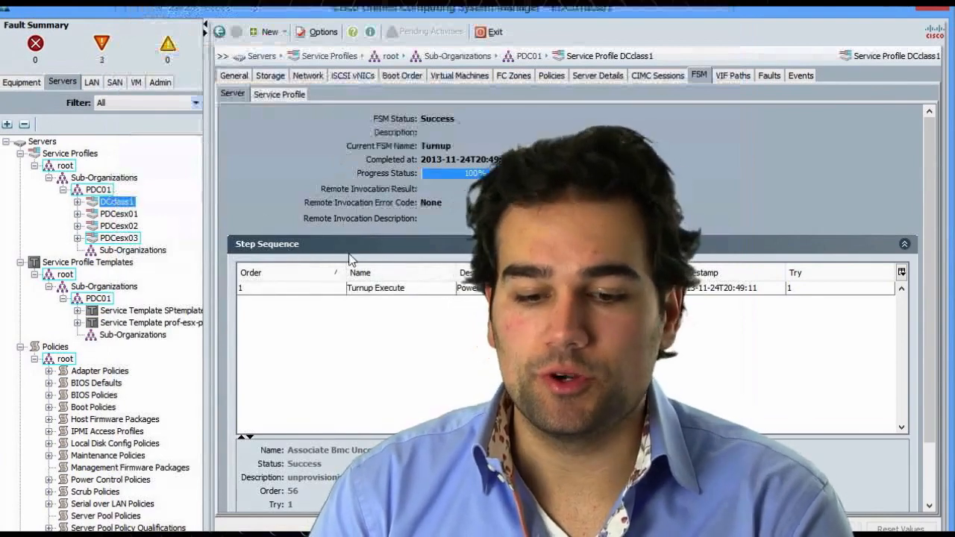
left_click(266, 95)
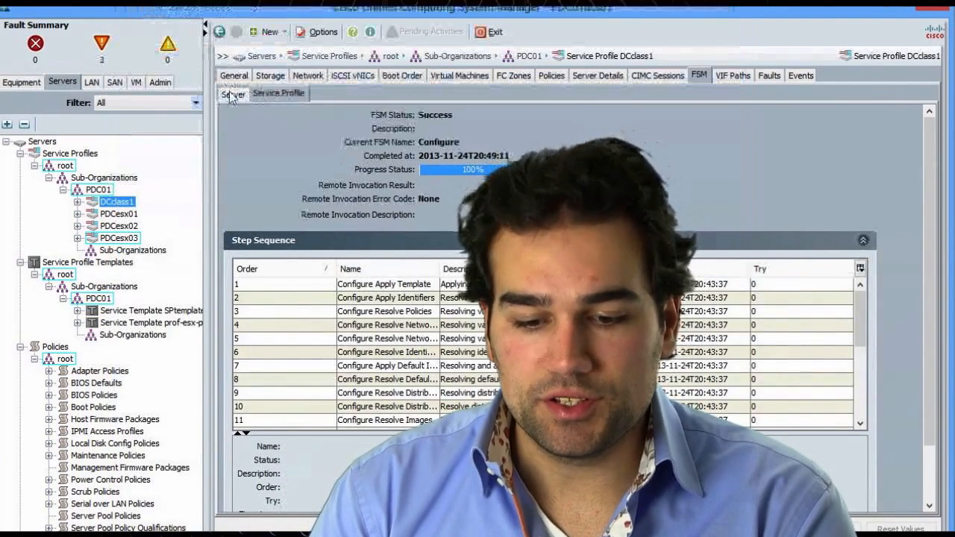
left_click(267, 96)
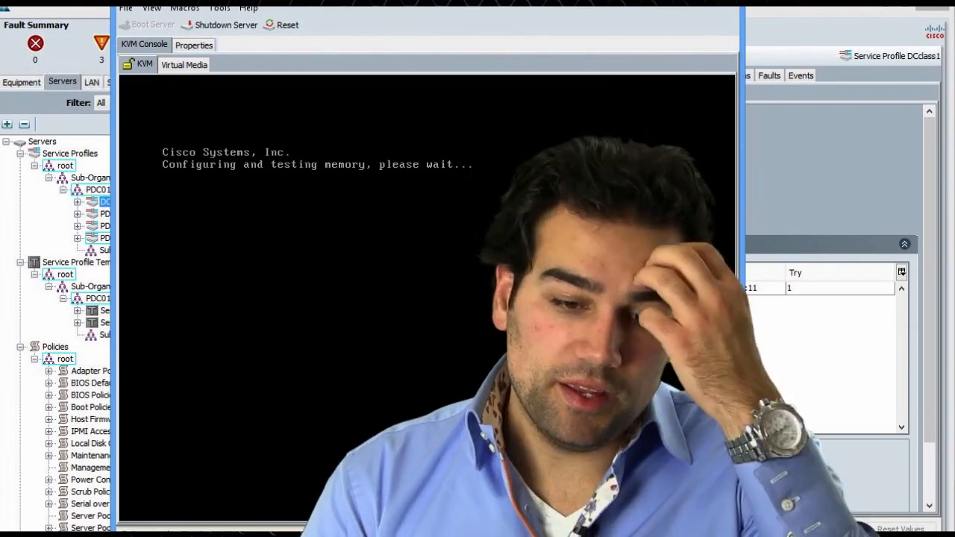
left_click(790, 184)
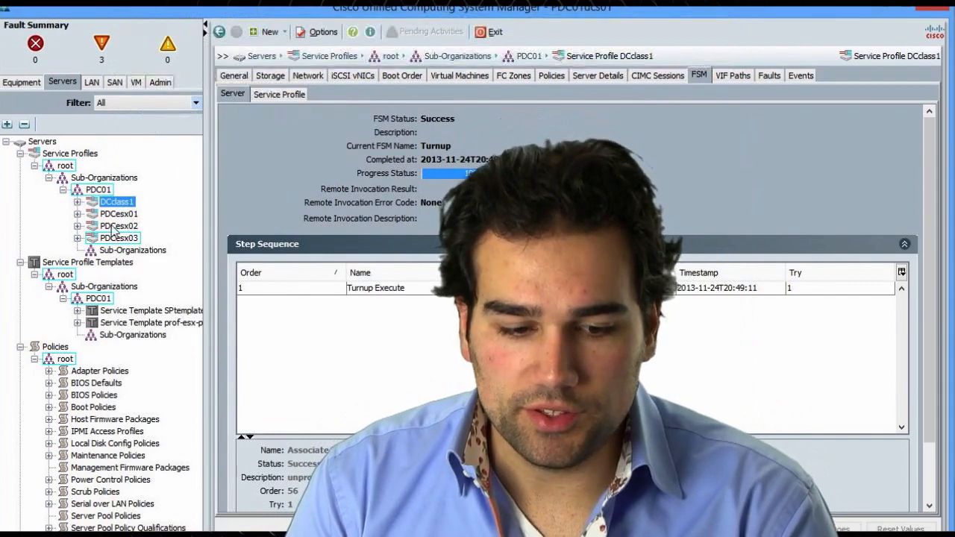
left_click(273, 77)
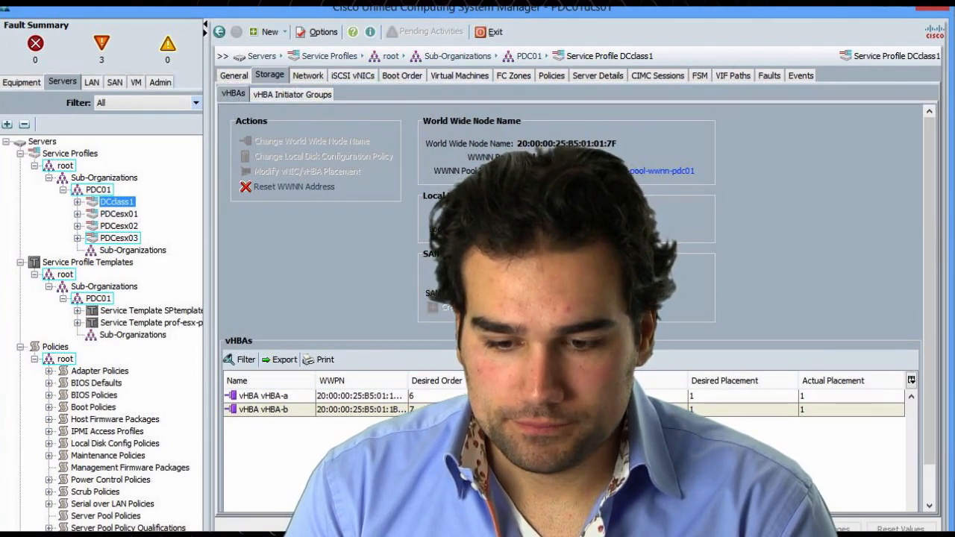
Check the Local Disk Configuration Policy, glance at the KVM console, then view DCclass1's Boot Order
left_click(583, 229)
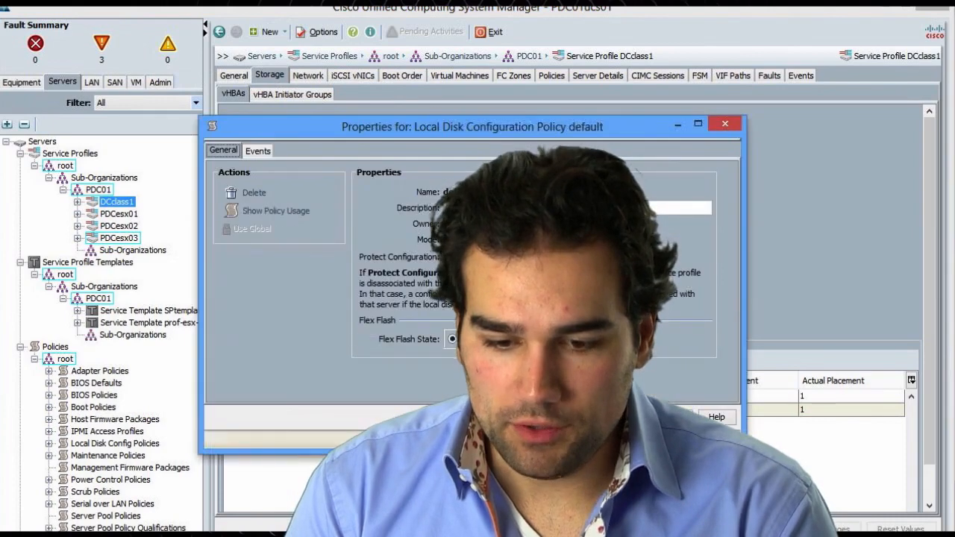
left_click(674, 418)
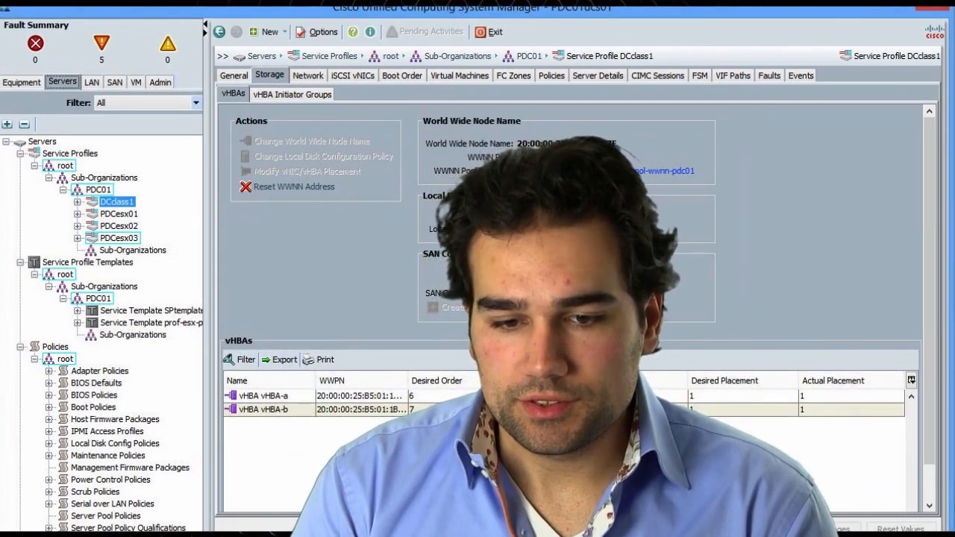
left_click(427, 5)
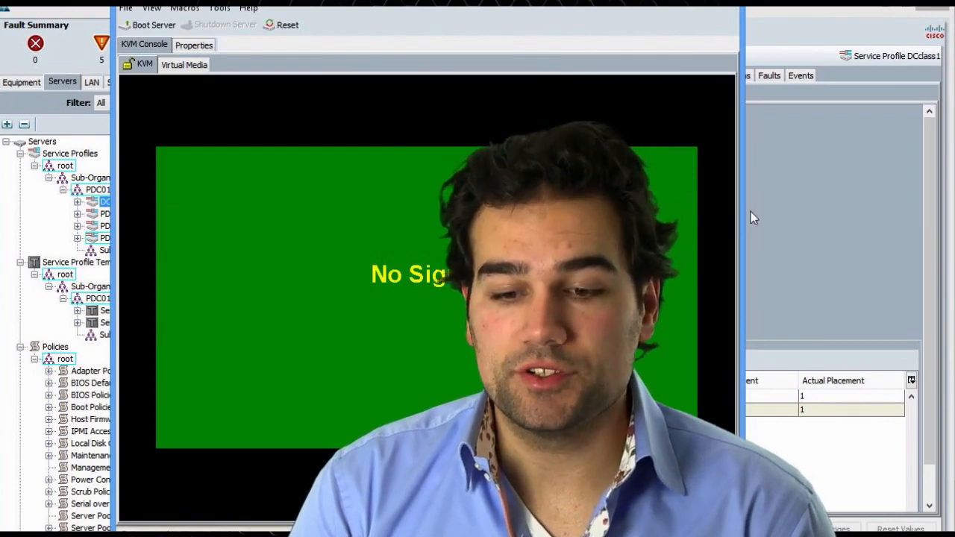
left_click(750, 211)
left_click(406, 75)
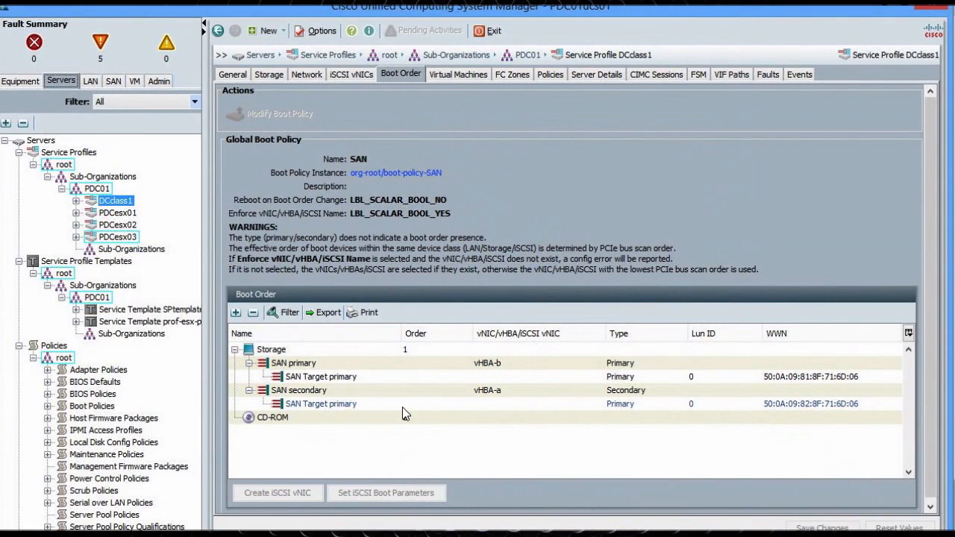
Inspect the Storage and CD-ROM boot entries, then watch the server's POST in the KVM console
left_click(275, 350)
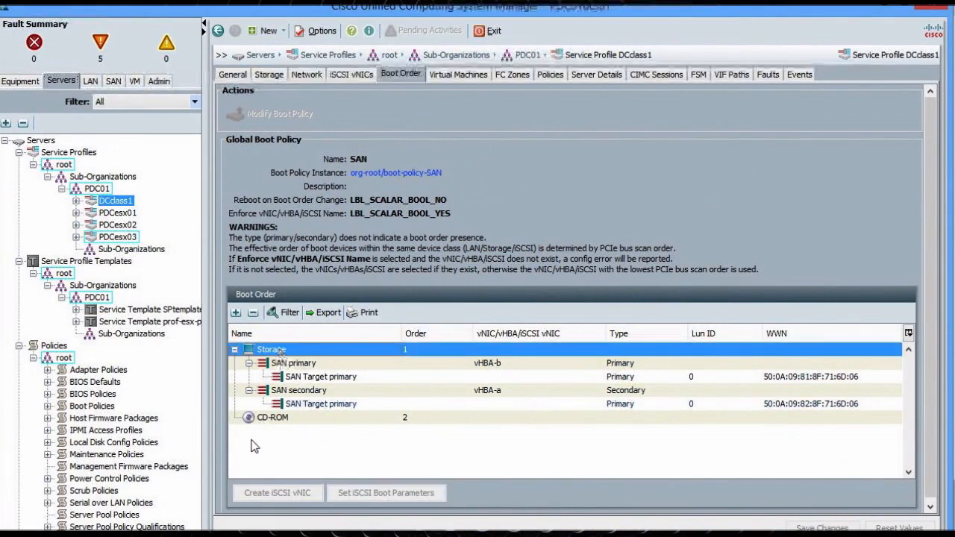
left_click(267, 420)
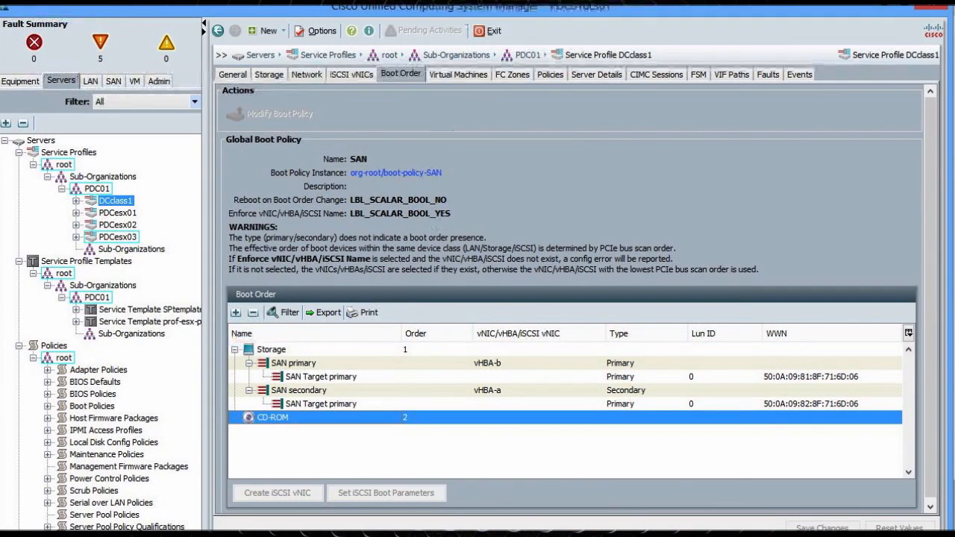
key("alt+Tab")
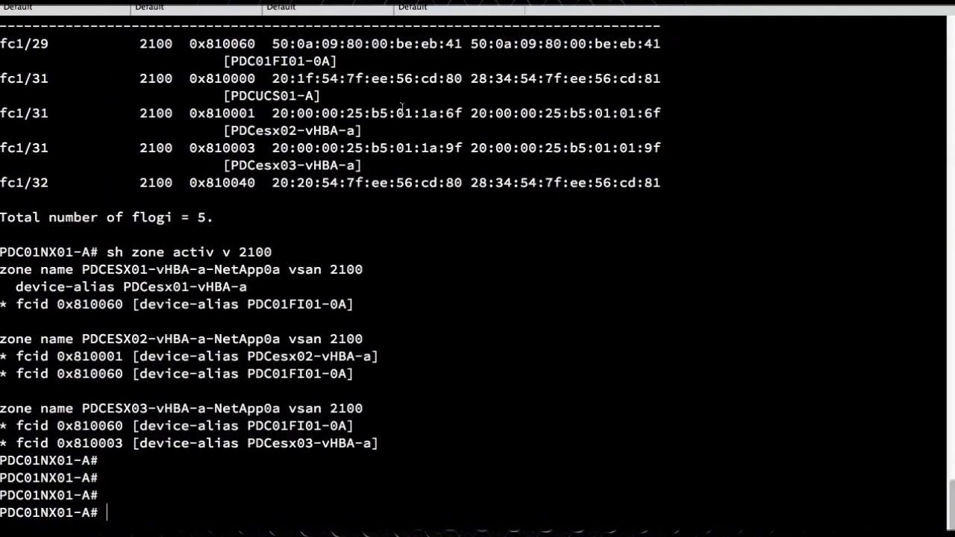
Run show flogi database twice on the Nexus switch, checking the VSAN 2100 logins for new entries
key("Up")
key("Up")
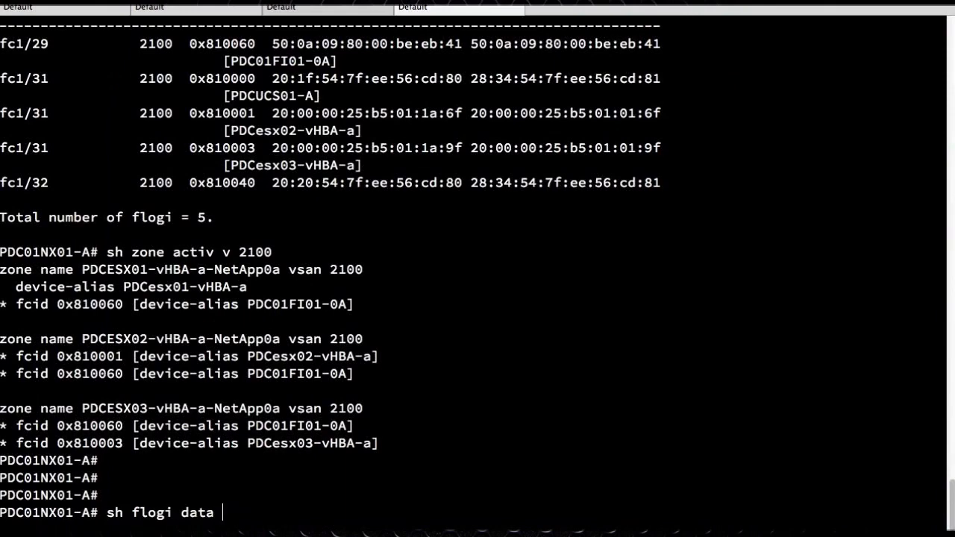
key("Return")
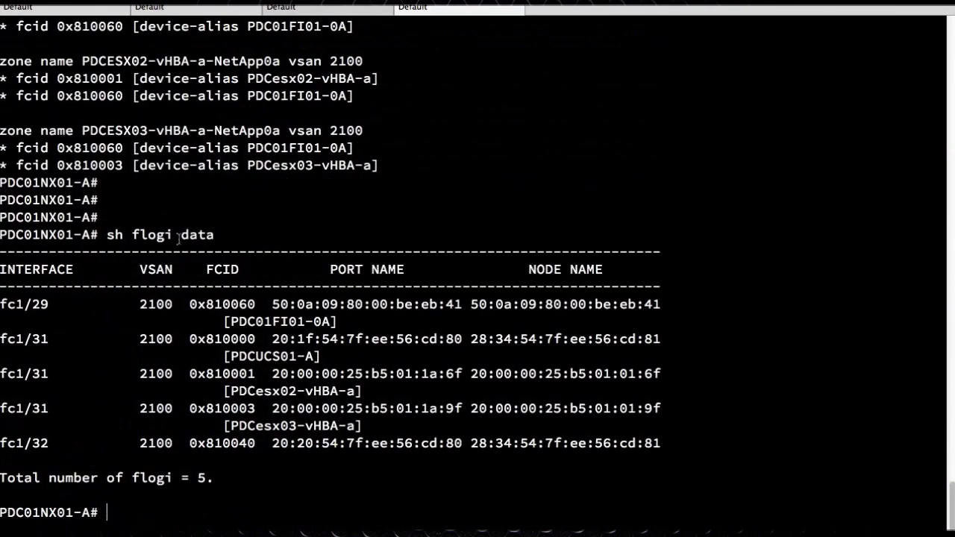
left_click_drag(231, 391, 306, 392)
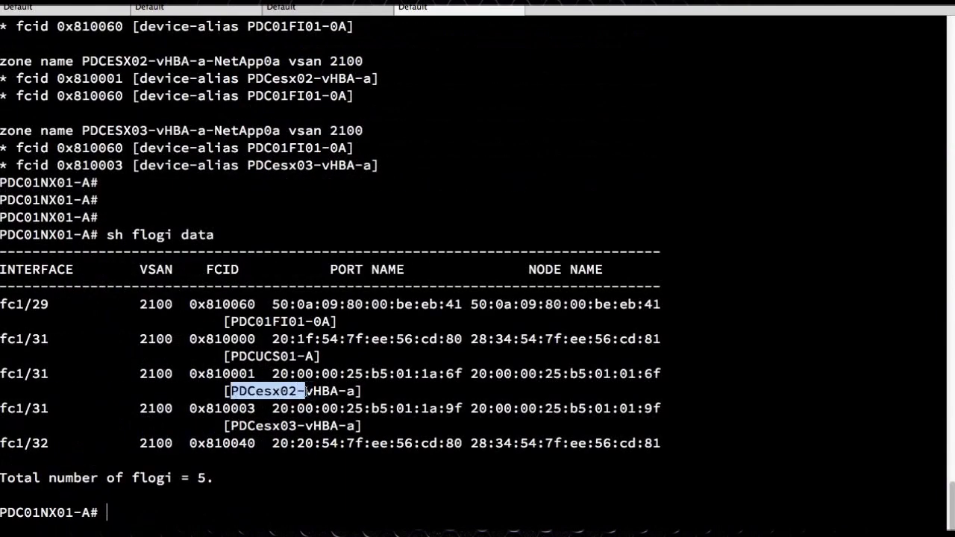
key("Up")
key("Return")
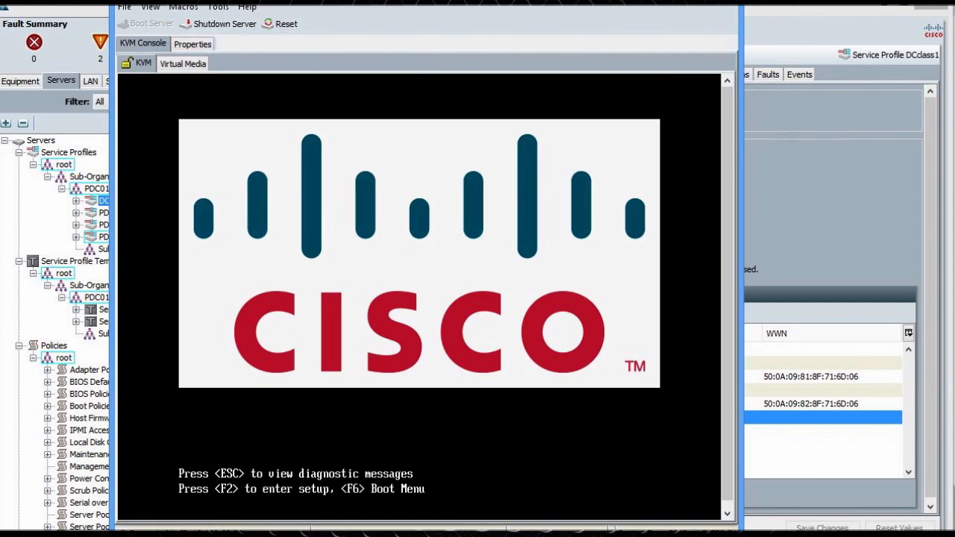
left_click_drag(543, 0, 547, 0)
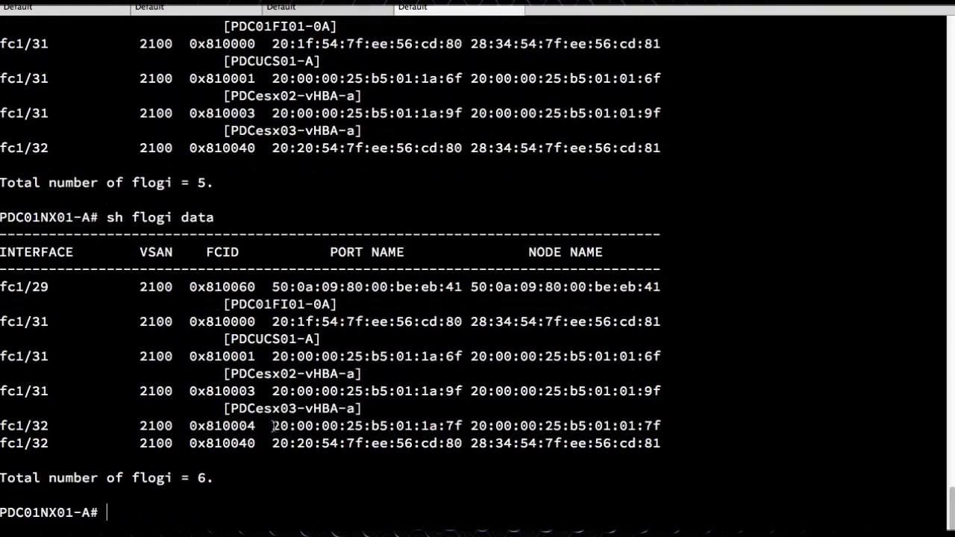
Highlight new WWPN 20:00:00:25:b5:01:1a:7f and run 'sh zone activ v 2100'
left_click_drag(274, 427, 463, 427)
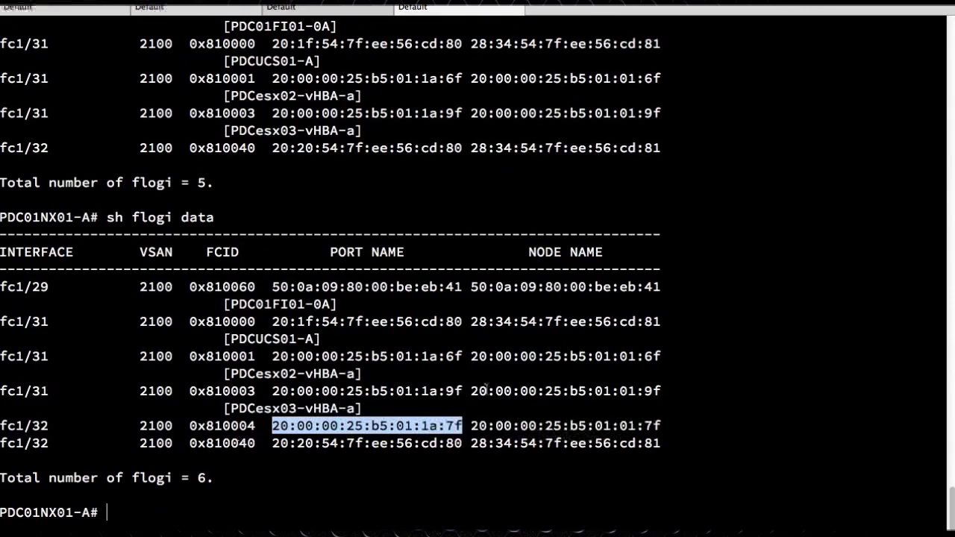
type("sh zone activ v")
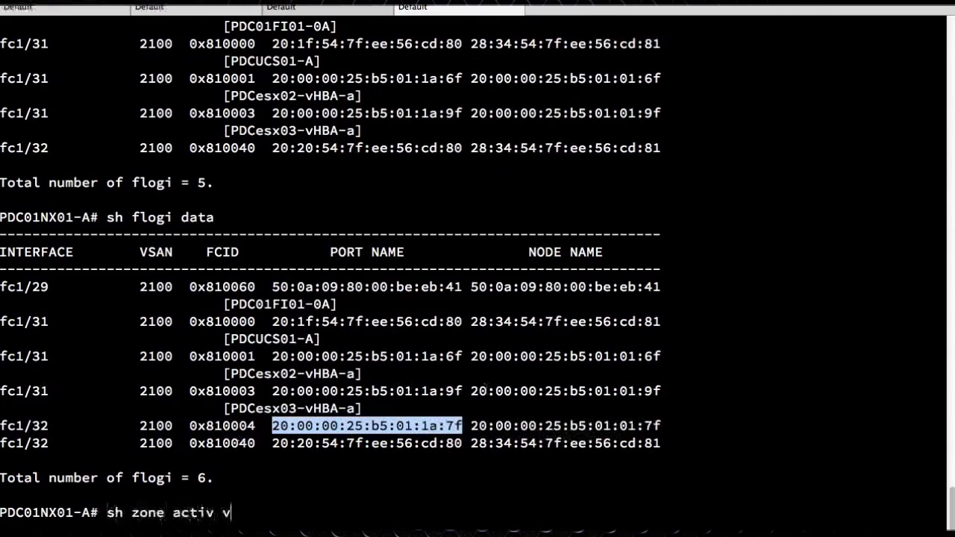
type(" 2100")
key("Return")
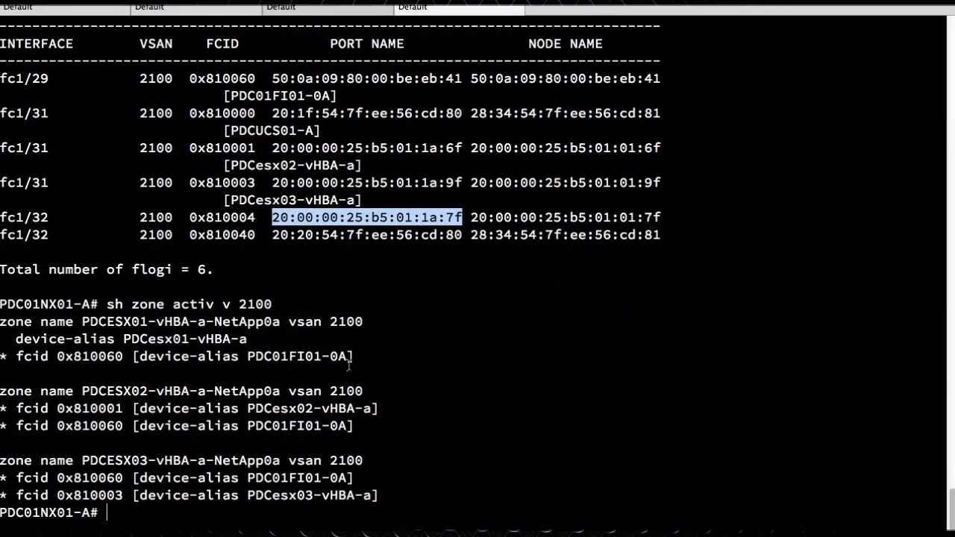
Compare the PDCESX01 zone entry against the new WWPN logged in on fc1/32
left_click_drag(399, 363, 11, 321)
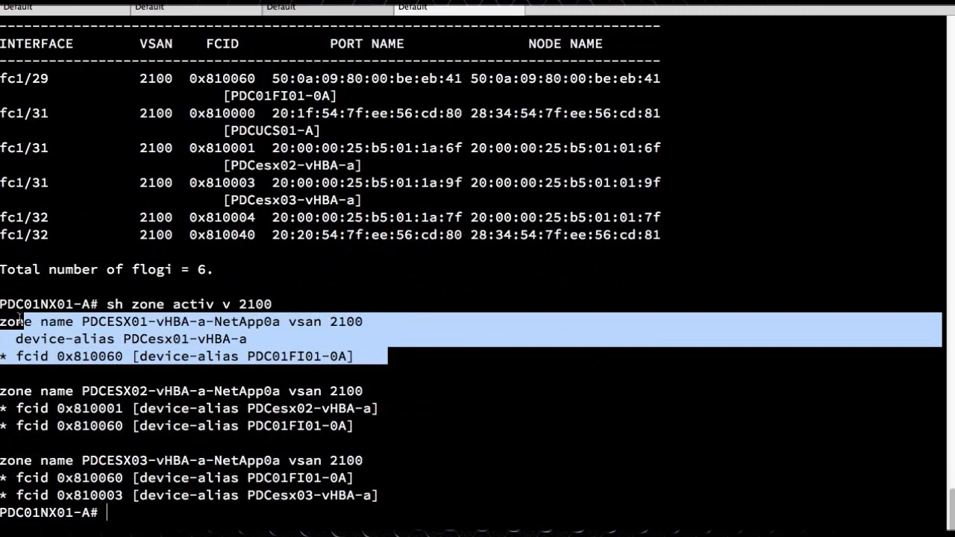
left_click(153, 341)
left_click_drag(364, 356, 25, 305)
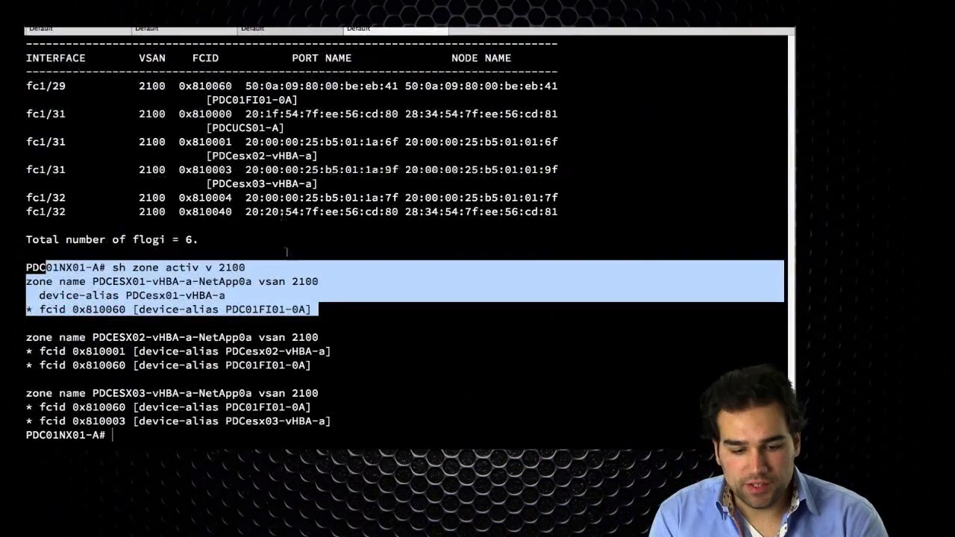
left_click(286, 252)
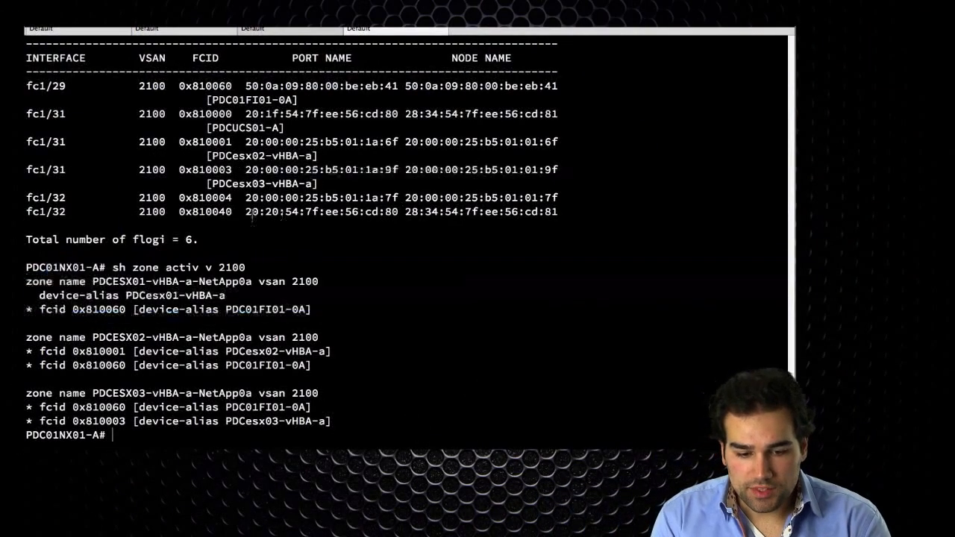
left_click_drag(246, 198, 400, 199)
key("super+c")
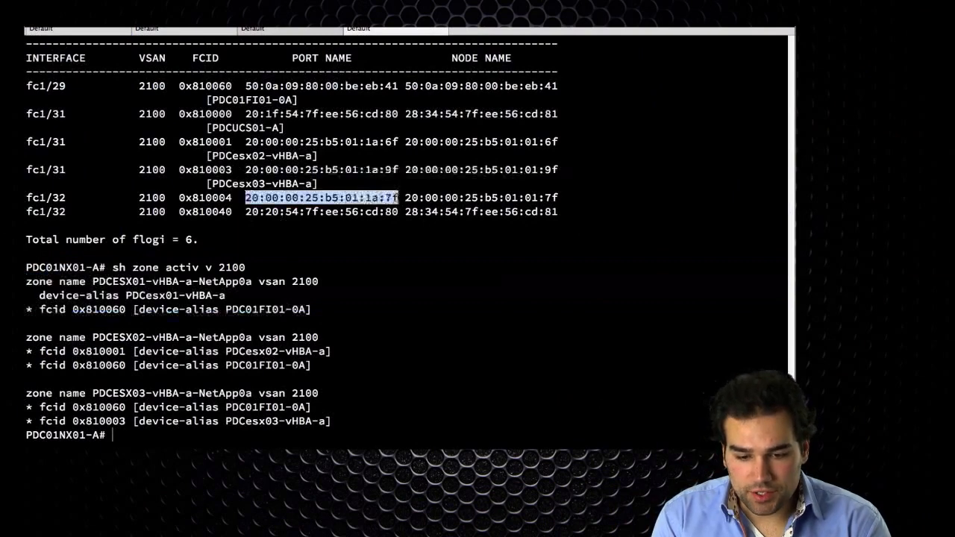
scroll(416, 205, "up", 5)
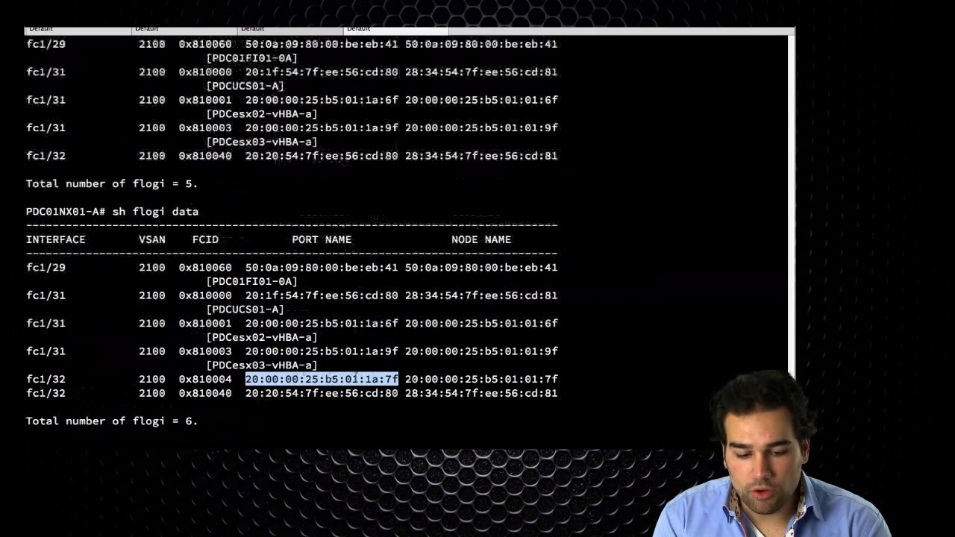
scroll(388, 376, "down", 5)
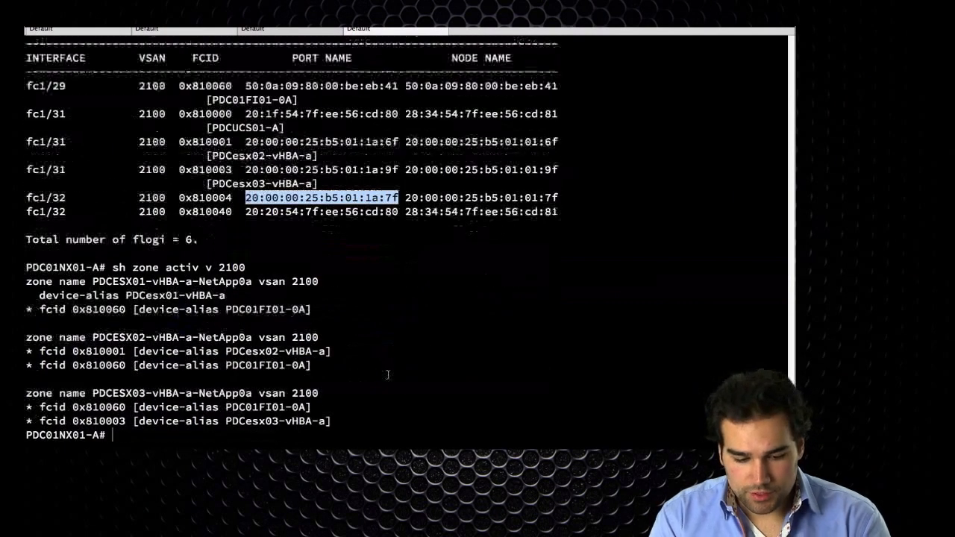
In config mode, map device-alias PDCesx01-vHBA-a to pwwn 20:00:00:25:b5:01:1a:7f
type("conf t")
key("Return")
type("device-l")
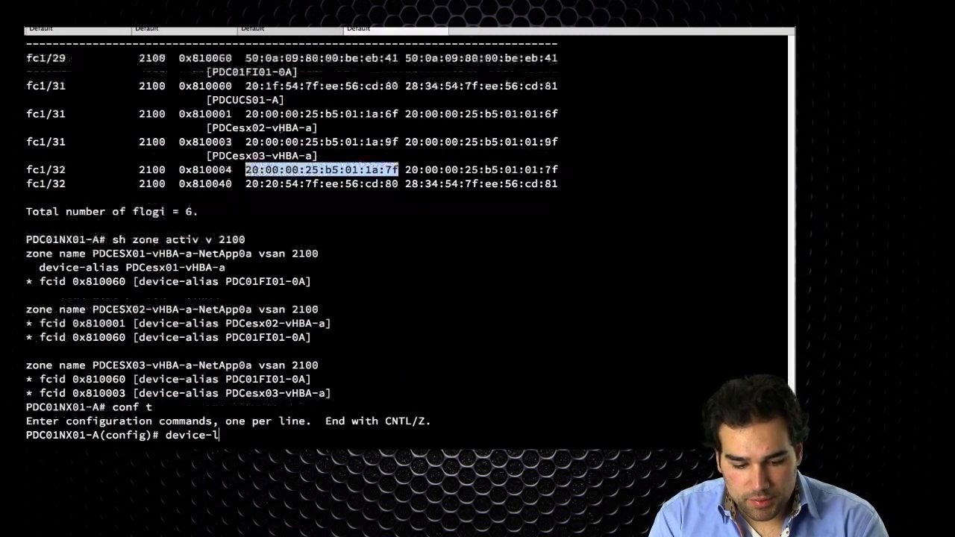
key("BackSpace")
type("alias data")
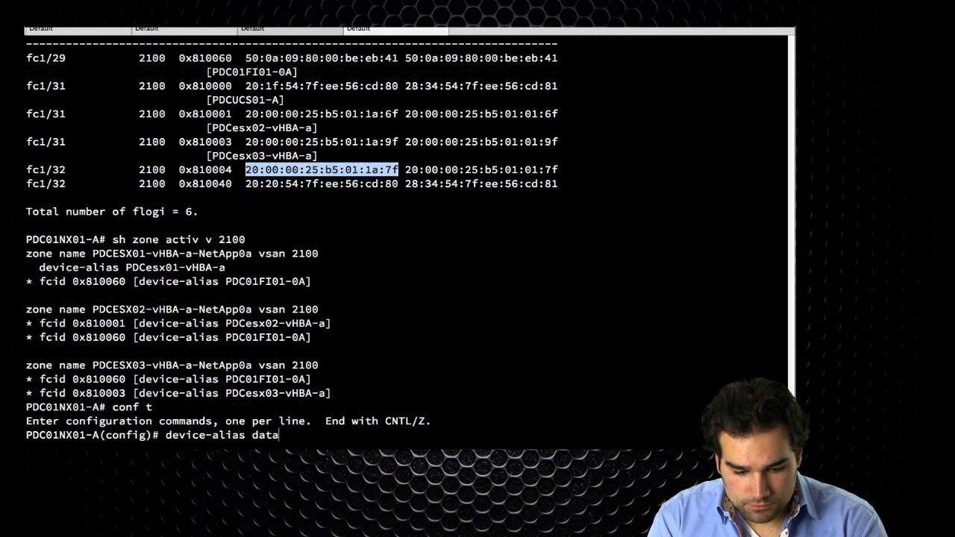
key("Return")
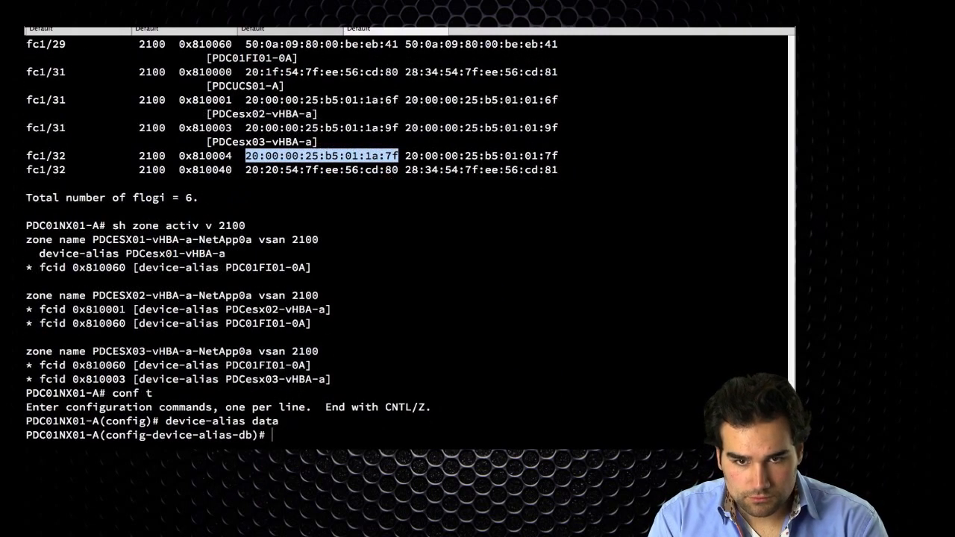
type("device-alias name ")
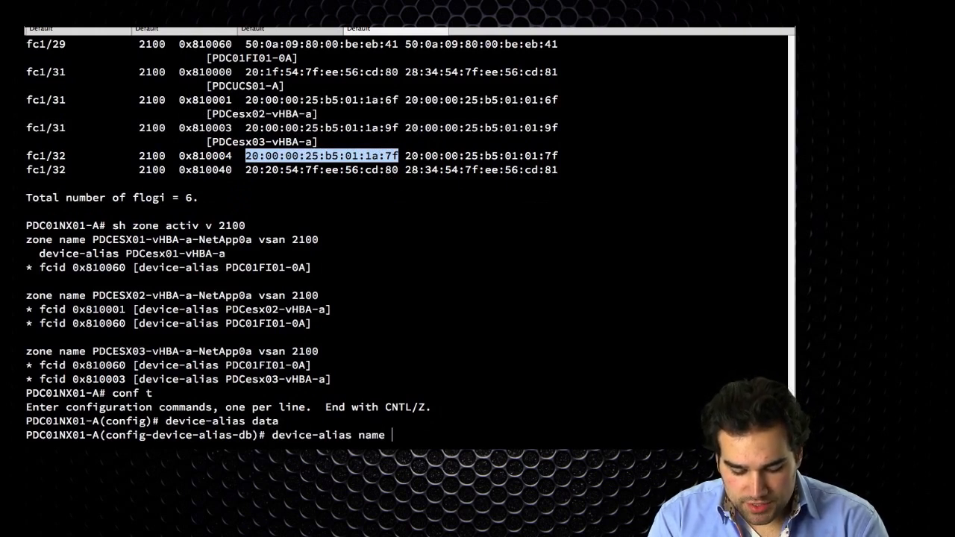
type("PDCesx")
type("-v")
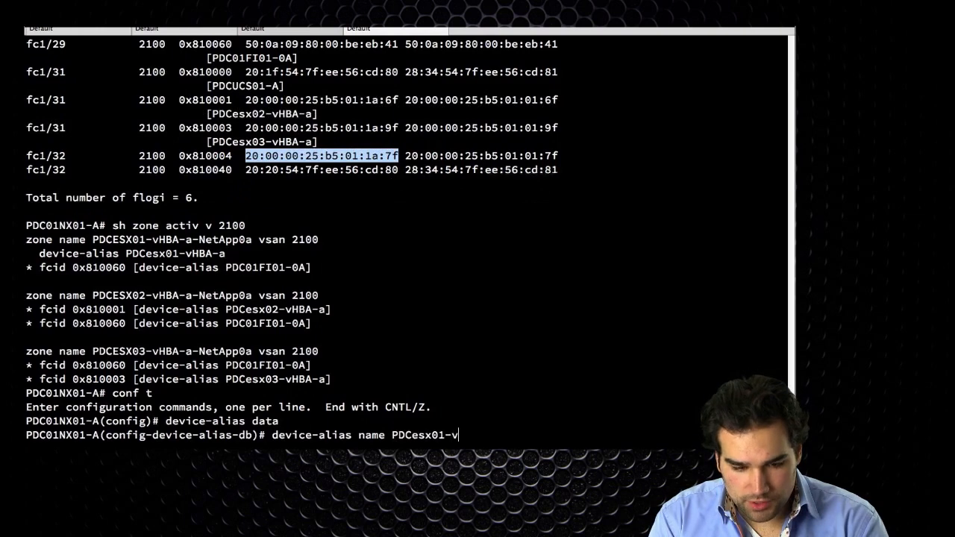
type("HBA-a pww")
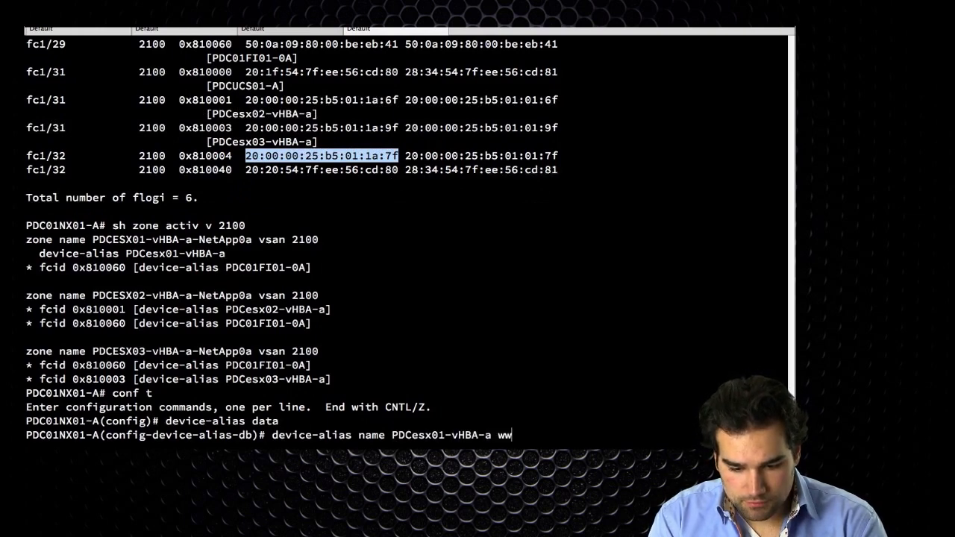
key("BackSpace")
key("BackSpace")
type("pwwn")
key("super+v")
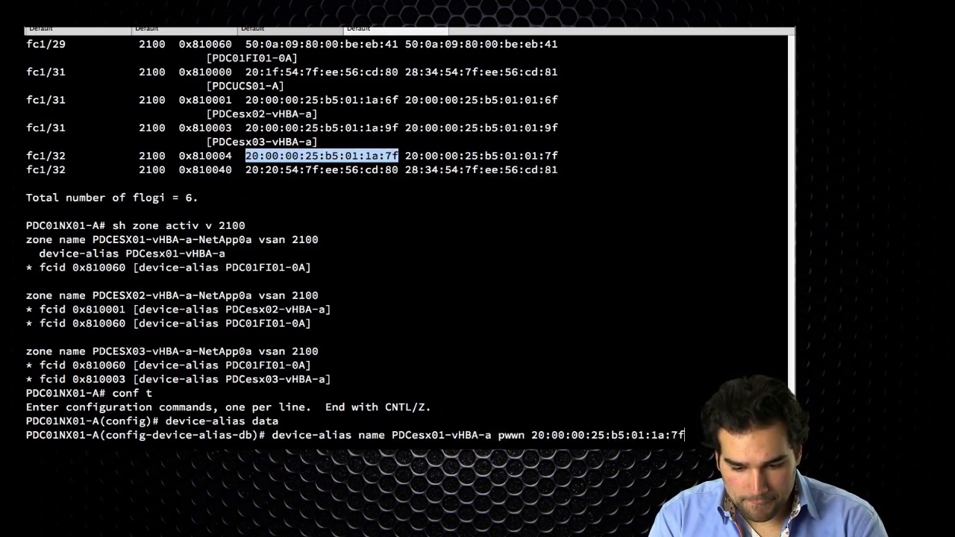
key("Return")
Delete and re-add alias PDCesx01-vHBA-a with the new WWPN, then run device-alias commit
type("no")
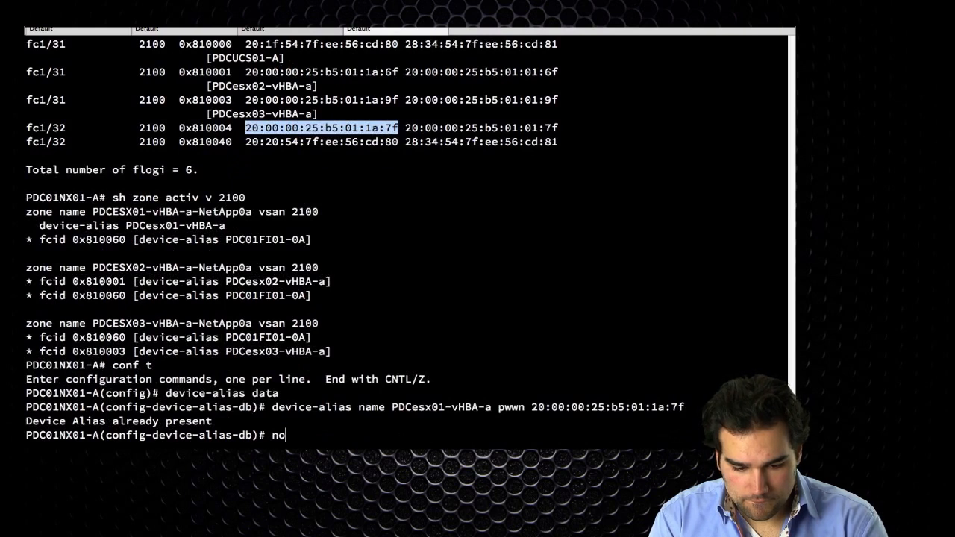
type(" device-alias name PD")
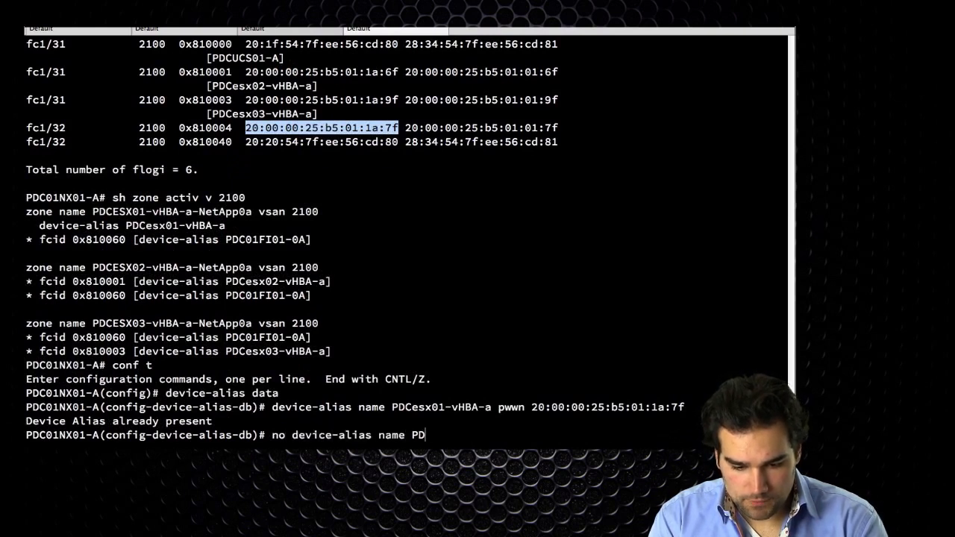
type("Cesx01-vHBA-a")
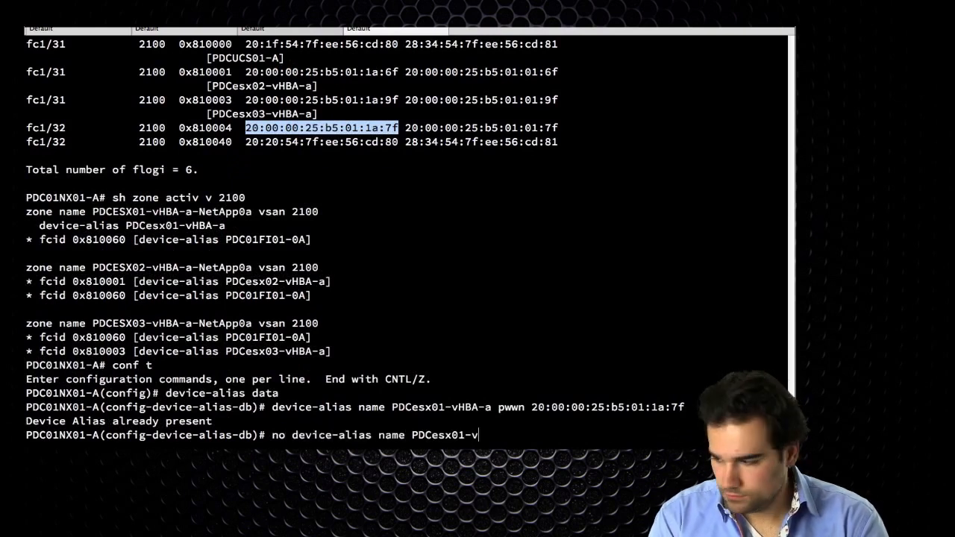
key("Return")
key("Up")
key("Up")
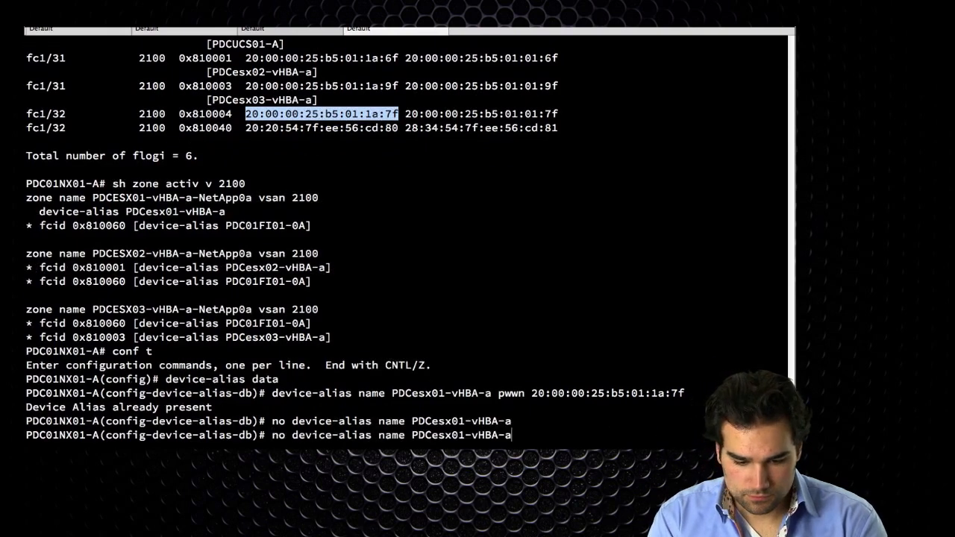
key("Return")
type("device-alias-db)# device-alis commit")
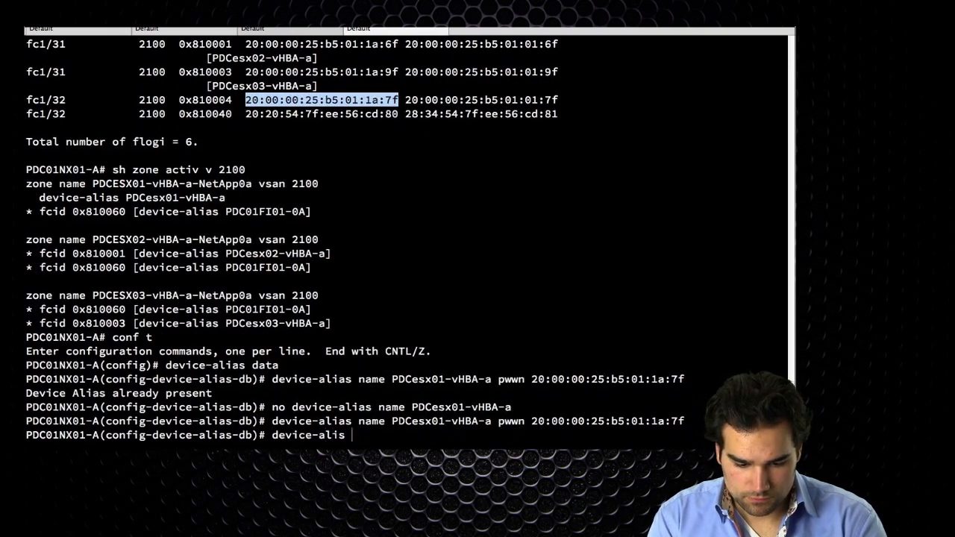
key("Return")
type("device-")
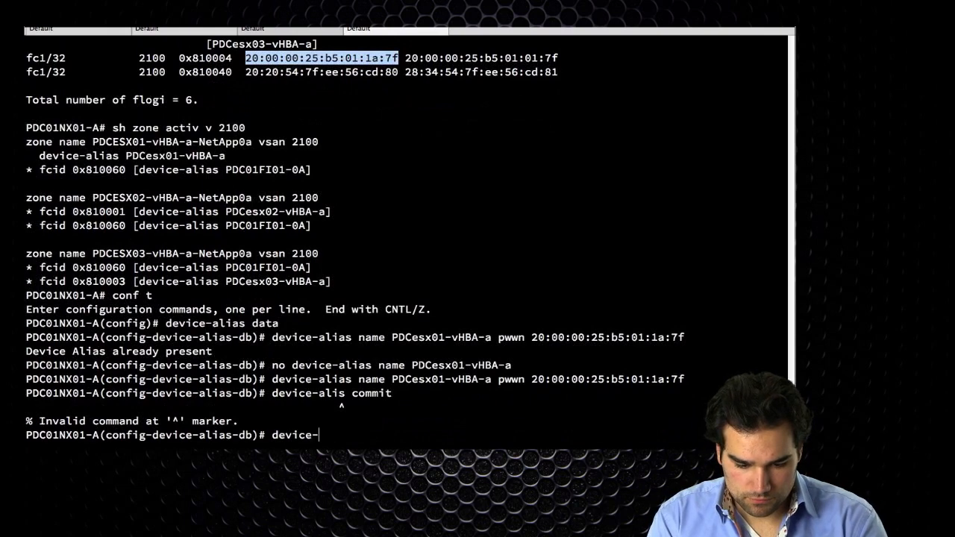
type("alias commit")
key("Return")
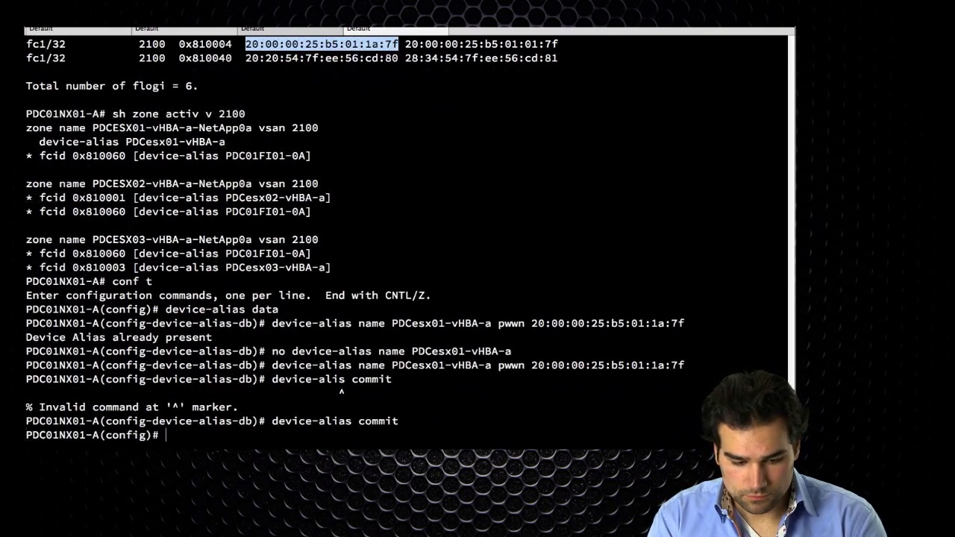
List the active zones for VSAN 2100 with 'show zone activ v 2100', then check the KVM console
type("show zone activ v")
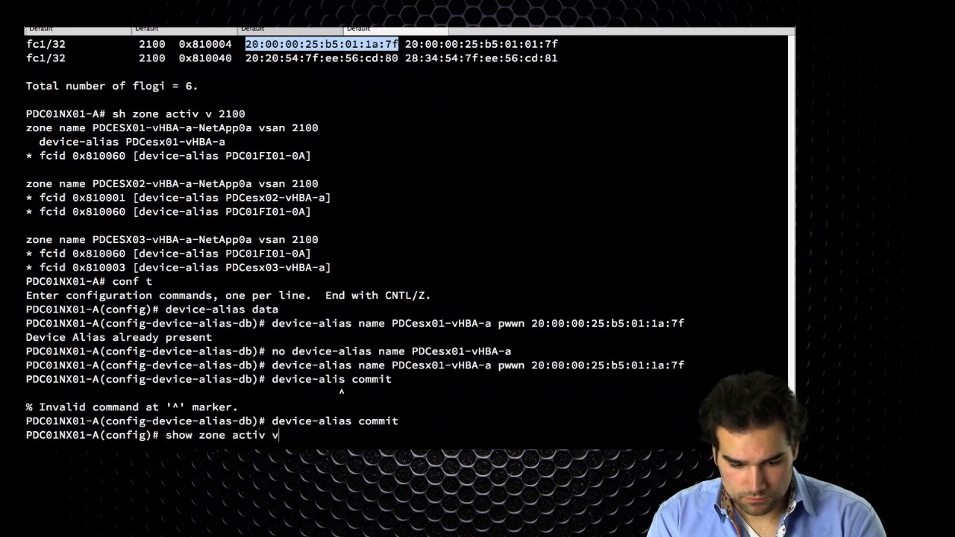
type(" 2100")
key("Return")
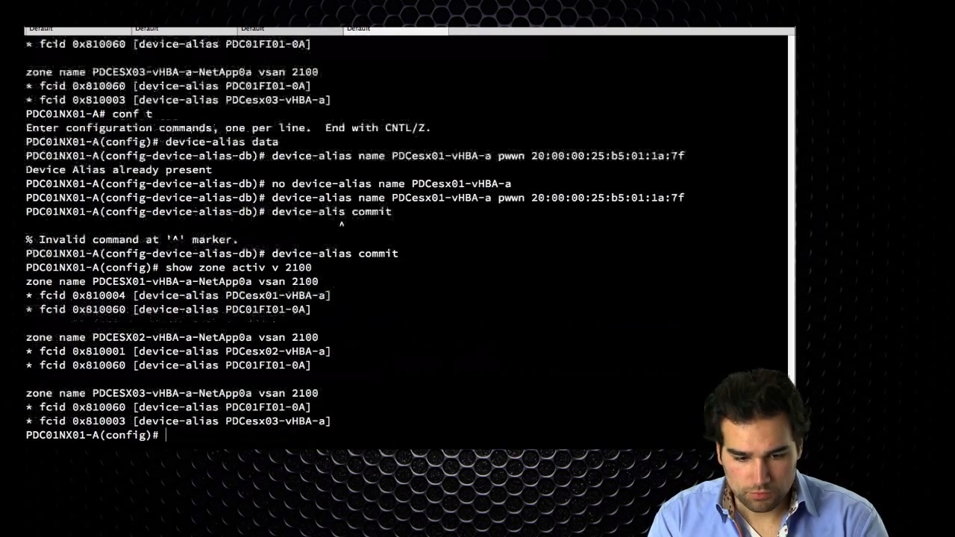
key("Return")
key("alt+Tab")
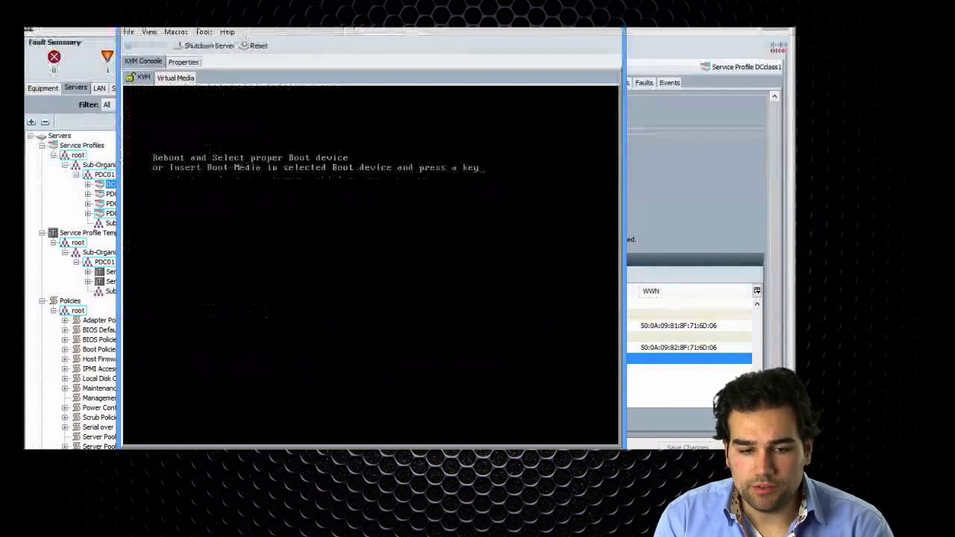
Reset the DCclass1 server with a graceful OS restart and acknowledge the success message
left_click(252, 48)
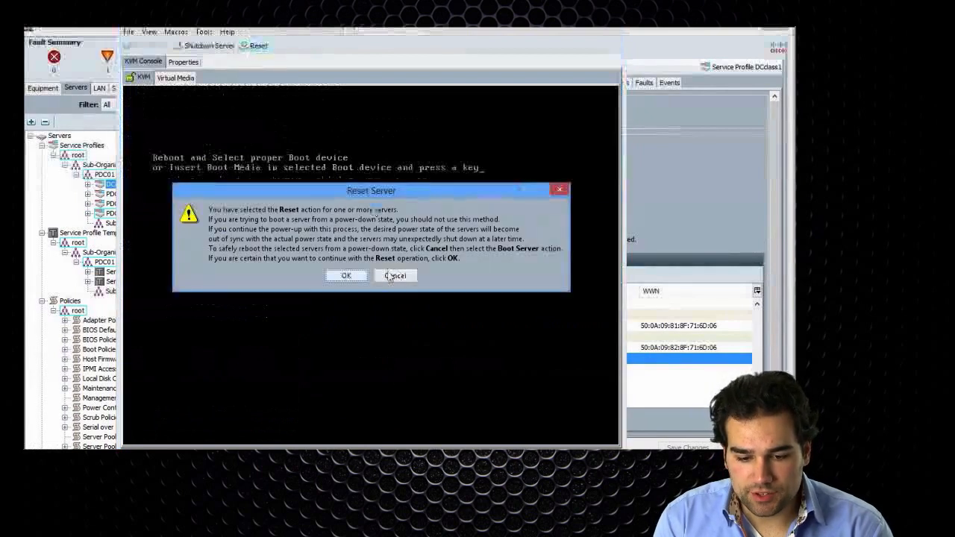
left_click(347, 276)
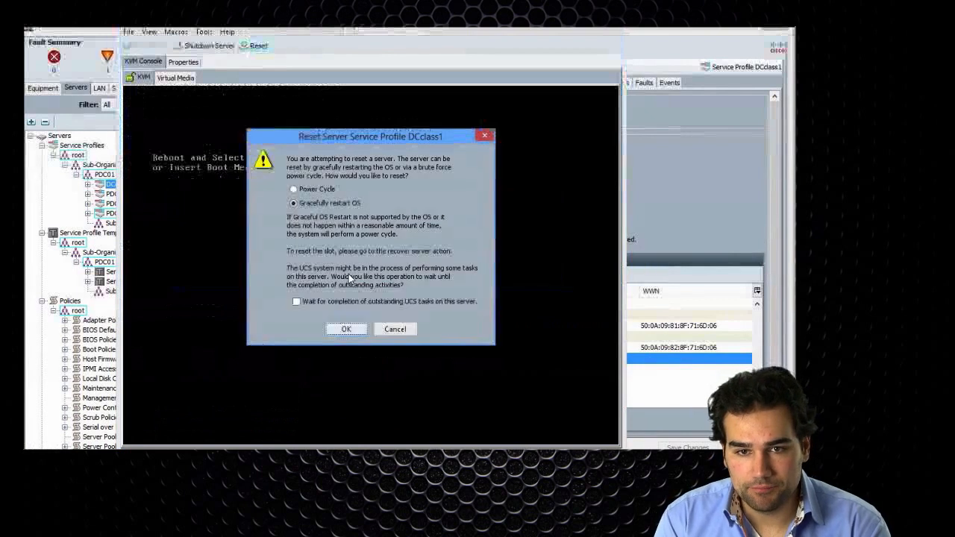
left_click(346, 329)
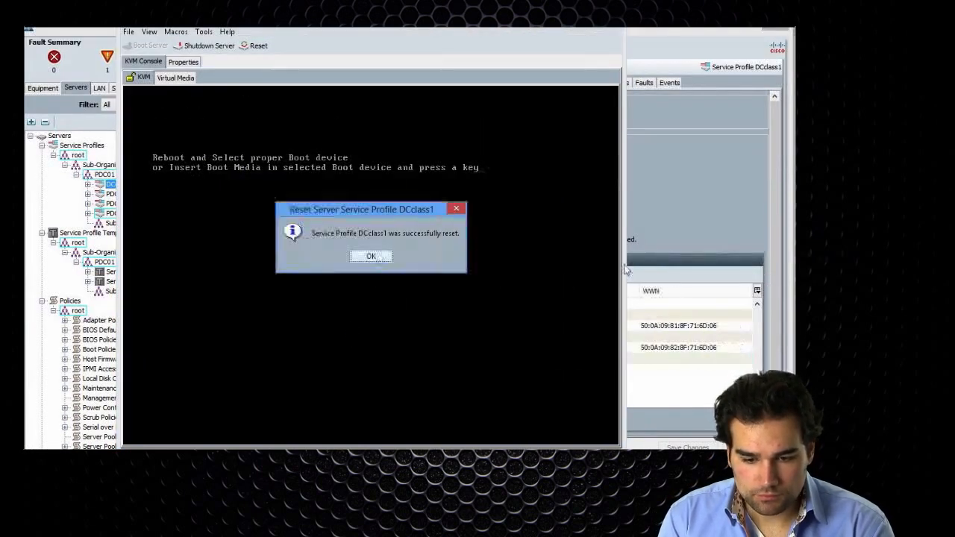
left_click(371, 256)
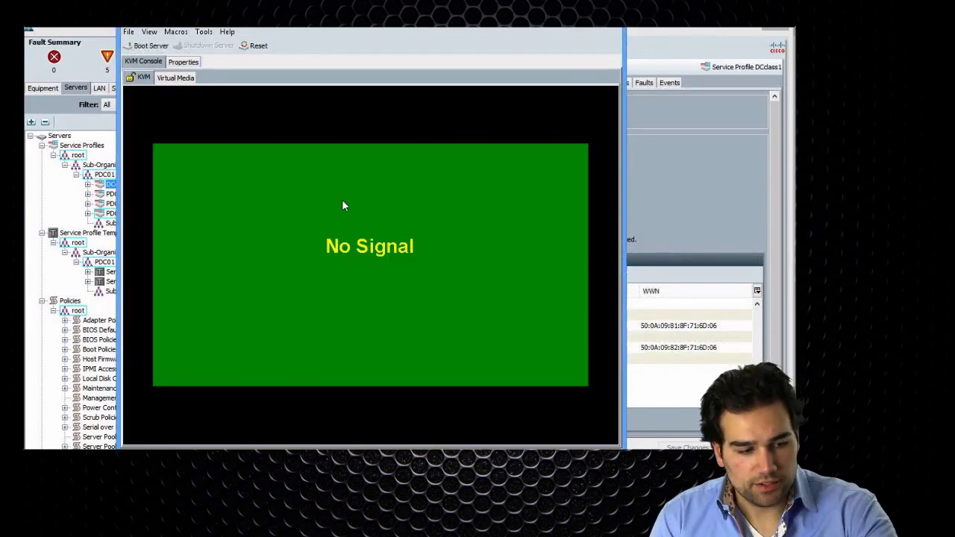
key("super+Tab")
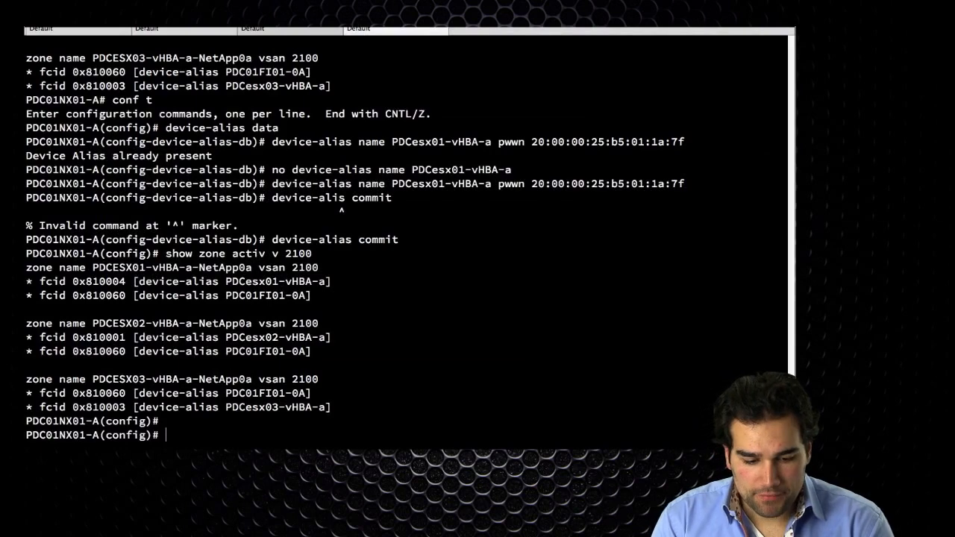
Rerun show zone active vsan 2100 and compare the PDCesx01-vHBA-a device-alias lines with earlier output
key("Up")
key("Return")
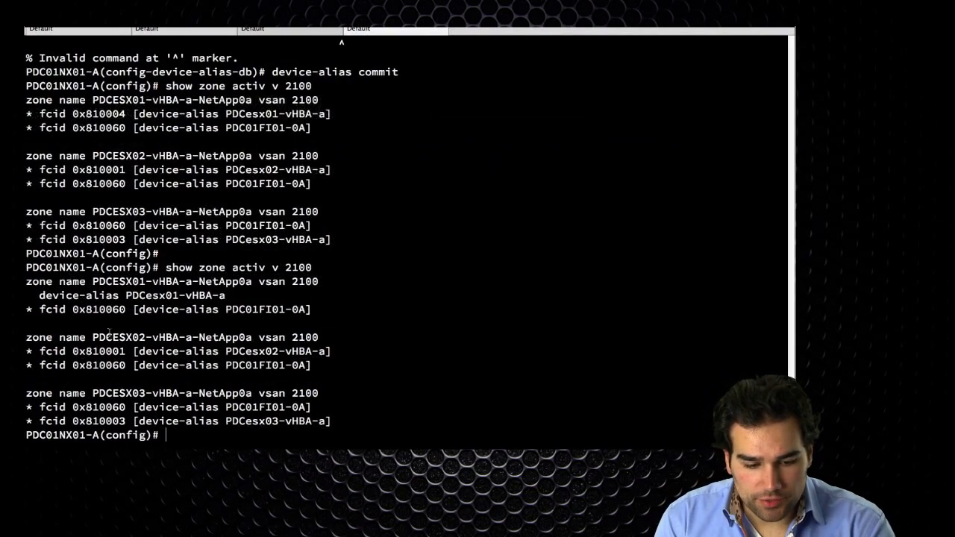
triple_click(36, 300)
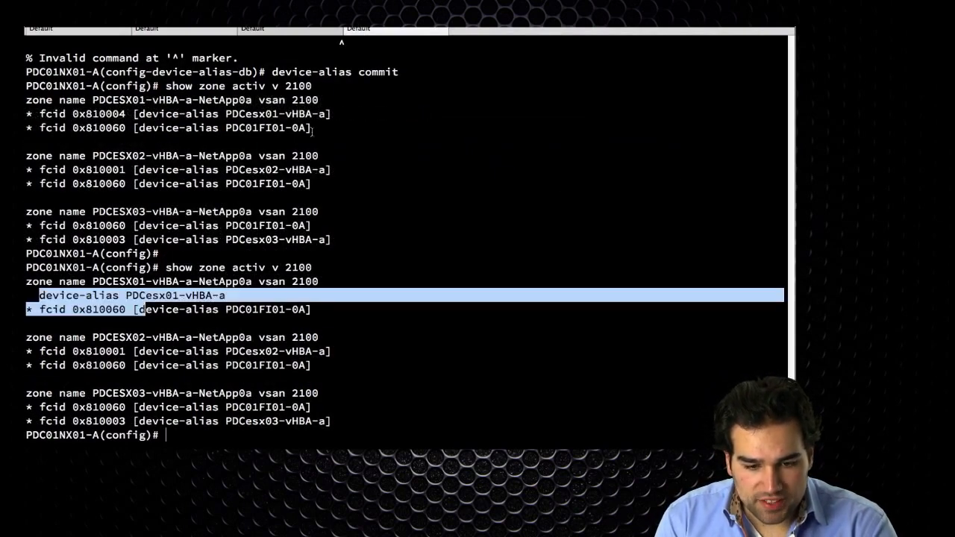
left_click_drag(326, 130, 51, 105)
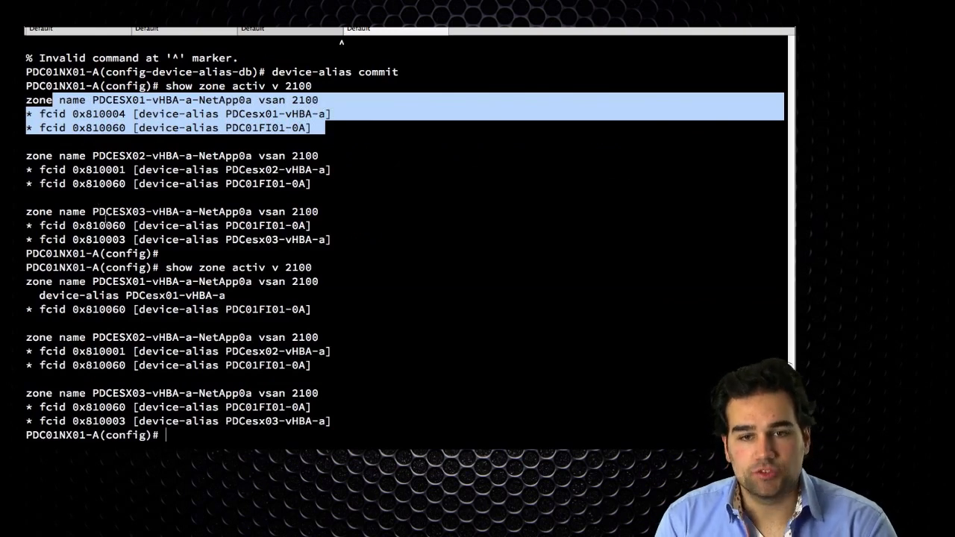
left_click(271, 295)
left_click_drag(146, 296, 30, 289)
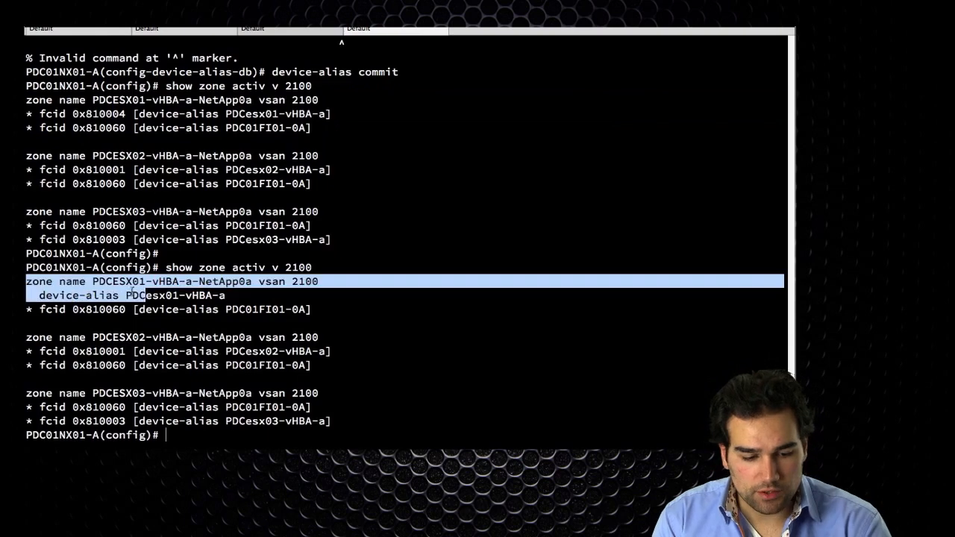
left_click(129, 289)
key("super+Tab")
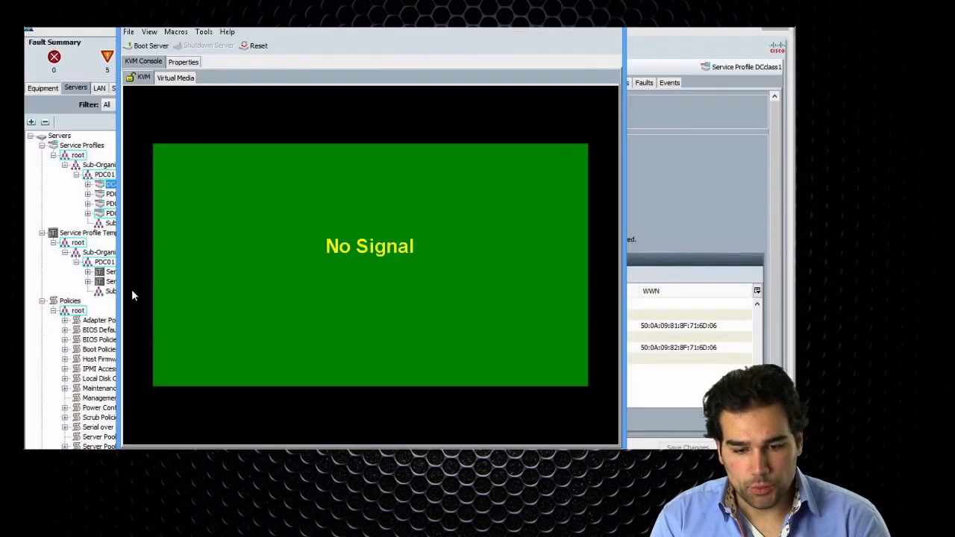
Boot the DCclass1 server and acknowledge the boot-started confirmation
left_click(148, 46)
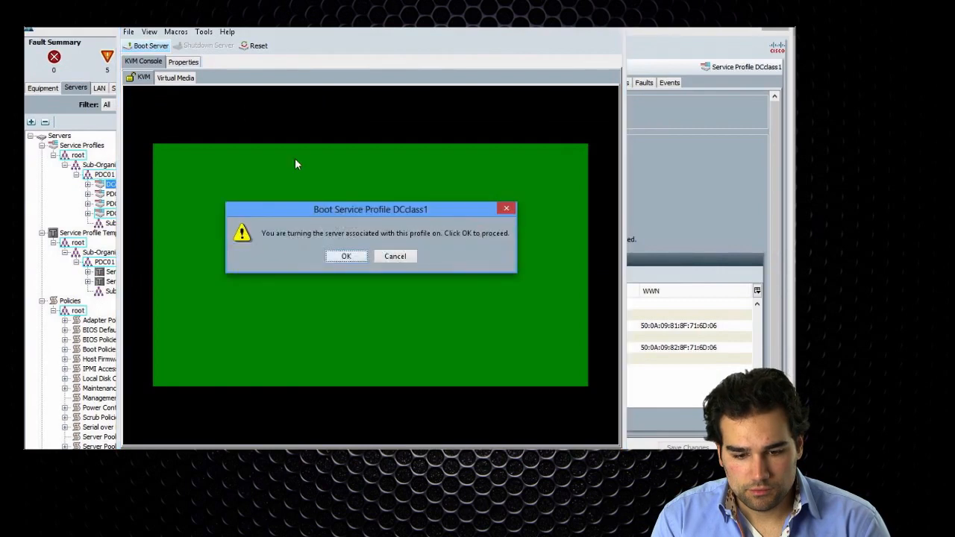
left_click(346, 256)
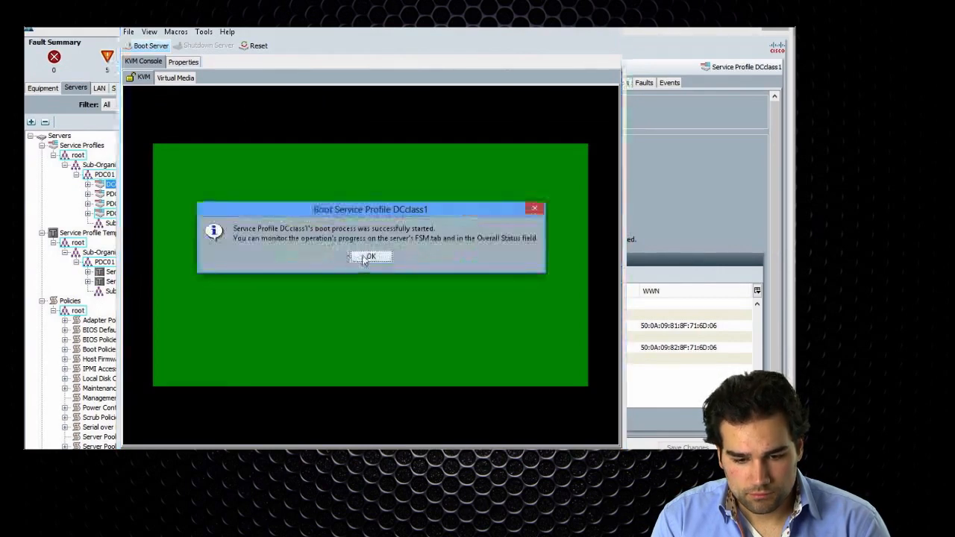
left_click(363, 258)
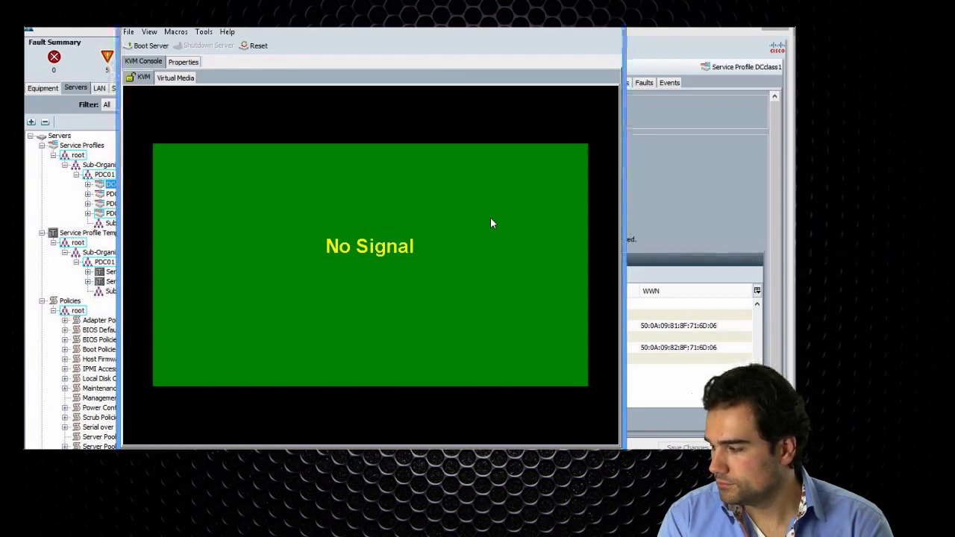
Check DCclass1's General tab for its Overall Status of Restart
left_click(709, 188)
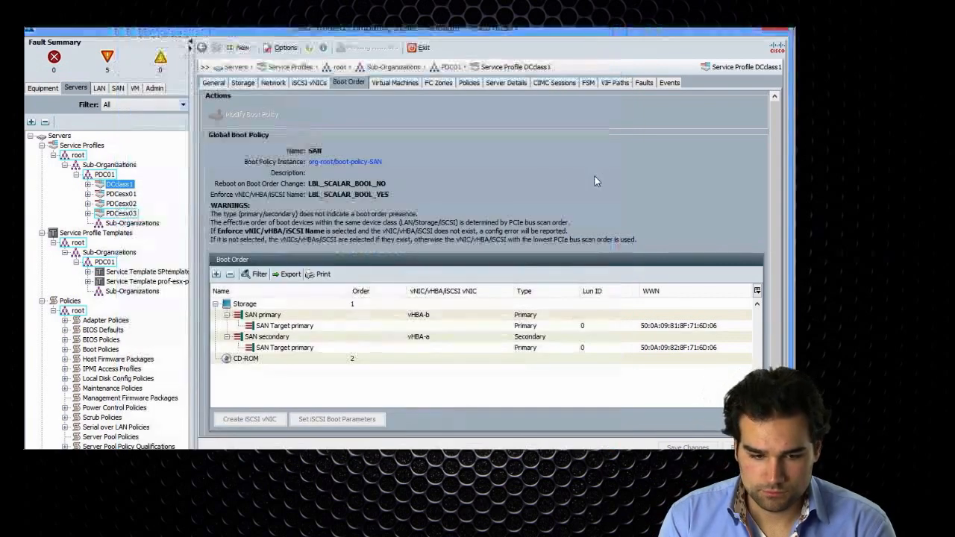
left_click(213, 83)
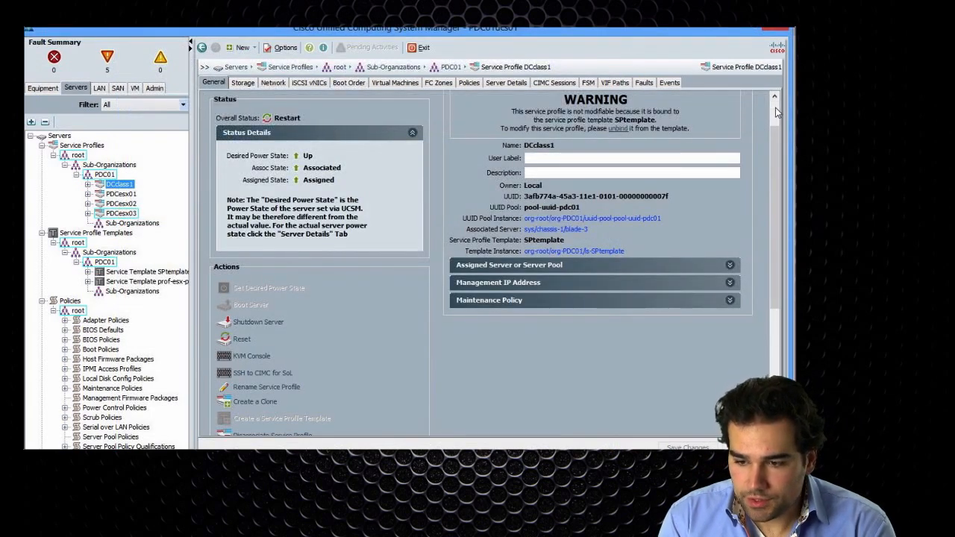
left_click_drag(770, 140, 777, 110)
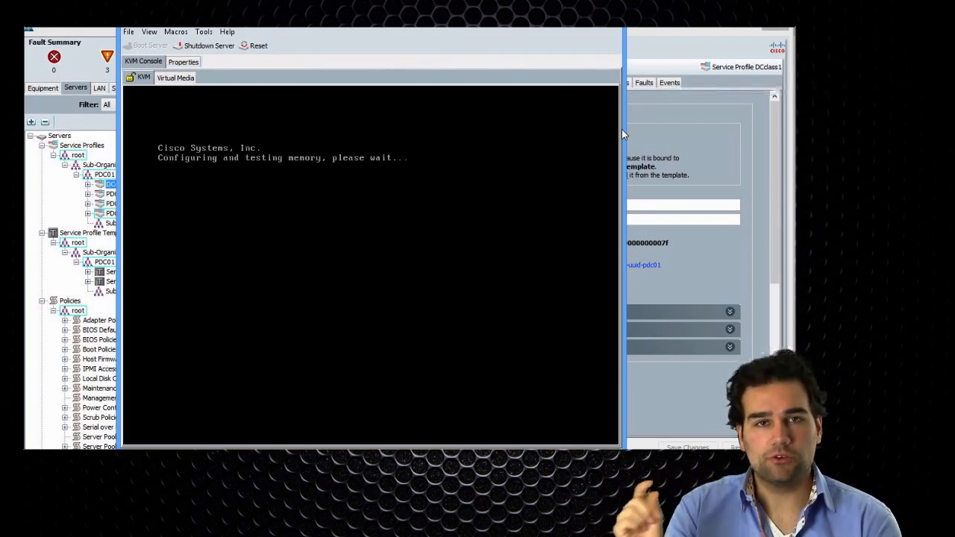
Review DCclass1's FSM status and its Service Profile configuration step sequence
left_click(660, 130)
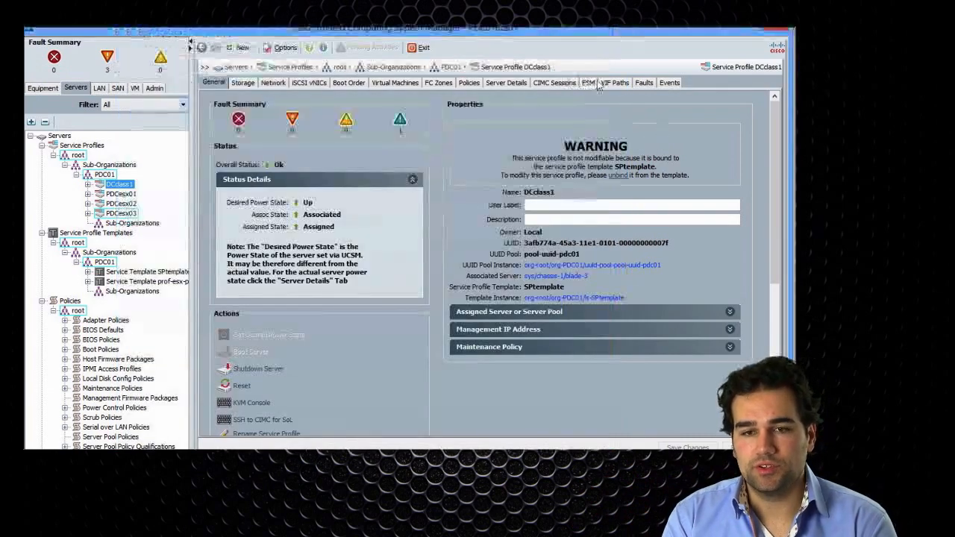
left_click(589, 83)
left_click(253, 100)
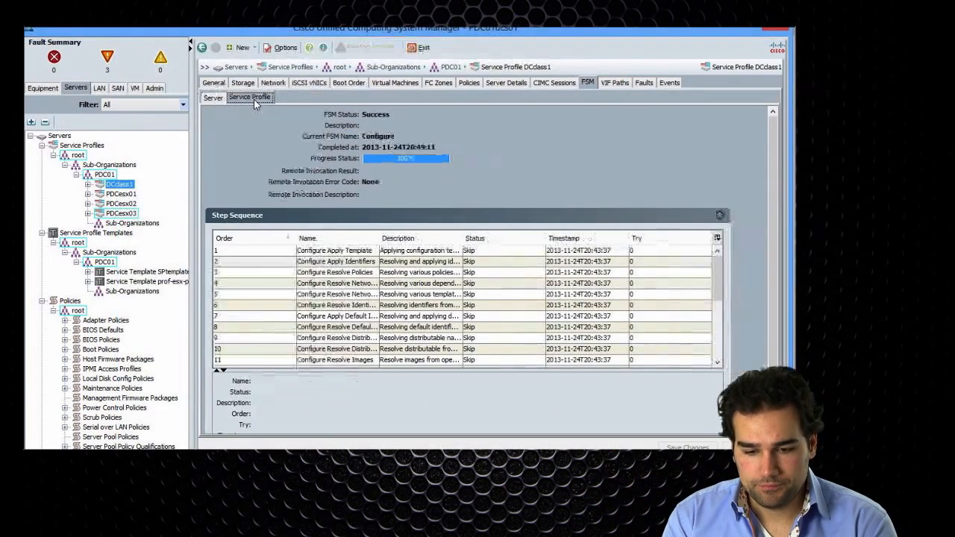
left_click(716, 345)
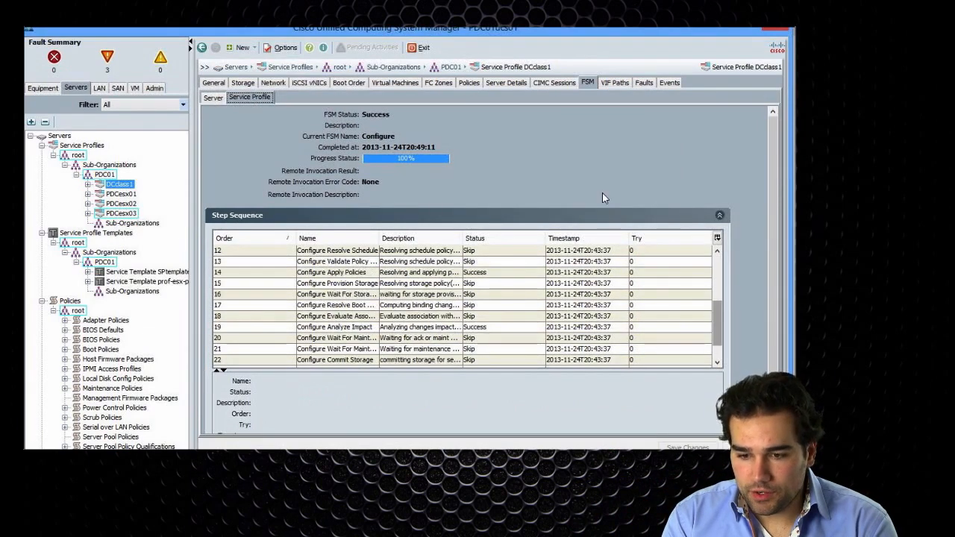
Browse DCclass1's Events log and Faults list, finishing on the power-cycle and BIOS POST faults
left_click(667, 83)
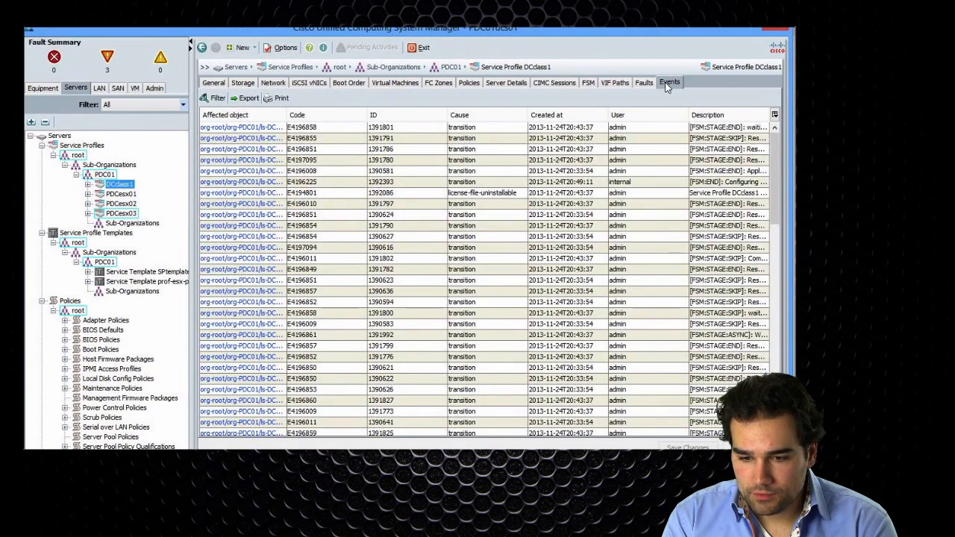
left_click(643, 83)
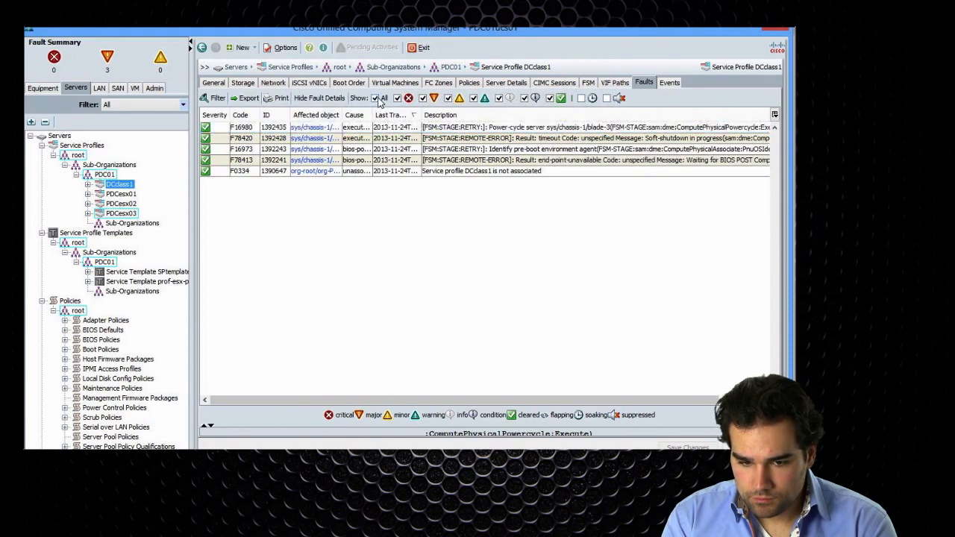
left_click(669, 84)
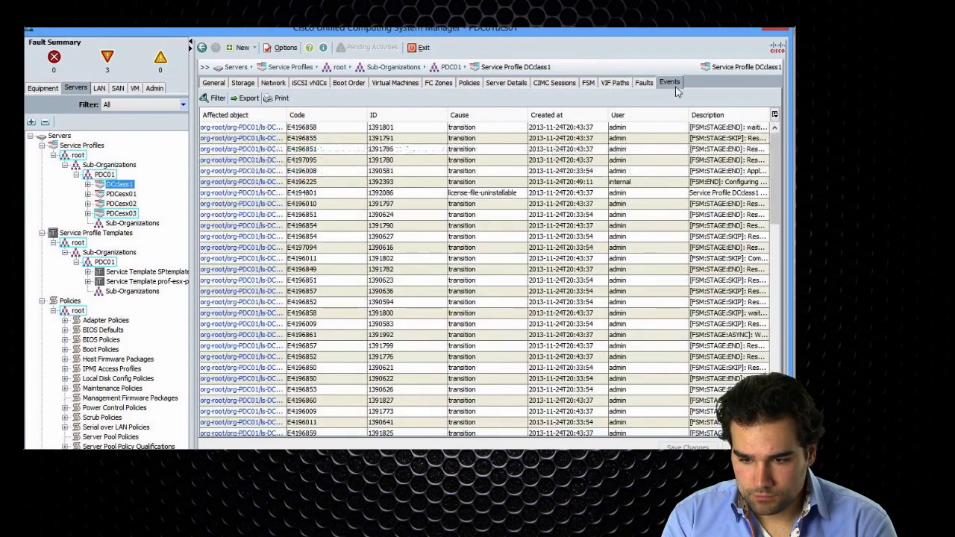
left_click_drag(775, 158, 772, 102)
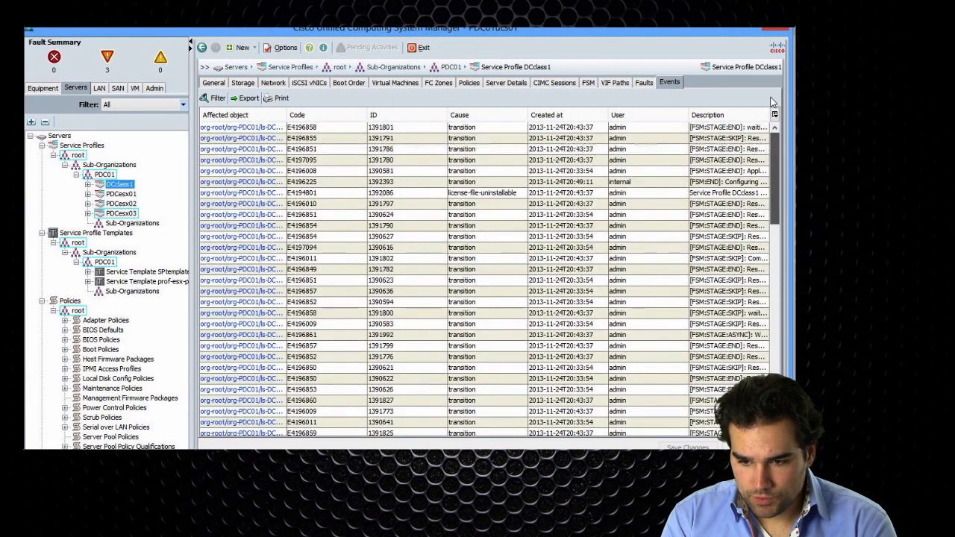
left_click(643, 83)
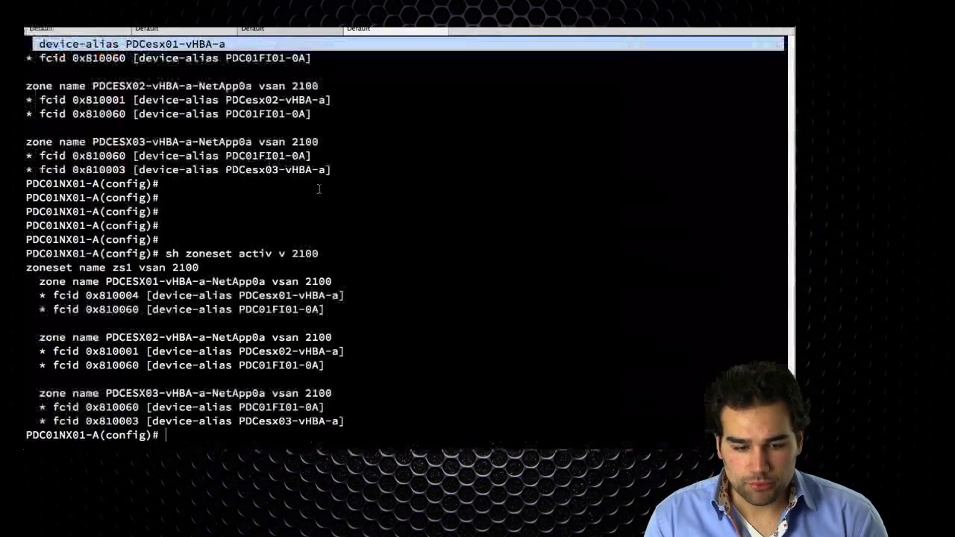
Rerun sh zoneset activ v 2100, then list the FLOGI and FCNS databases with sh flogi data and sh fcns data
key("Up")
key("Return")
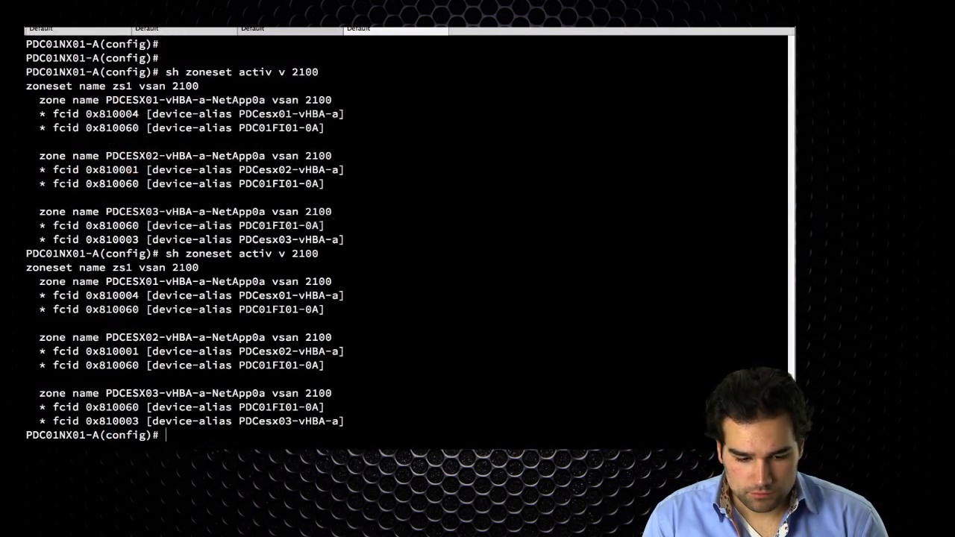
type("sh flogi data")
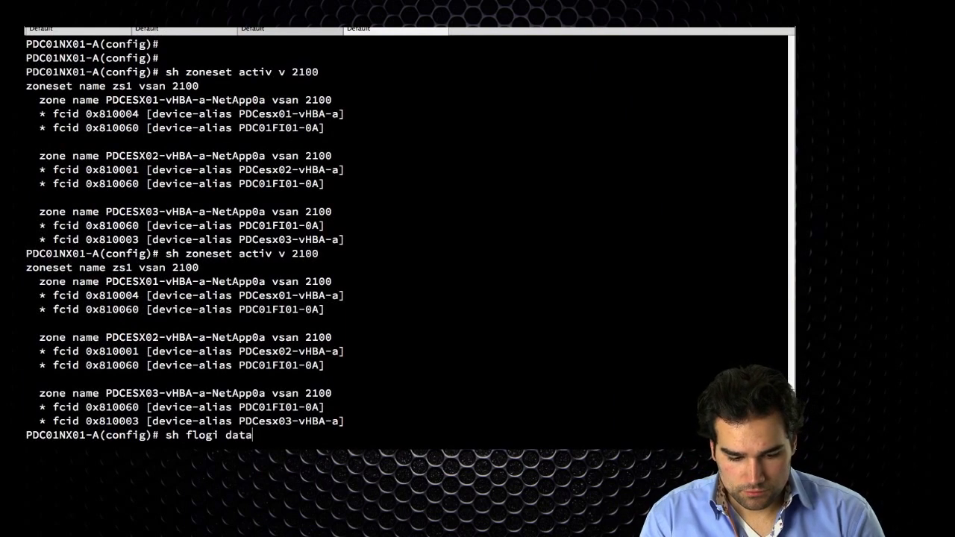
key("Return")
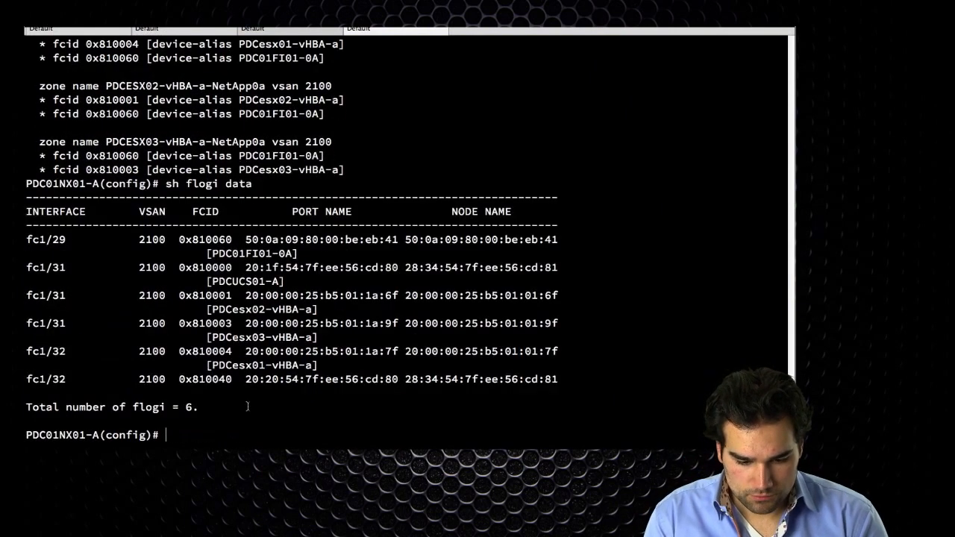
type("sh fcns data")
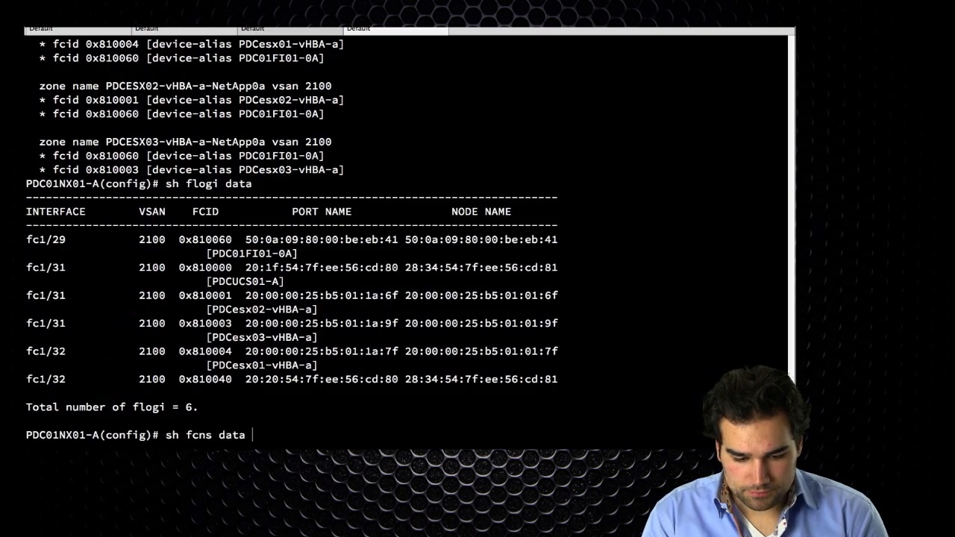
key("Return")
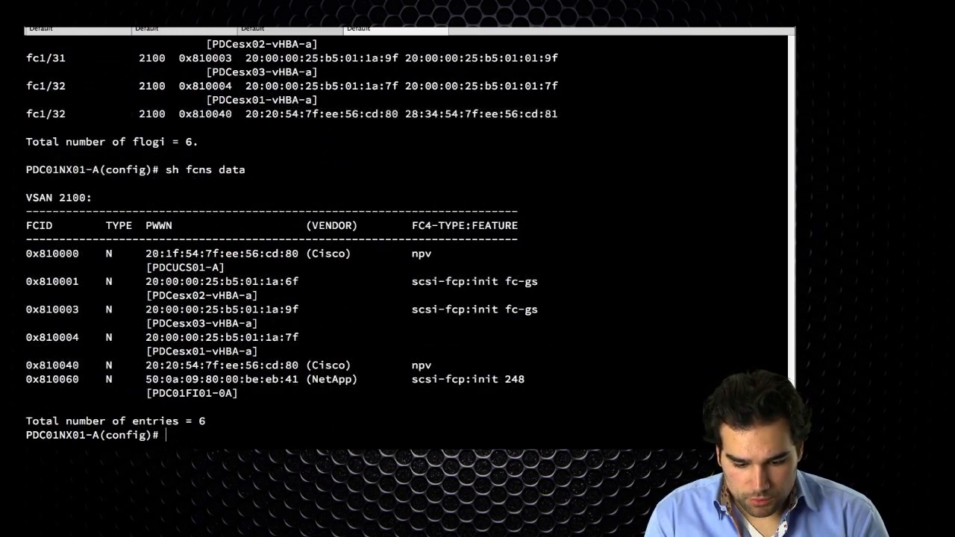
key("alt+Tab")
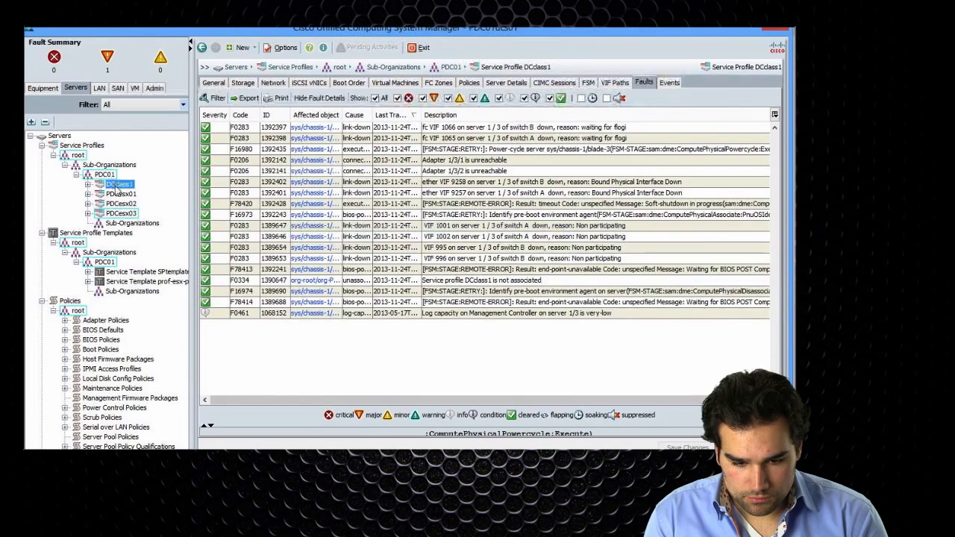
Show PDCesx03's Storage tab with full vHBA WWPNs, vHBA-a ending 1A:8F and vHBA-b ending 1B:FF
left_click(214, 83)
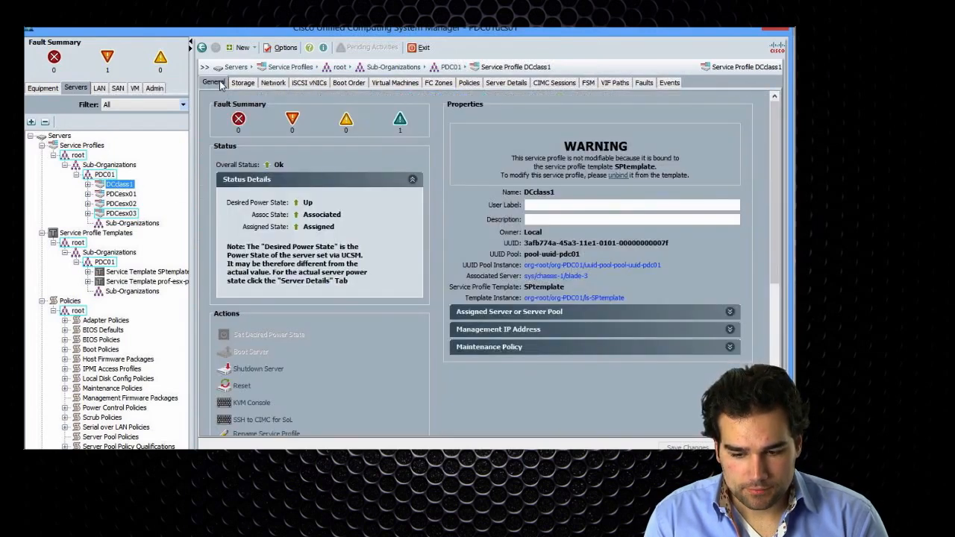
left_click(122, 215)
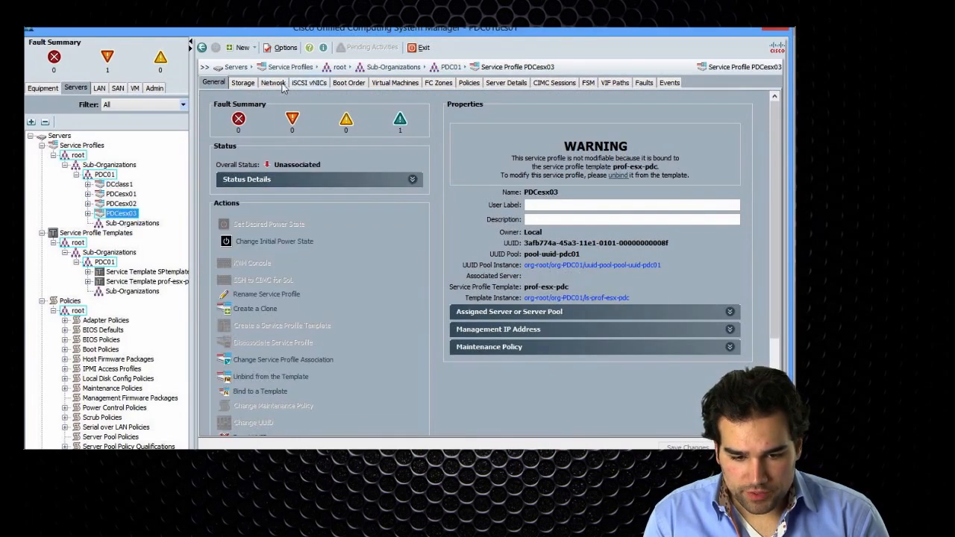
left_click(274, 83)
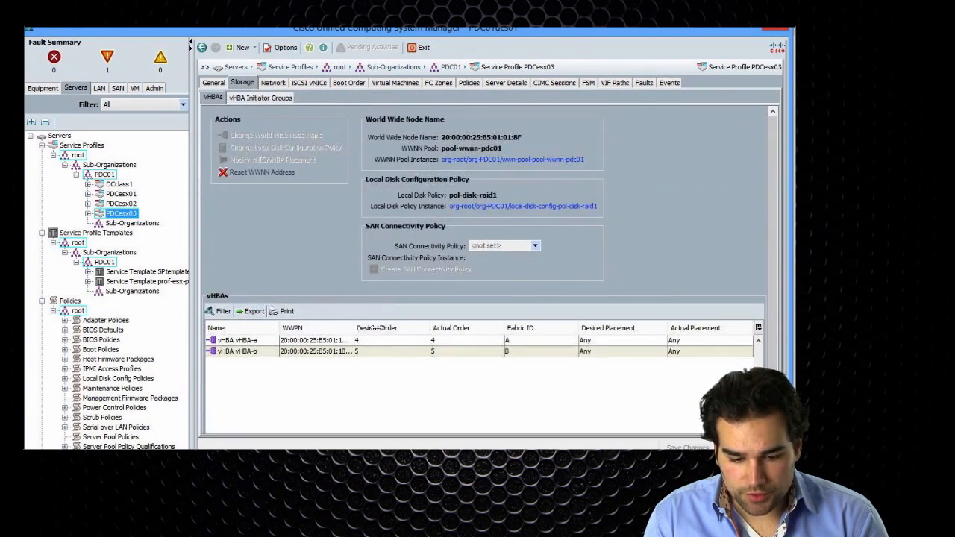
left_click_drag(354, 333, 384, 334)
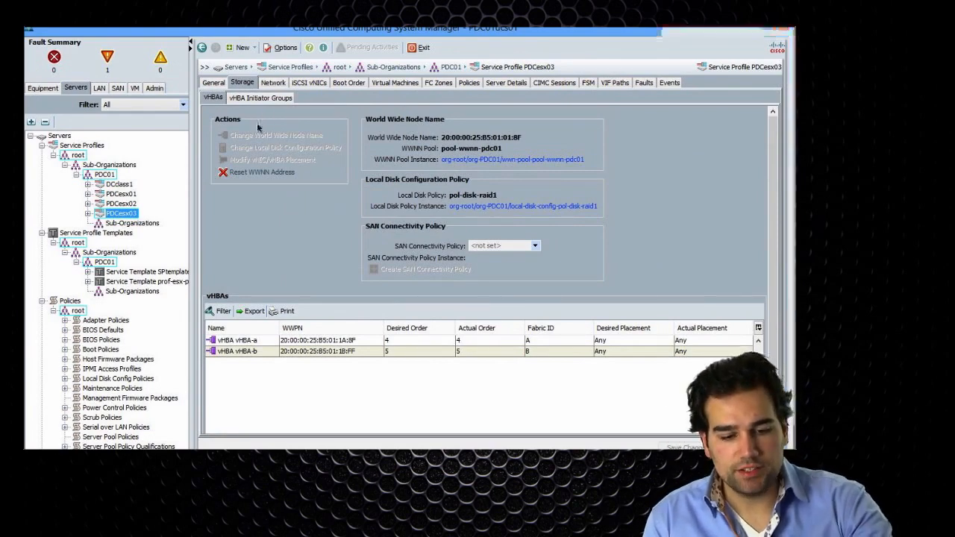
key("super+Tab")
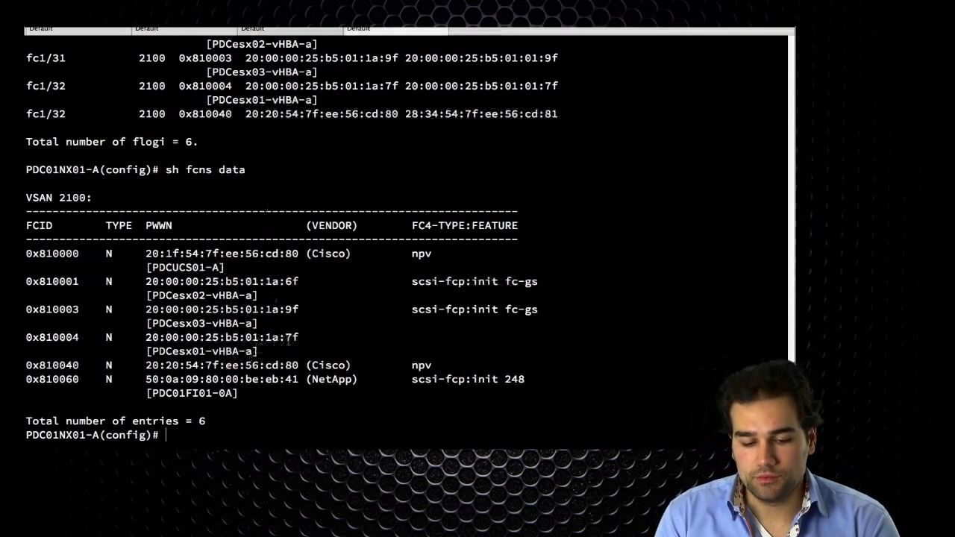
Select PDCesx01-vHBA-a's full PWWN in the FCNS output and reprint the active zoneset for VSAN 2100
left_click_drag(304, 337, 152, 337)
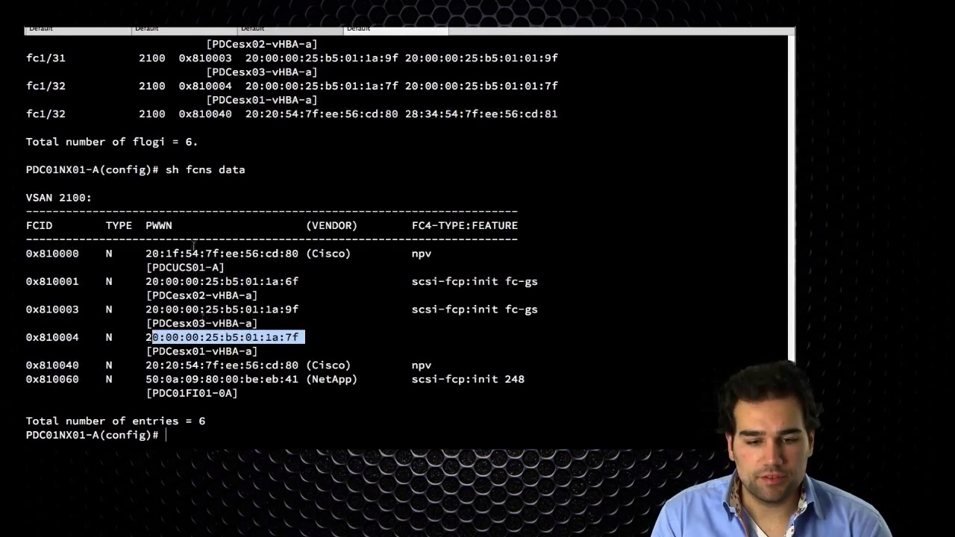
left_click(224, 339)
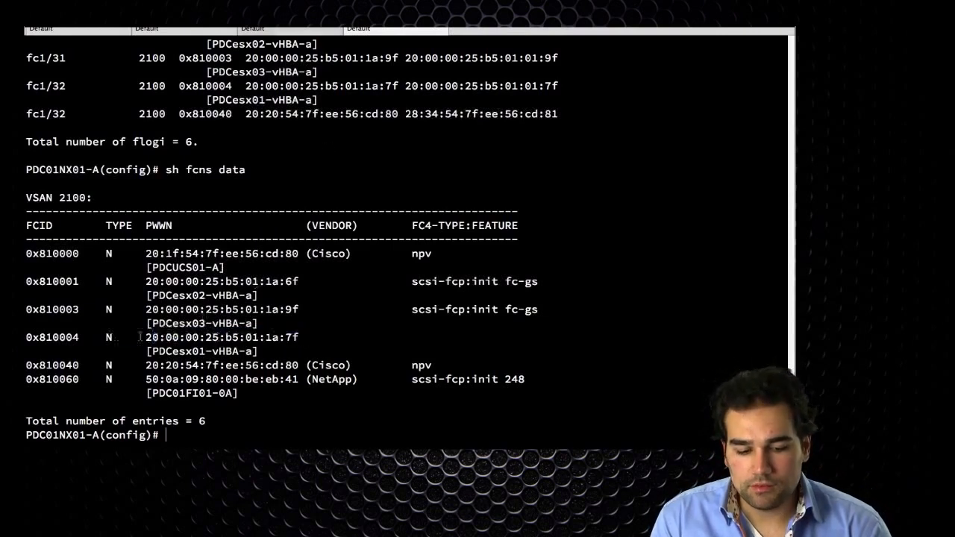
left_click_drag(116, 338, 319, 338)
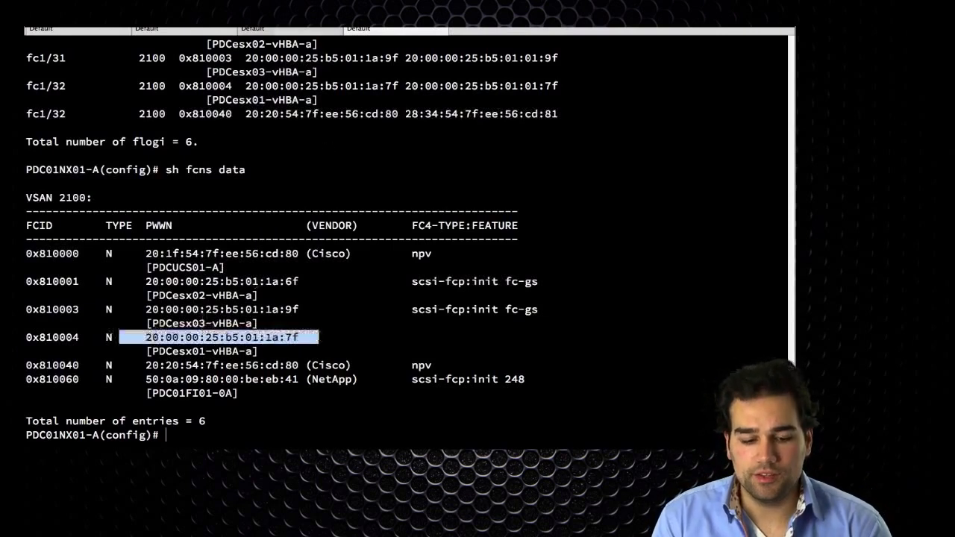
key("Up")
key("Up")
key("Up")
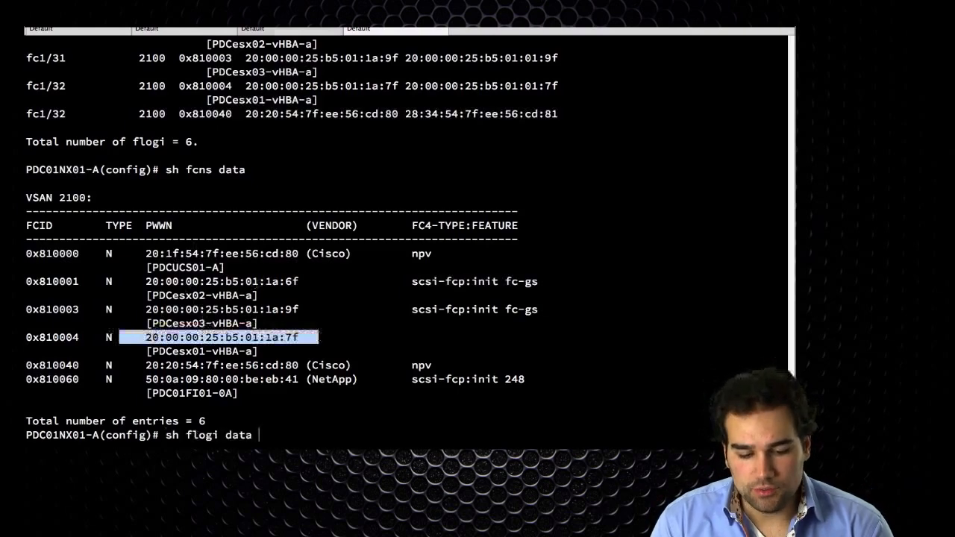
key("Return")
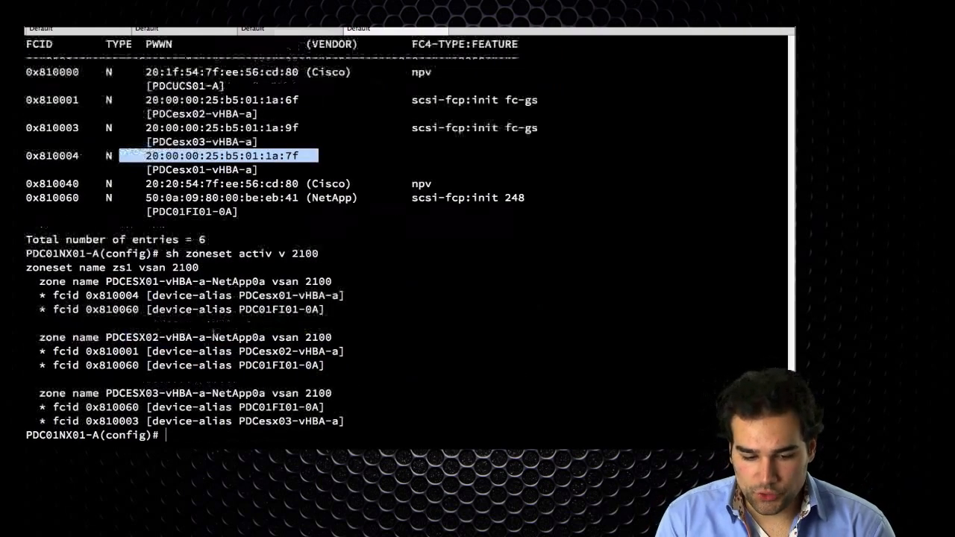